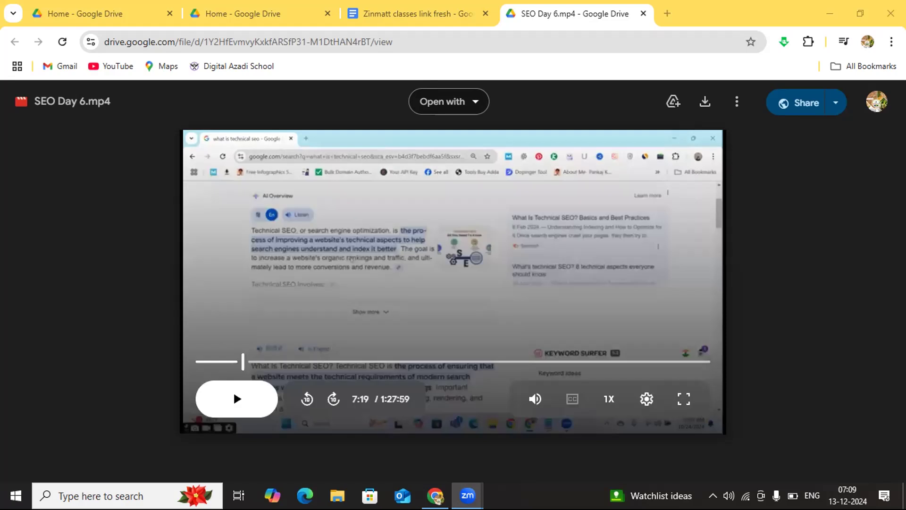
Step: Play the SEO Day 6.mp4 class recording and switch it to full screen
left_click(233, 399)
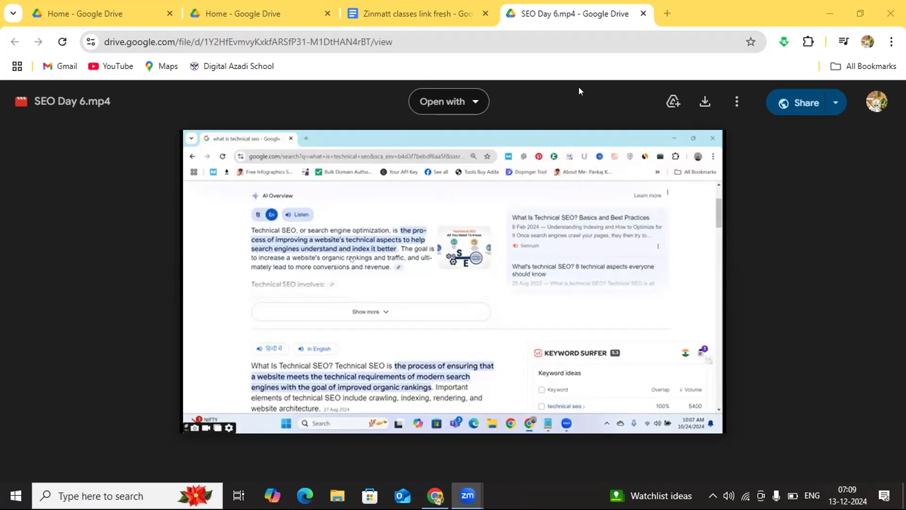
mouse_move(521, 216)
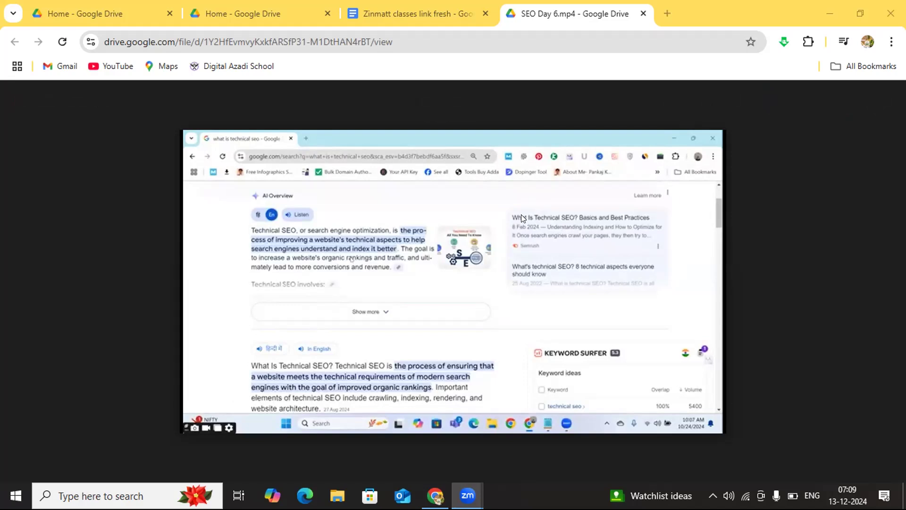
mouse_move(516, 163)
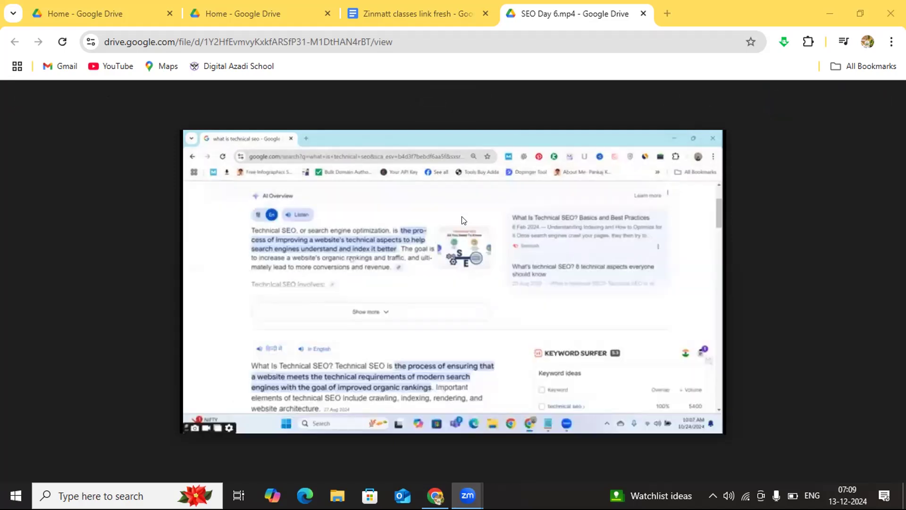
mouse_move(438, 173)
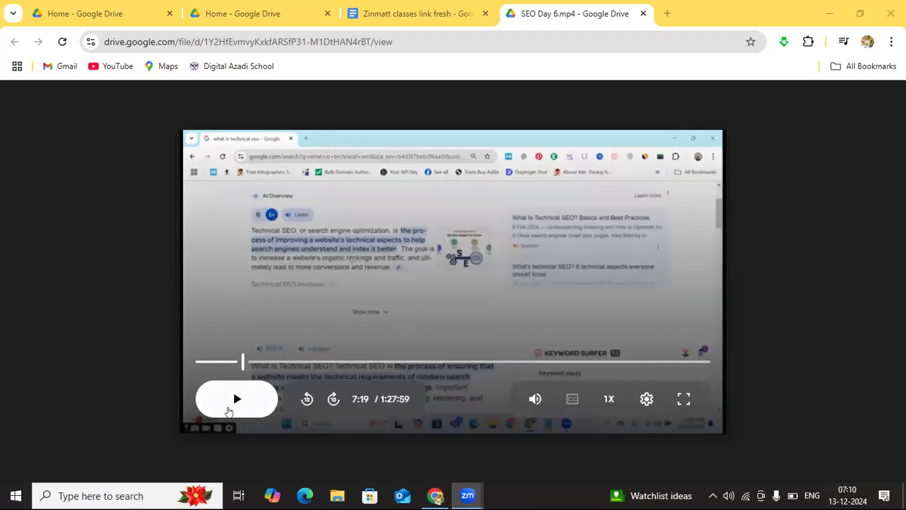
left_click(231, 400)
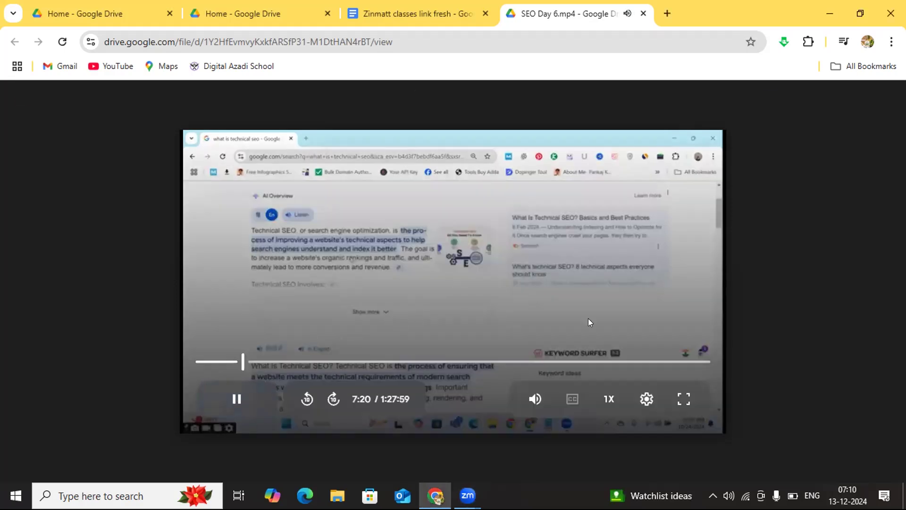
left_click(680, 400)
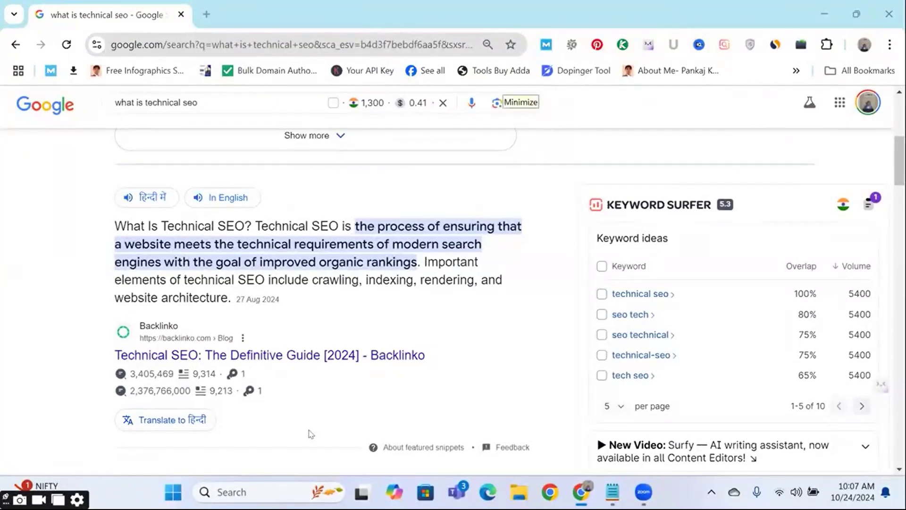
Step: Rewind the class recording to 6:54 and pause it on the AI Overview about technical SEO
mouse_move(556, 228)
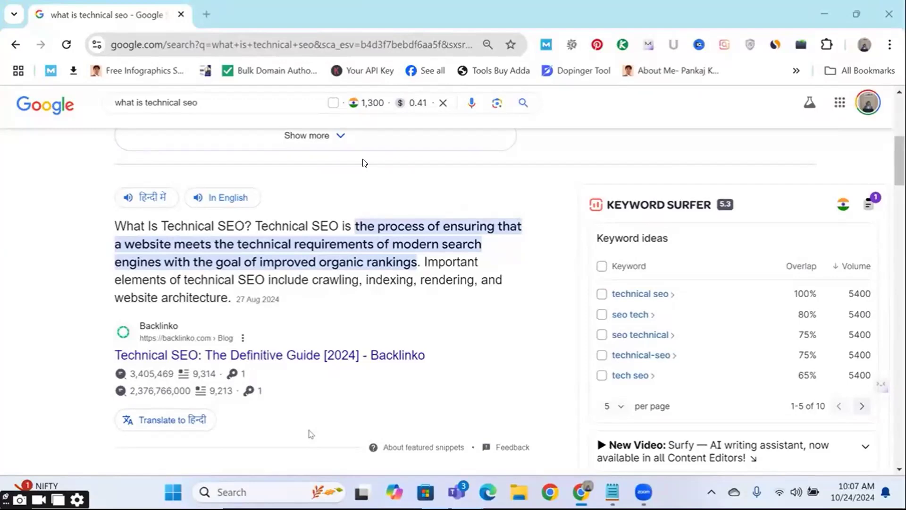
mouse_move(478, 161)
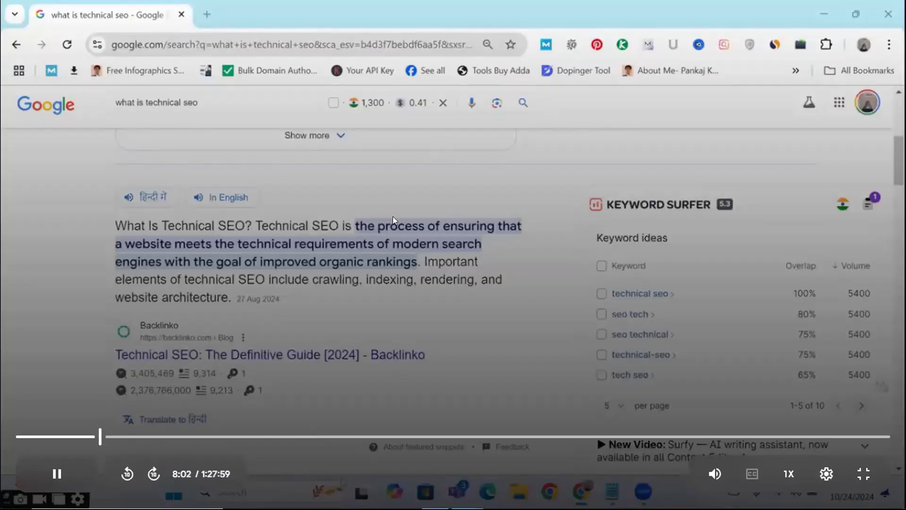
left_click(91, 437)
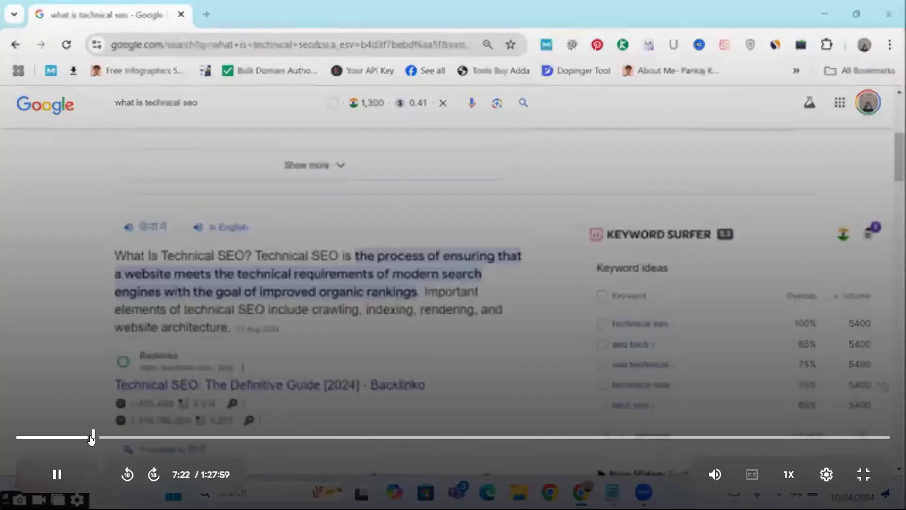
left_click(88, 438)
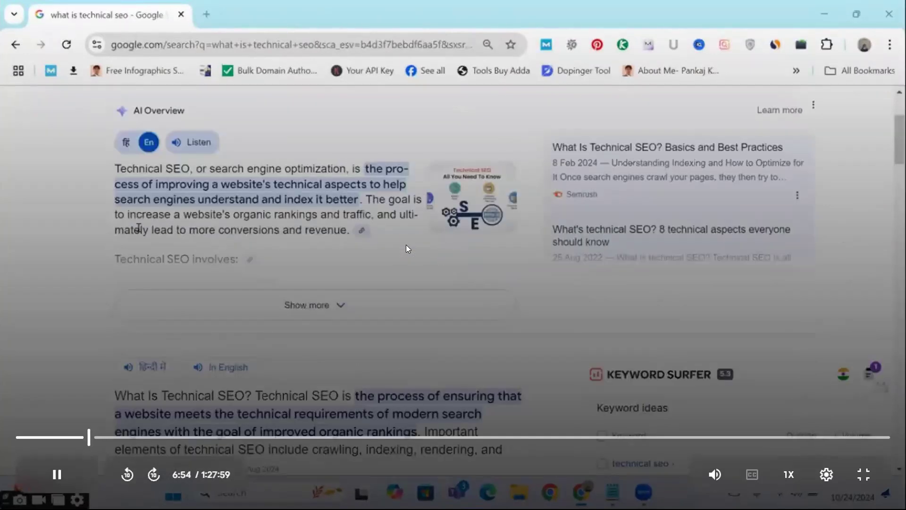
left_click(429, 260)
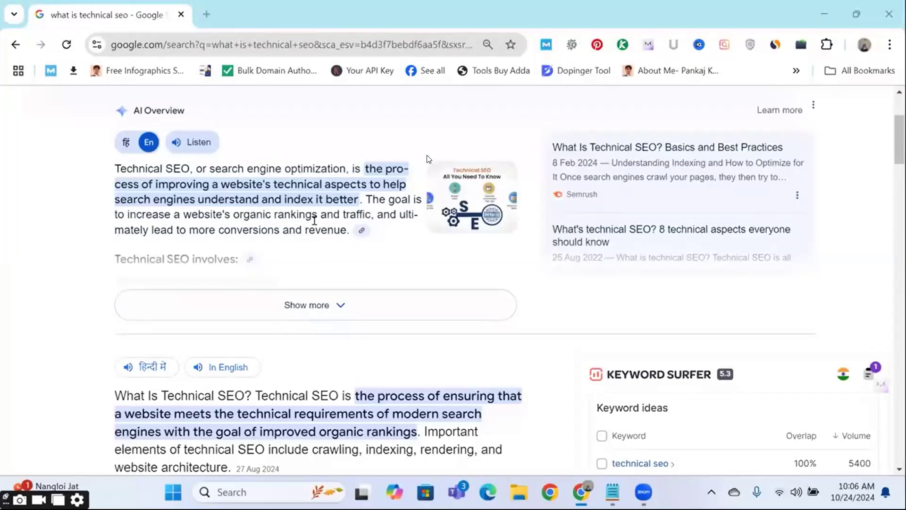
mouse_move(426, 156)
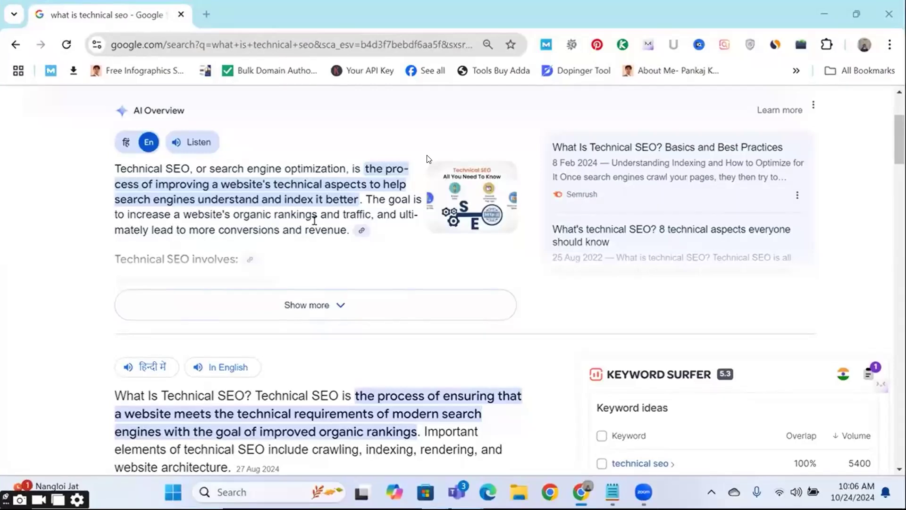
Step: Resume the recording and watch the explanation from the AI Overview through to the technical SEO featured snippet
mouse_move(53, 466)
key("space")
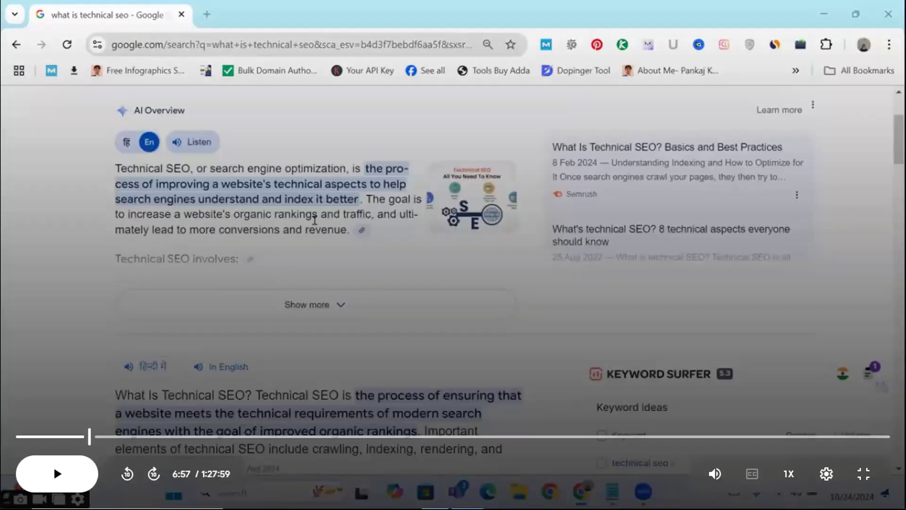
key("space")
left_click(441, 276)
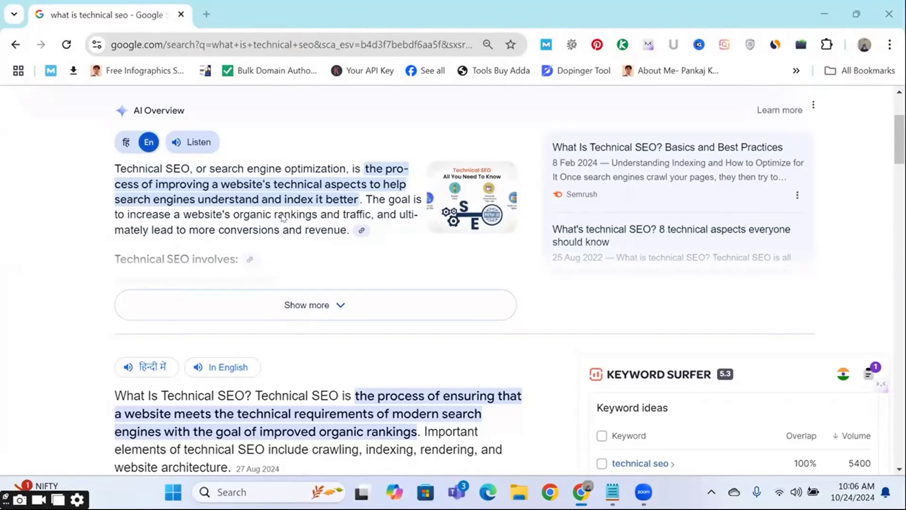
mouse_move(313, 167)
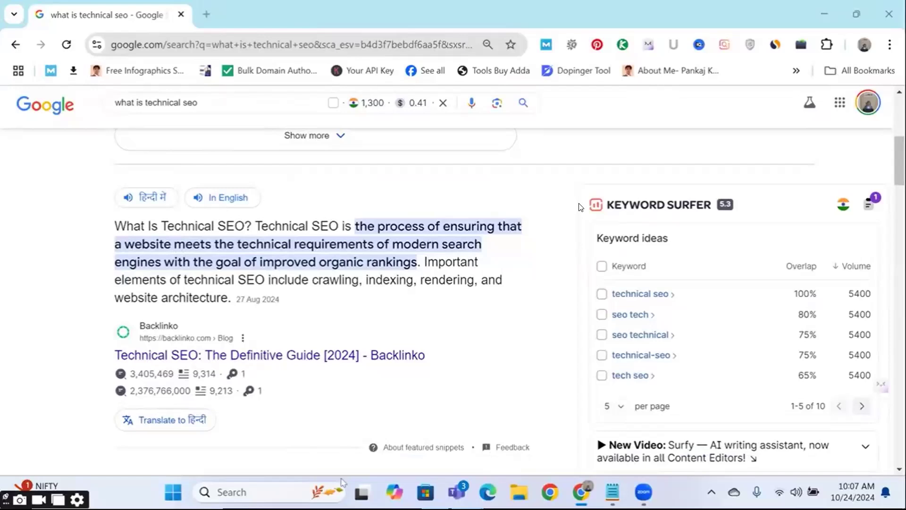
mouse_move(632, 217)
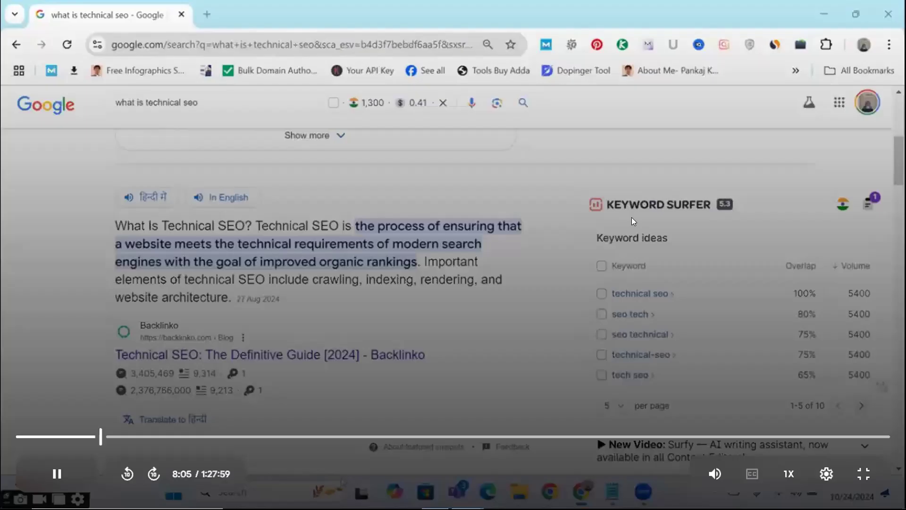
Step: Pause the recording at 8:06 on the featured snippet defining technical SEO
left_click(521, 278)
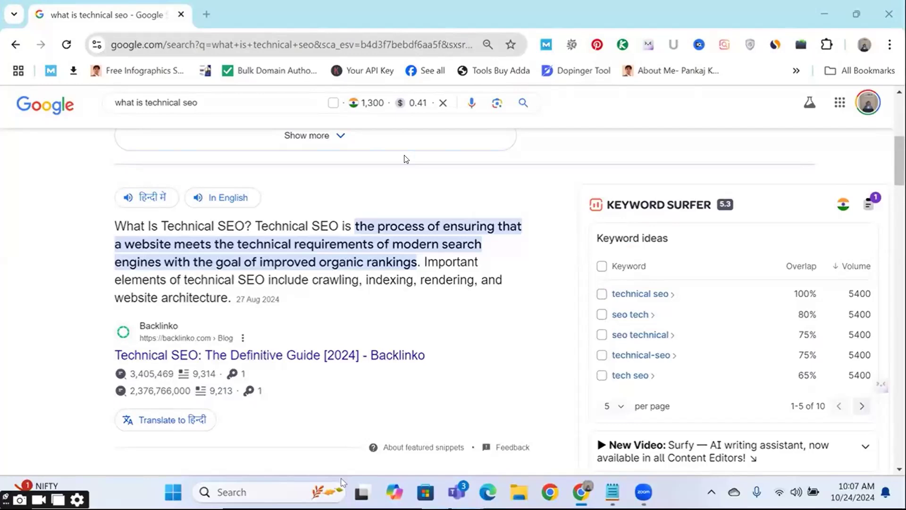
key("space")
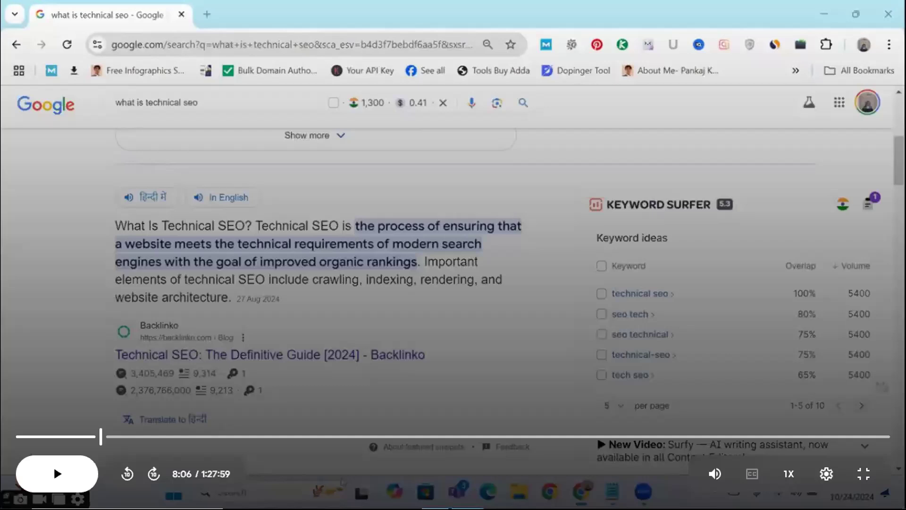
key("space")
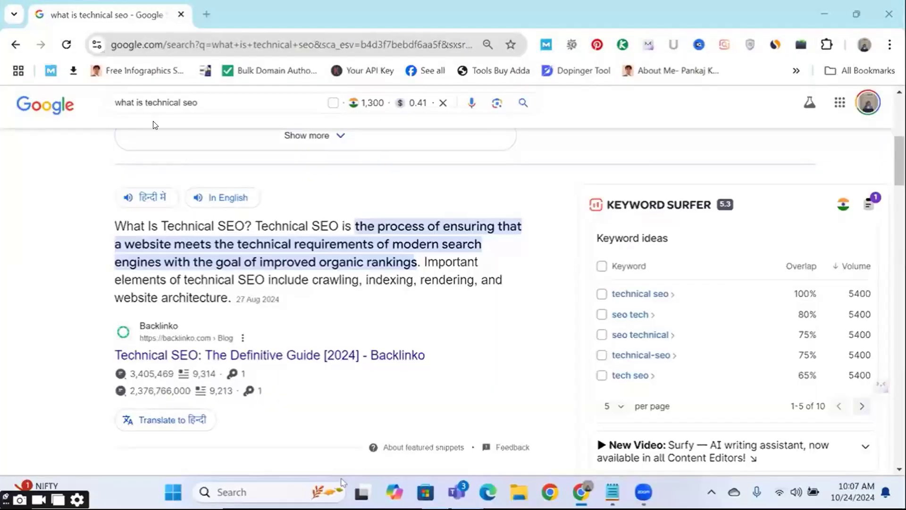
key("space")
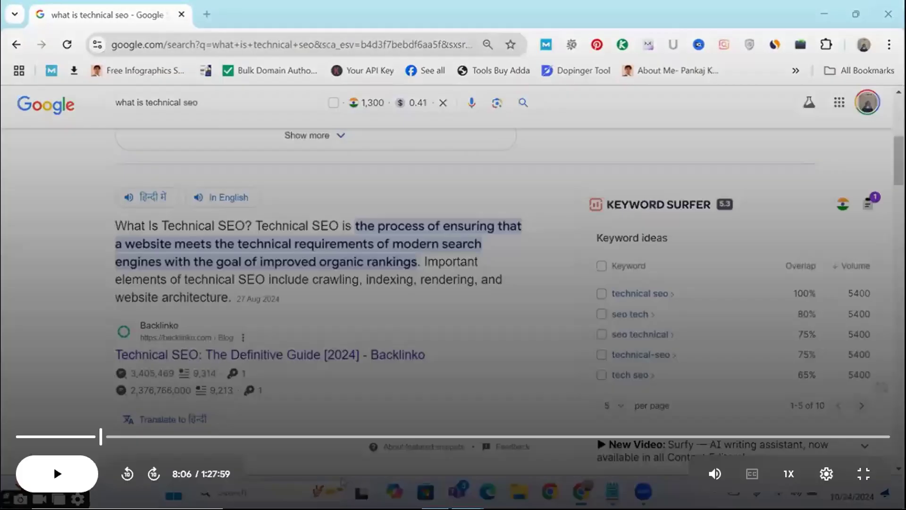
Step: Continue watching the explanation of the technical SEO definition and pause the recording at 9:32
left_click(352, 154)
left_click(384, 174)
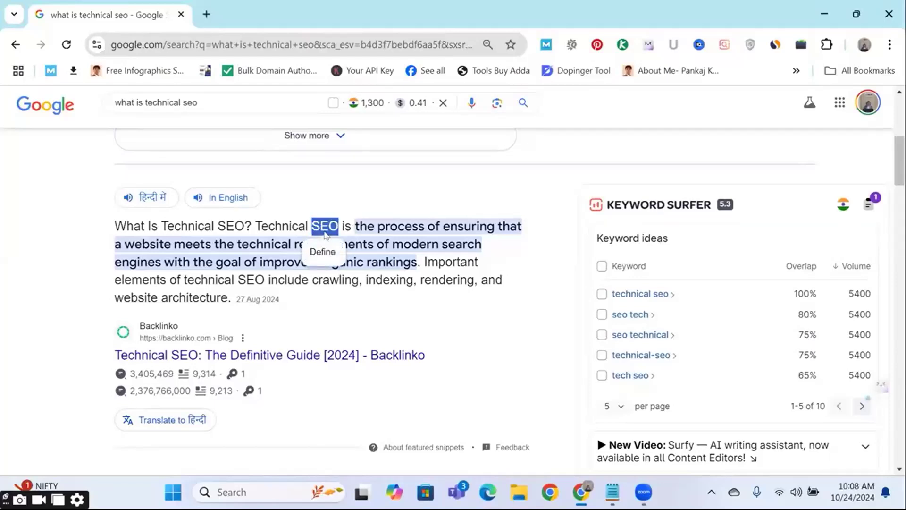
left_click(263, 259)
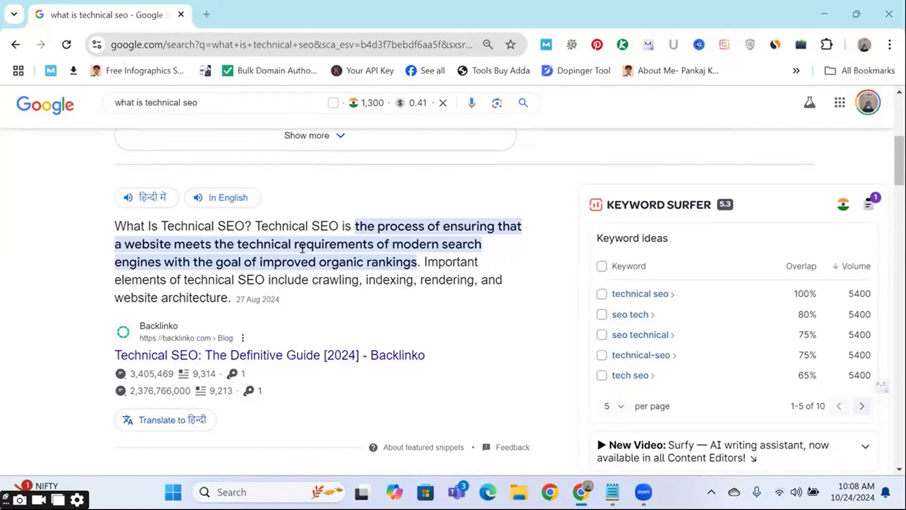
left_click(372, 241)
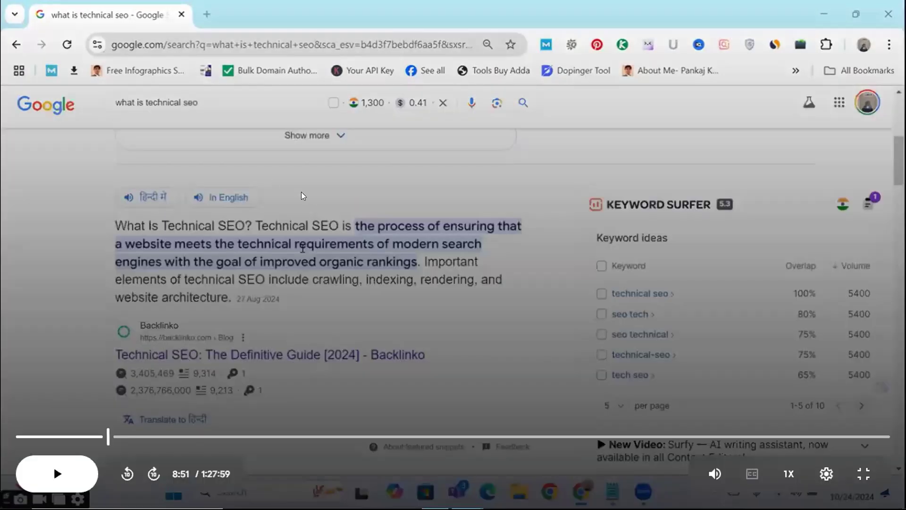
left_click(306, 195)
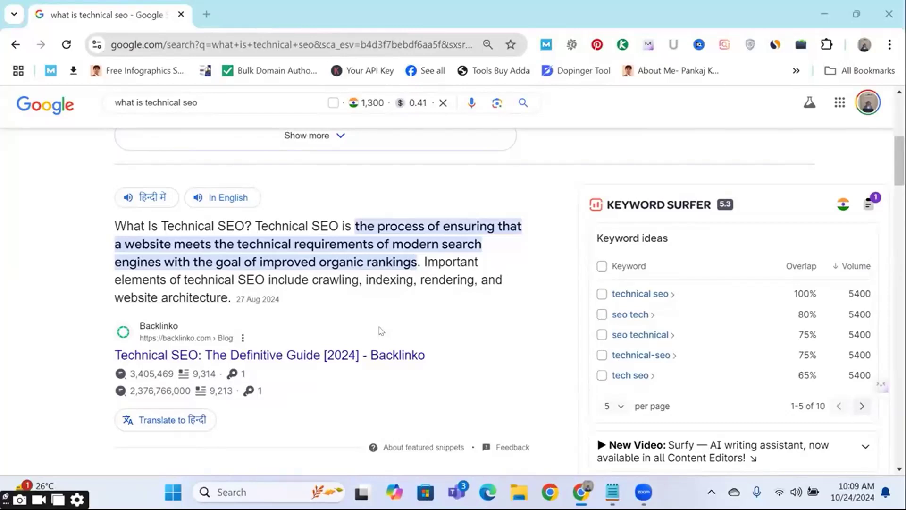
mouse_move(353, 207)
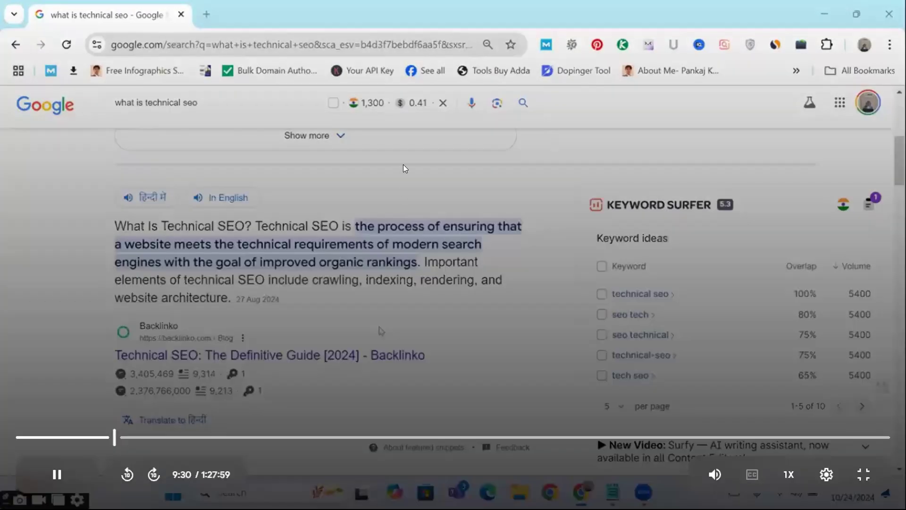
left_click(406, 210)
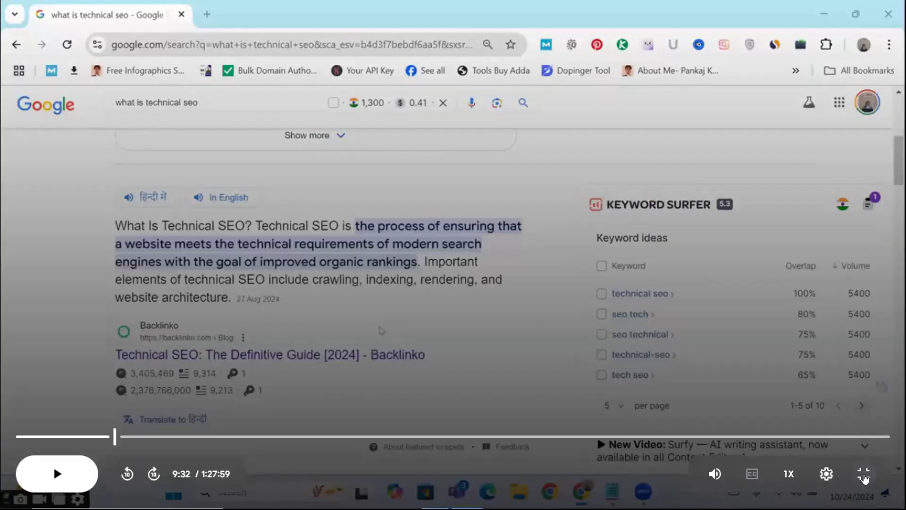
Step: Leave the full-screen video, search Google for "hostinger login" in a new tab, and open the Hostinger login page
left_click(864, 478)
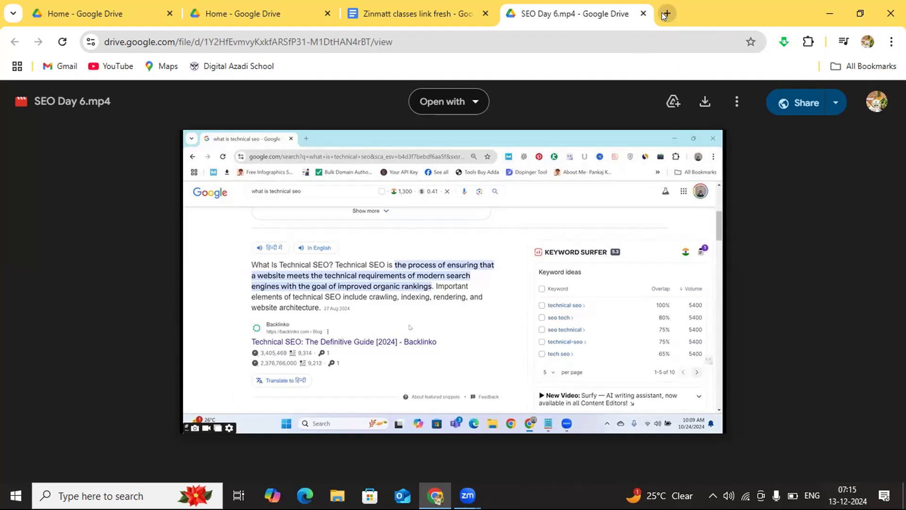
left_click(662, 13)
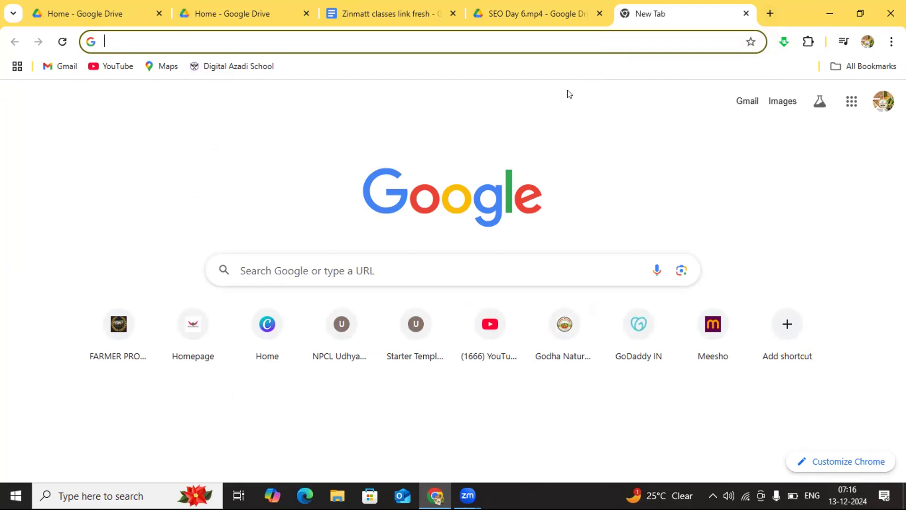
left_click(275, 271)
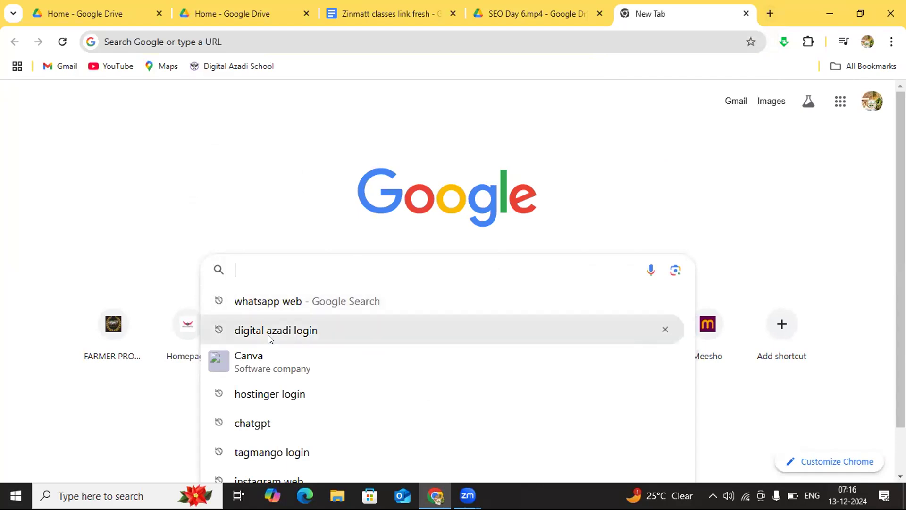
left_click(267, 395)
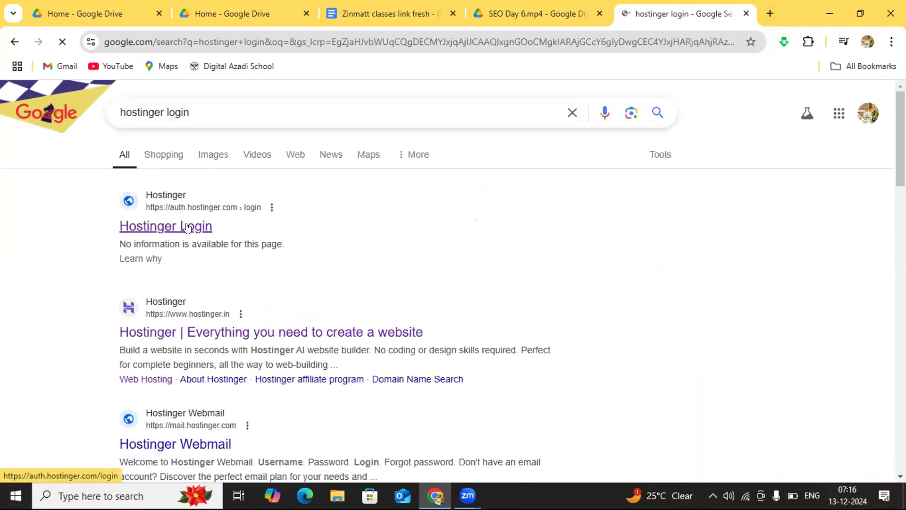
left_click(187, 227)
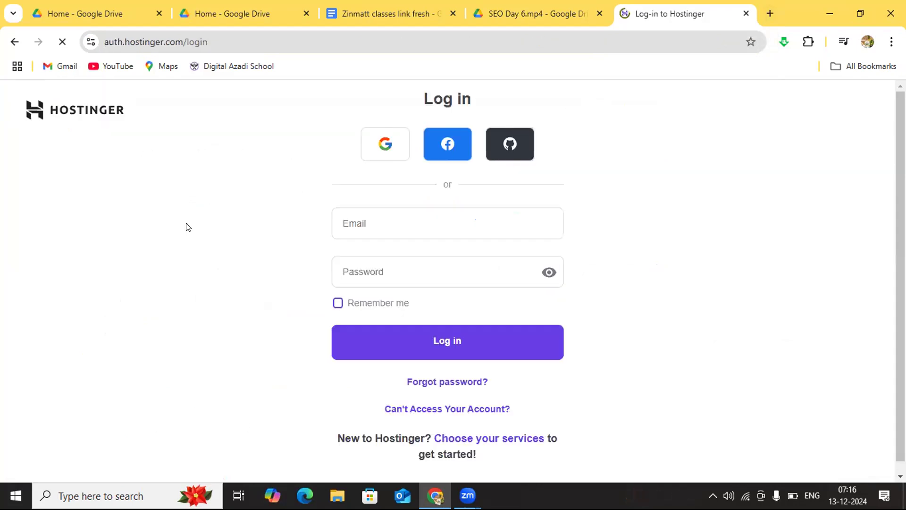
Step: Log in to Hostinger with the account e-mail and the account password
left_click(354, 220)
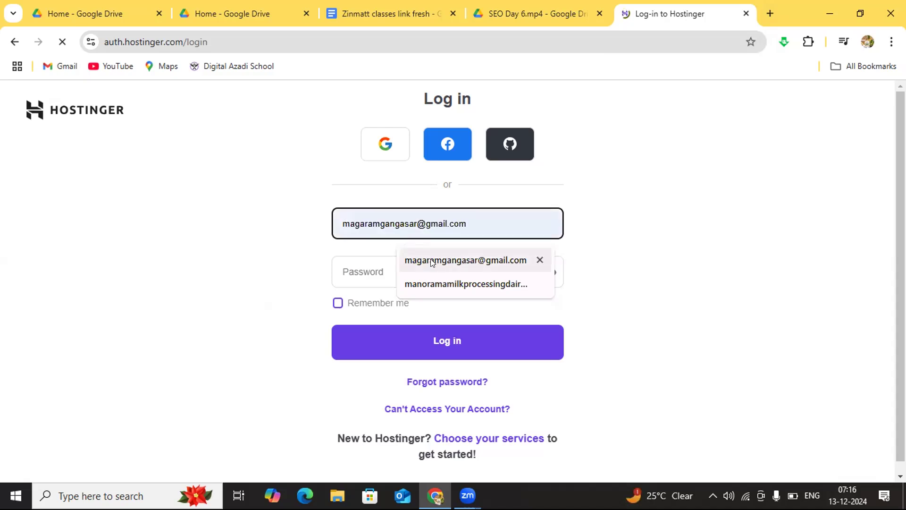
left_click(431, 261)
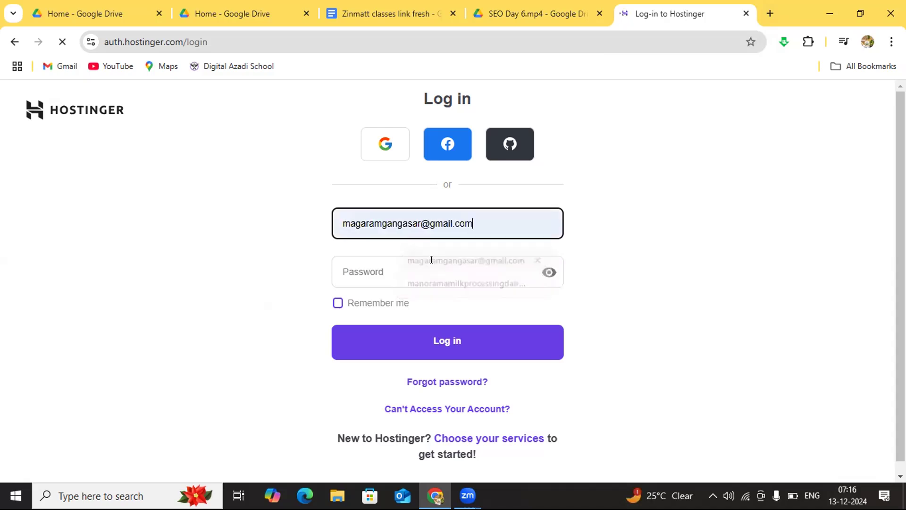
left_click(399, 264)
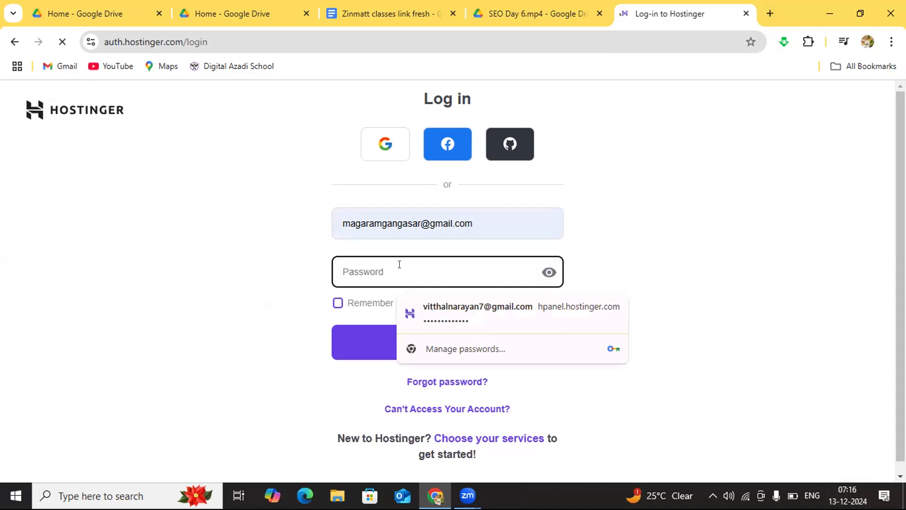
type("•")
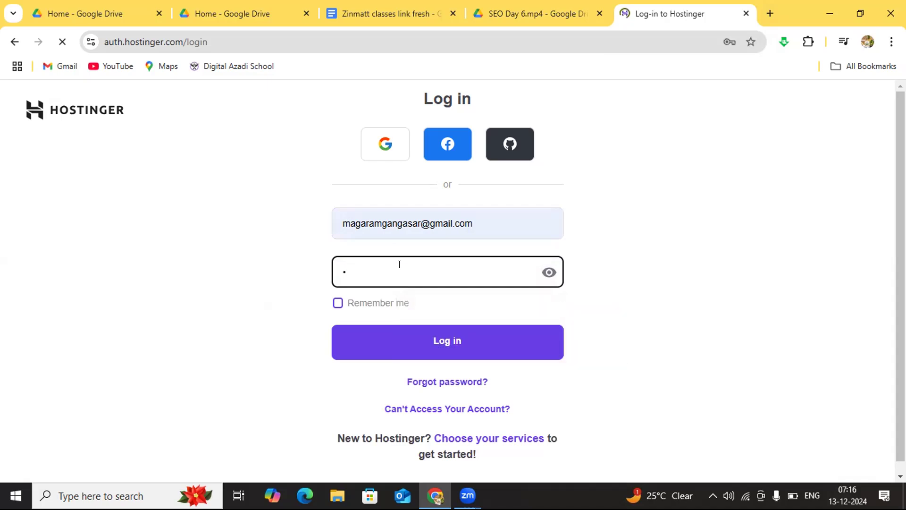
type("•••••••••••")
left_click(412, 343)
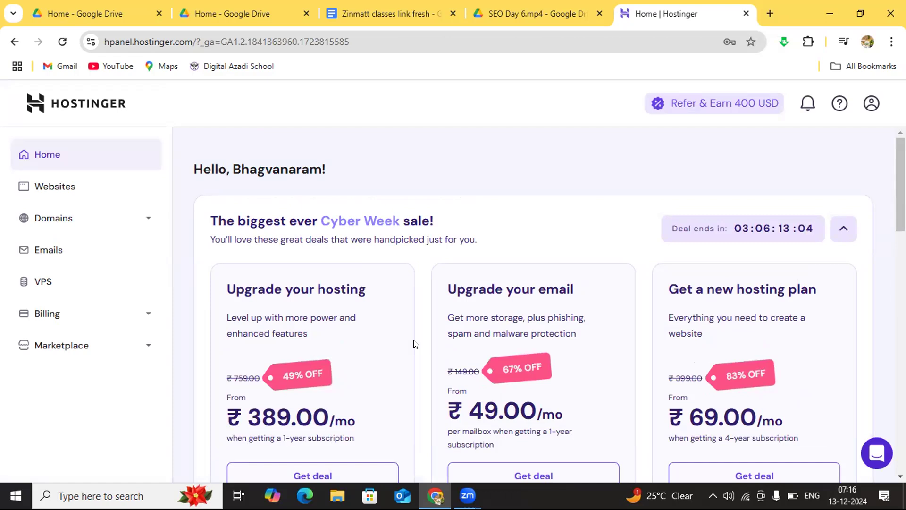
Step: Open the WordPress admin of manoramamilk.com from the Hostinger website list and show its posts
left_click(71, 190)
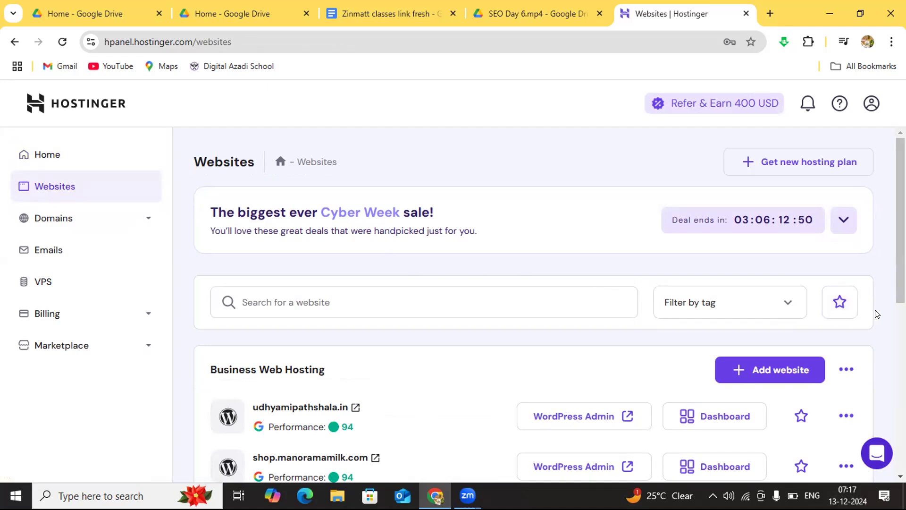
scroll(876, 314, "down", 2)
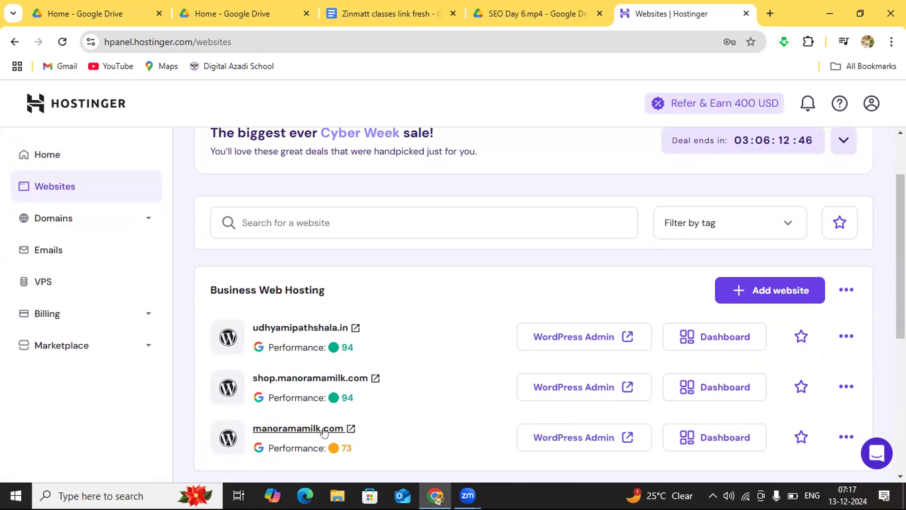
left_click(588, 439)
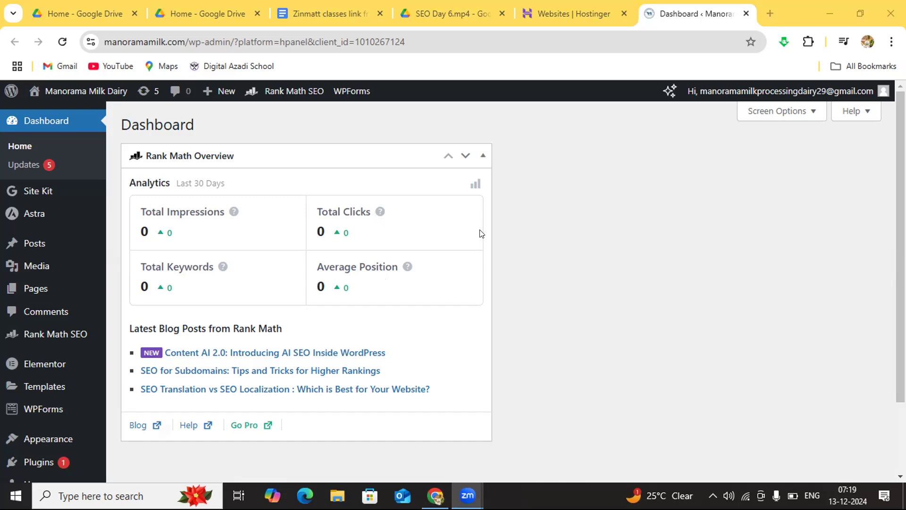
left_click(367, 123)
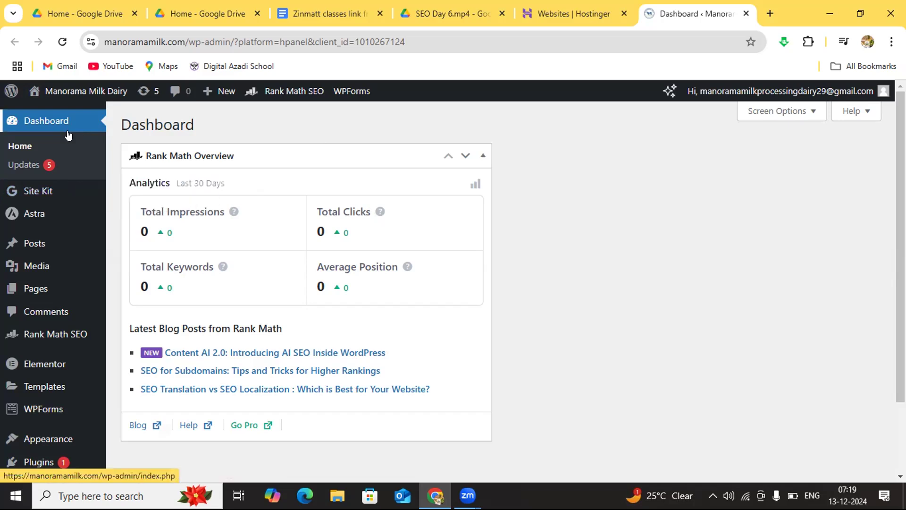
left_click(41, 245)
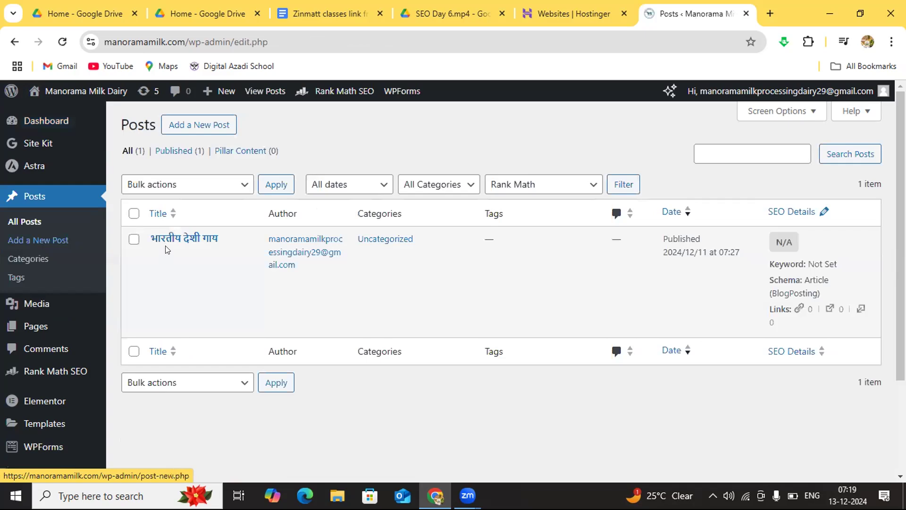
Step: View the existing post "भारतीय देशी गाय" in the editor and return to the posts list
mouse_move(167, 249)
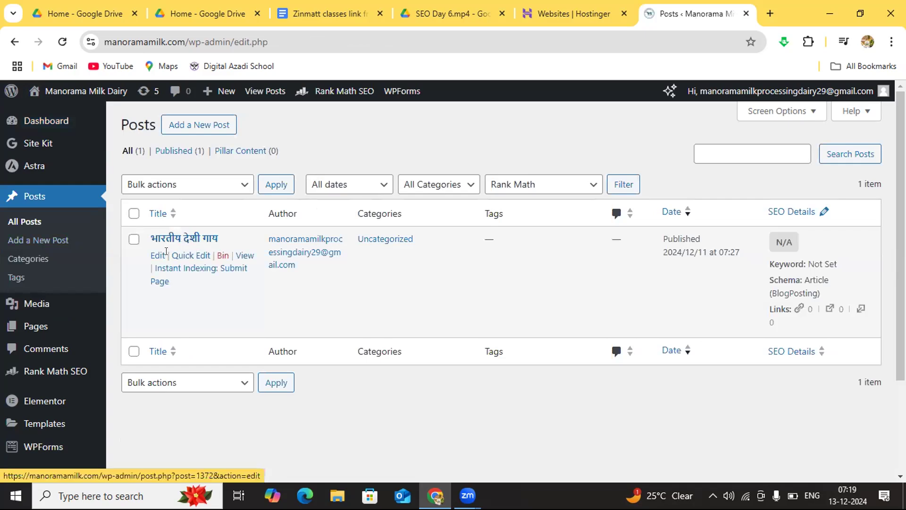
left_click(157, 257)
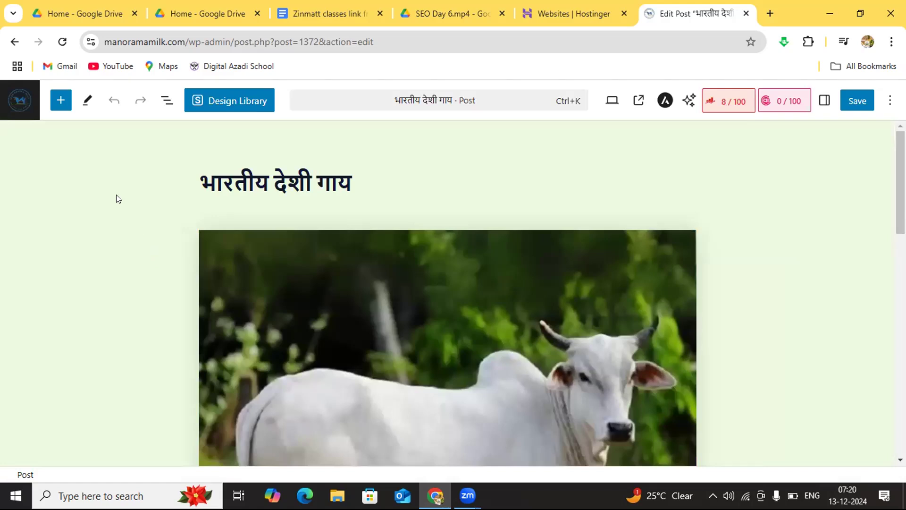
left_click(14, 43)
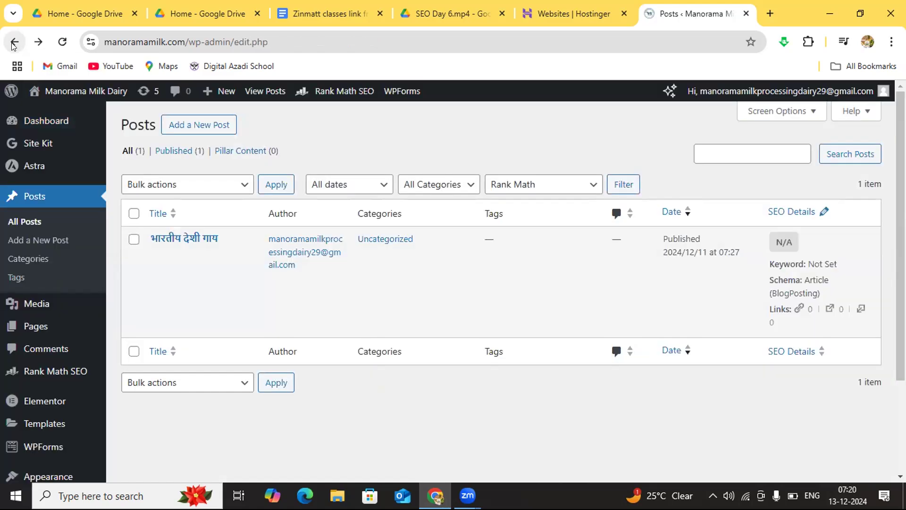
mouse_move(205, 260)
mouse_move(281, 285)
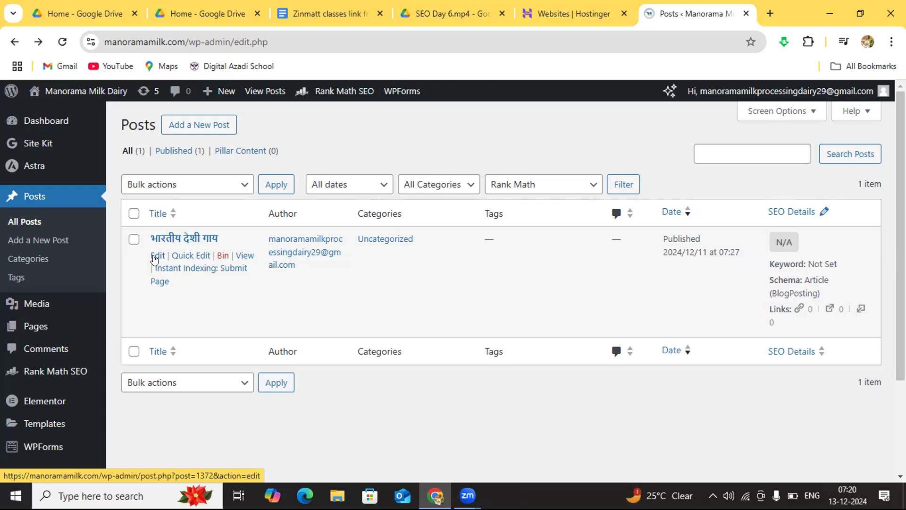
Step: Start a new post and switch the input language to Hindi (Google Input Tools)
left_click(179, 124)
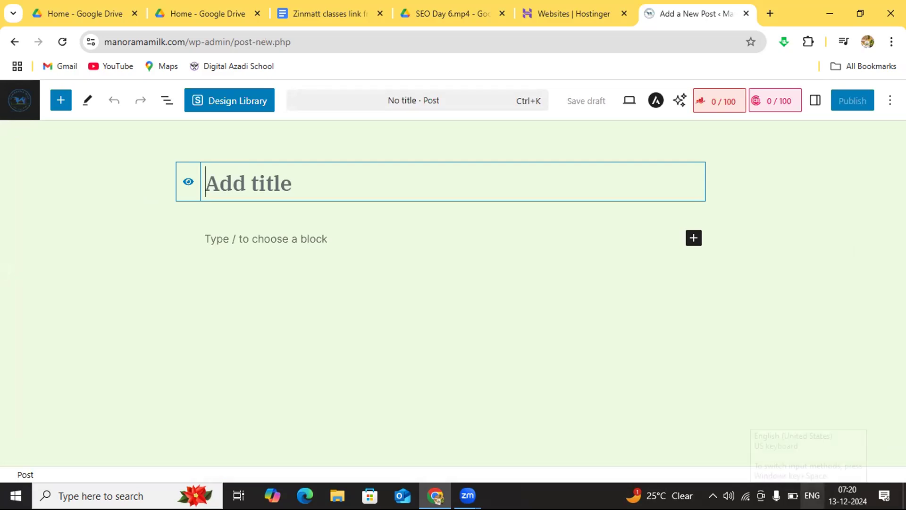
left_click(812, 495)
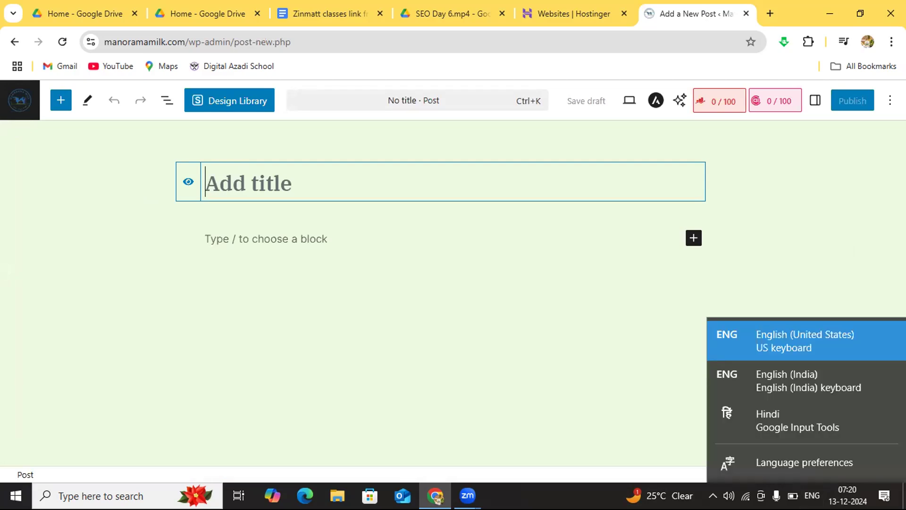
left_click(777, 419)
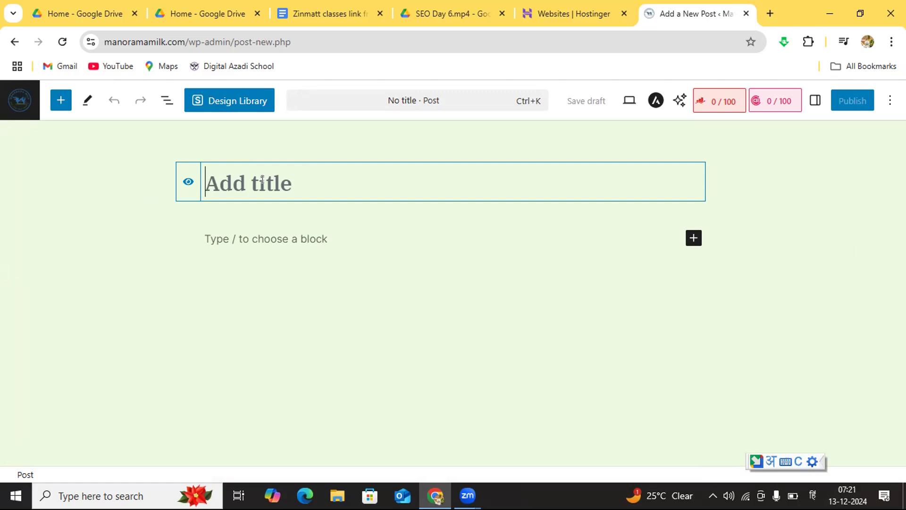
Step: Enter "देशी गाय का दूध की विशेषताये" as the title of the new post
type("देशी")
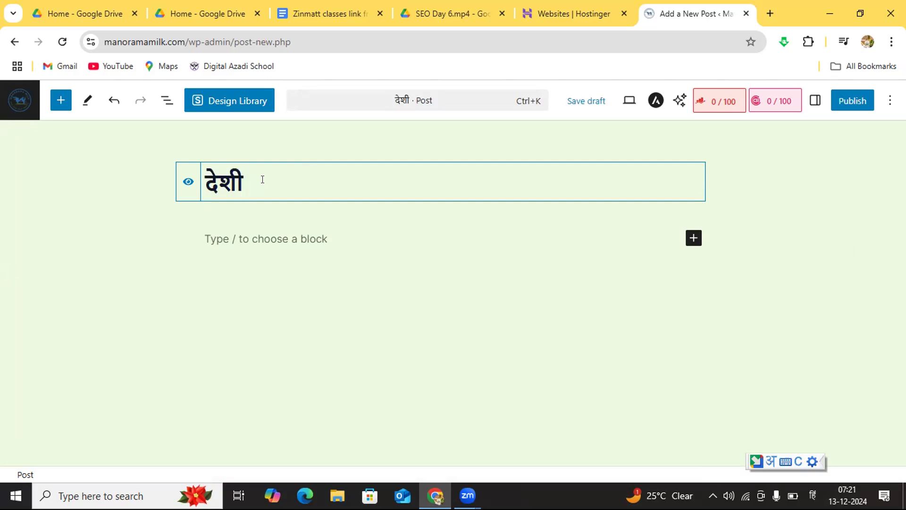
type(" गाय ")
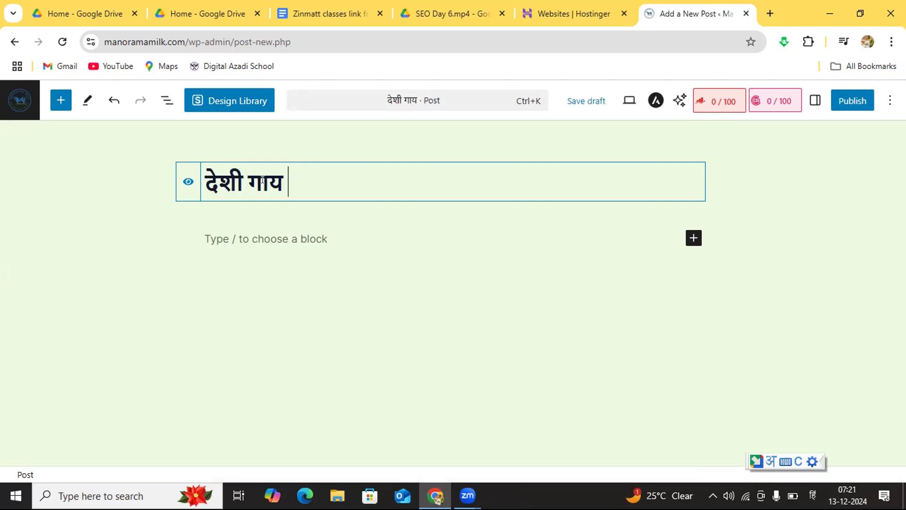
type("का")
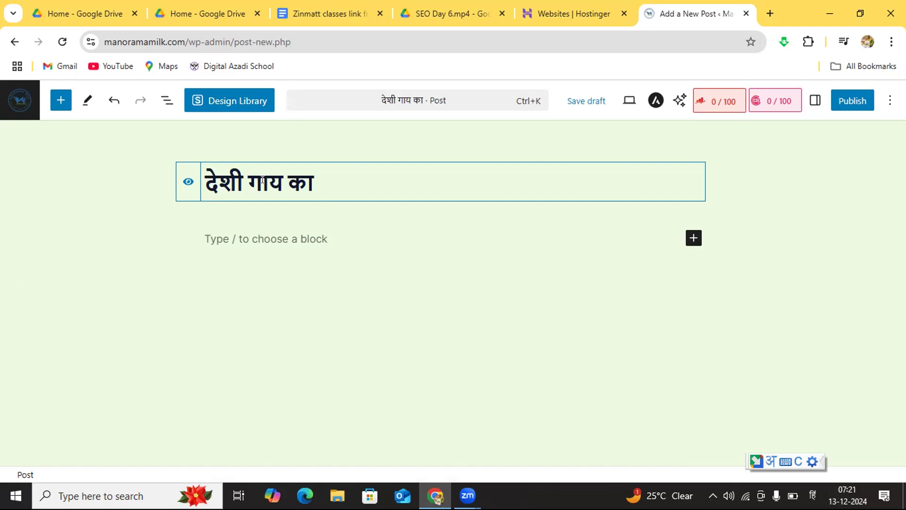
type("दूध ")
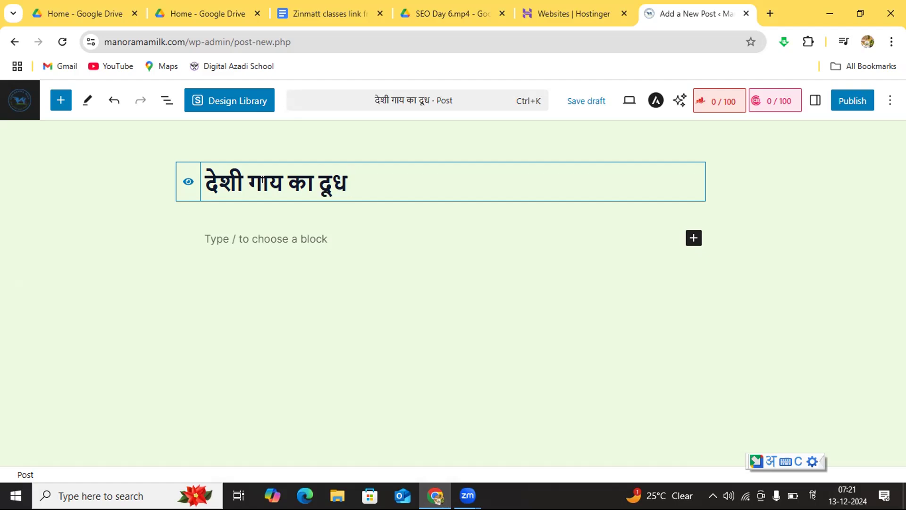
type("की")
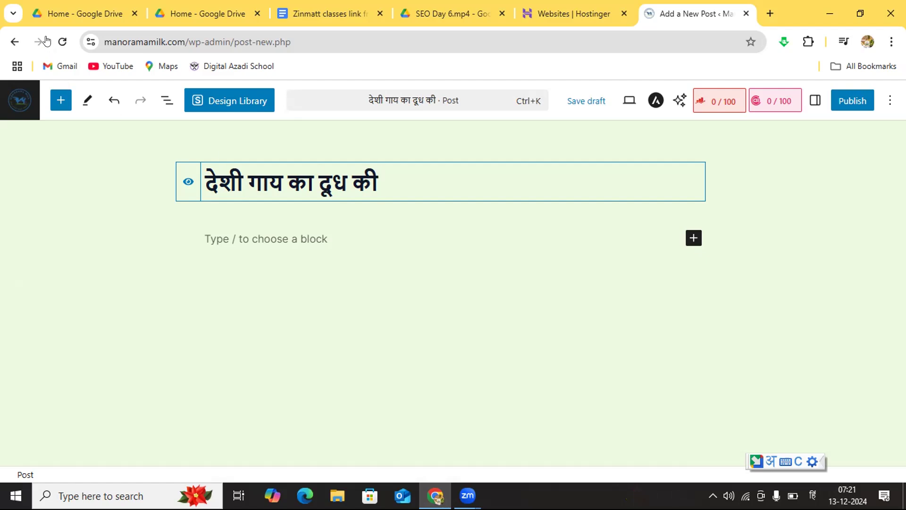
type("विशेषताये")
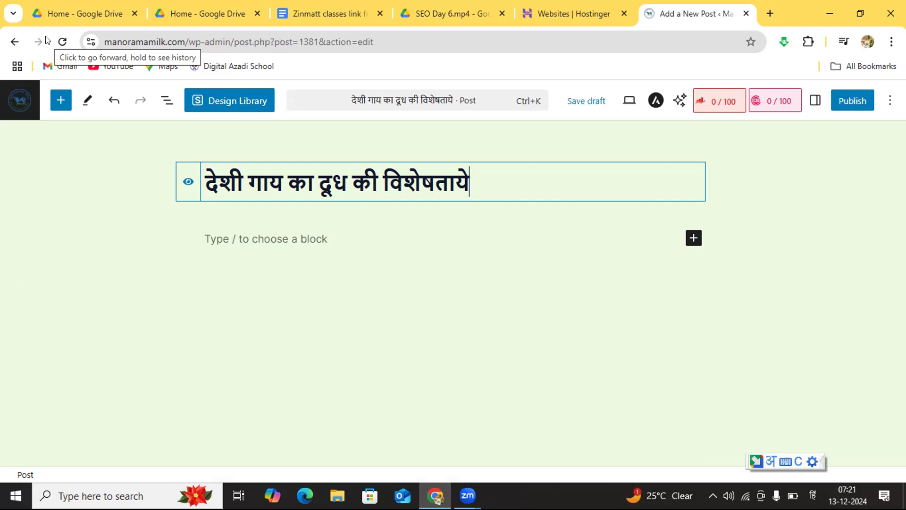
Step: Replace "का" with "के" in the post title so it reads "देशी गाय के दूध की विशेषताये"
left_click(313, 180)
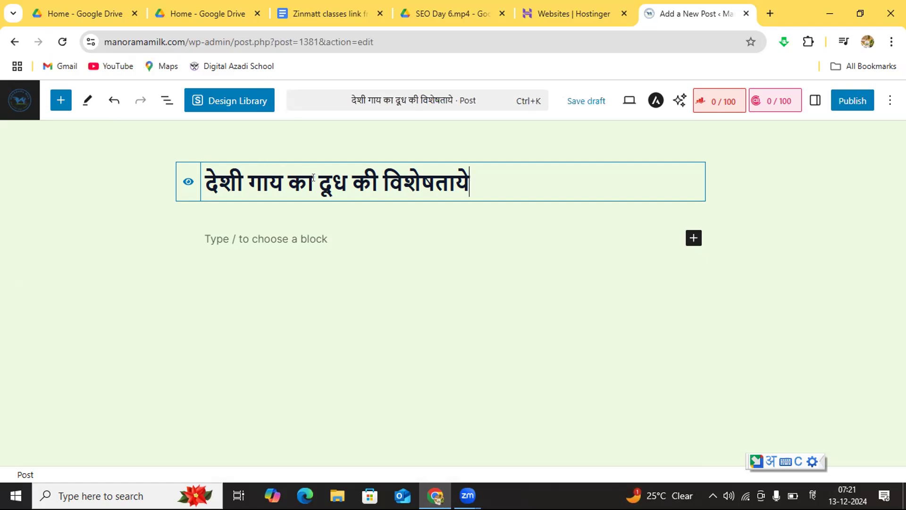
key("BackSpace")
key("BackSpace")
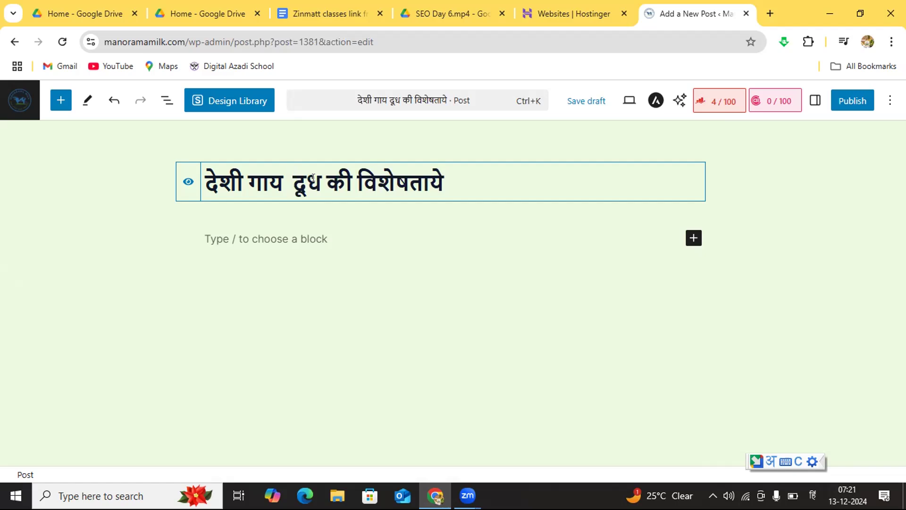
type("के")
key("BackSpace")
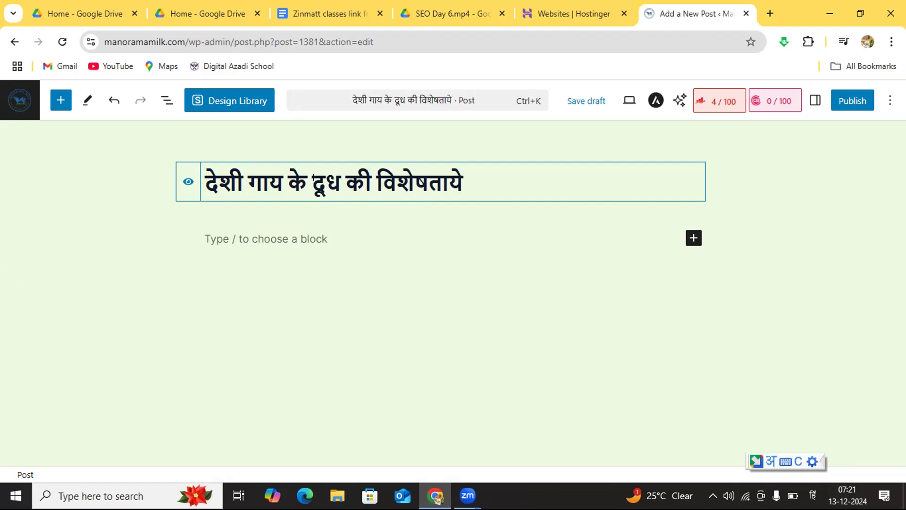
left_click(495, 180)
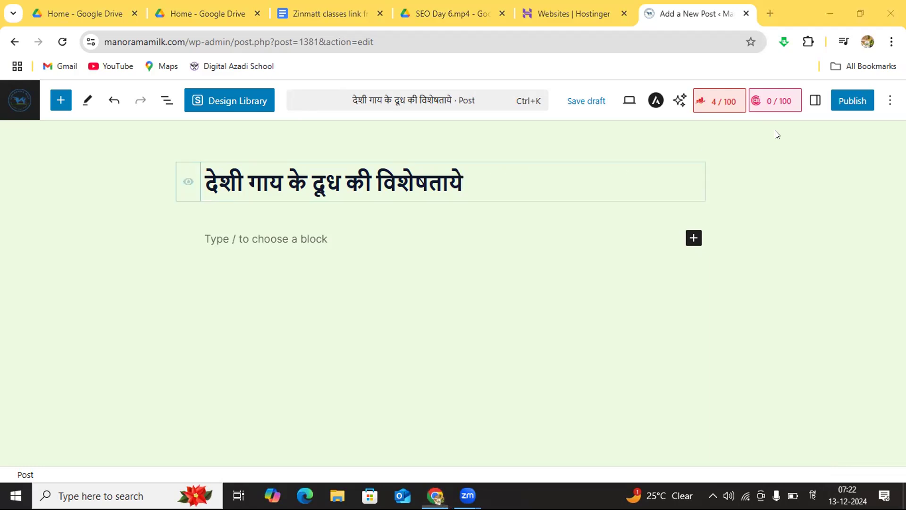
left_click(848, 105)
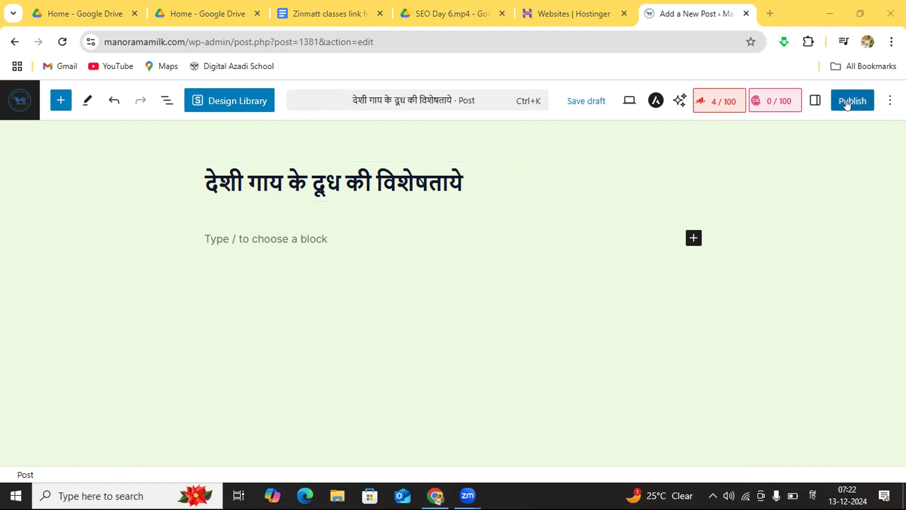
Step: Insert an Image block in the empty paragraph below the post title
left_click(286, 238)
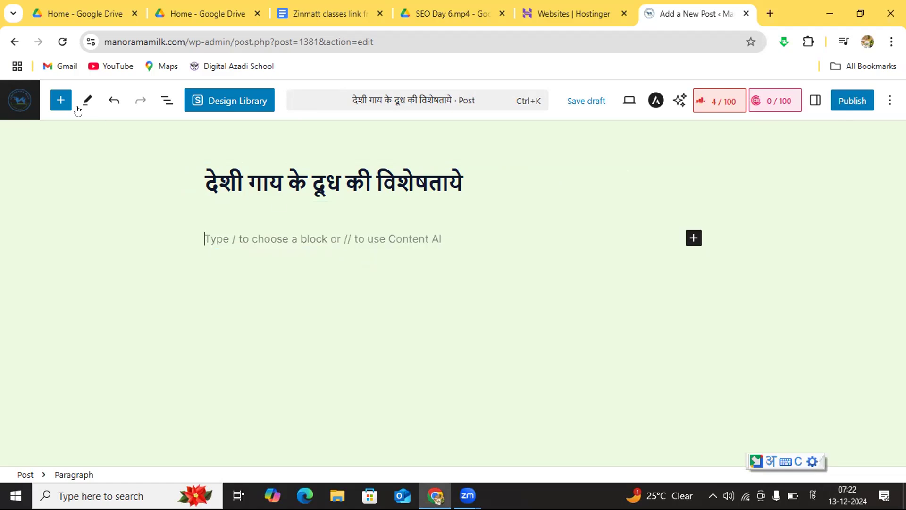
left_click(58, 103)
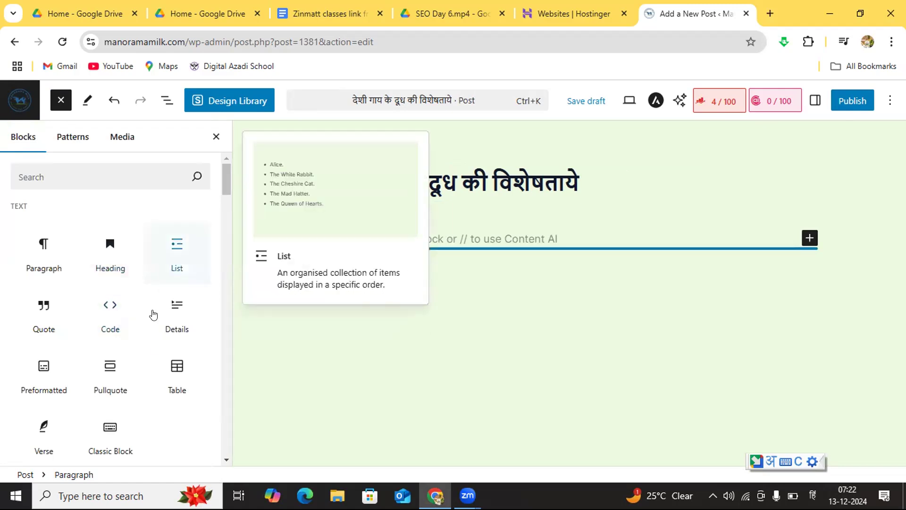
scroll(225, 460, "down", 5)
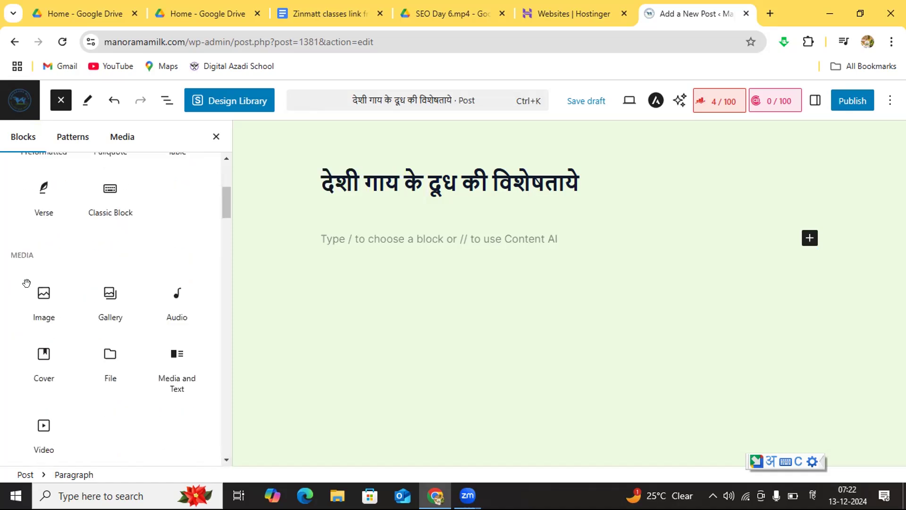
left_click(39, 295)
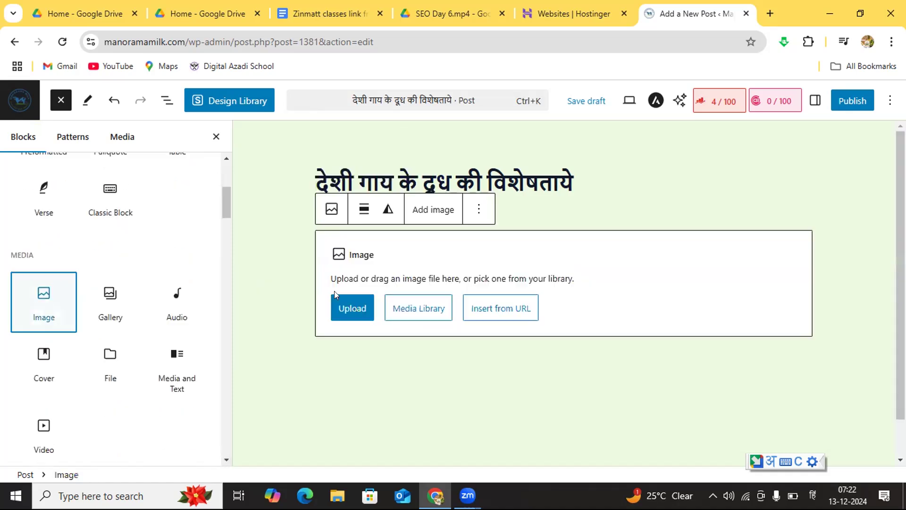
Step: Fill the Image block with the media library picture of the brown calf drinking from a cow's udder
left_click(346, 308)
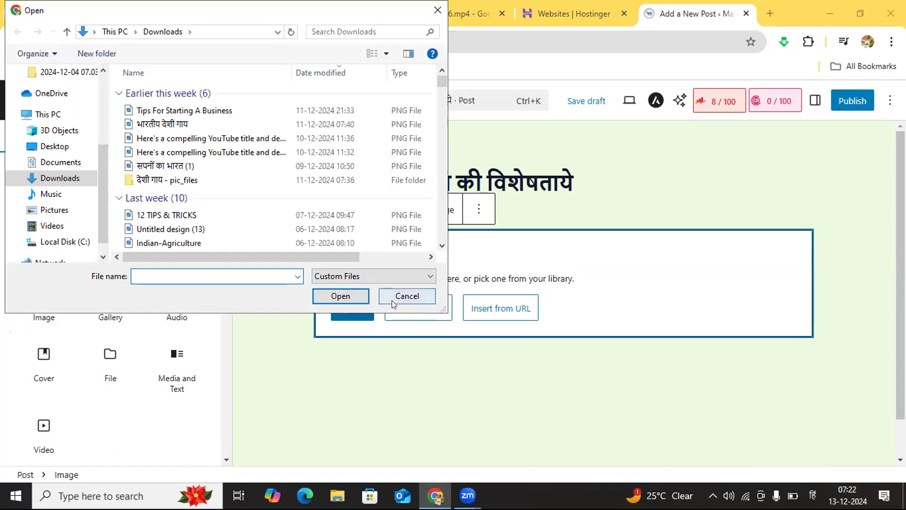
left_click(393, 296)
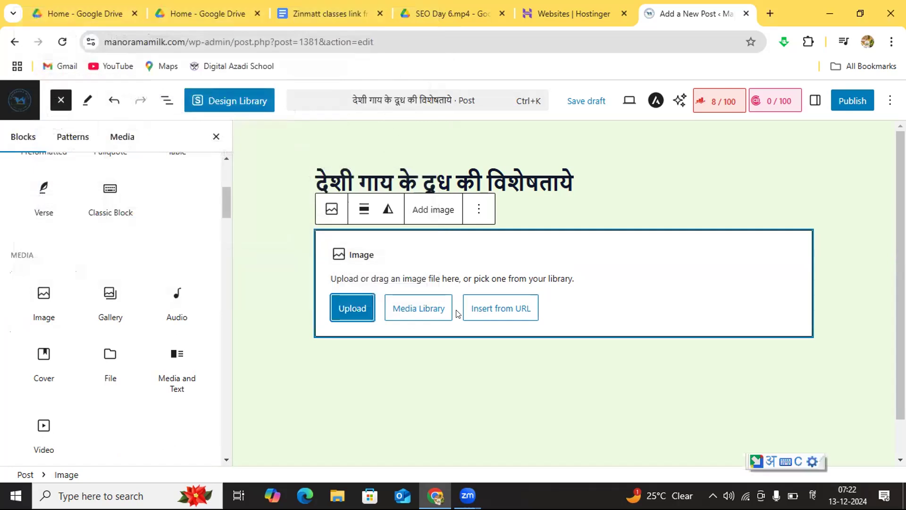
left_click(418, 309)
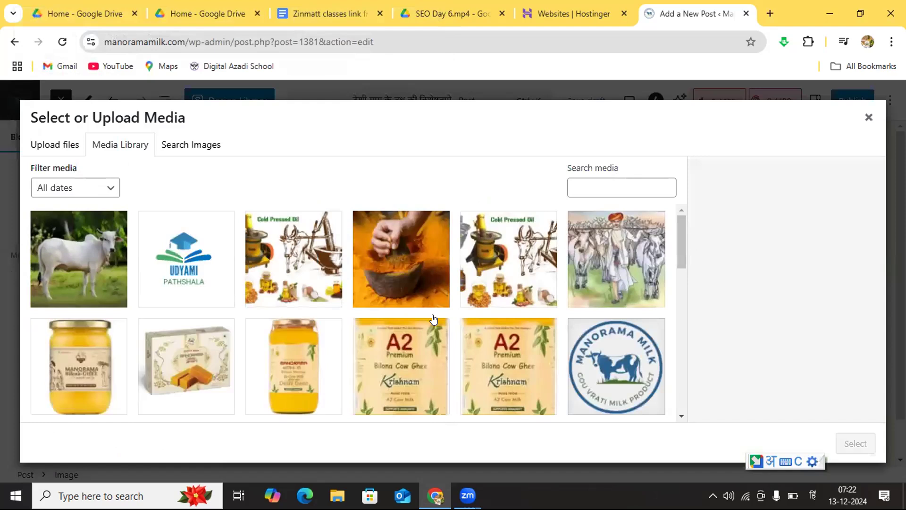
left_click(679, 409)
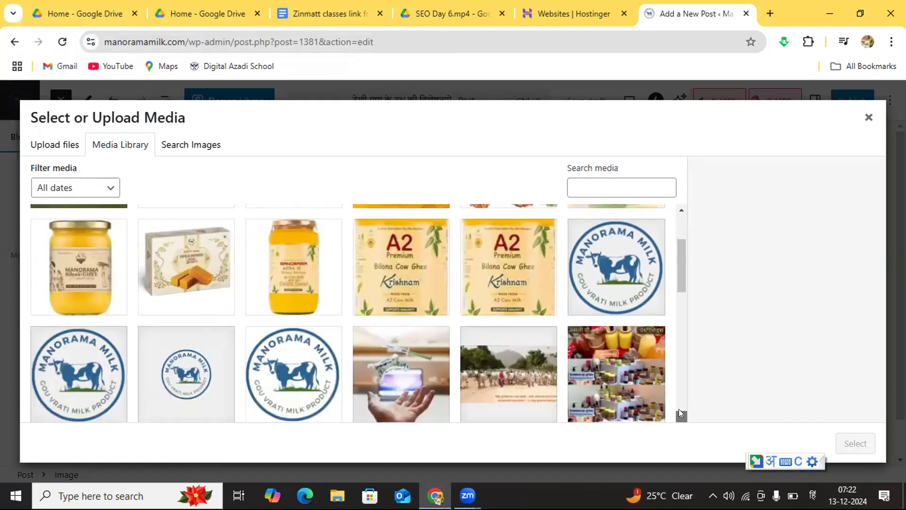
left_click(679, 408)
left_click(679, 408)
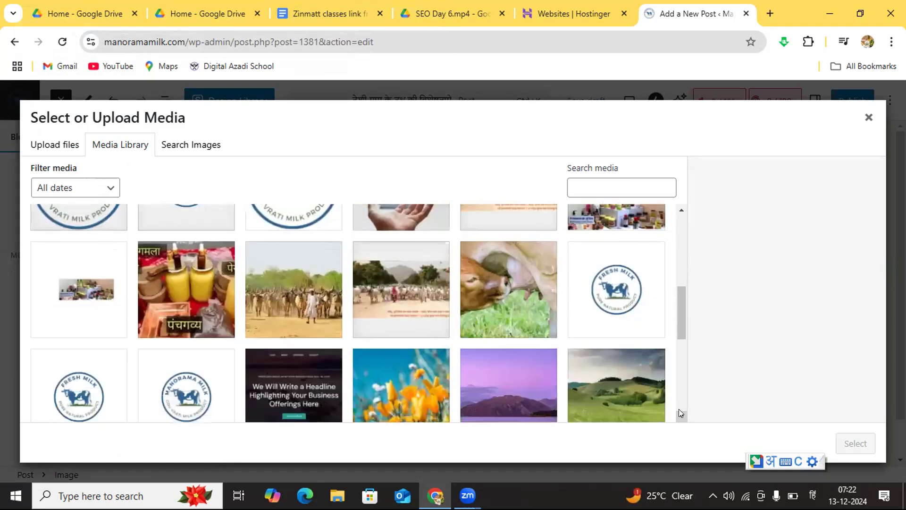
left_click(679, 409)
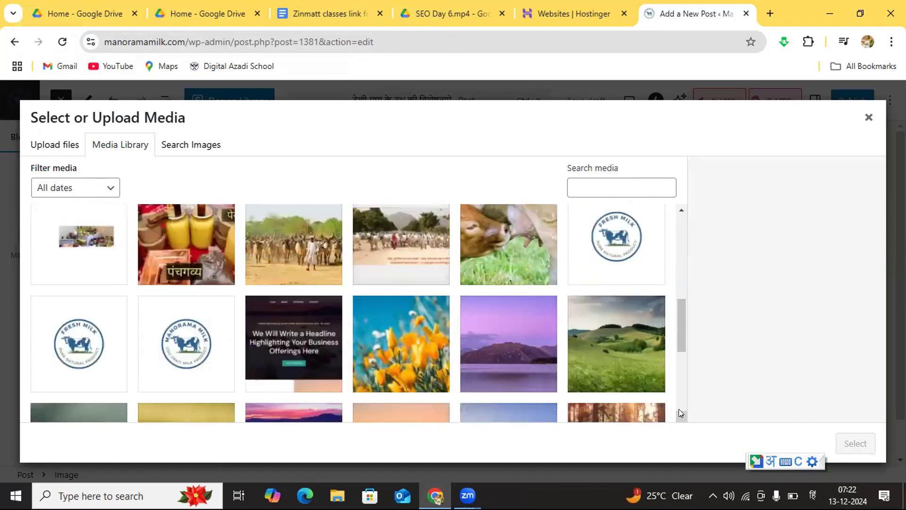
left_click(678, 409)
left_click(679, 409)
left_click(679, 409)
left_click(679, 409)
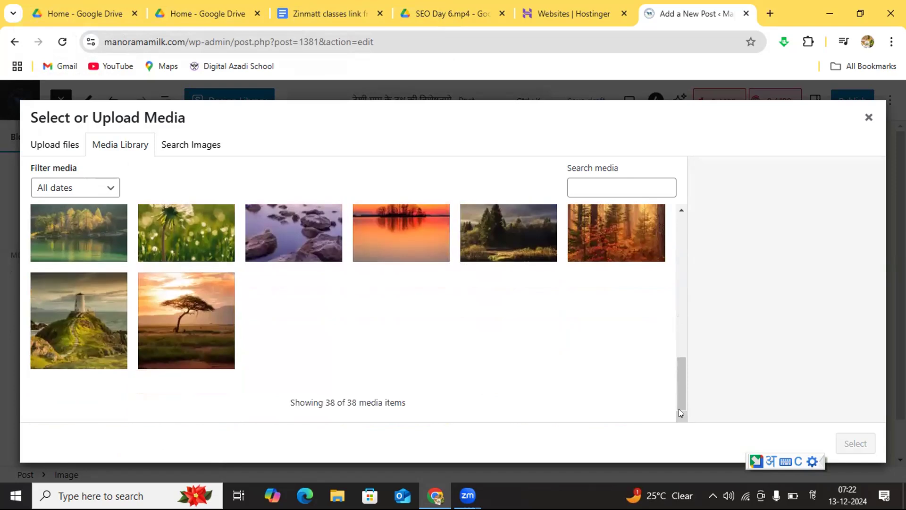
left_click(679, 213)
left_click(678, 213)
left_click(678, 213)
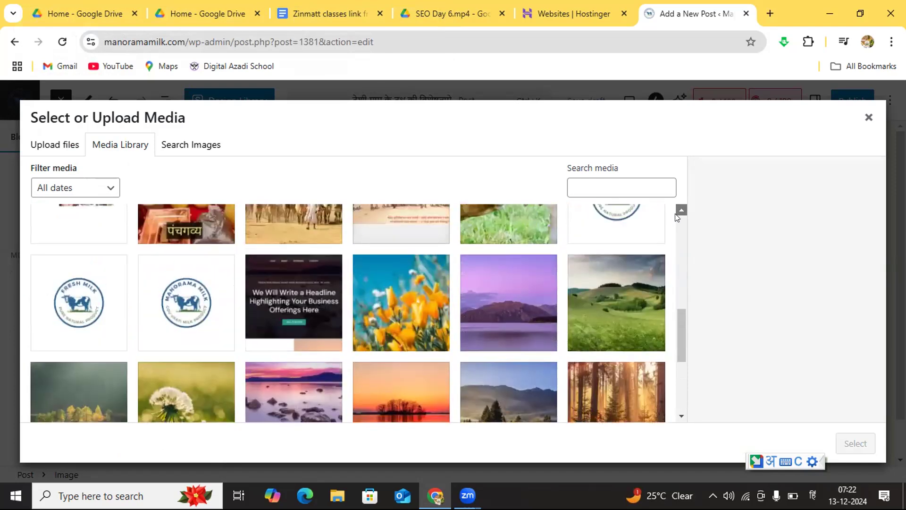
left_click(678, 213)
left_click(678, 213)
left_click(528, 266)
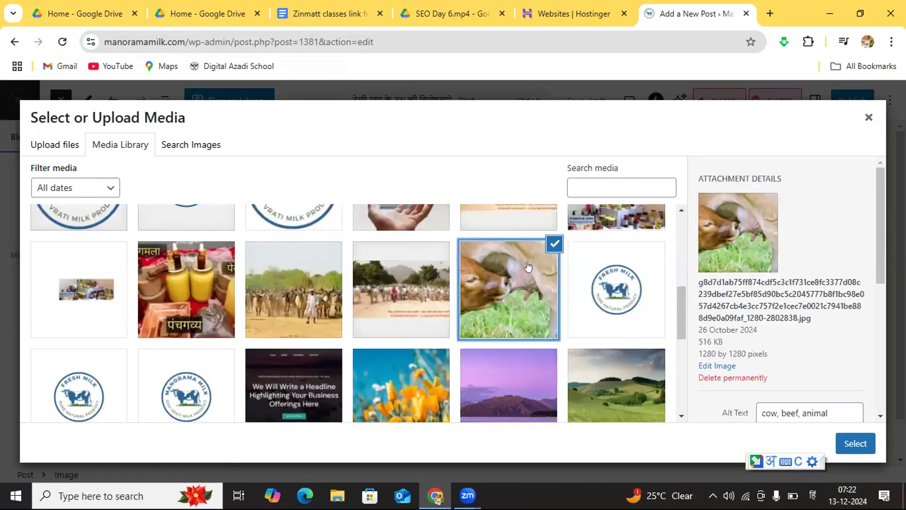
left_click(852, 443)
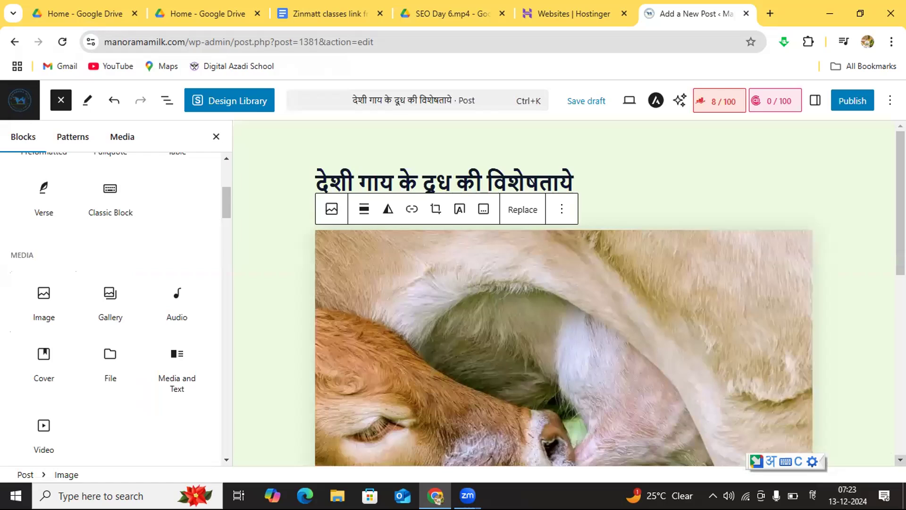
Step: Publish the post "देशी गाय के दूध की विशेषताये" with immediate public visibility and return to the list of posts
scroll(606, 293, "down", 3)
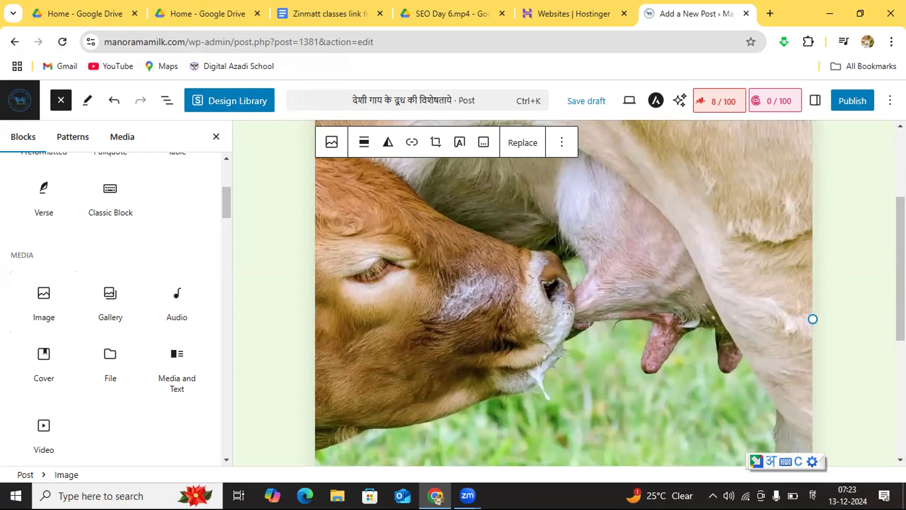
scroll(899, 128, "up", 3)
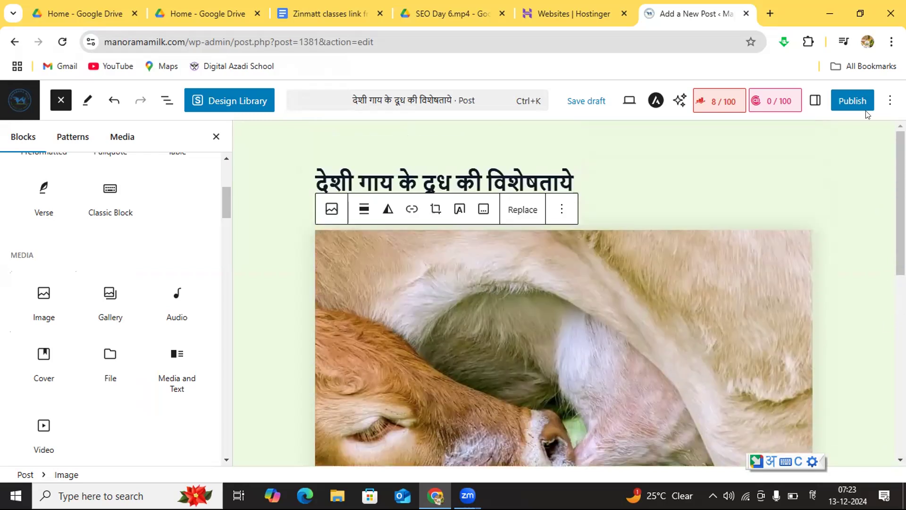
left_click(844, 100)
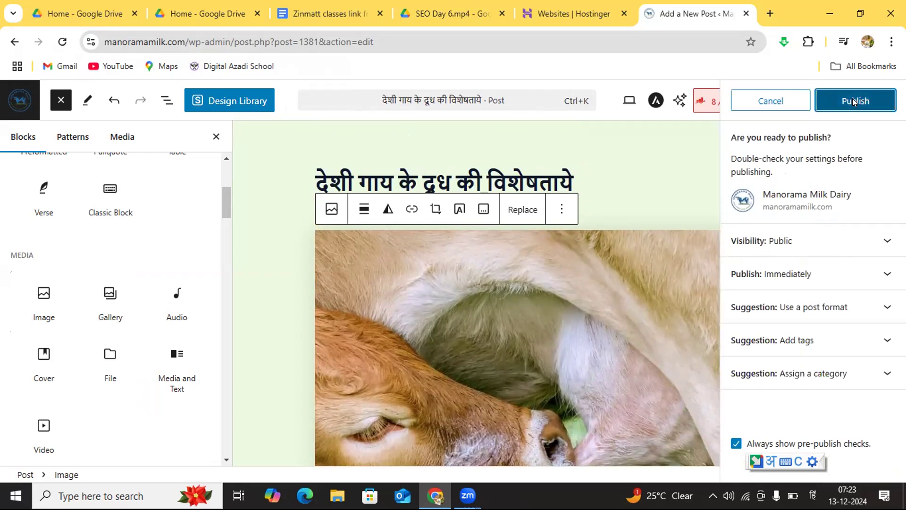
left_click(853, 98)
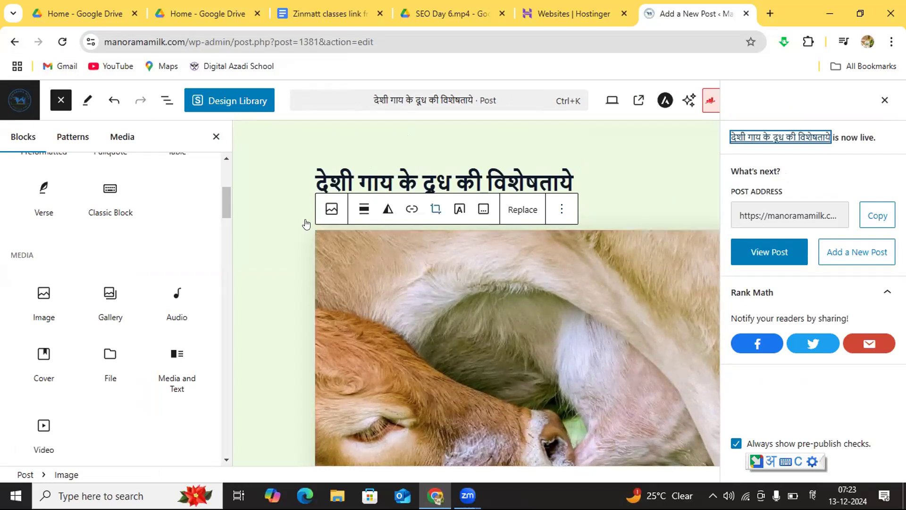
left_click(254, 238)
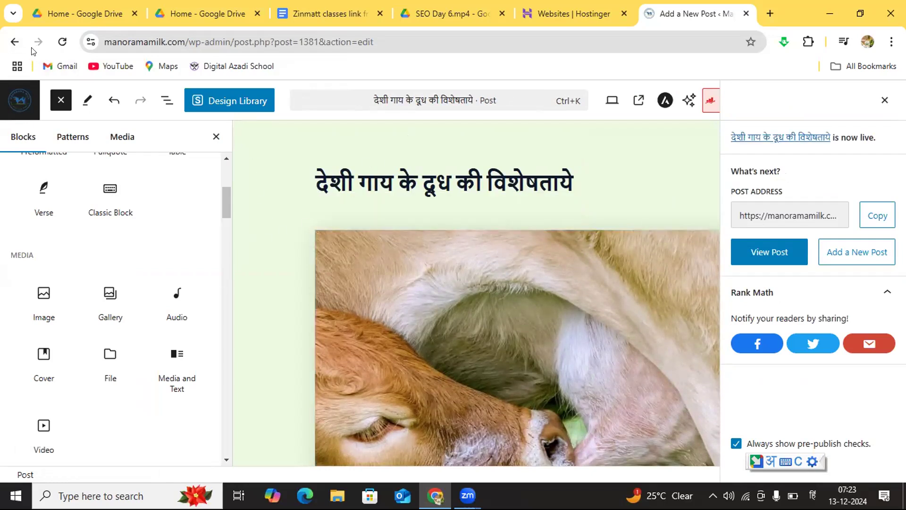
left_click(14, 46)
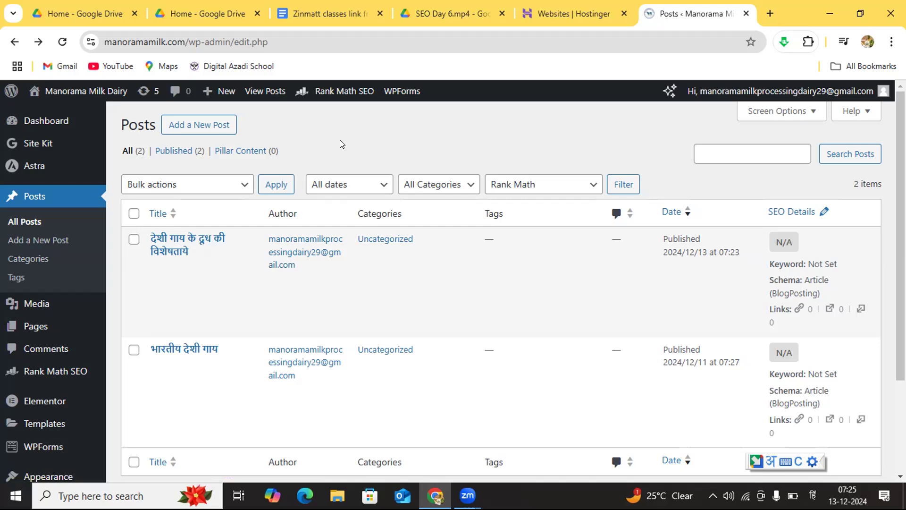
mouse_move(213, 253)
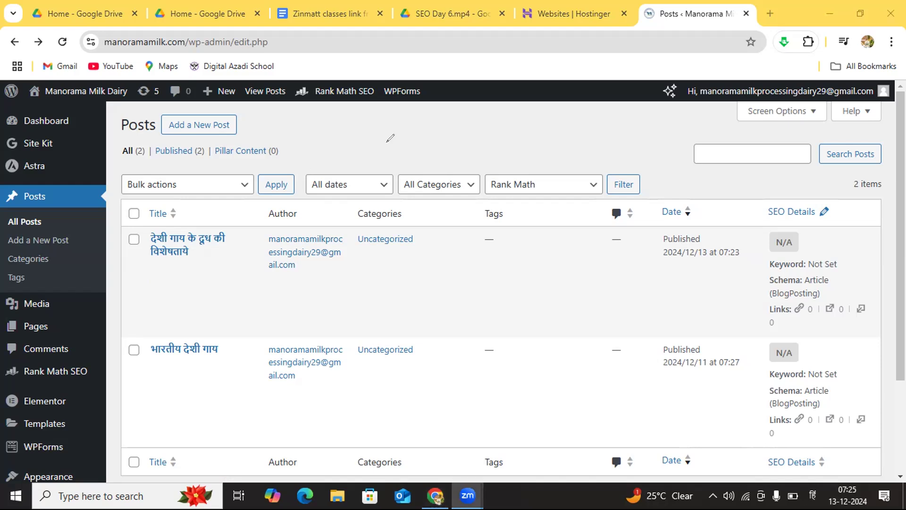
mouse_move(370, 128)
left_mouse_down()
mouse_move(371, 166)
mouse_move(390, 150)
left_mouse_up()
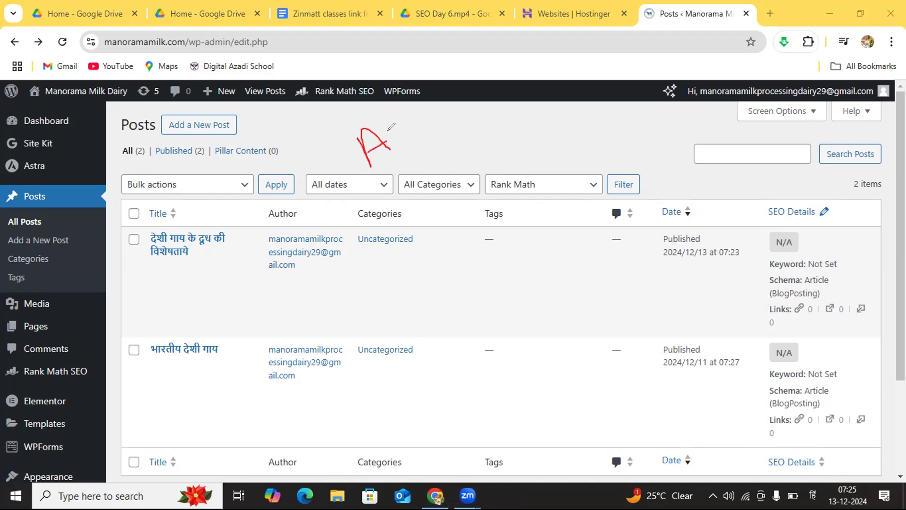
mouse_move(389, 115)
left_mouse_down()
mouse_move(409, 140)
mouse_move(403, 111)
mouse_move(415, 128)
mouse_move(403, 128)
mouse_move(448, 133)
mouse_move(451, 122)
mouse_move(500, 116)
left_mouse_up()
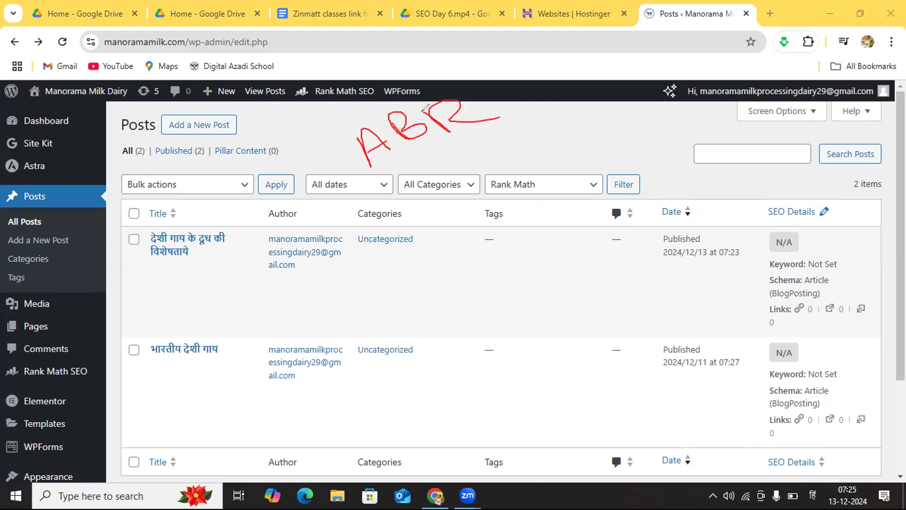
mouse_move(433, 160)
left_mouse_down()
mouse_move(412, 133)
mouse_move(455, 140)
mouse_move(461, 108)
mouse_move(484, 126)
left_mouse_up()
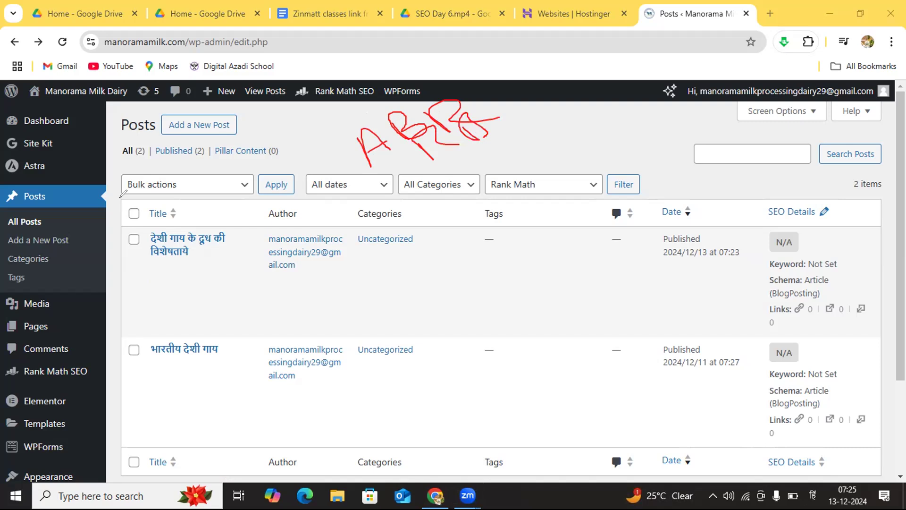
mouse_move(371, 145)
left_mouse_down()
mouse_move(399, 125)
mouse_move(458, 117)
mouse_move(442, 114)
left_mouse_up()
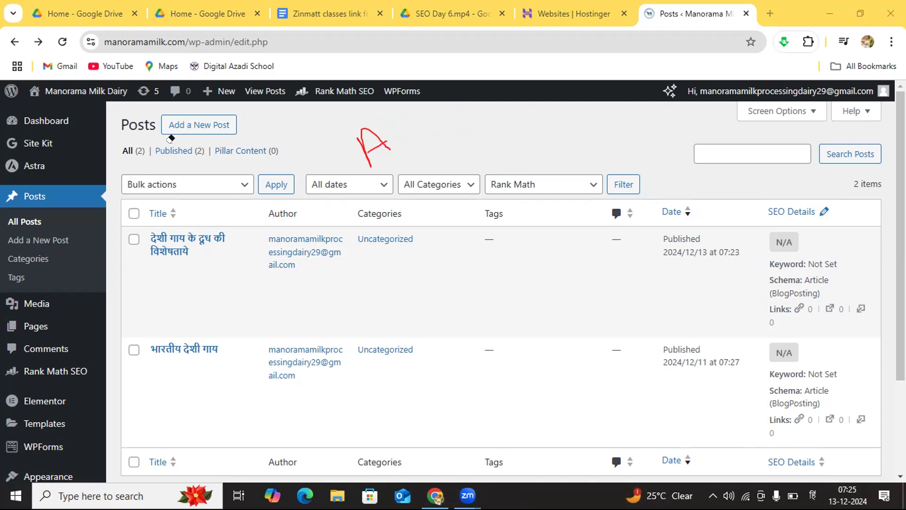
mouse_move(381, 120)
left_mouse_down()
mouse_move(400, 149)
mouse_move(396, 136)
mouse_move(438, 141)
mouse_move(441, 107)
mouse_move(452, 118)
left_mouse_up()
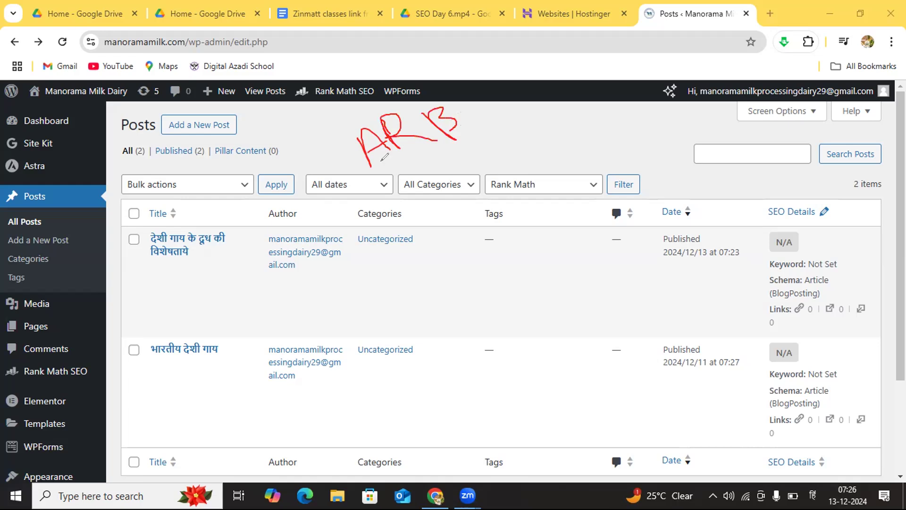
left_click_drag(378, 163, 472, 126)
mouse_move(402, 90)
left_mouse_down()
mouse_move(342, 124)
mouse_move(474, 95)
mouse_move(391, 93)
left_mouse_up()
left_click_drag(340, 134, 463, 83)
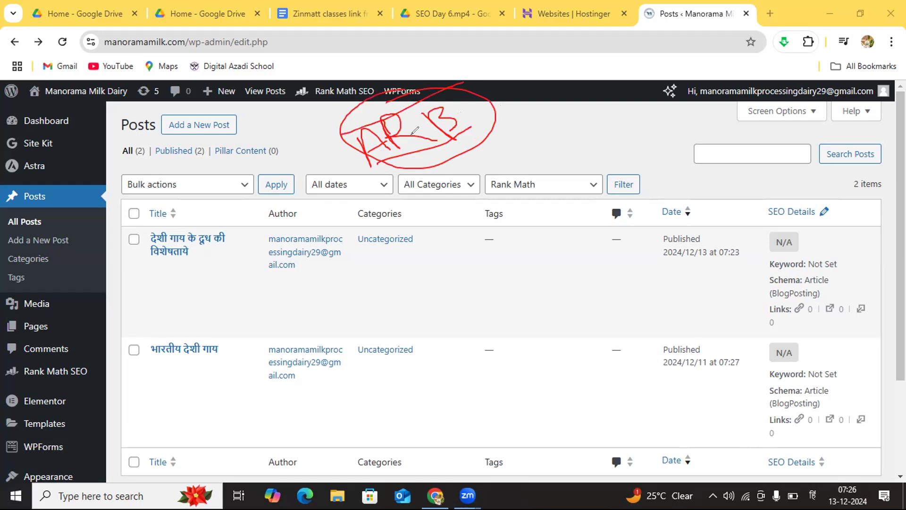
mouse_move(360, 123)
left_mouse_down()
mouse_move(344, 125)
mouse_move(348, 156)
mouse_move(389, 150)
mouse_move(367, 124)
left_mouse_up()
mouse_move(380, 99)
left_mouse_down()
mouse_move(378, 130)
mouse_move(401, 154)
mouse_move(435, 118)
mouse_move(399, 101)
mouse_move(375, 105)
mouse_move(362, 163)
mouse_move(371, 157)
left_mouse_up()
mouse_move(435, 88)
left_mouse_down()
mouse_move(424, 109)
mouse_move(487, 130)
mouse_move(433, 92)
left_mouse_up()
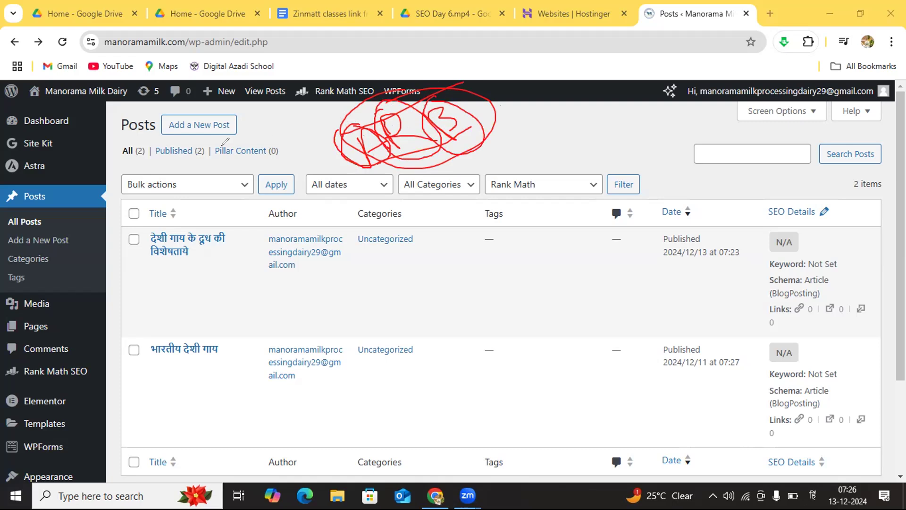
left_click(57, 184)
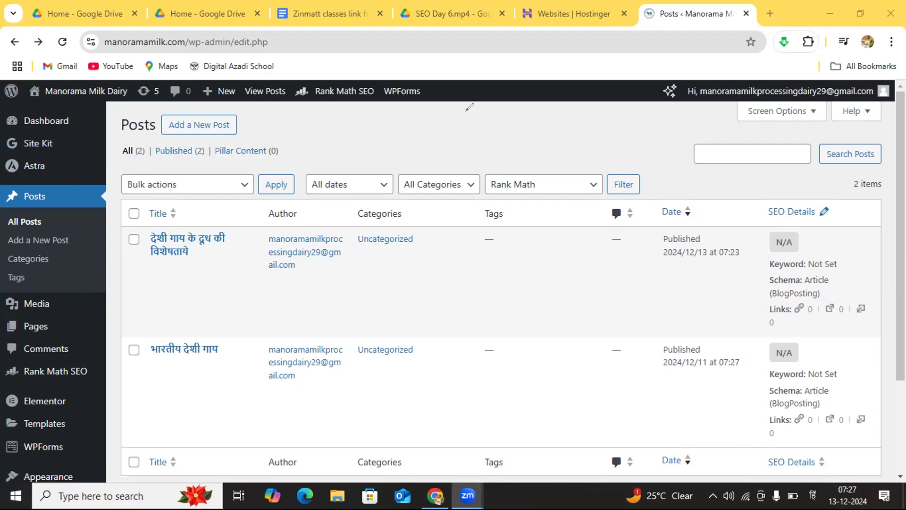
left_click_drag(371, 138, 390, 157)
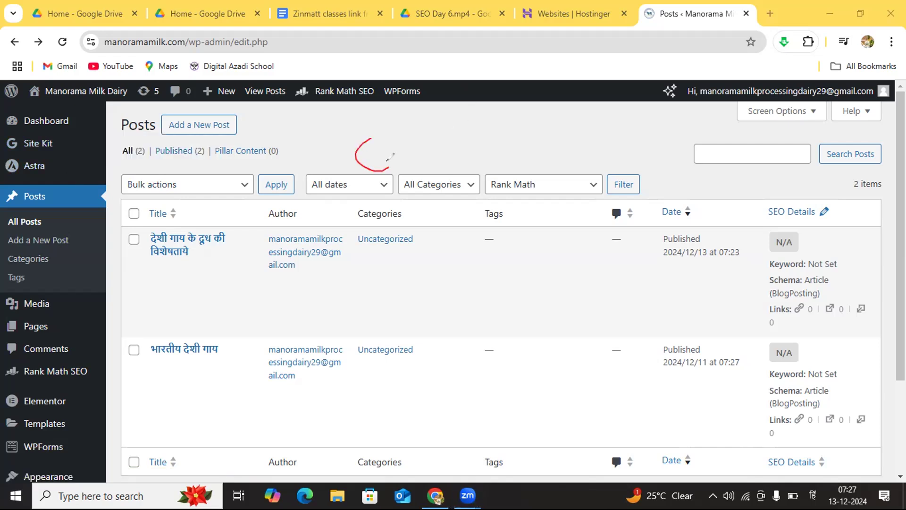
mouse_move(388, 122)
left_mouse_down()
mouse_move(418, 109)
mouse_move(416, 157)
mouse_move(434, 96)
mouse_move(475, 139)
mouse_move(454, 116)
left_mouse_up()
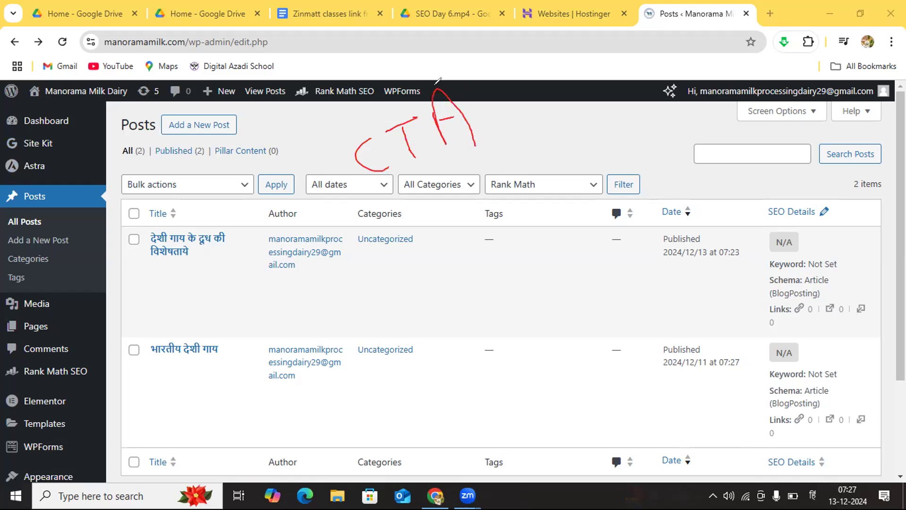
mouse_move(364, 101)
left_mouse_down()
mouse_move(342, 133)
mouse_move(407, 188)
mouse_move(418, 68)
mouse_move(361, 111)
mouse_move(472, 85)
left_mouse_up()
left_click_drag(391, 185, 468, 154)
mouse_move(489, 115)
left_mouse_down()
mouse_move(501, 129)
mouse_move(574, 96)
left_mouse_up()
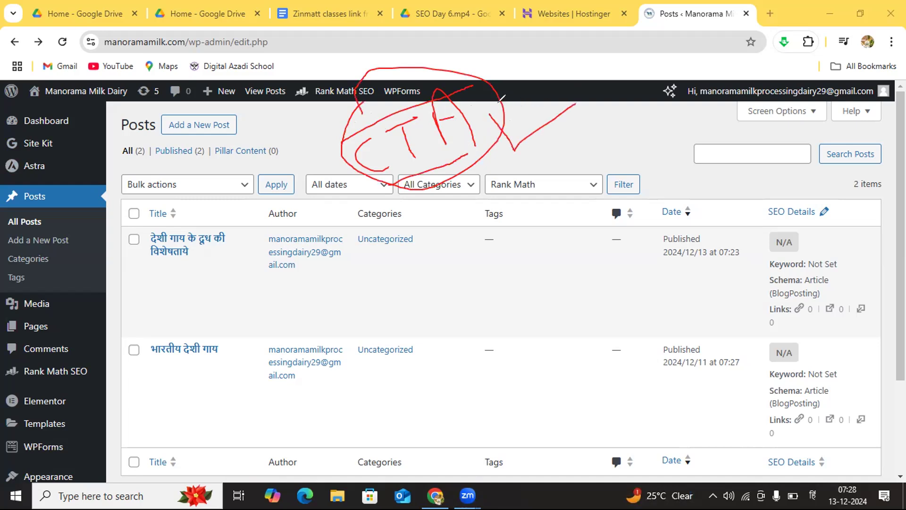
left_click_drag(510, 125, 575, 90)
left_click_drag(500, 113, 501, 109)
left_click_drag(383, 176, 482, 133)
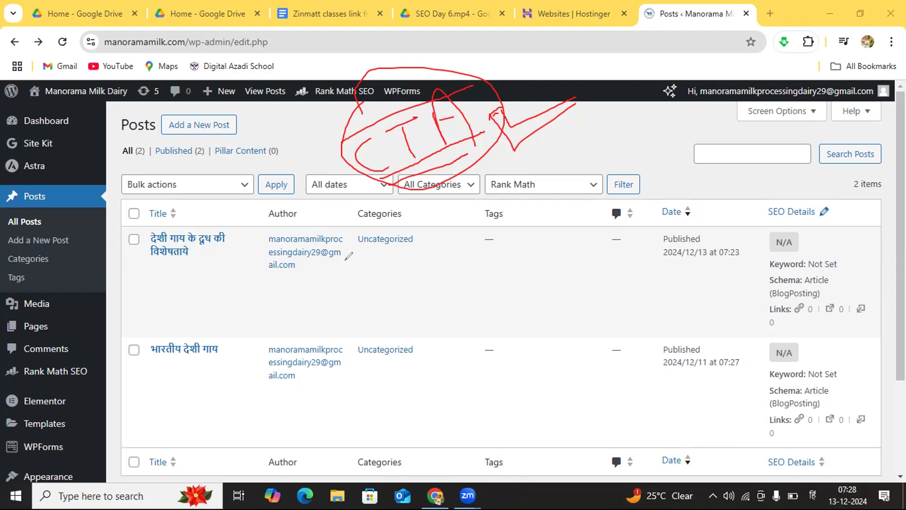
mouse_move(339, 276)
left_mouse_down()
mouse_move(333, 286)
mouse_move(353, 306)
mouse_move(367, 281)
mouse_move(402, 302)
left_mouse_up()
mouse_move(401, 270)
left_mouse_down()
mouse_move(412, 278)
mouse_move(435, 248)
mouse_move(445, 312)
left_mouse_up()
left_click_drag(360, 328, 504, 242)
left_click_drag(395, 344, 509, 273)
left_click_drag(444, 340, 572, 259)
left_click_drag(505, 337, 599, 266)
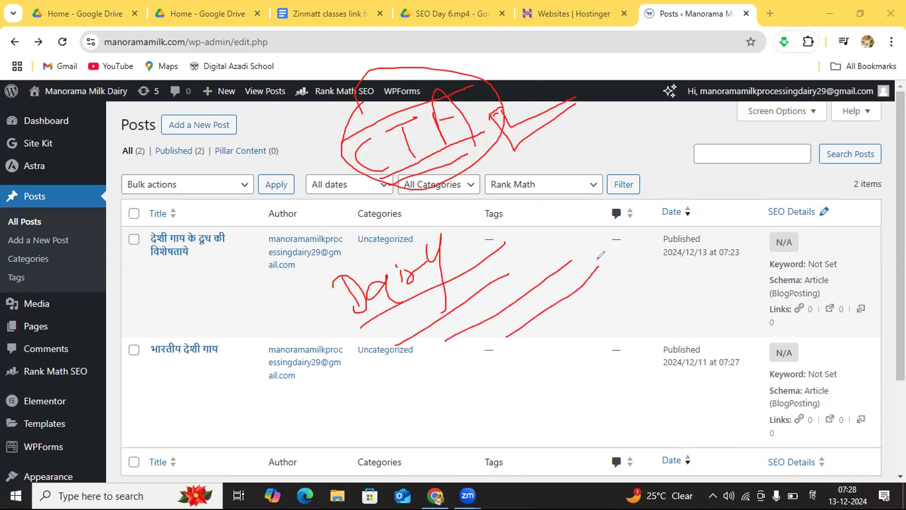
mouse_move(505, 242)
left_mouse_down()
mouse_move(505, 253)
mouse_move(548, 266)
mouse_move(584, 255)
left_mouse_up()
left_click(59, 325)
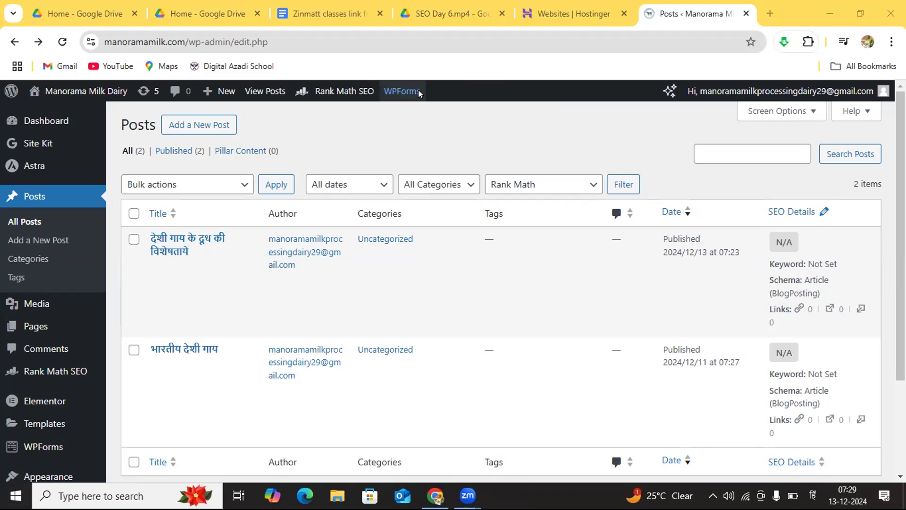
mouse_move(419, 93)
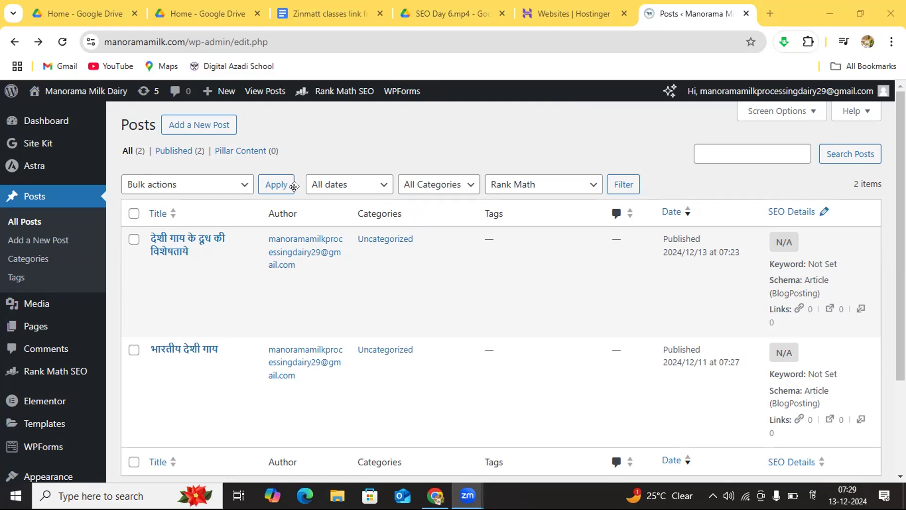
Step: Open the existing post "भारतीय देशी गाय" for editing and select its title
mouse_move(177, 359)
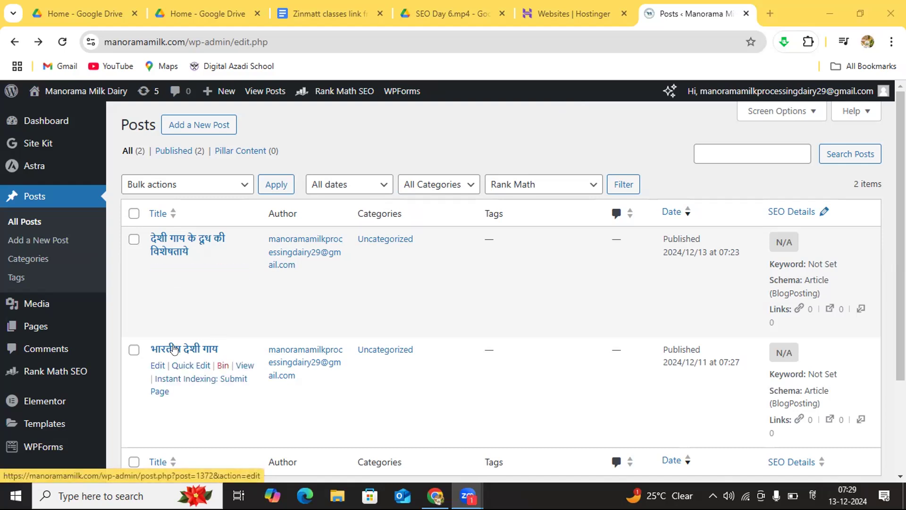
left_click(154, 366)
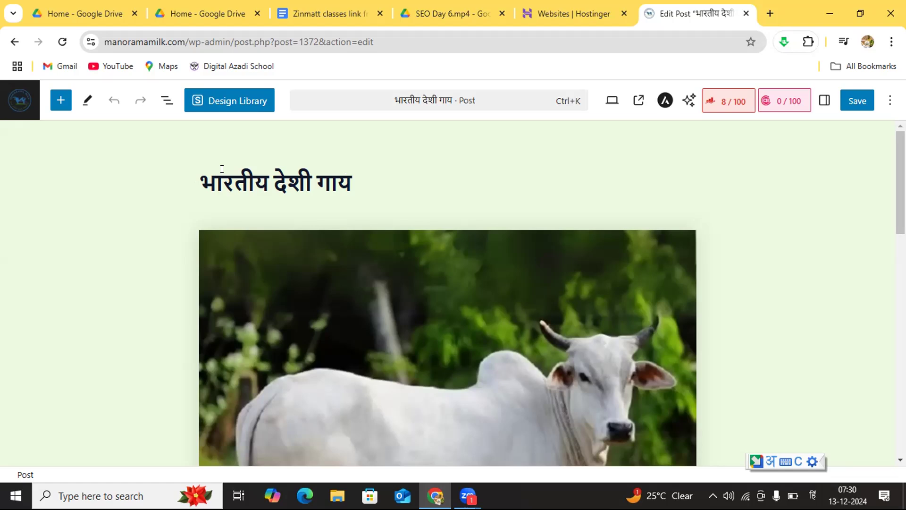
left_click(283, 183)
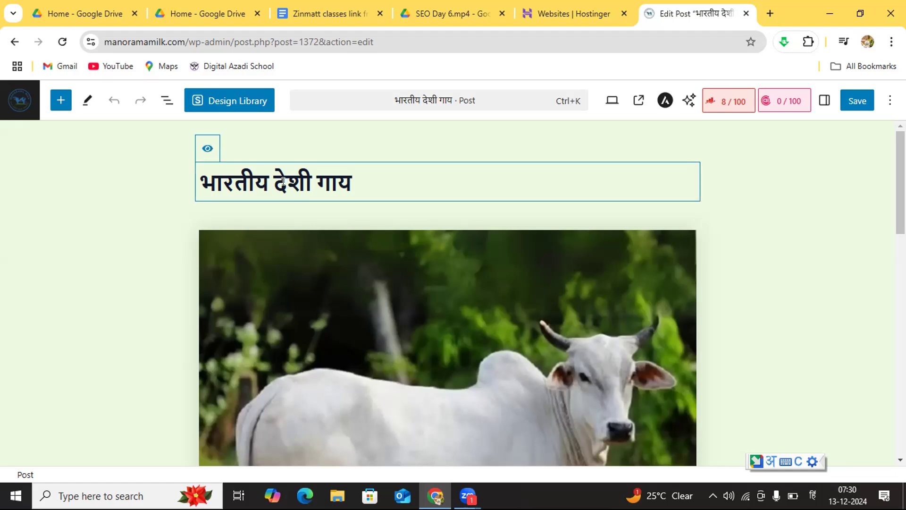
Step: Extend the post title to read "भारतीय देशी गाय की विशेषताए"
left_click(348, 180)
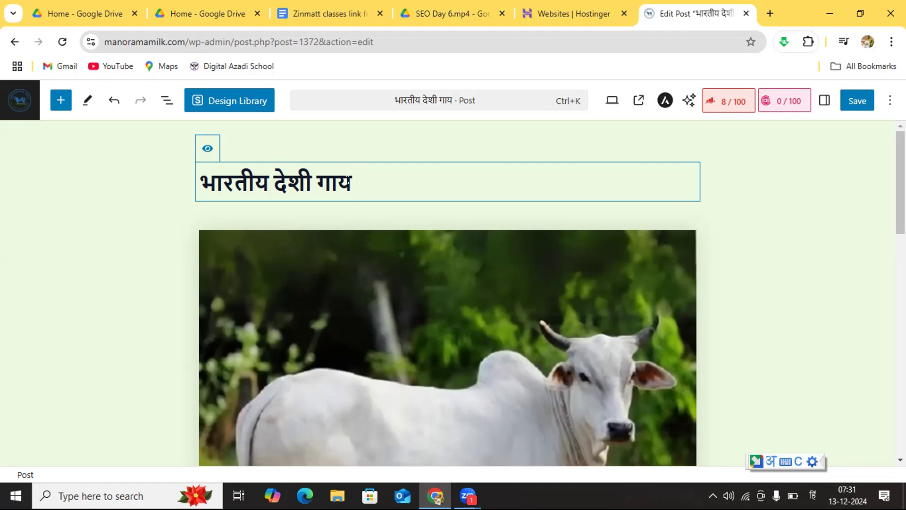
type("विशेषताए")
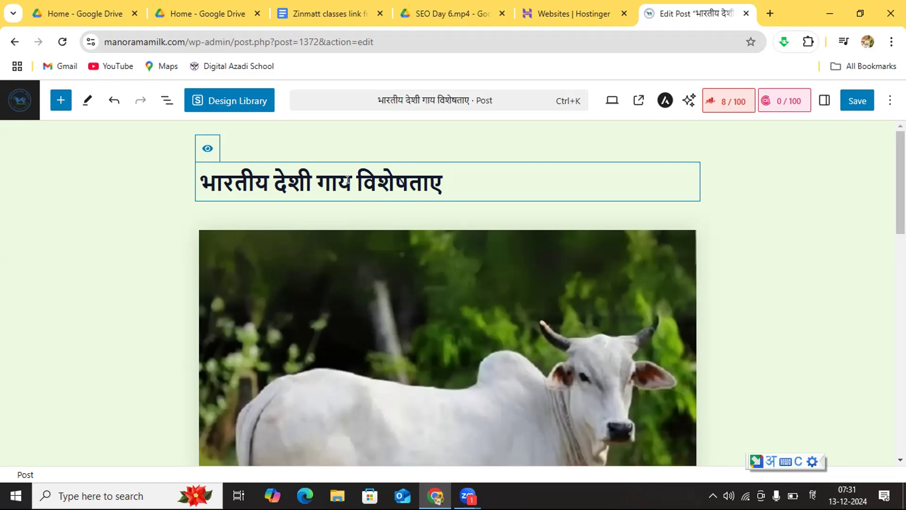
left_click(349, 177)
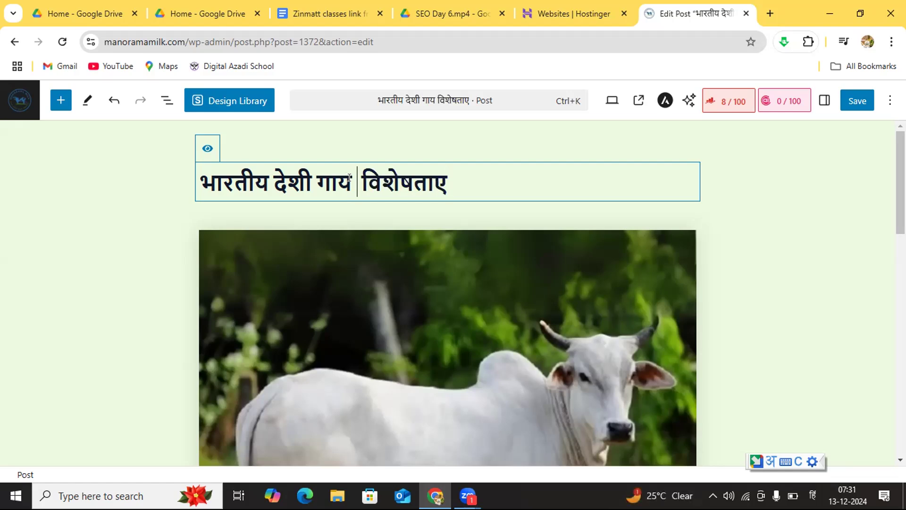
type("की")
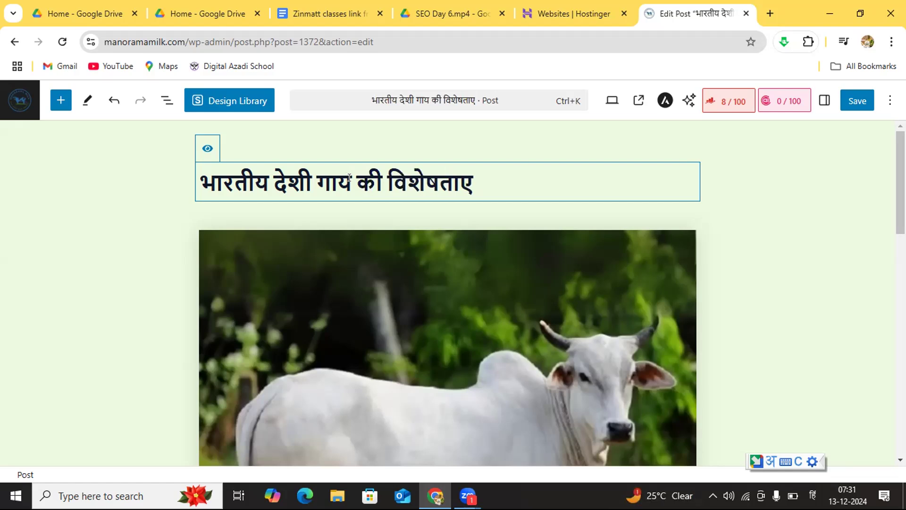
left_click(498, 177)
key("BackSpace")
Step: Review the post's body below the cow image, from the introductory paragraph through the heading and the numbered list of features
left_click(563, 301)
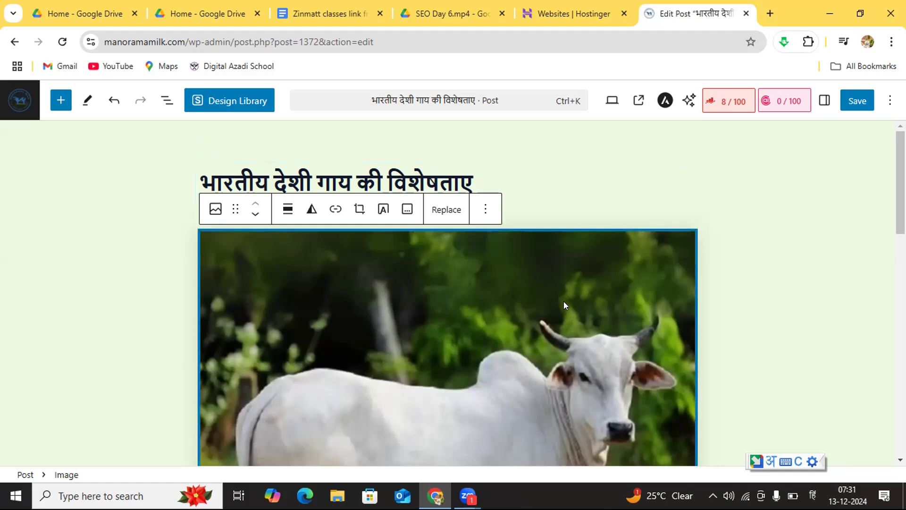
key("Down")
key("Down")
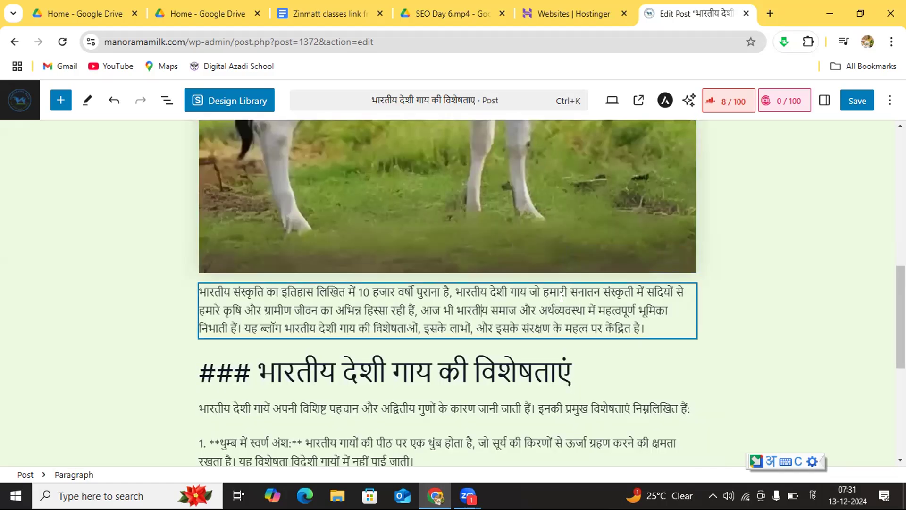
left_click(769, 248)
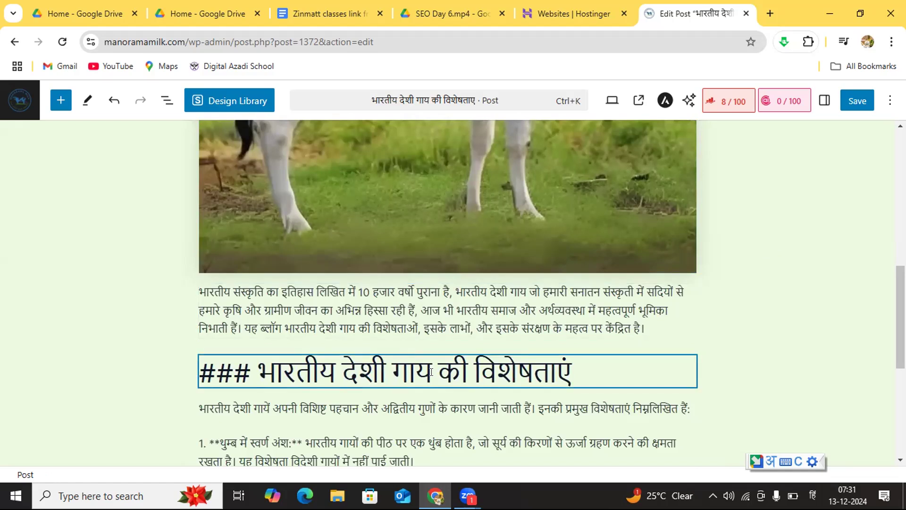
mouse_move(395, 425)
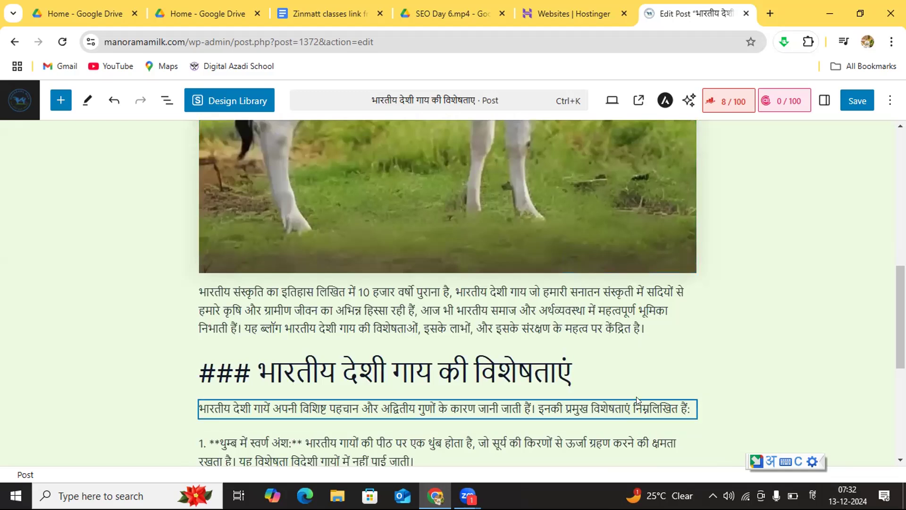
key("Down")
key("Down")
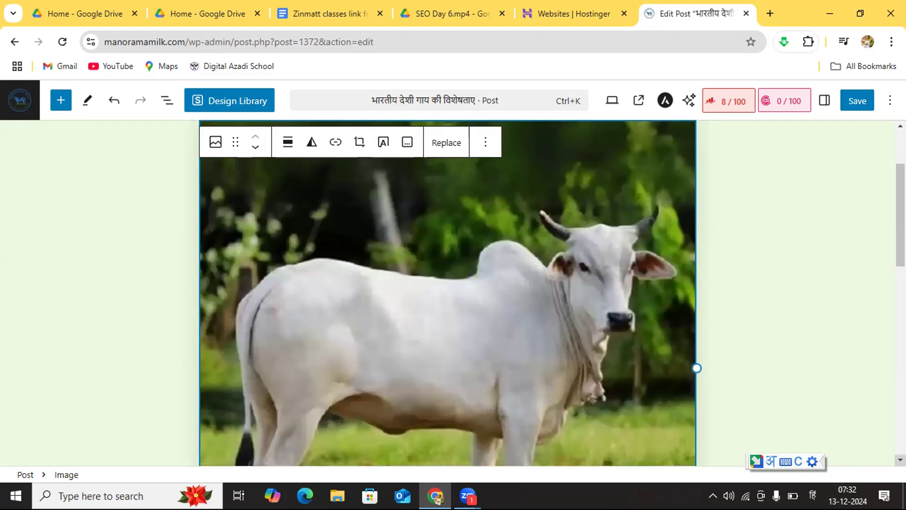
scroll(901, 459, "down", 5)
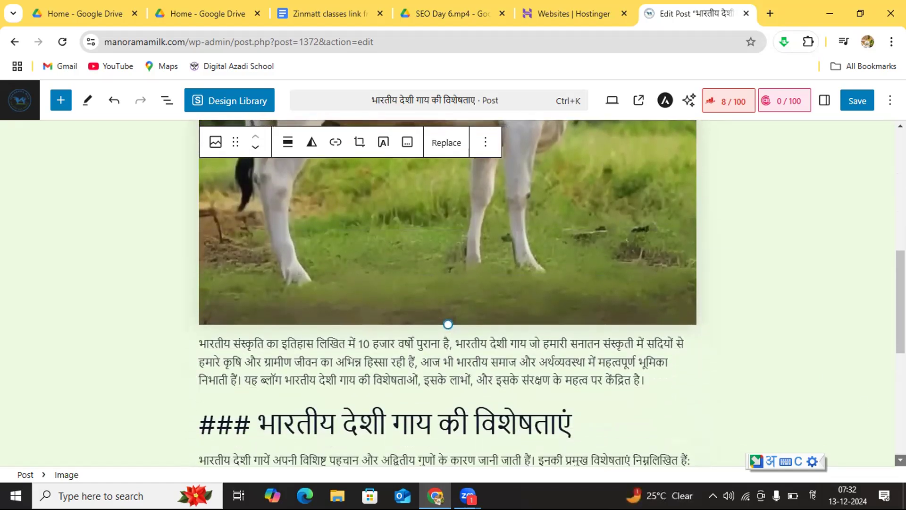
scroll(900, 459, "down", 5)
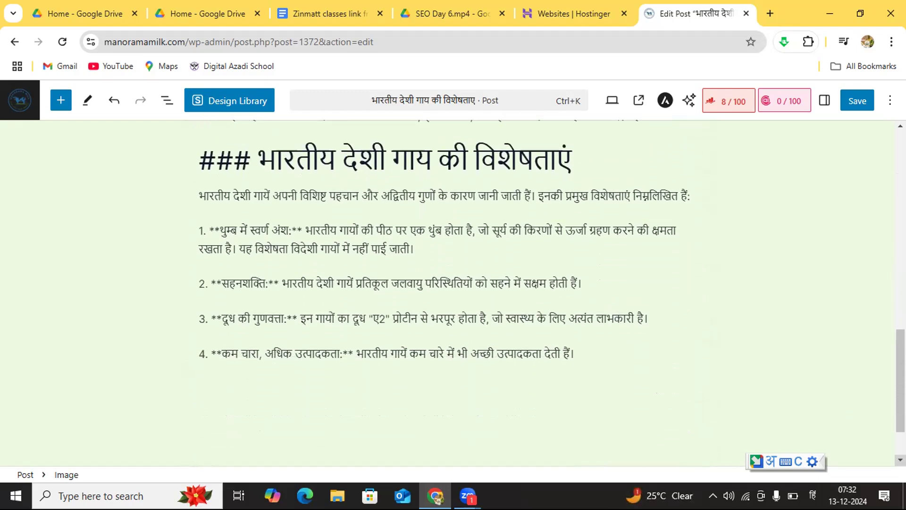
scroll(901, 459, "down", 1)
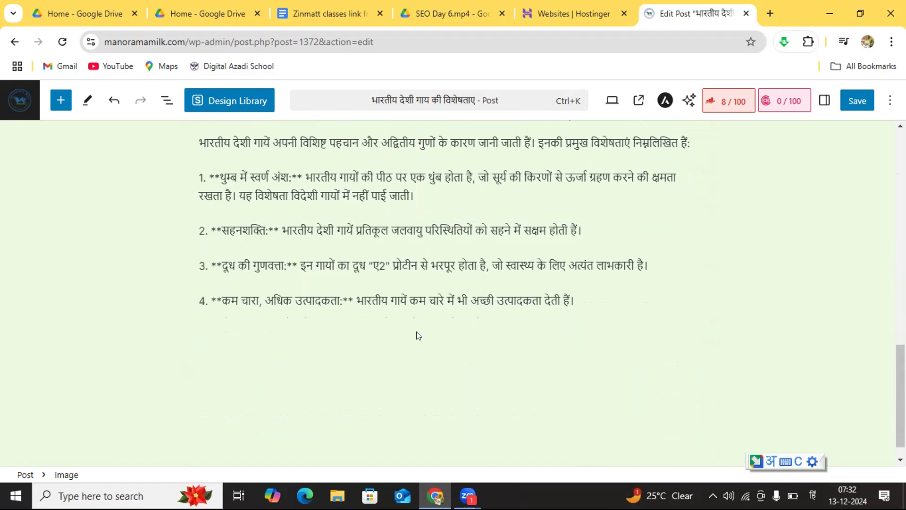
left_click(734, 275)
scroll(846, 191, "up", 3)
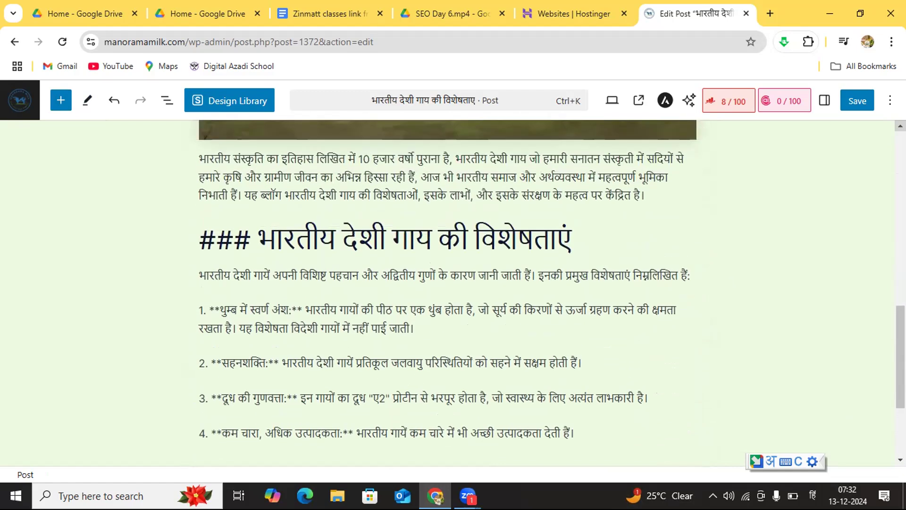
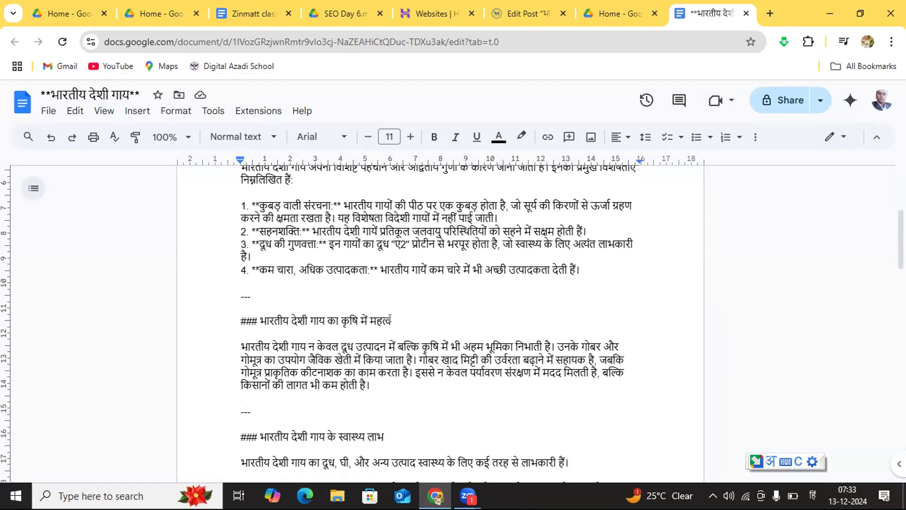
Step: Copy the heading "### भारतीय देशी गाय का कृषि में महत्व" from the Google Docs draft into the WordPress post's empty heading block
left_click_drag(391, 321, 230, 316)
key("ctrl+c")
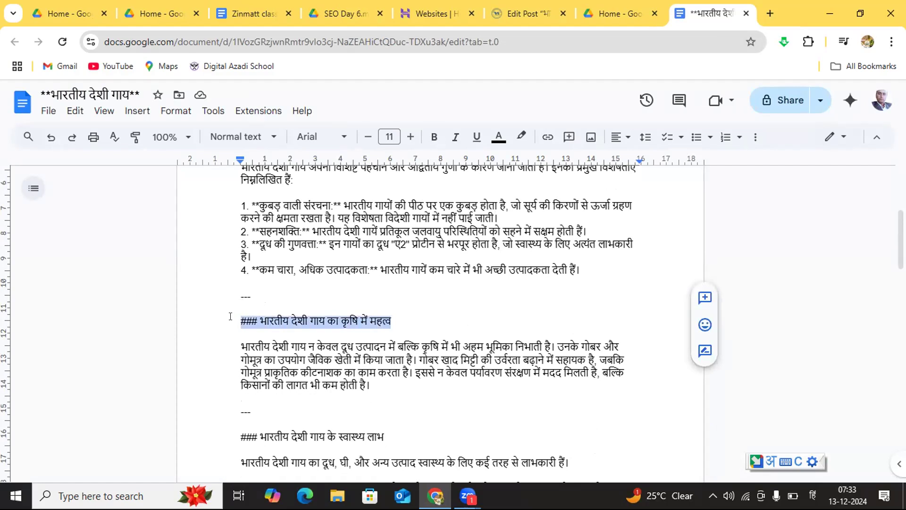
left_click(520, 13)
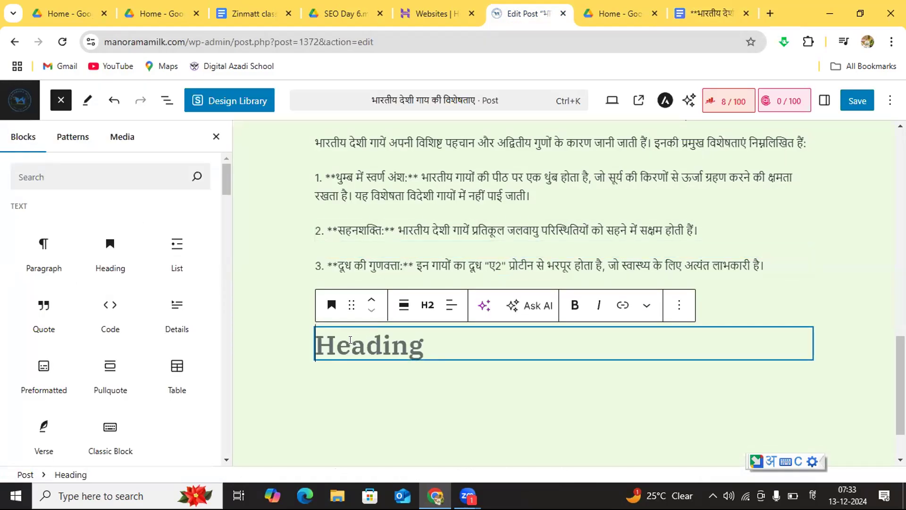
key("ctrl+v")
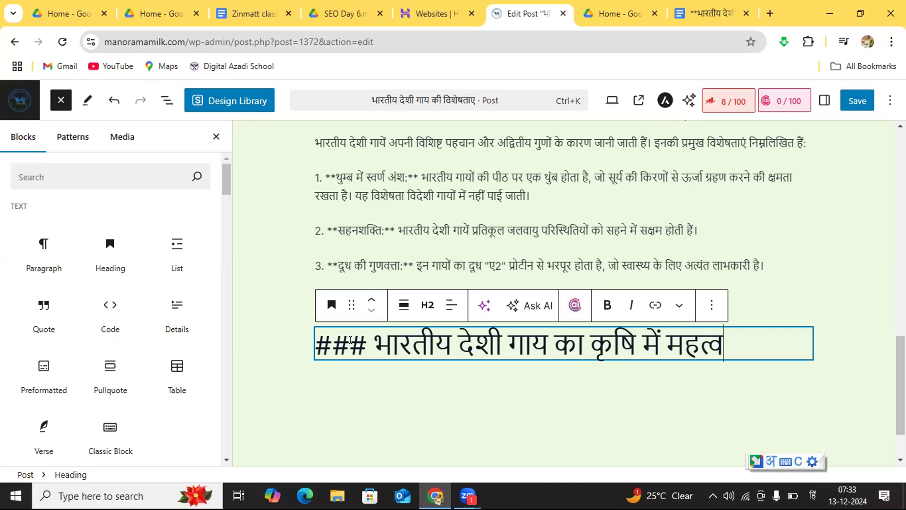
left_click(424, 307)
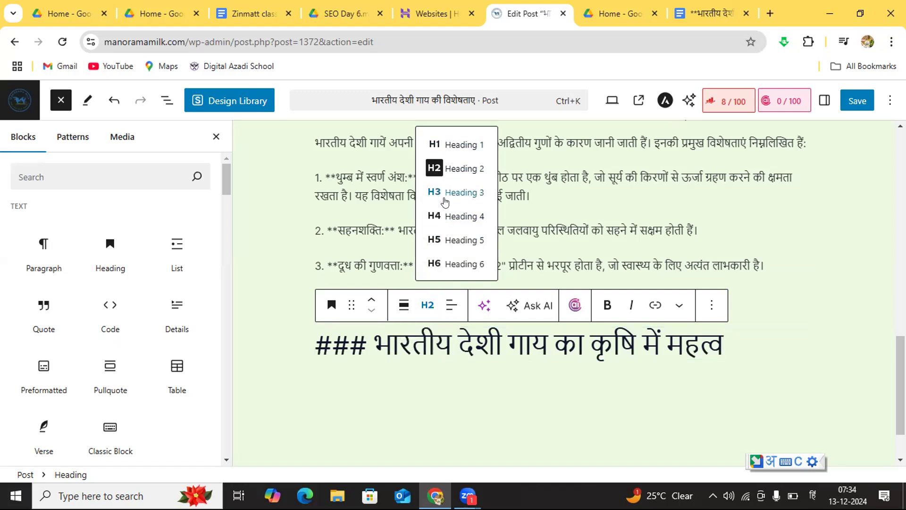
Step: Add a paragraph below the agriculture heading and fill it with the section's text copied from the Google Docs draft
left_click(434, 385)
left_click(423, 356)
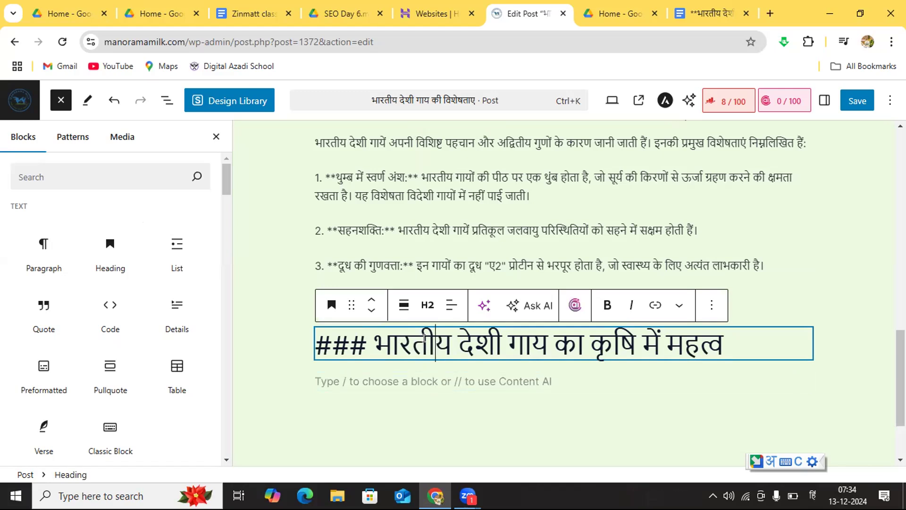
left_click(420, 381)
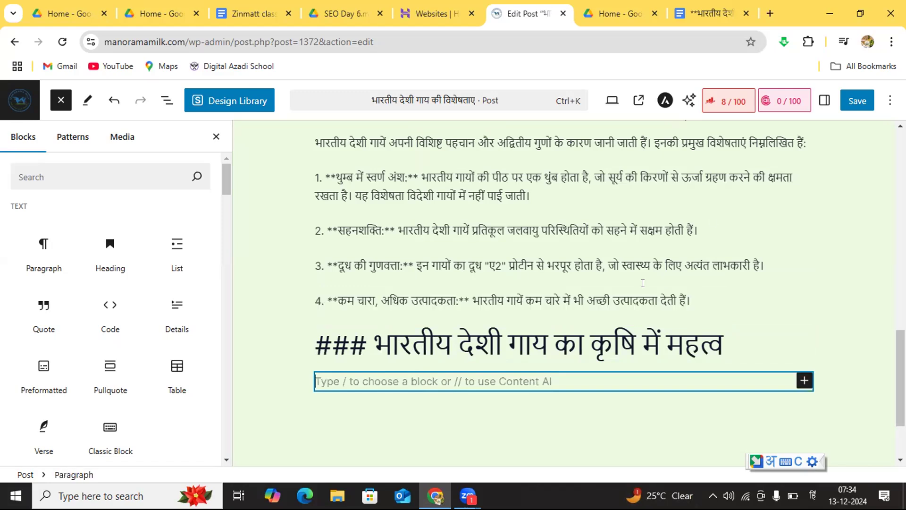
left_click(706, 14)
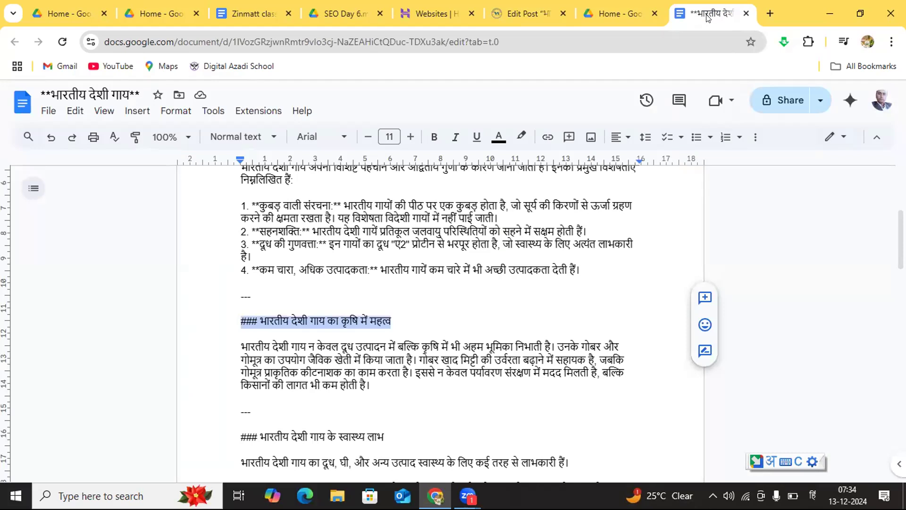
left_click_drag(379, 387, 233, 344)
key("ctrl+c")
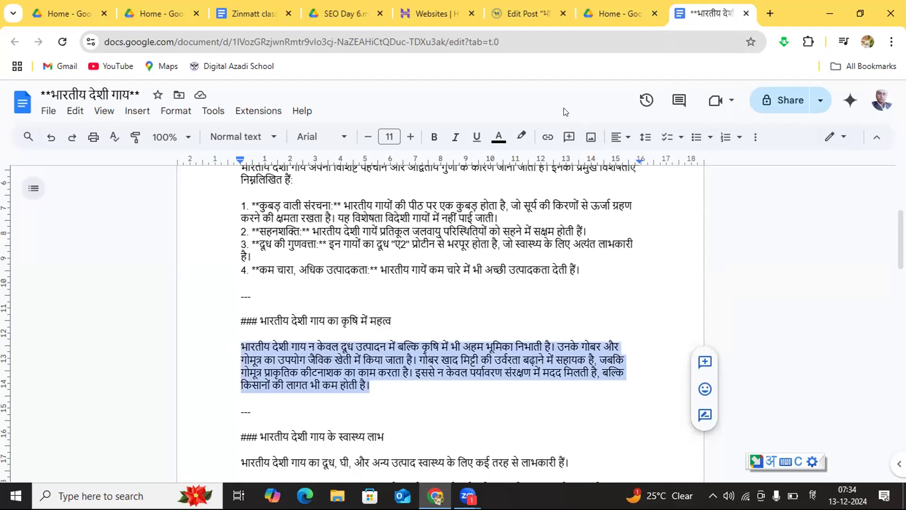
left_click(515, 14)
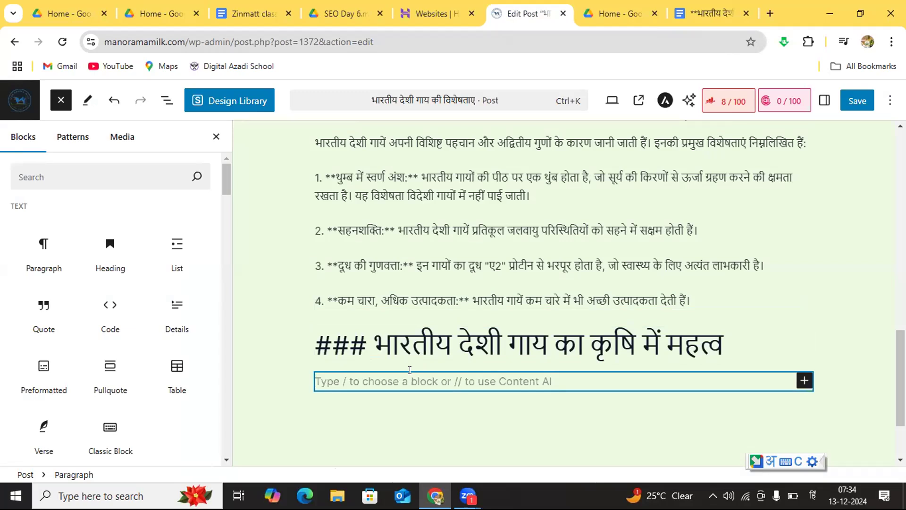
key("ctrl+v")
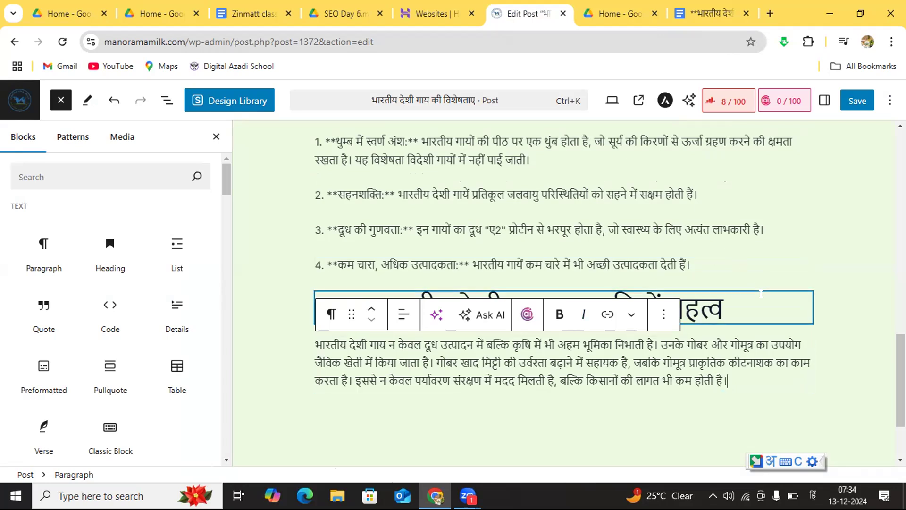
left_click(723, 404)
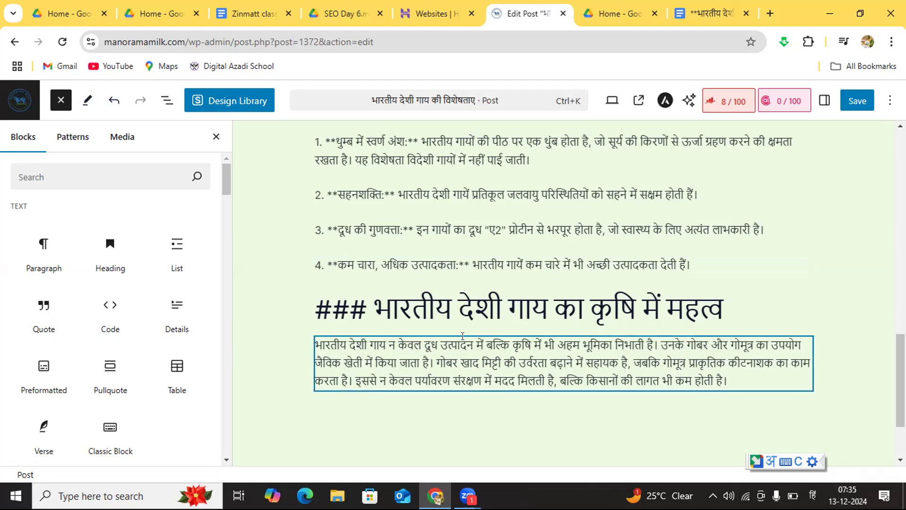
Step: Insert a heading block below the agriculture paragraph and fill it with "### भारतीय देशी गाय के स्वास्थ्य लाभ" copied from the Google Docs draft
left_click(462, 307)
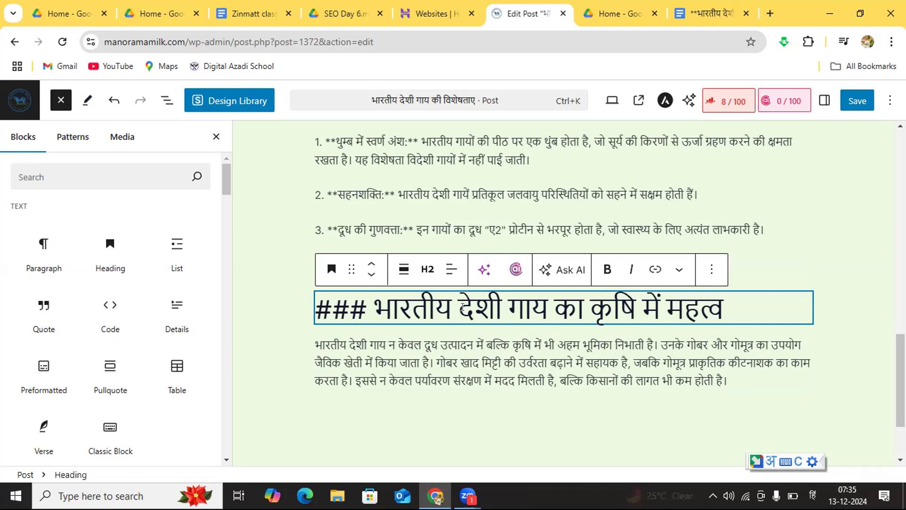
left_click(471, 360)
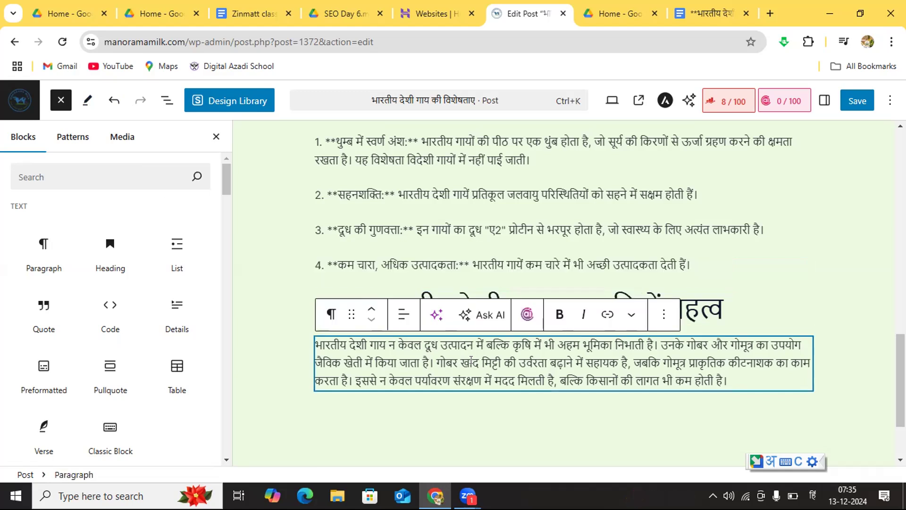
left_click(96, 244)
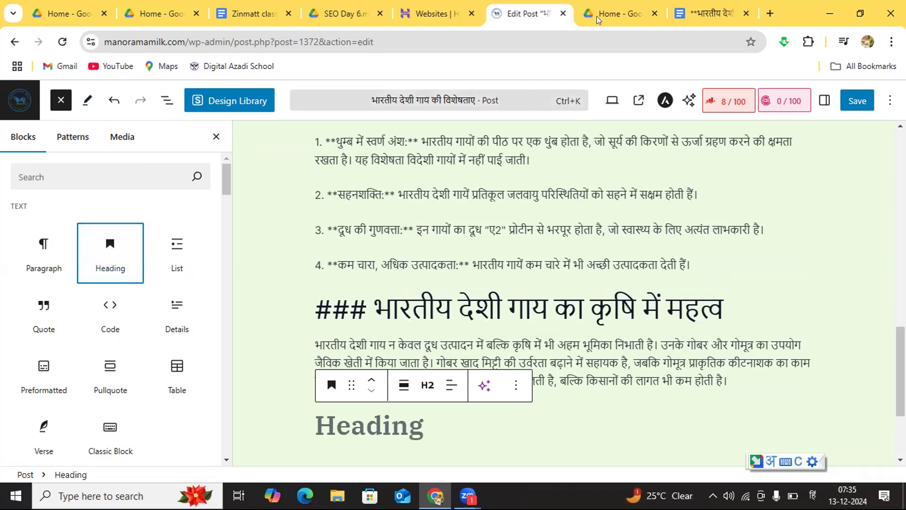
left_click(717, 15)
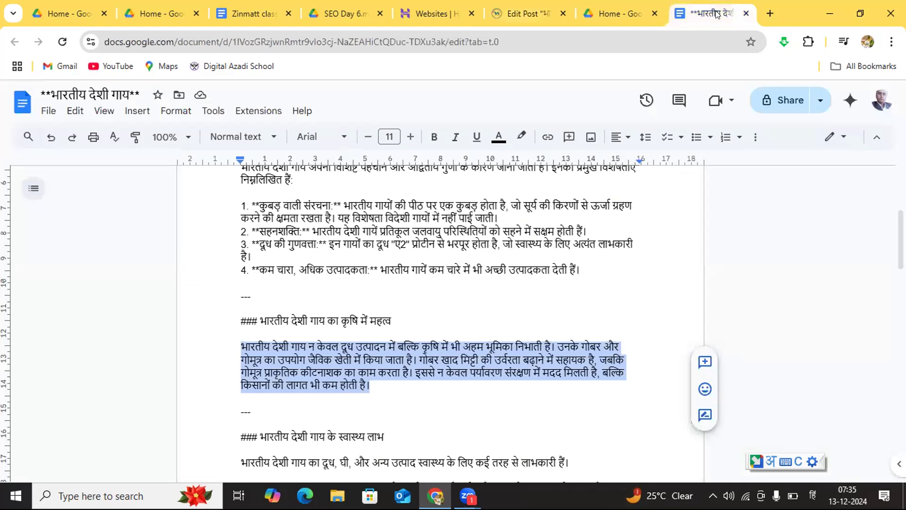
left_click_drag(391, 436, 227, 435)
key("ctrl+c")
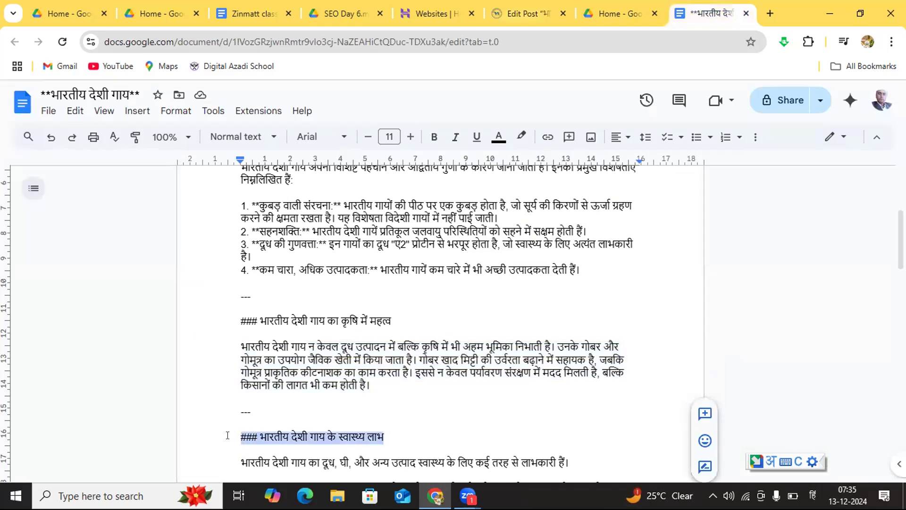
left_click(523, 12)
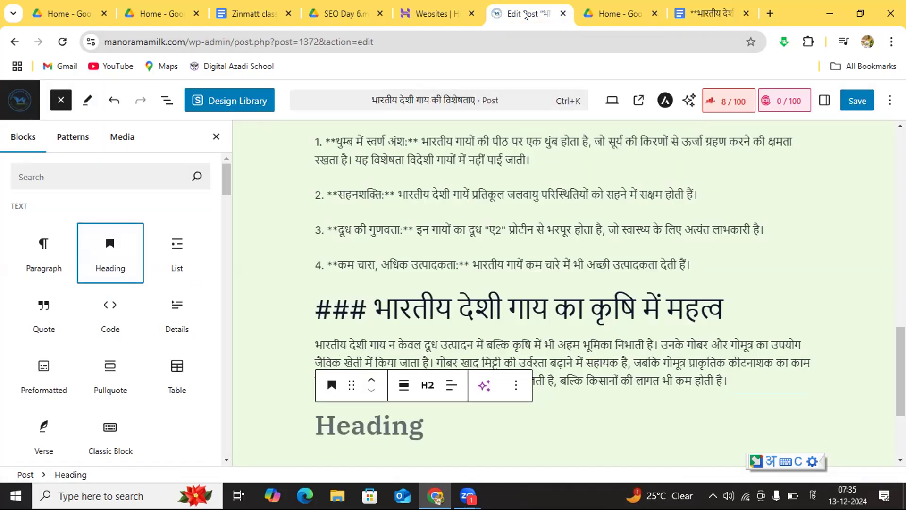
left_click(371, 430)
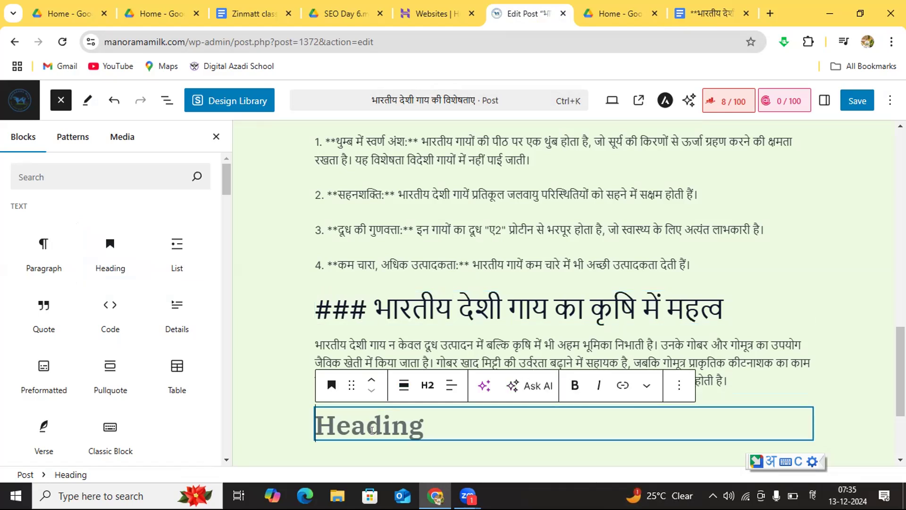
key("ctrl+v")
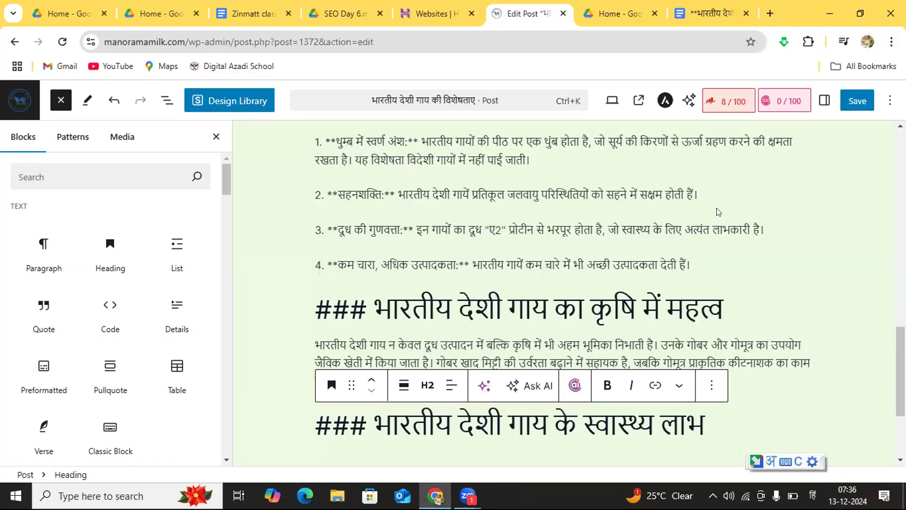
Step: Add an empty paragraph block below the heading "### भारतीय देशी गाय के स्वास्थ्य लाभ"
mouse_move(718, 212)
left_click(900, 459)
left_click(600, 272)
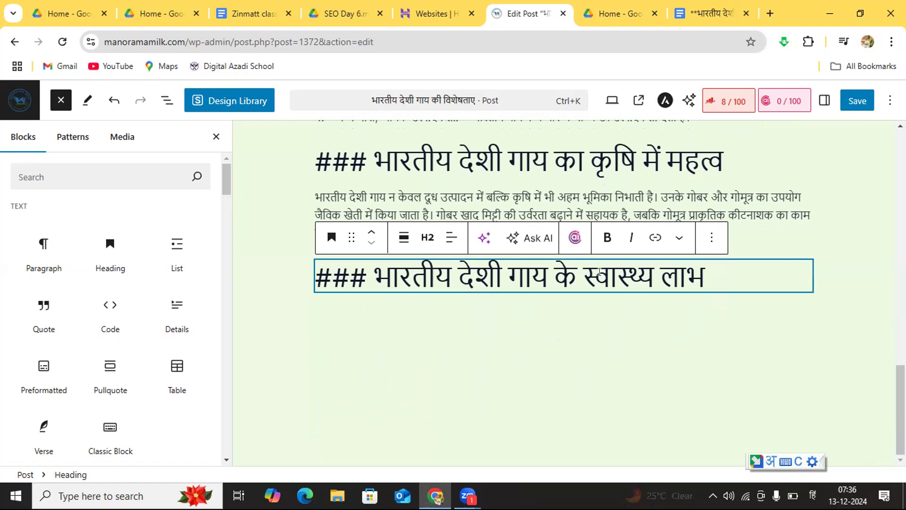
left_click(578, 333)
left_click(472, 308)
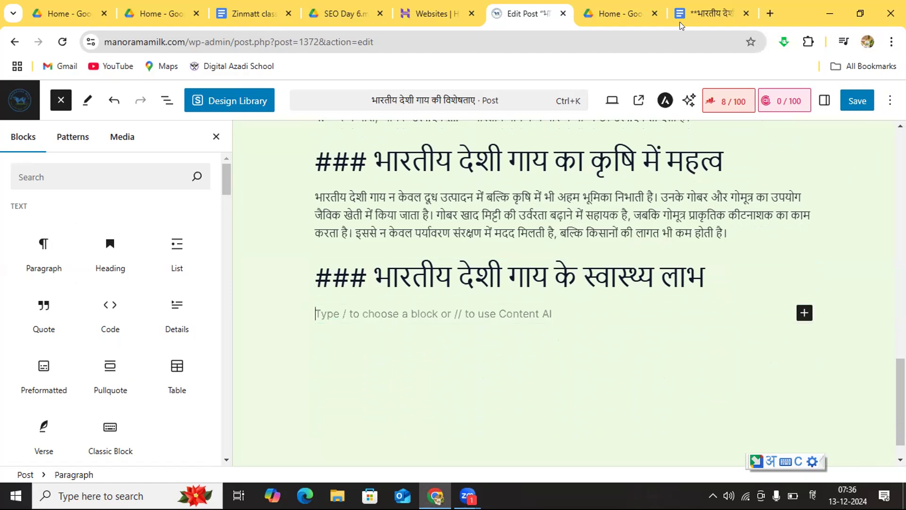
Step: Copy the health-benefits introduction, its three numbered points and the closing "---" from the Google Docs draft into the post's empty paragraph
left_click(703, 10)
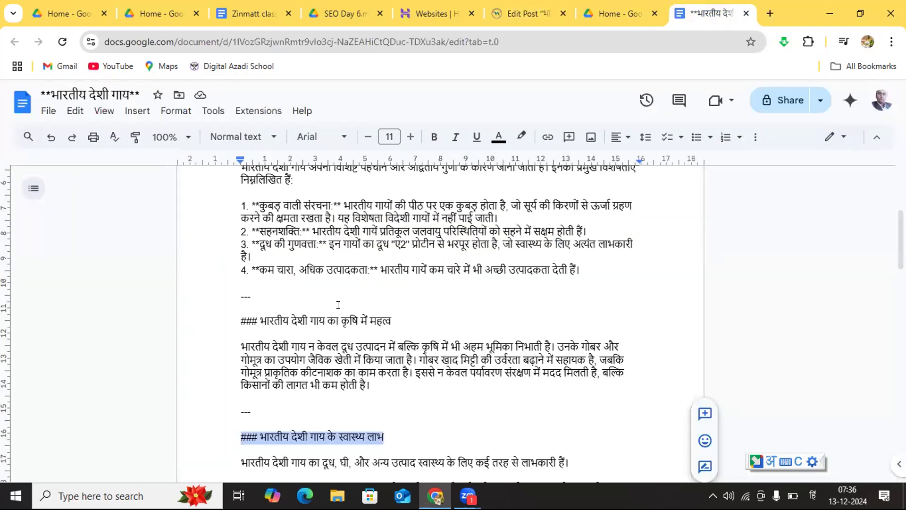
key("Down")
key("Down")
key("Down")
key("Down")
key("Down")
key("Down")
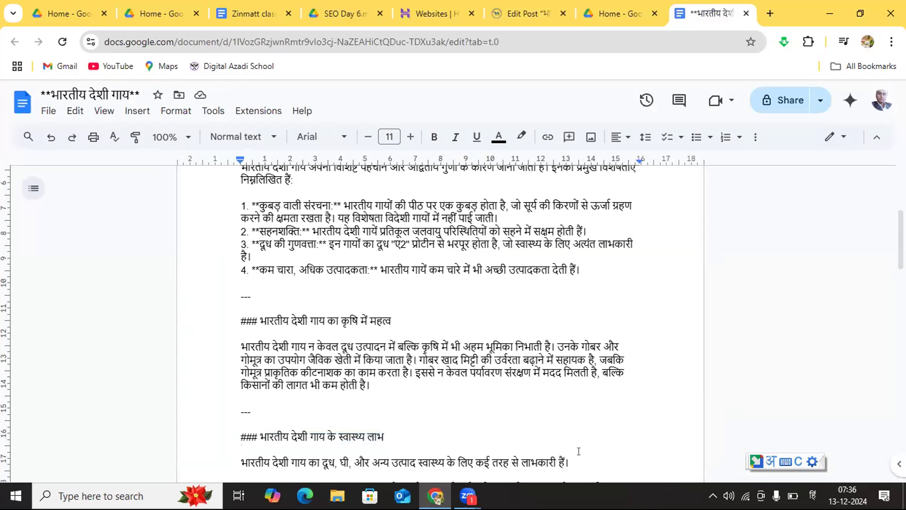
key("Down")
key("Down")
key("Down")
key("Down")
key("Down")
key("Down")
key("Down")
key("Down")
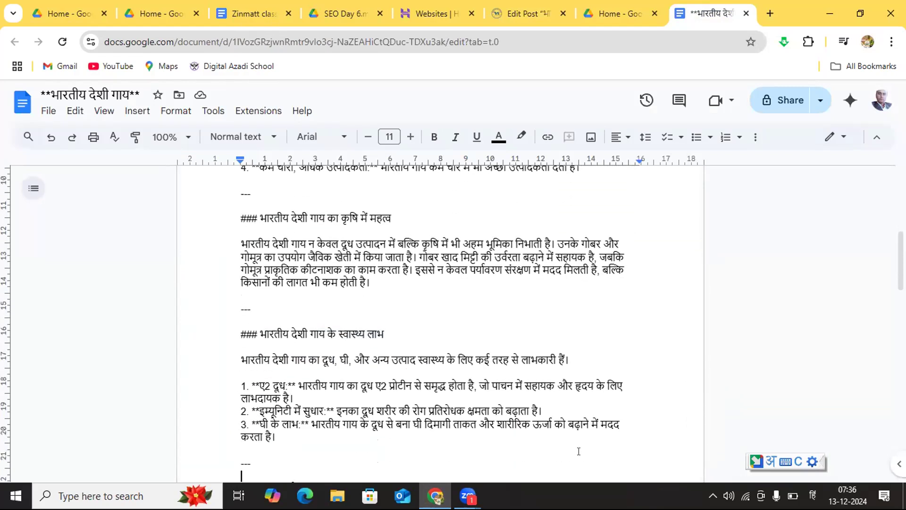
key("Down")
key("Down")
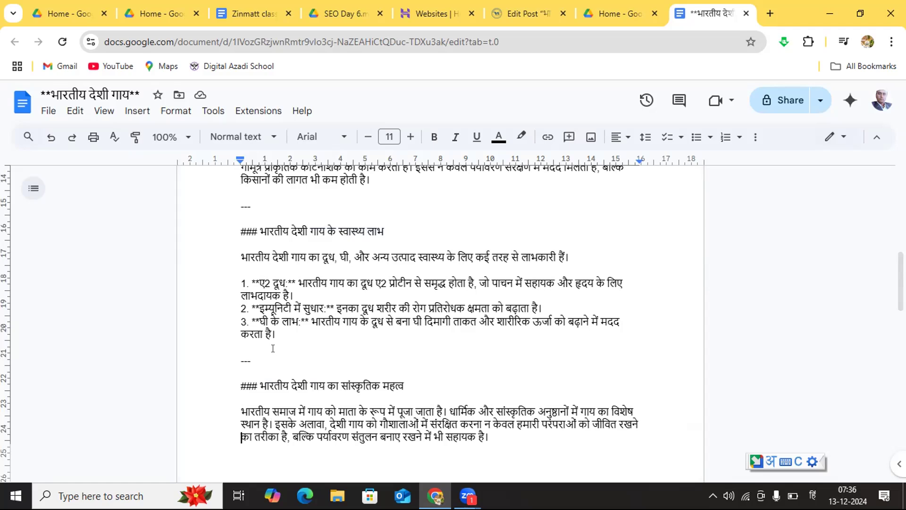
left_click_drag(273, 348, 230, 270)
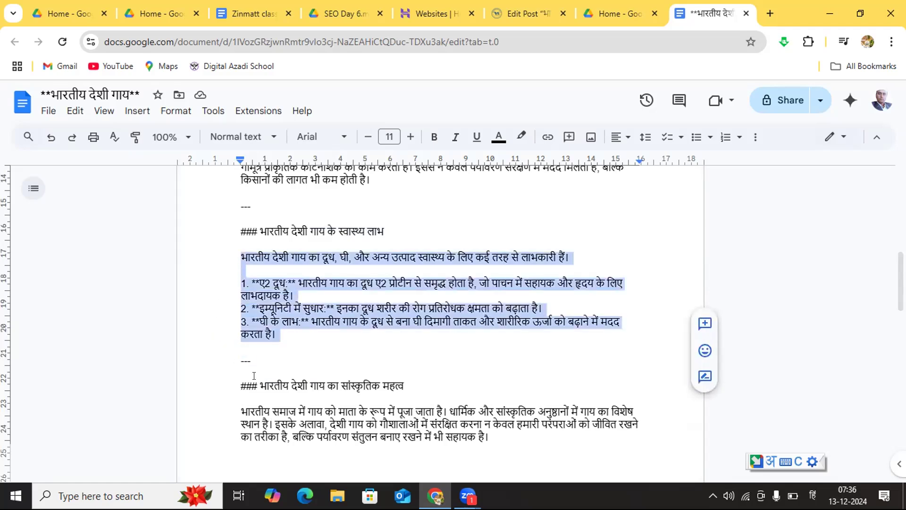
left_click_drag(254, 365, 232, 250)
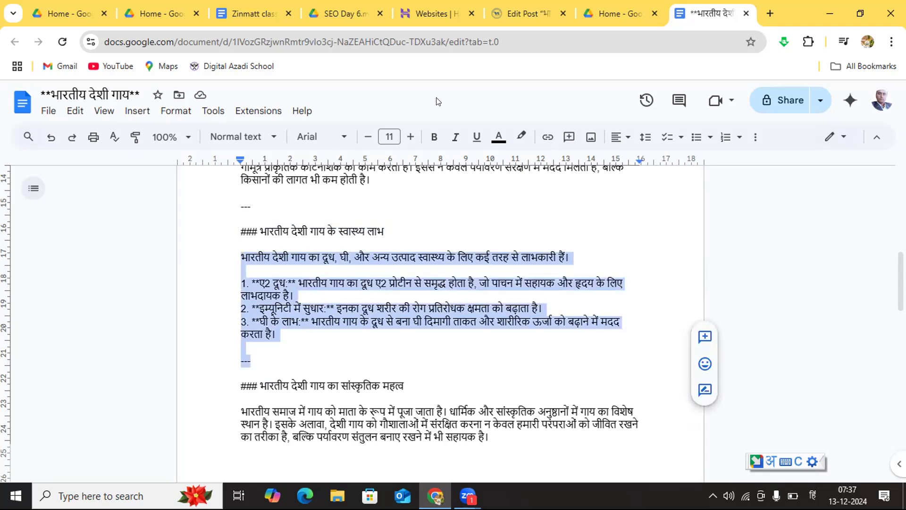
left_click(513, 16)
left_click(357, 313)
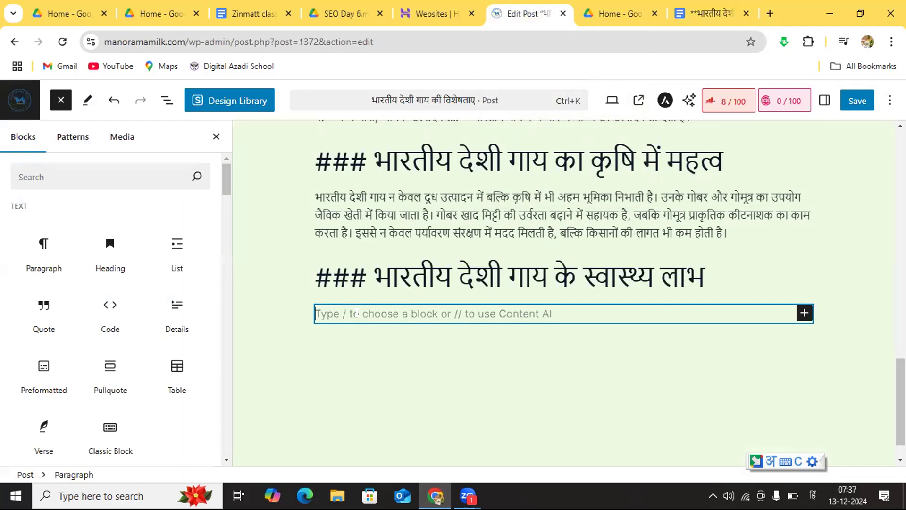
key("ctrl+v")
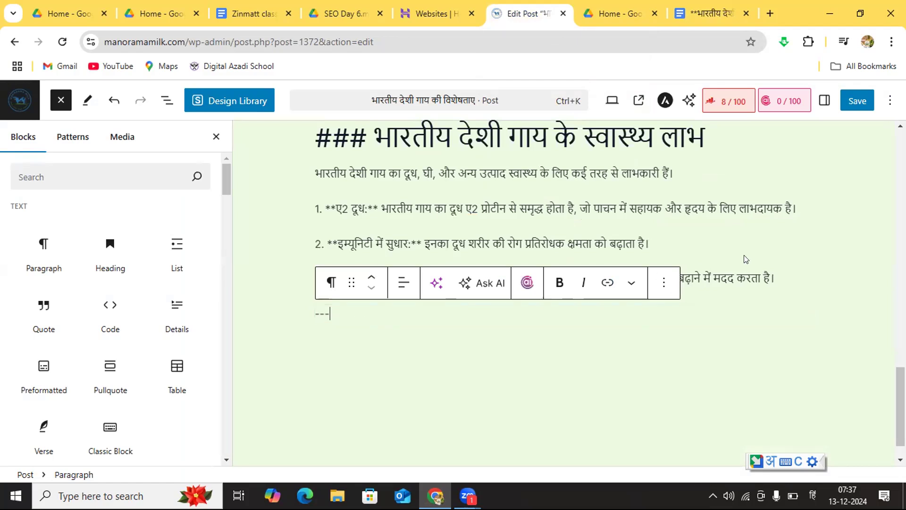
left_click(793, 274)
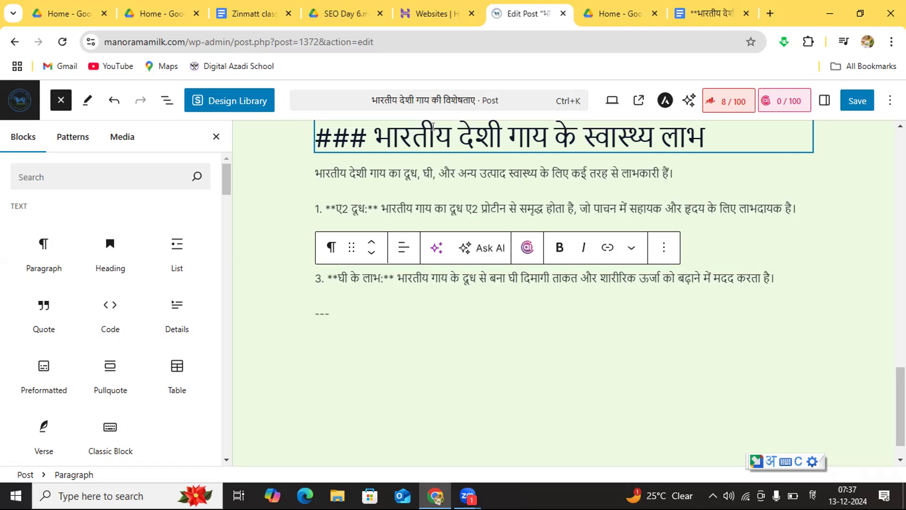
Step: Switch to the Google Docs draft and select the heading "### भारतीय देशी गाय का सांस्कृतिक महत्व"
left_click(702, 15)
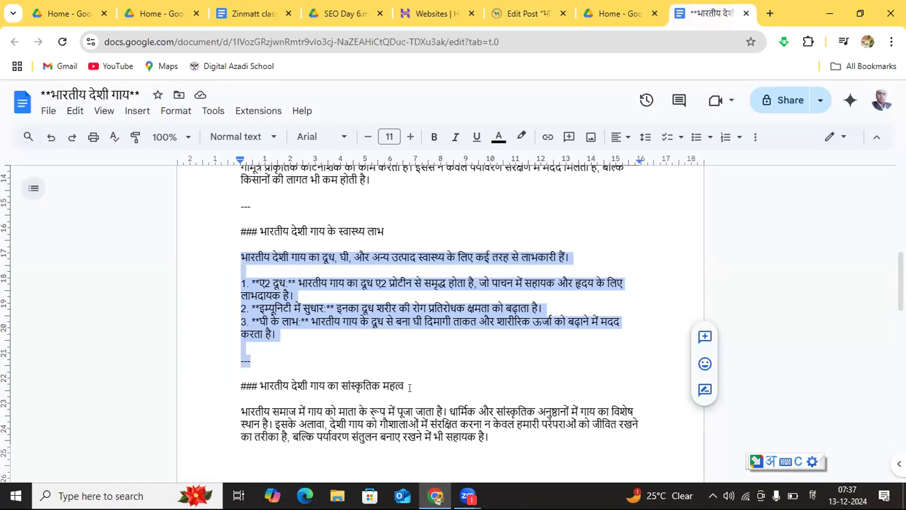
left_click_drag(410, 388, 231, 382)
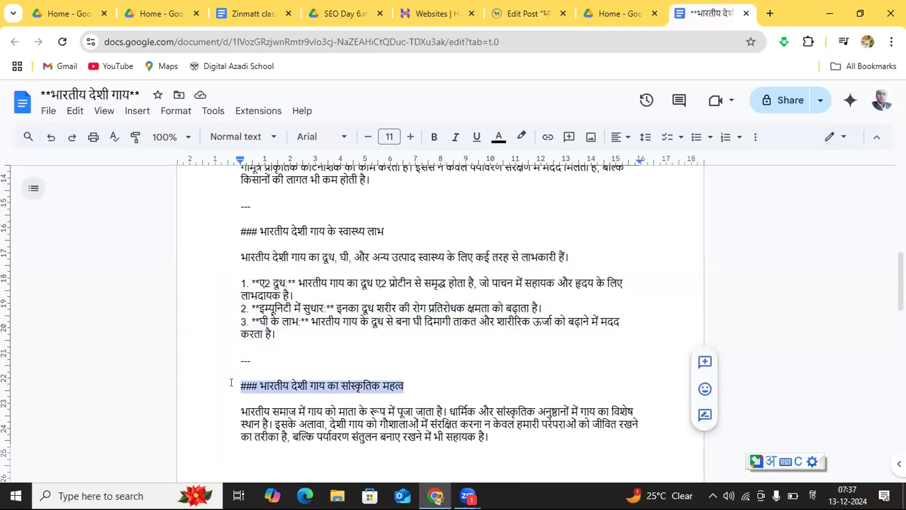
key("BackSpace")
key("BackSpace")
key("BackSpace")
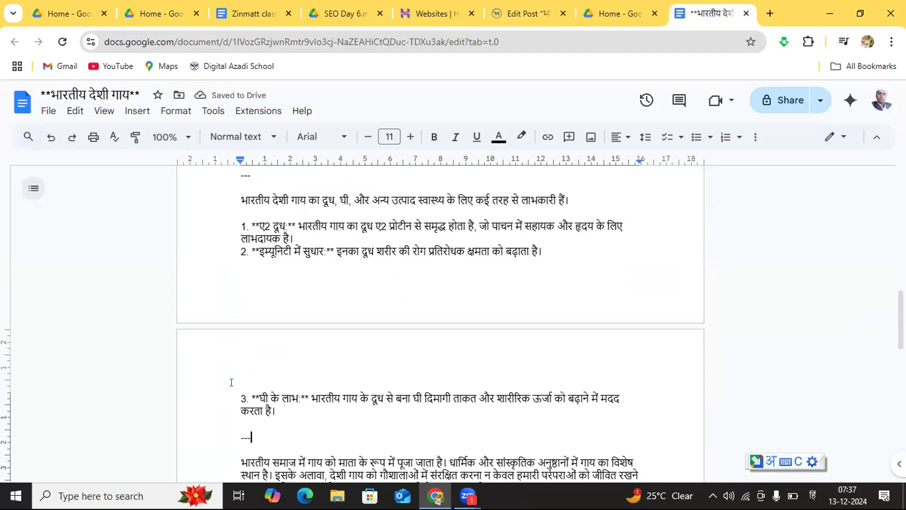
key("ctrl+z")
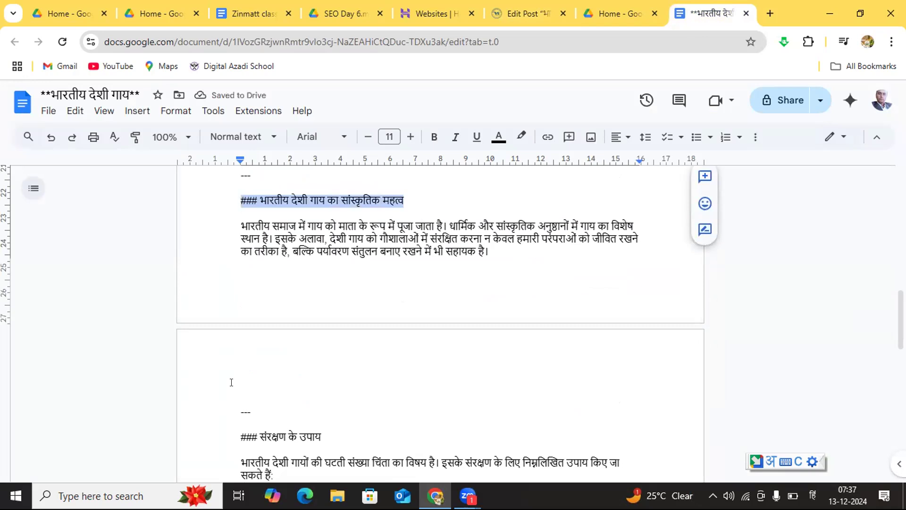
Step: Copy the heading "### भारतीय देशी गाय का सांस्कृतिक महत्व" from the Google Docs draft and insert a heading block above the post's closing "---"
left_click(414, 202)
left_click_drag(414, 202, 228, 198)
key("ctrl+c")
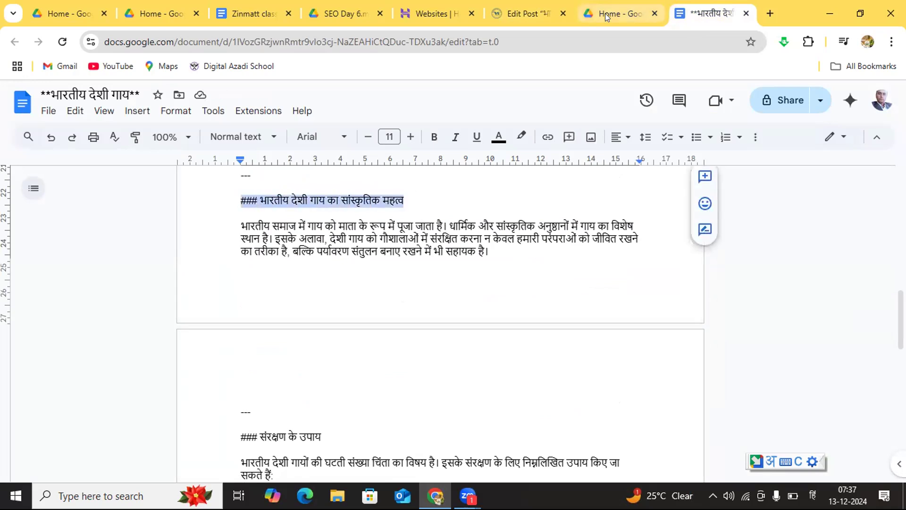
left_click(535, 15)
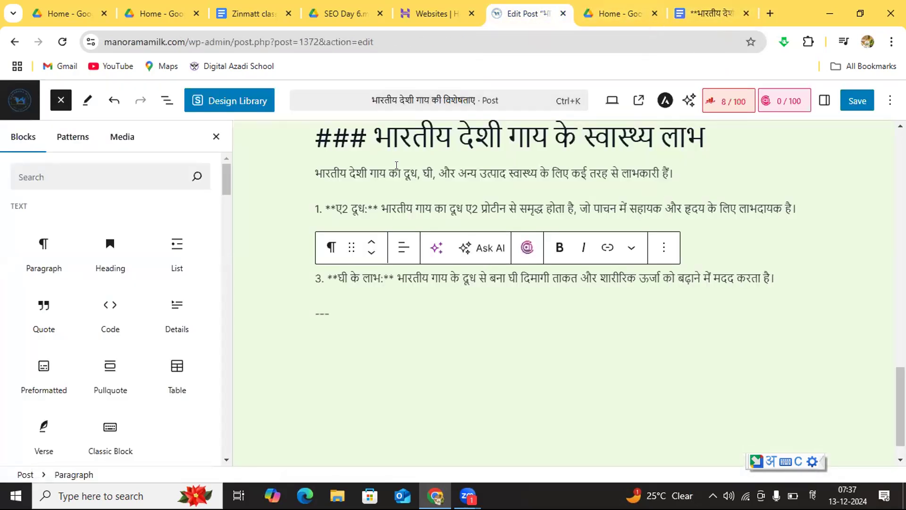
left_click(104, 265)
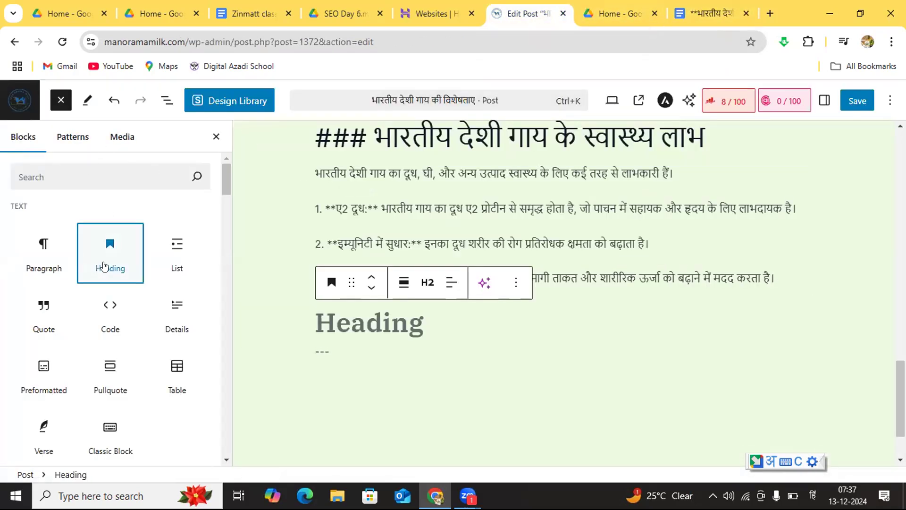
Step: Fill the empty heading block with the copied text "### भारतीय देशी गाय का सांस्कृतिक महत्व"
left_click(370, 327)
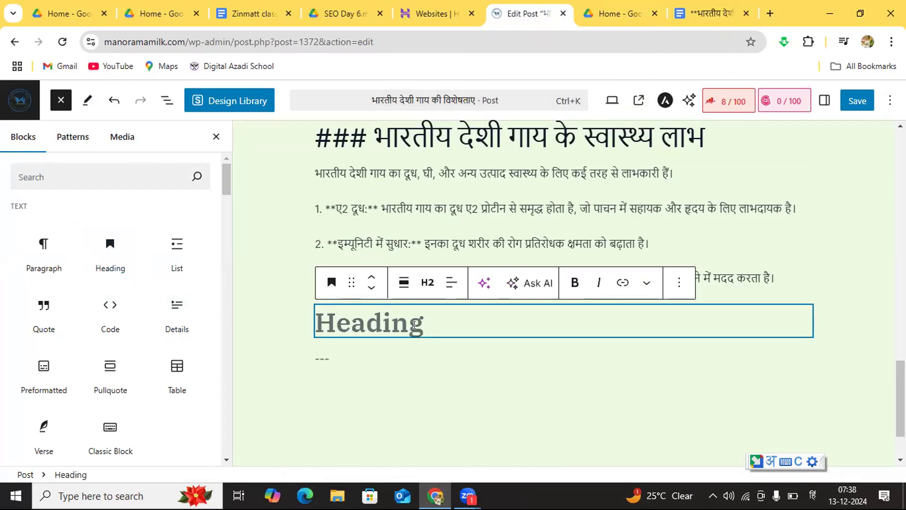
left_click(408, 365)
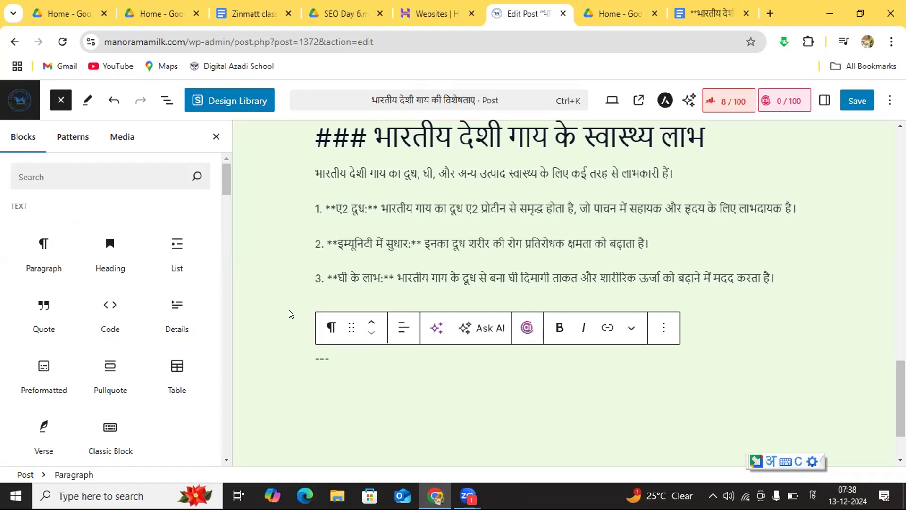
left_click(252, 313)
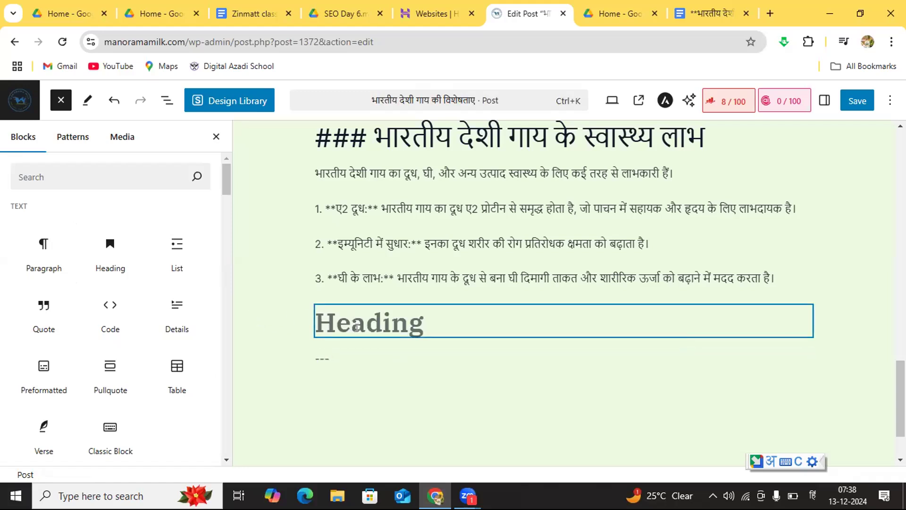
left_click_drag(357, 327, 366, 389)
left_click_drag(378, 325, 389, 351)
left_click(380, 328)
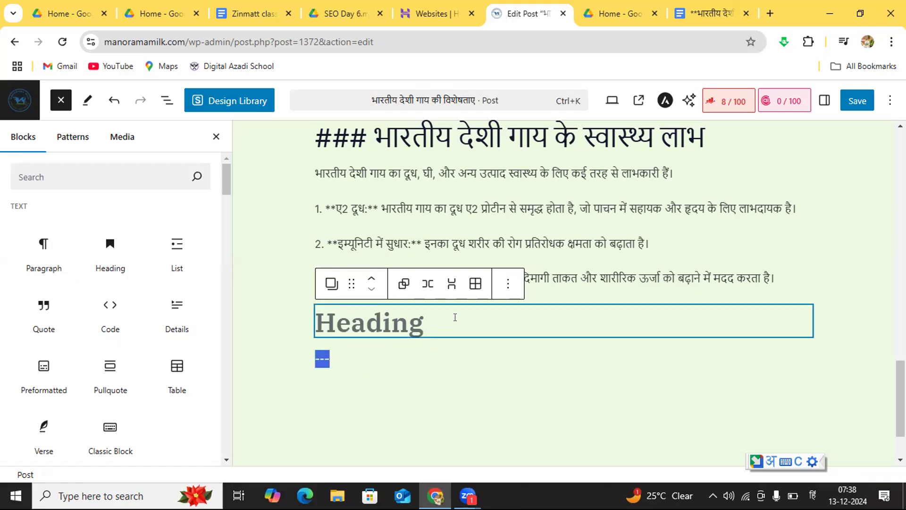
left_click_drag(510, 314, 407, 324)
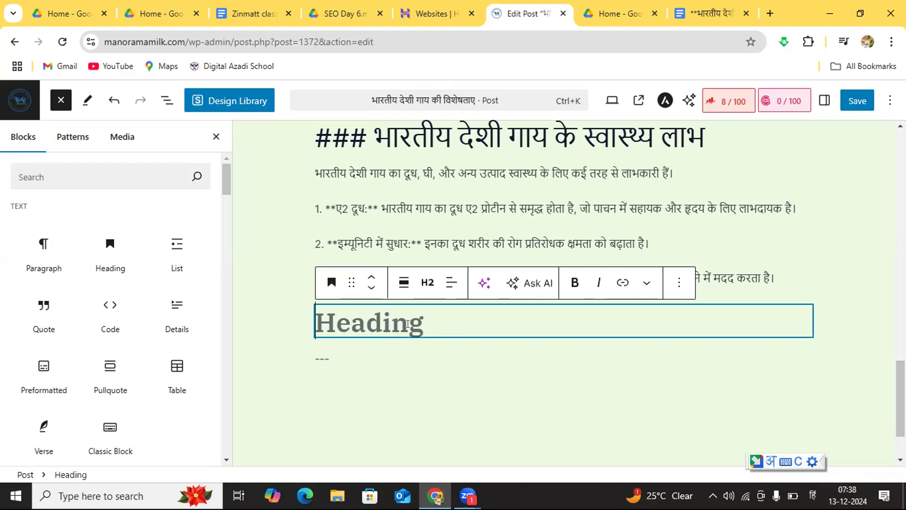
key("ctrl+v")
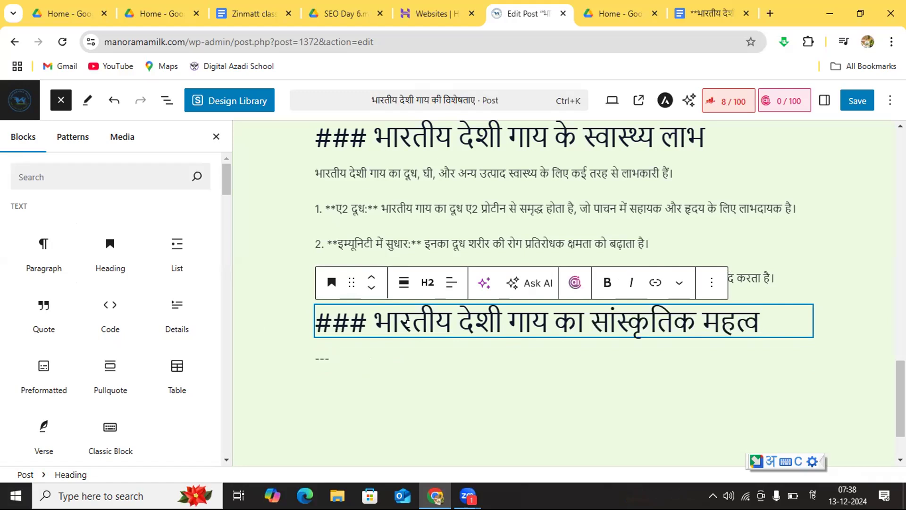
Step: Delete the "---" from the paragraph below the cultural-importance heading, leaving the block empty
left_click(325, 359)
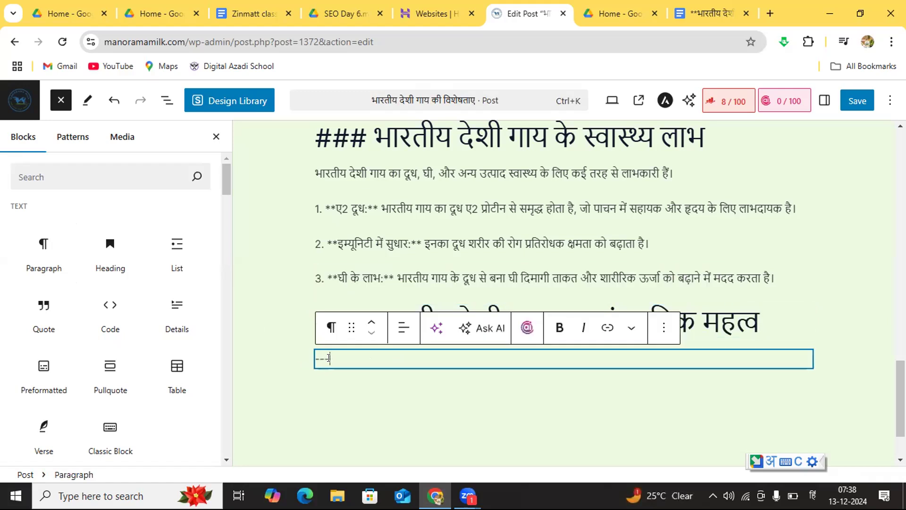
key("BackSpace")
key("BackSpace")
key("BackSpace")
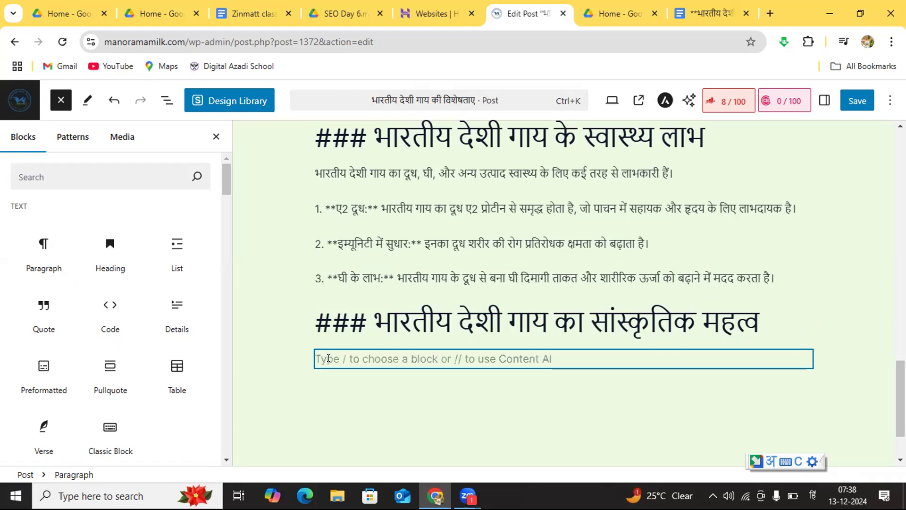
Step: Copy the three-line cultural-importance paragraph from the Google Docs draft into the empty paragraph below the post's last heading
left_click(701, 12)
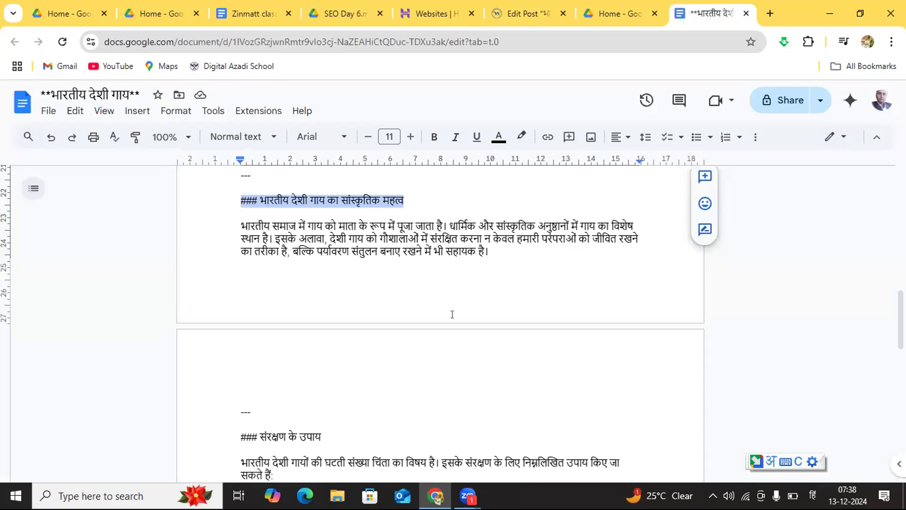
left_click_drag(498, 261, 231, 228)
key("ctrl+c")
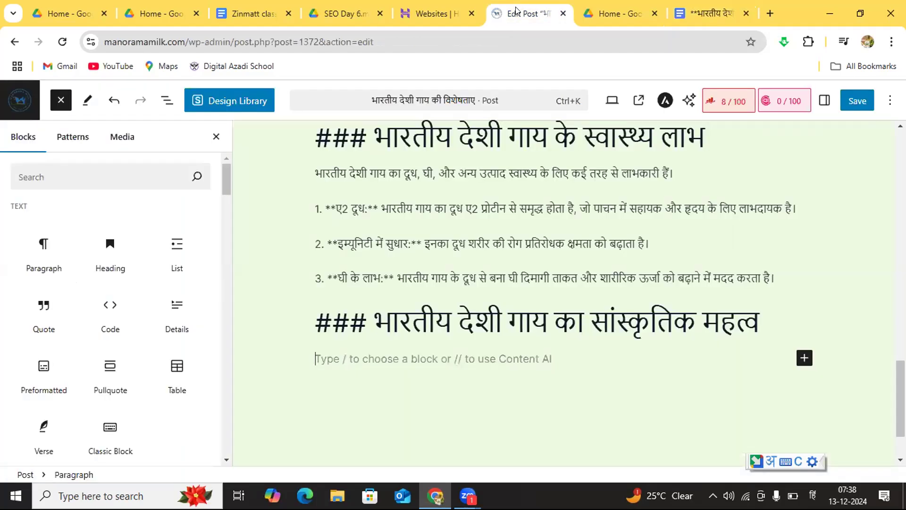
left_click(518, 14)
left_click(378, 357)
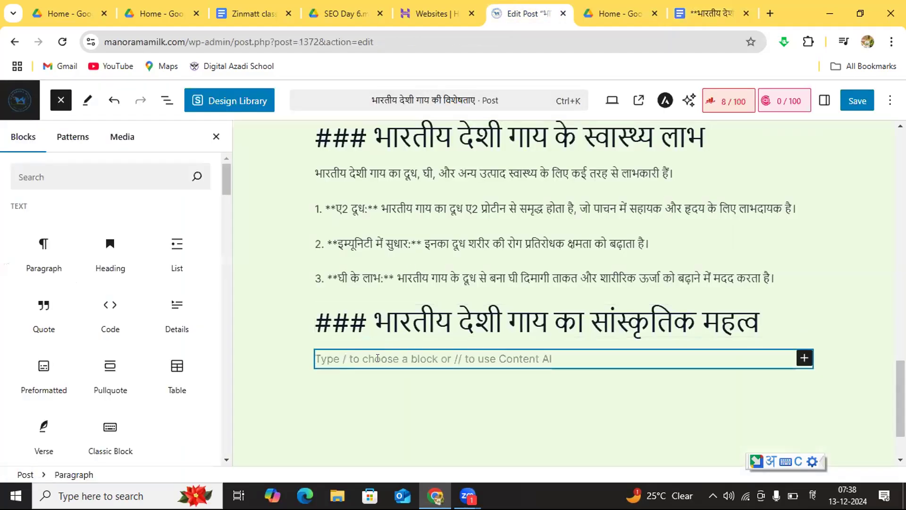
key("ctrl+v")
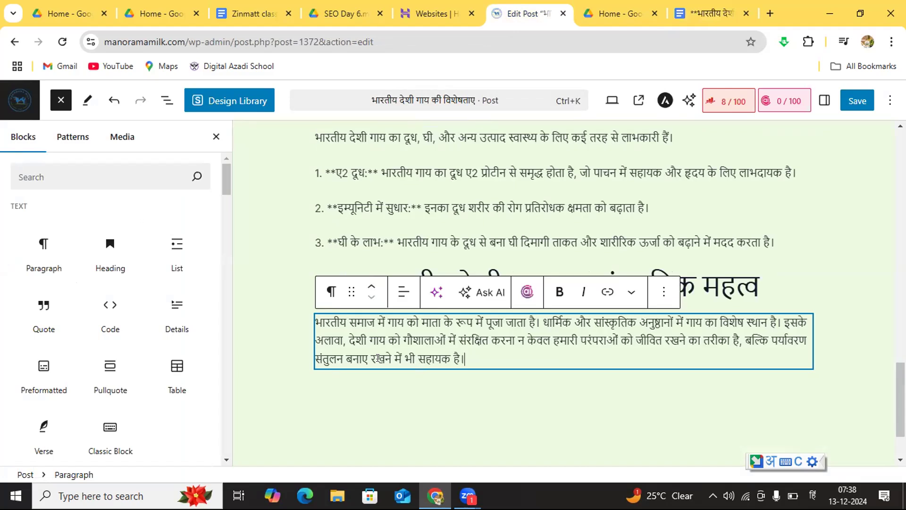
Step: Insert an image block below the cultural-importance paragraph and select it
left_click(429, 395)
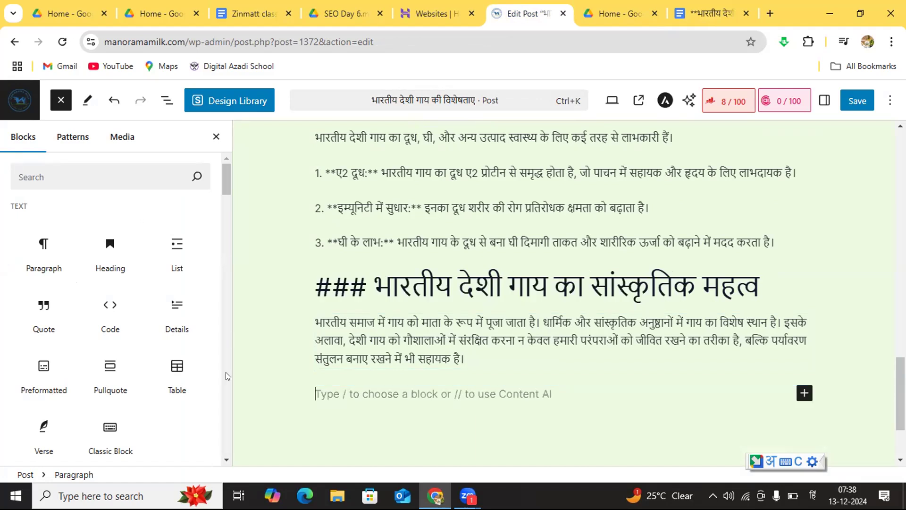
left_click(226, 459)
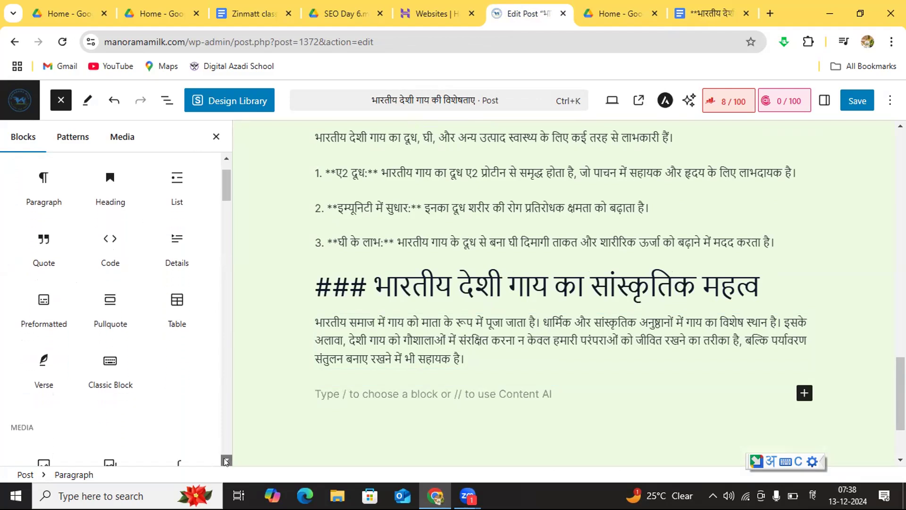
scroll(227, 460, "down", 1)
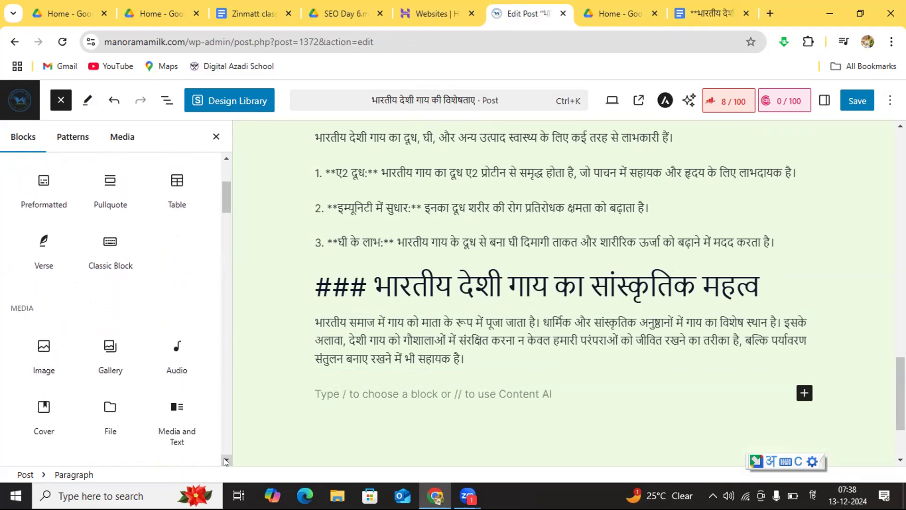
left_click(40, 354)
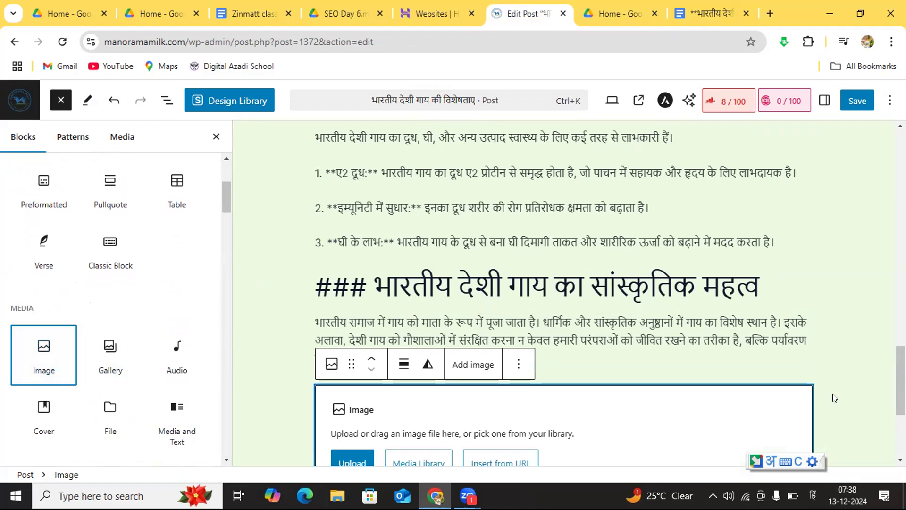
left_click(900, 460)
left_click(901, 459)
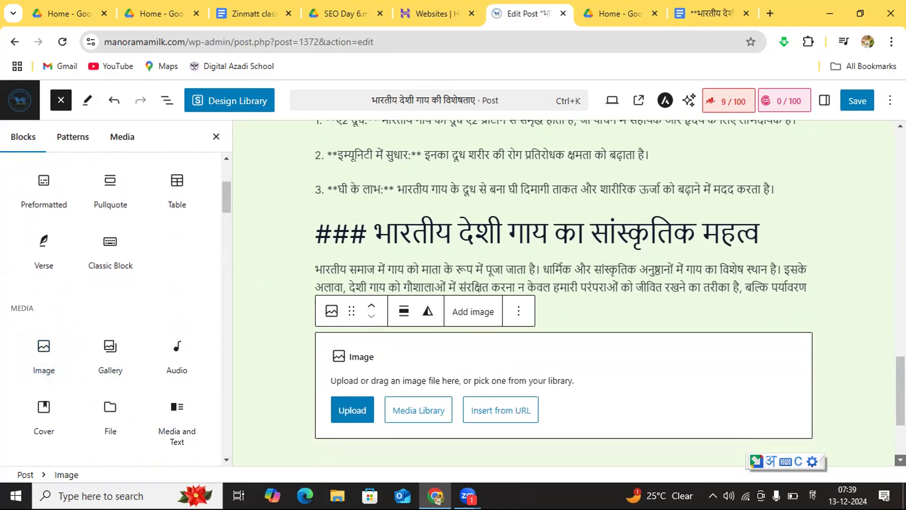
left_click(901, 459)
left_click(900, 460)
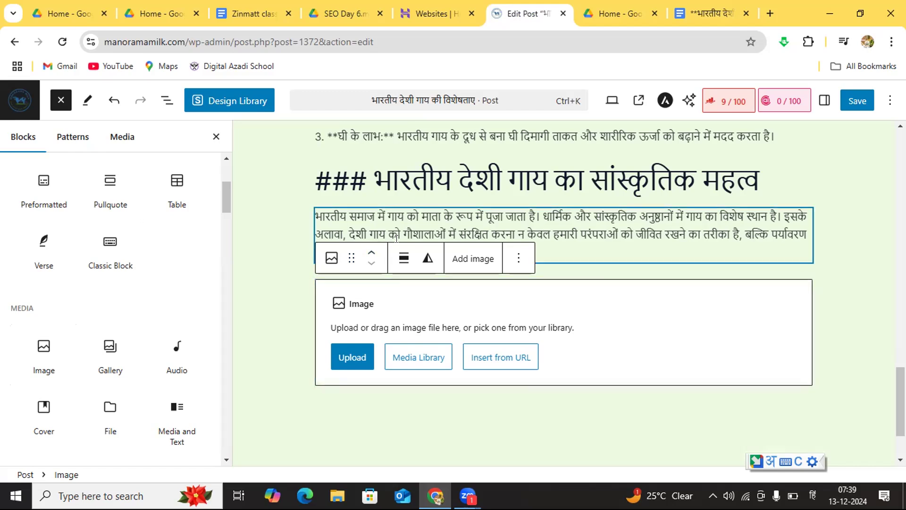
left_click(589, 243)
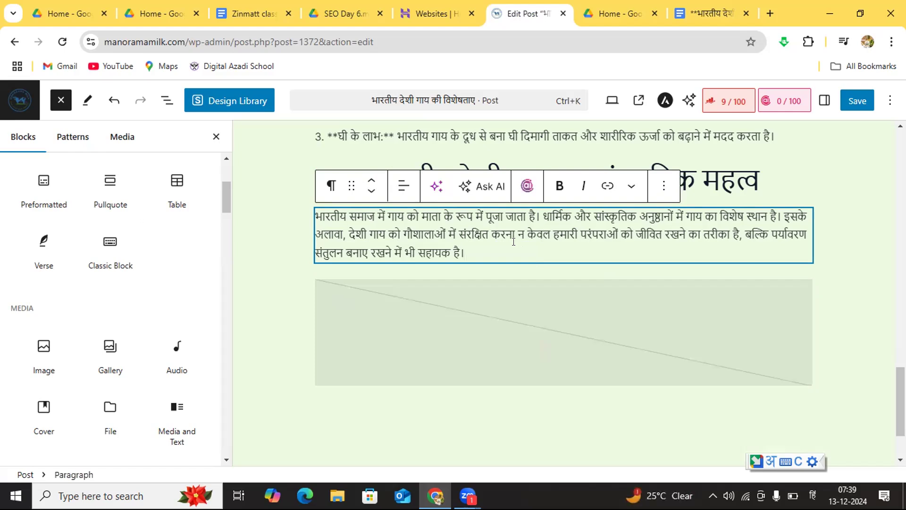
left_click(474, 313)
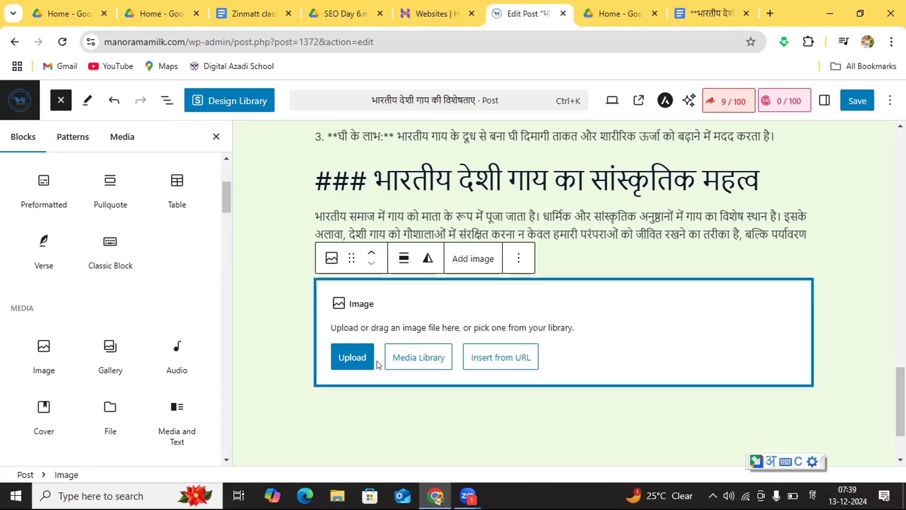
Step: Open the media library for the image block and look through its pictures for a suitable cow image
left_click(400, 357)
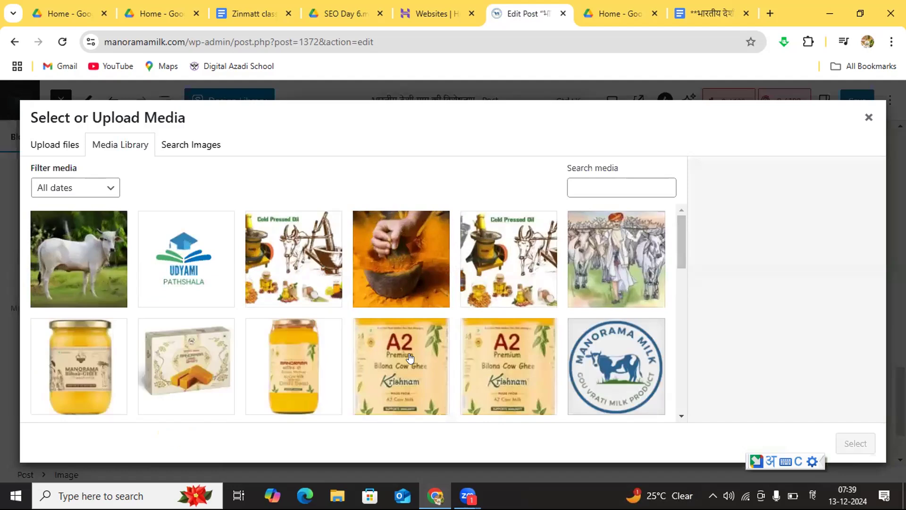
left_click(679, 414)
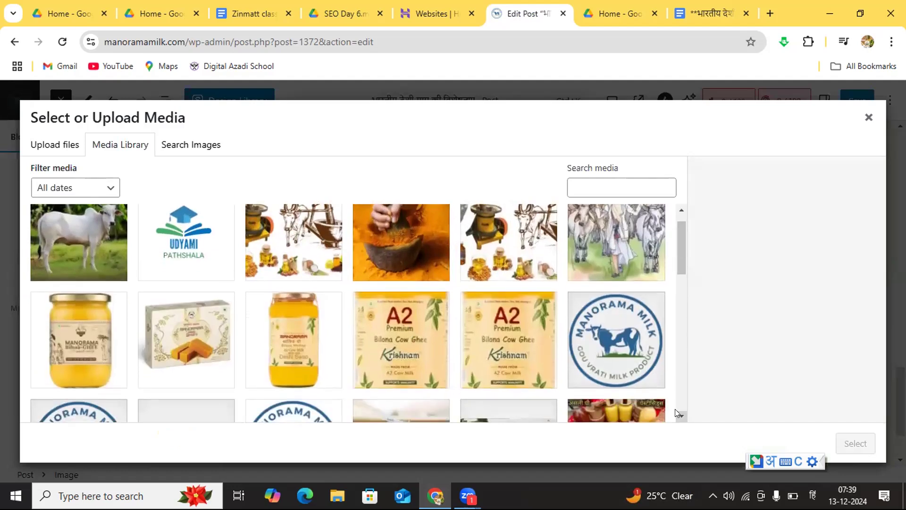
scroll(674, 408, "down", 5)
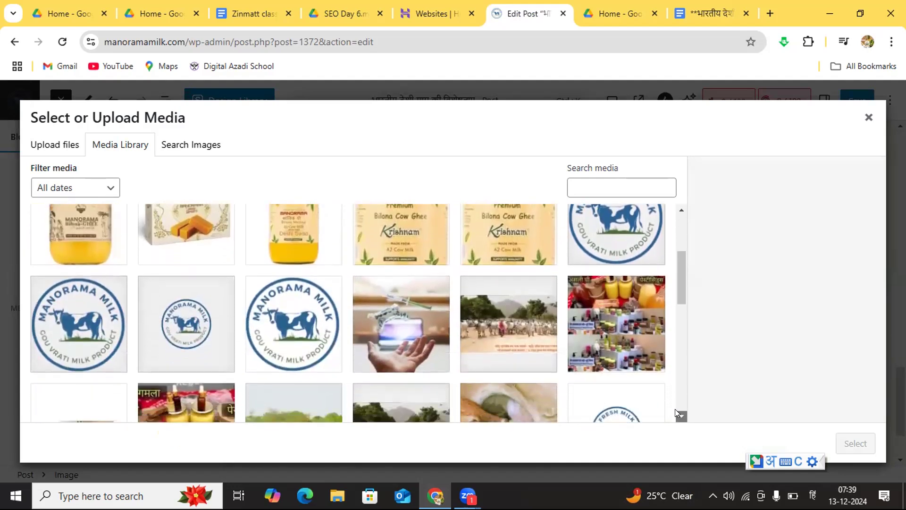
scroll(675, 409, "down", 3)
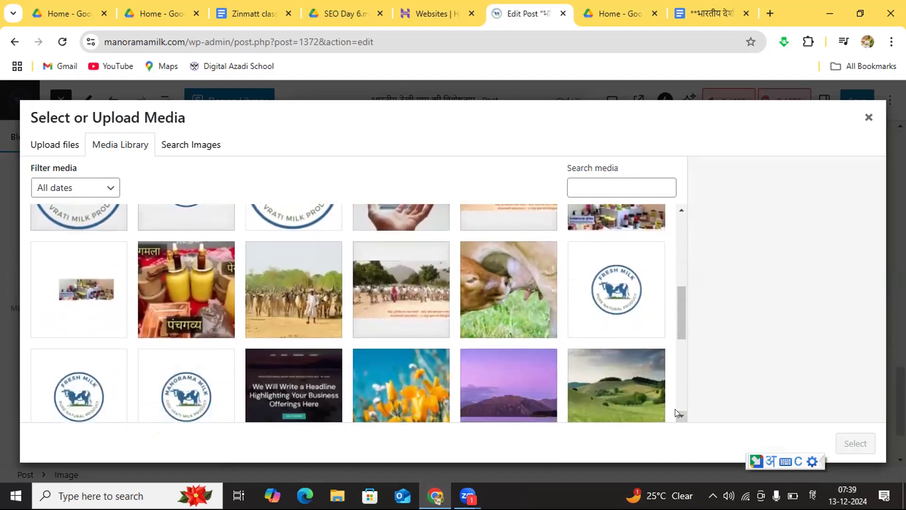
scroll(675, 409, "down", 4)
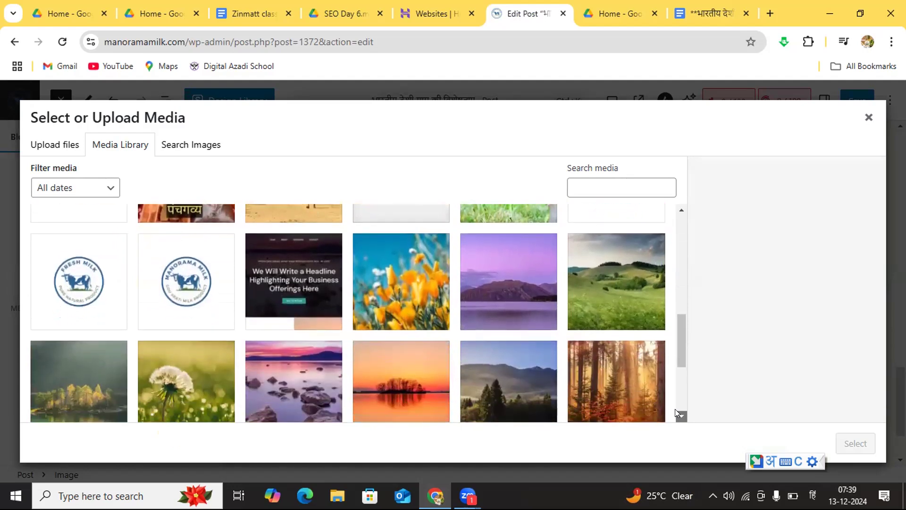
scroll(674, 409, "down", 3)
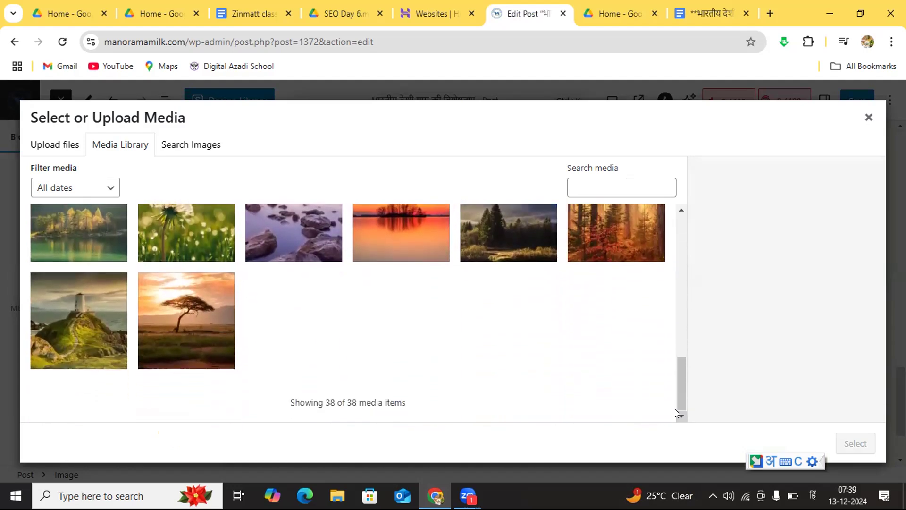
scroll(675, 205, "up", 2)
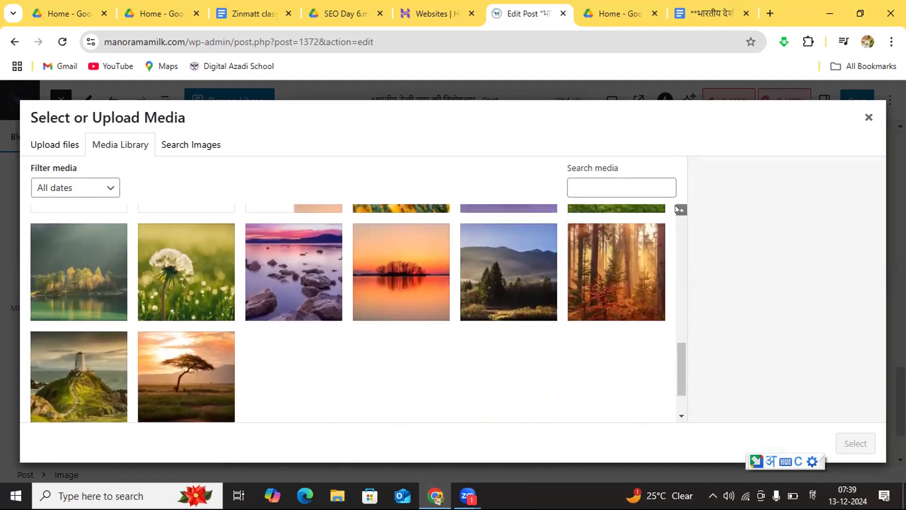
scroll(675, 205, "up", 10)
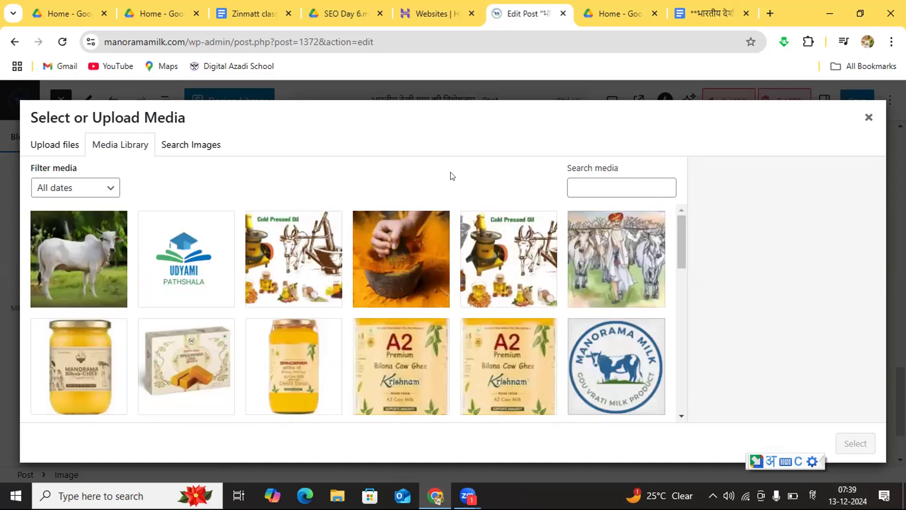
left_click(57, 147)
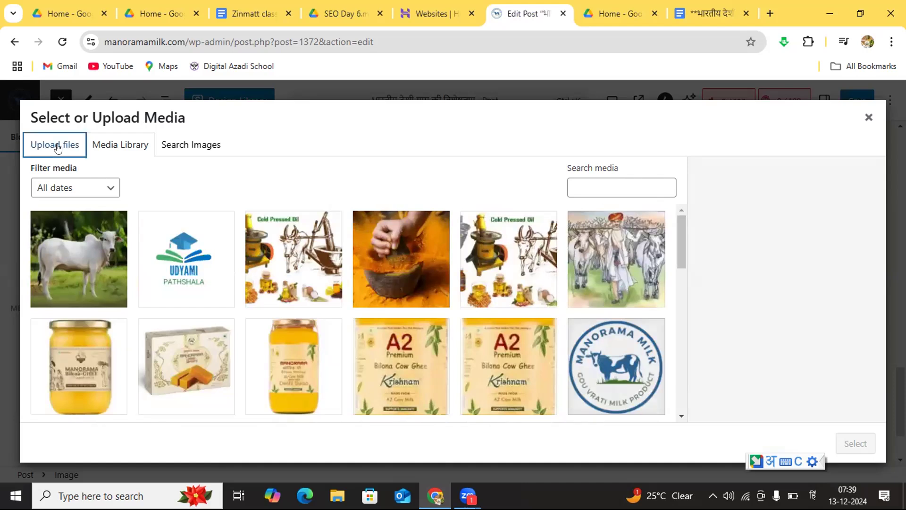
left_click(431, 302)
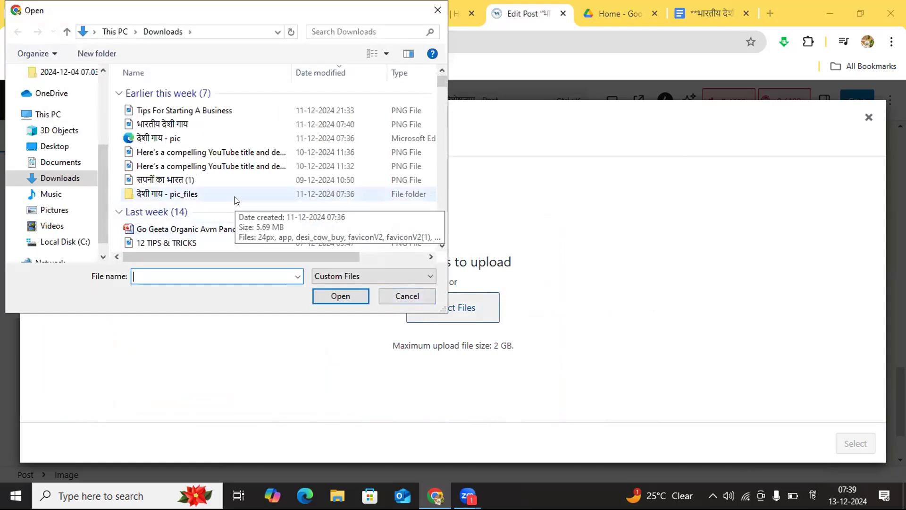
left_click(398, 298)
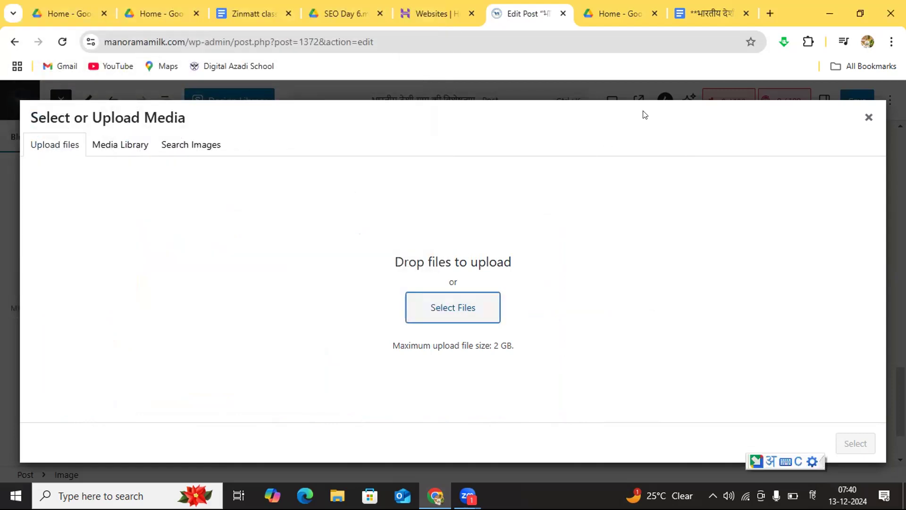
Step: Search Google Images for "गोपुजन" in a new tab and open the National Hindu Students' Forum cow picture
left_click(770, 14)
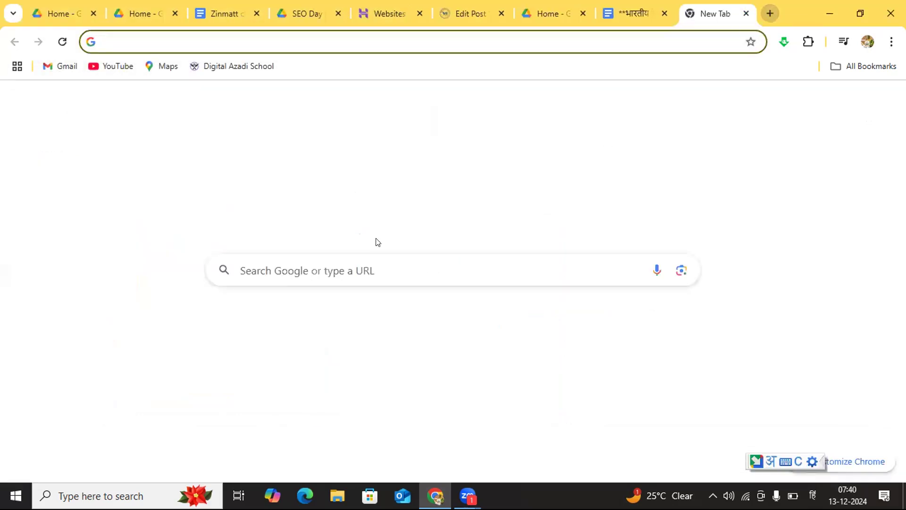
left_click(274, 272)
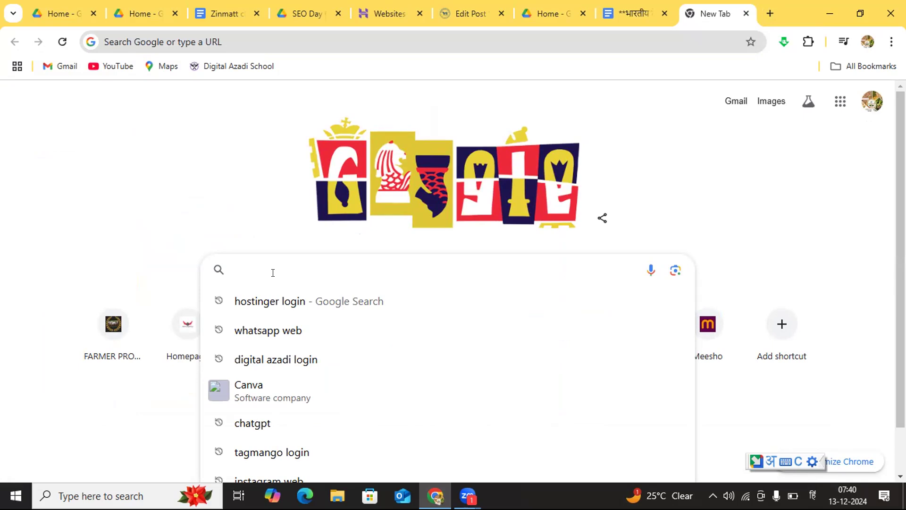
type("गोपुजन")
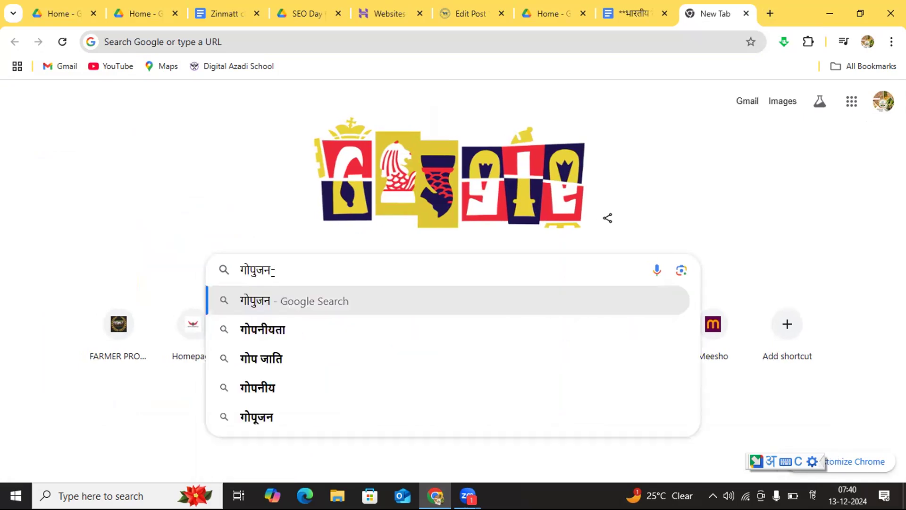
key("Return")
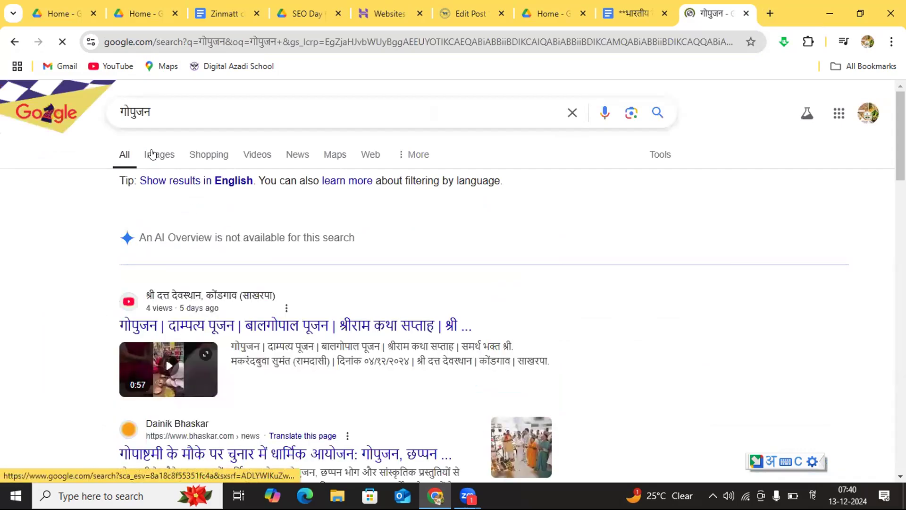
left_click(152, 155)
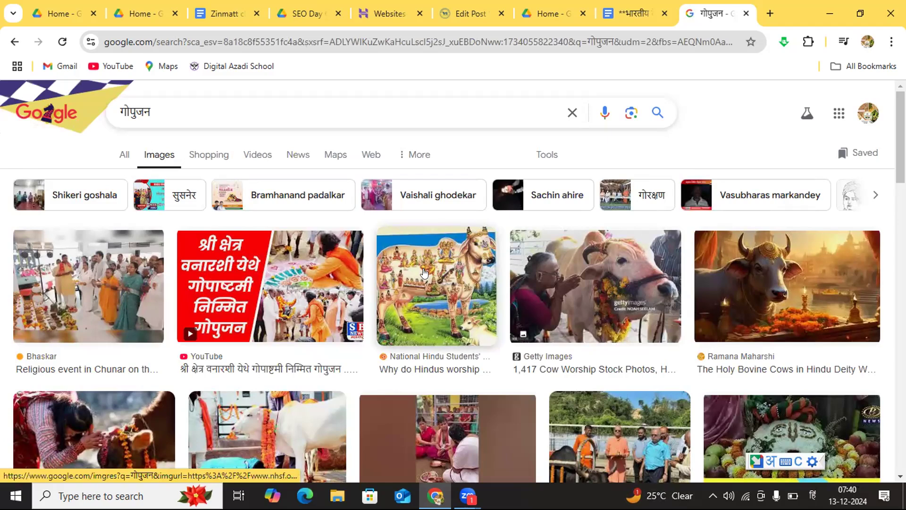
left_click(424, 272)
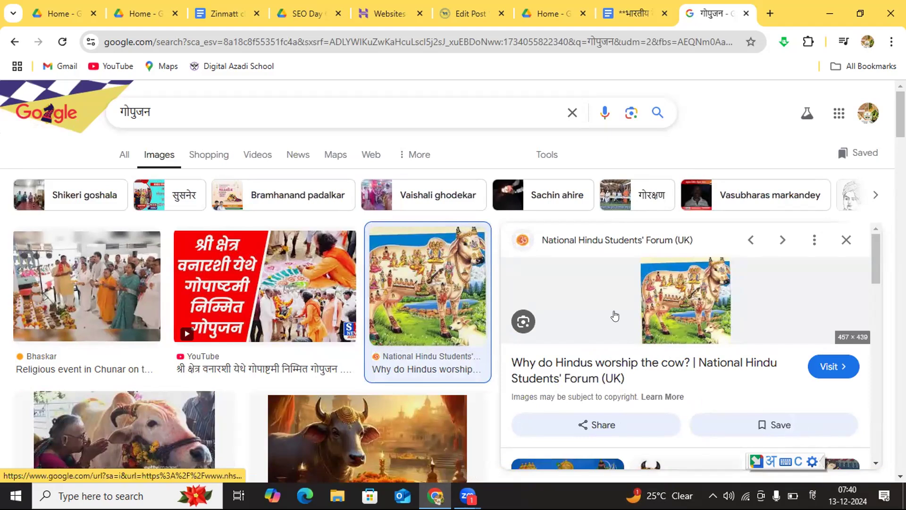
right_click(615, 315)
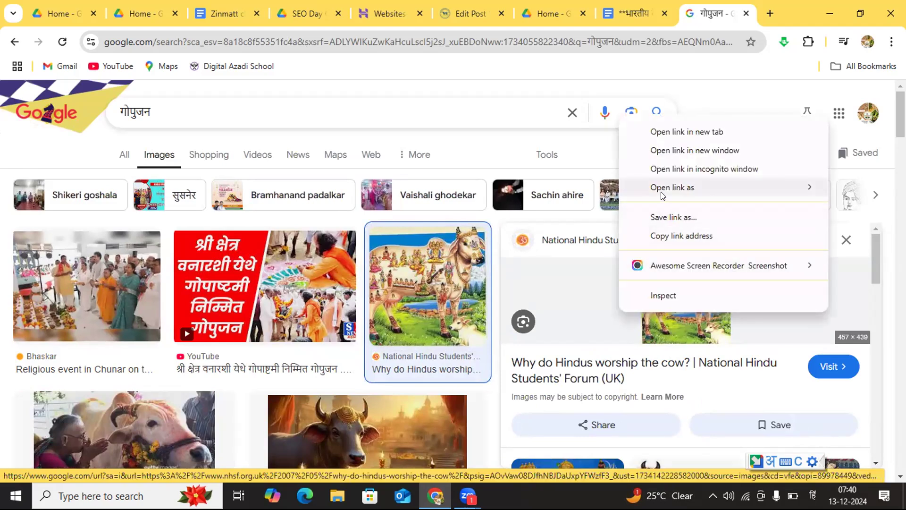
mouse_move(662, 190)
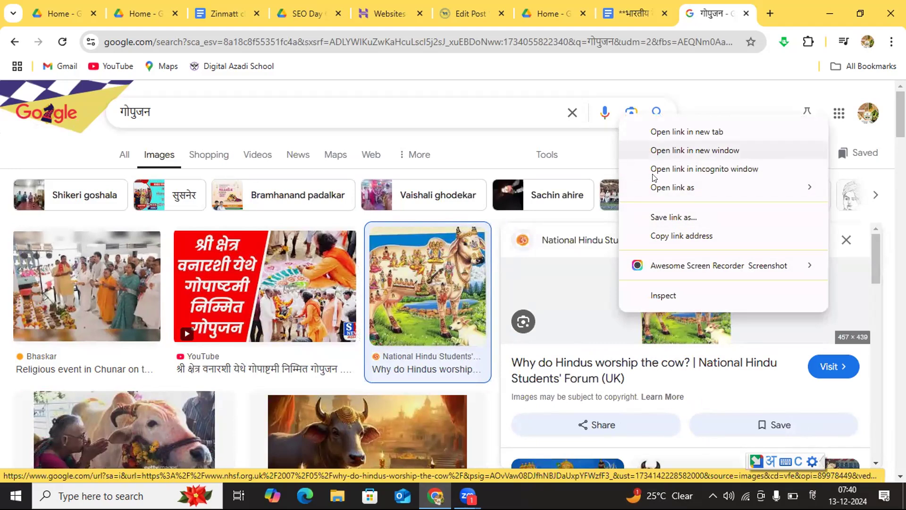
left_click(585, 291)
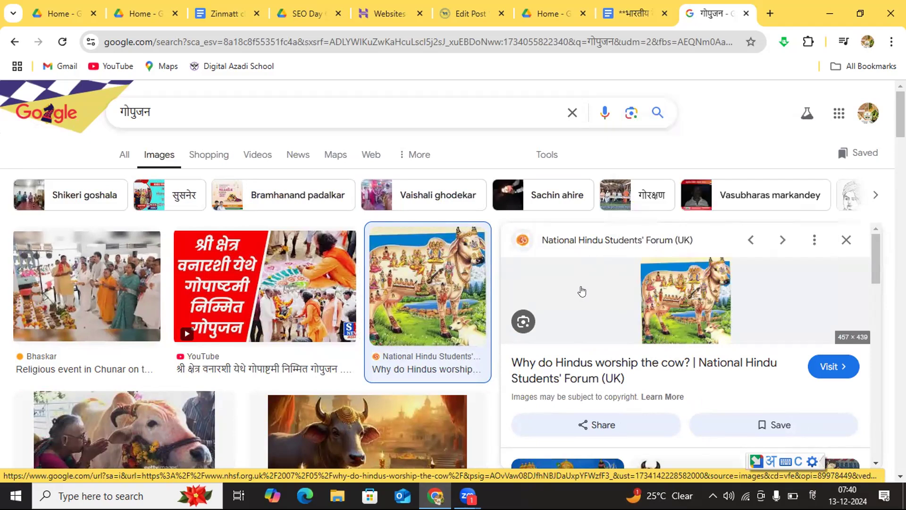
left_click(554, 313)
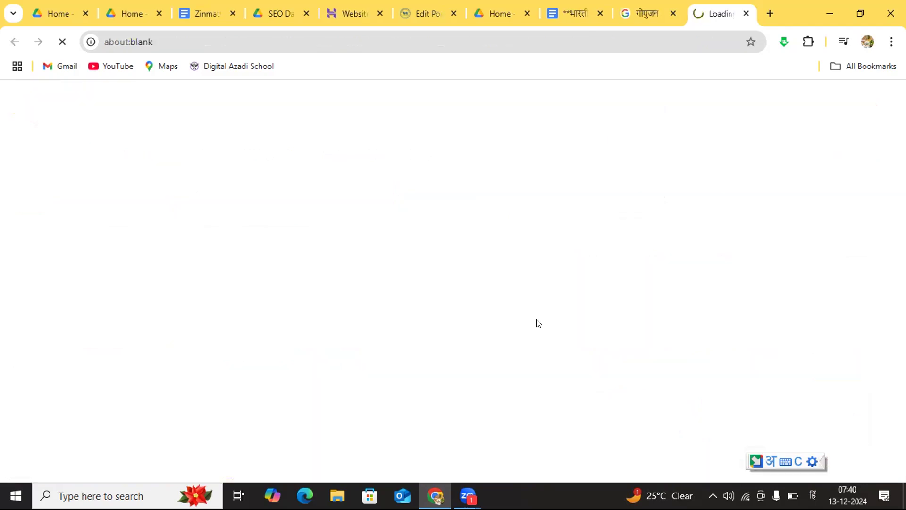
left_click(746, 14)
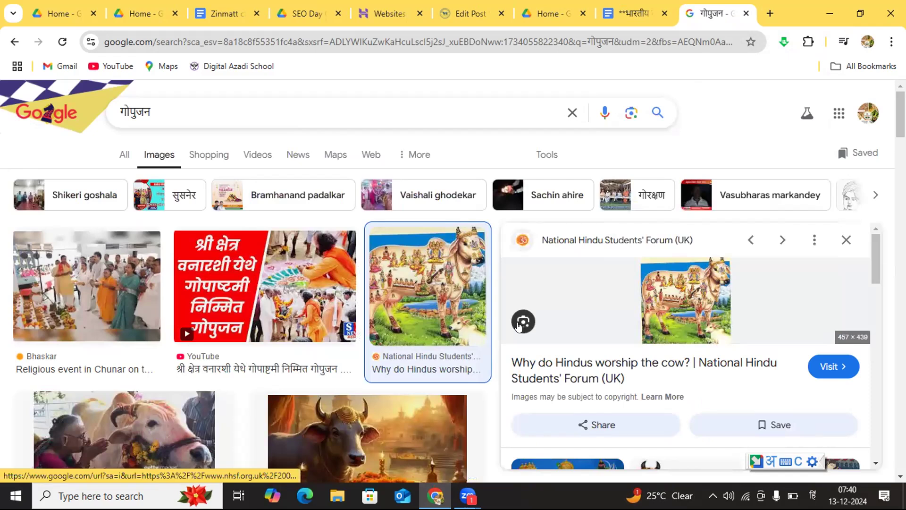
Step: Save the image results page in Downloads as "गोपुजन - Google Search", in the Webpage, Complete format
right_click(521, 324)
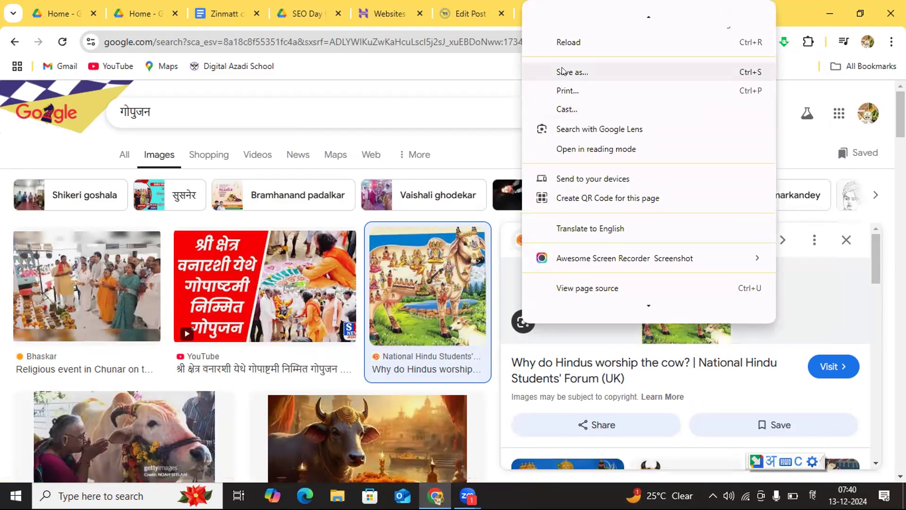
left_click(562, 71)
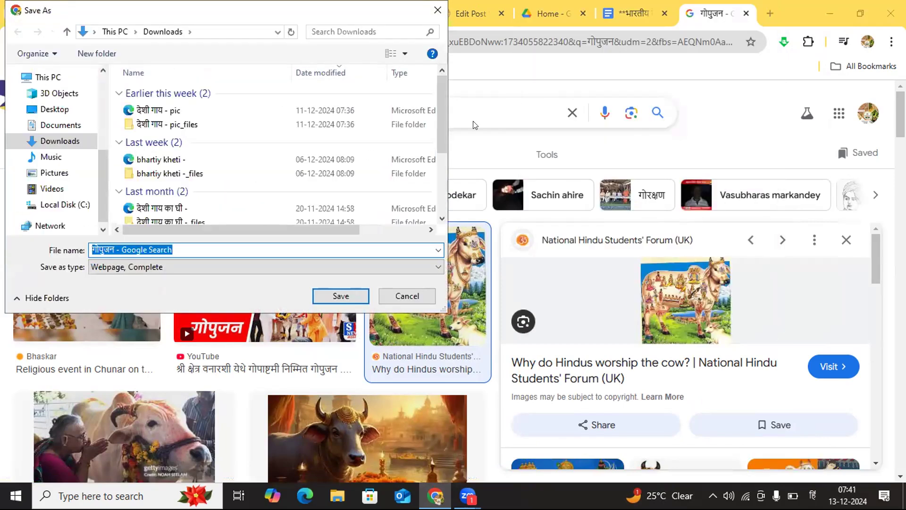
left_click(206, 243)
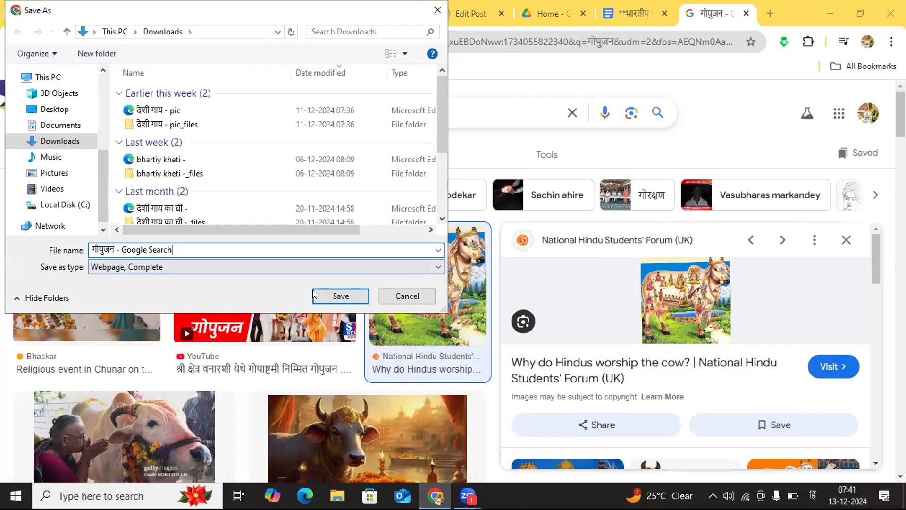
left_click(324, 295)
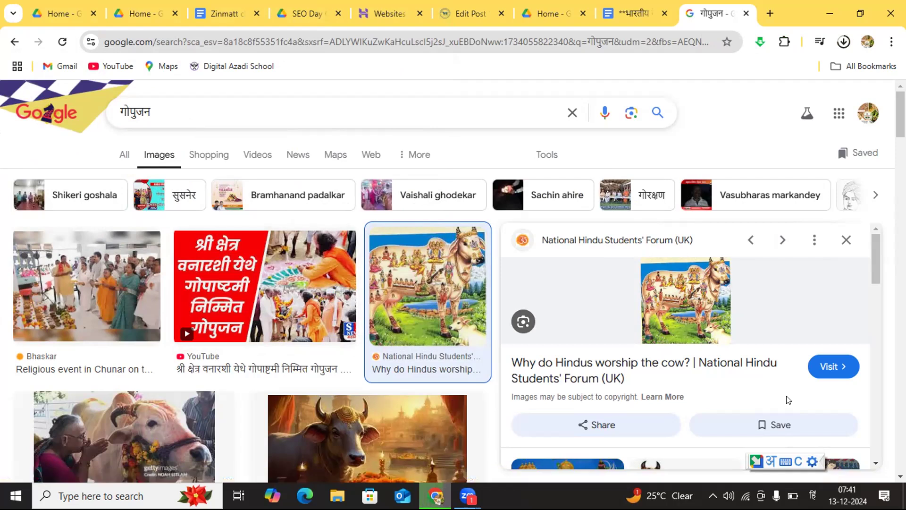
Step: Look through the related pictures listed under the opened cow image, returning to its preview
scroll(876, 462, "down", 2)
scroll(876, 462, "down", 1)
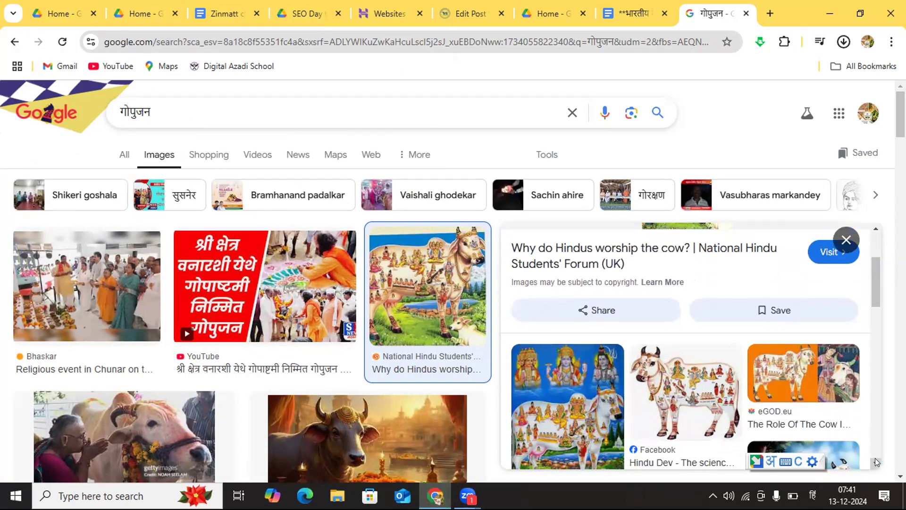
scroll(876, 462, "down", 4)
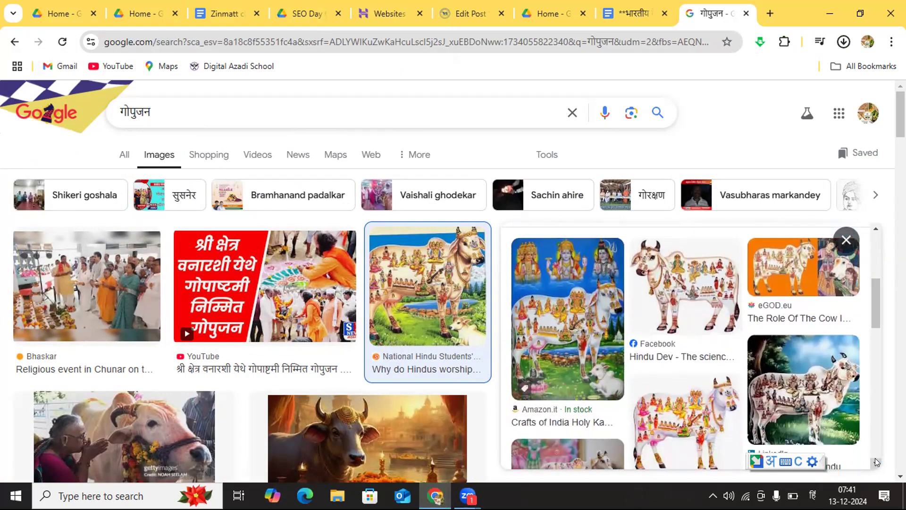
scroll(876, 462, "down", 2)
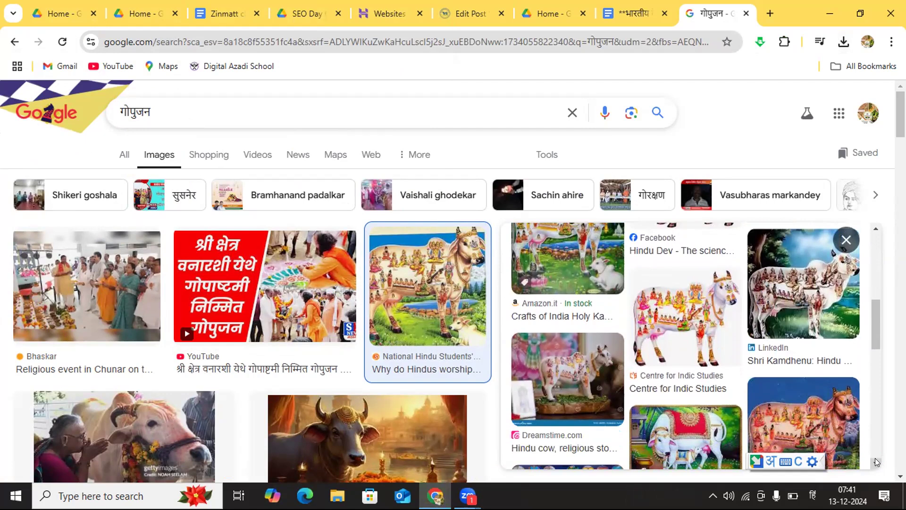
scroll(876, 462, "down", 4)
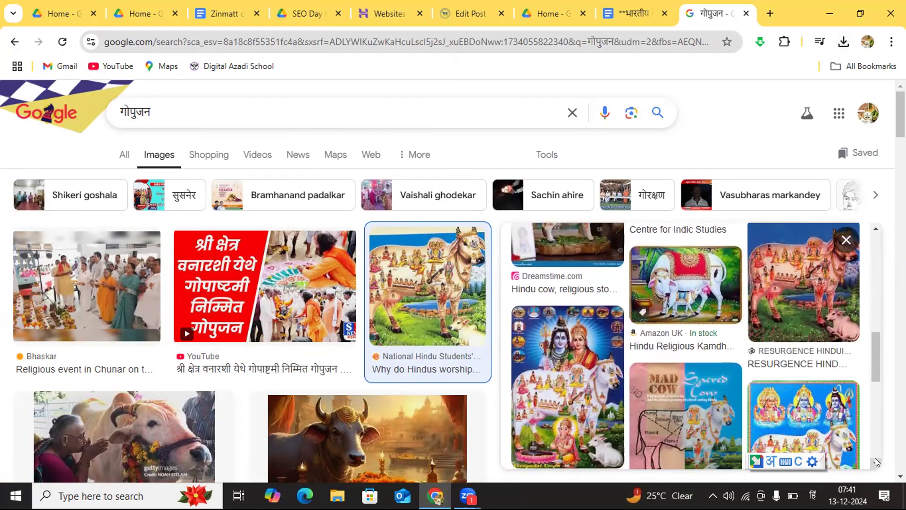
scroll(876, 462, "down", 3)
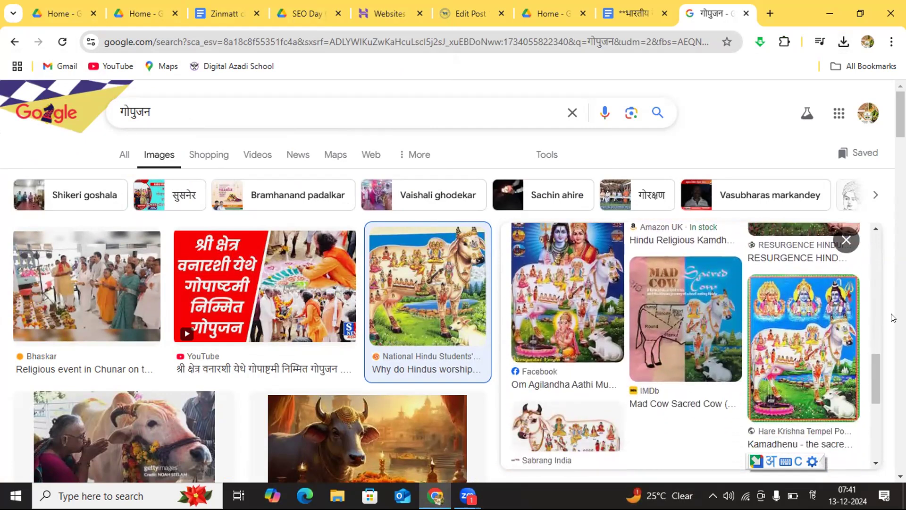
left_click(875, 228)
scroll(876, 228, "up", 5)
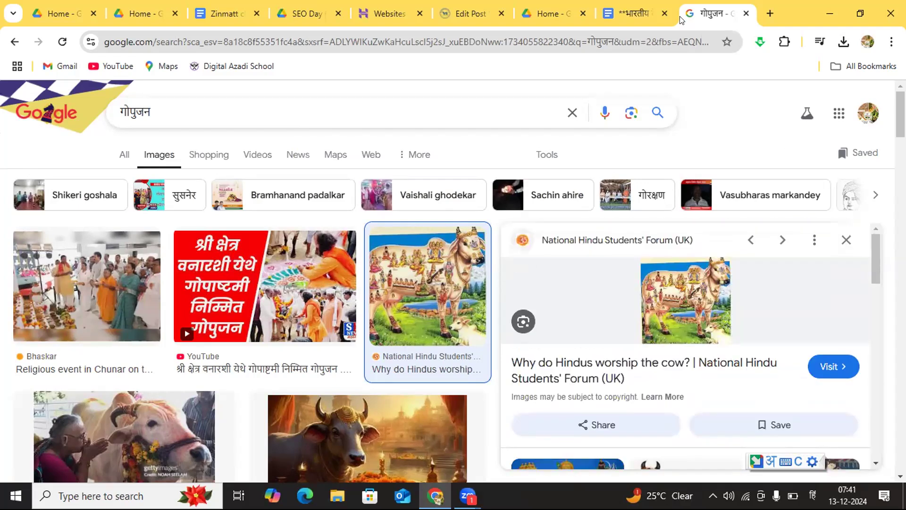
Step: Open Canva in a new tab and create a blank Instagram Post (Square) design
left_click(770, 14)
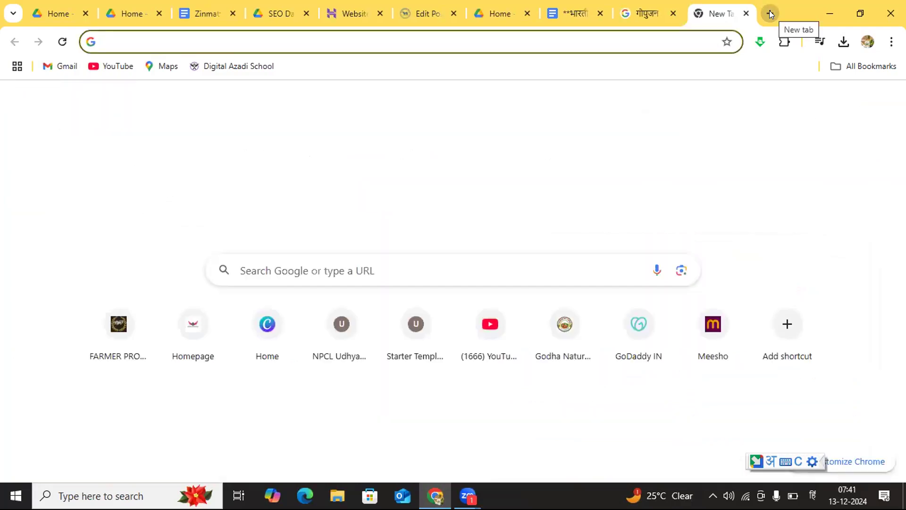
left_click(262, 328)
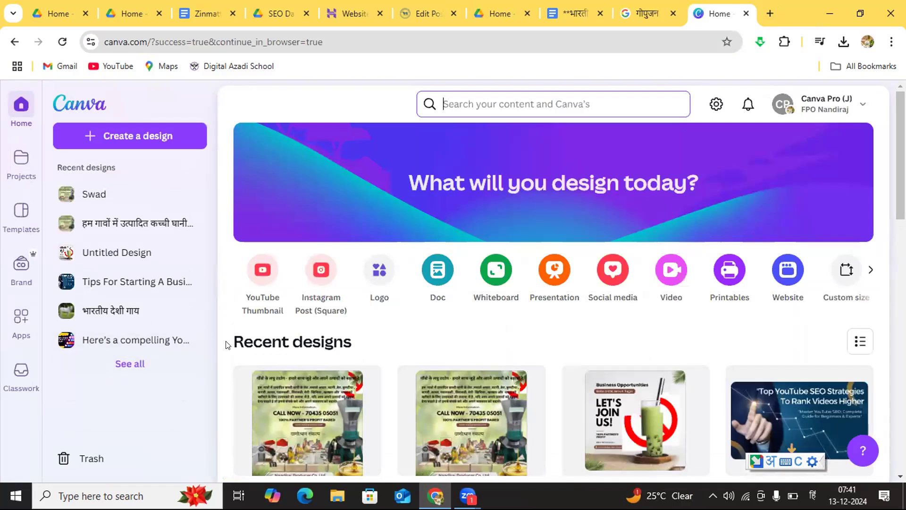
left_click(322, 295)
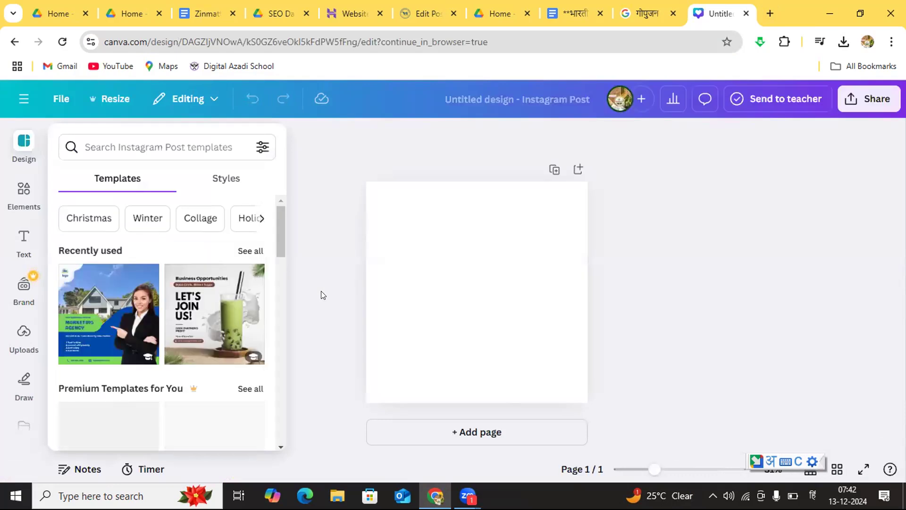
Step: Upload the holycow image from the "गोपुजन - Google Search_files" folder in Downloads to the design's uploads
left_click(17, 339)
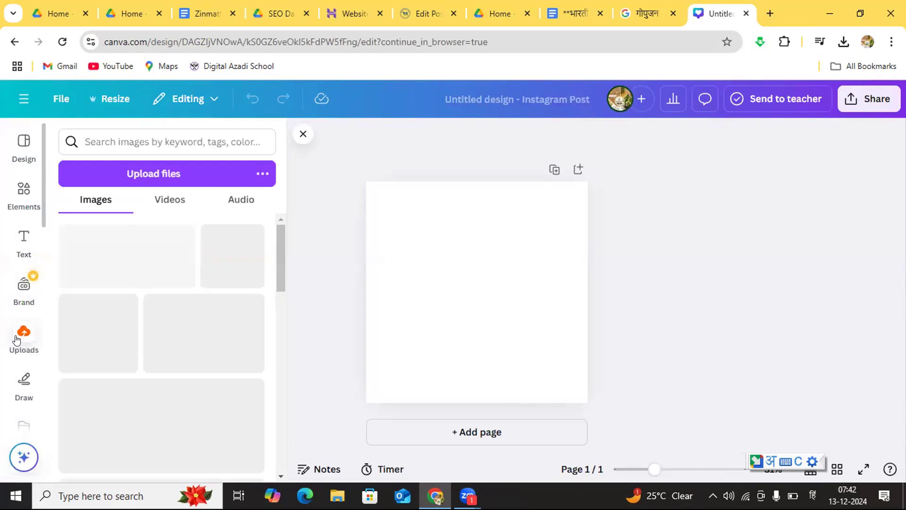
left_click(144, 170)
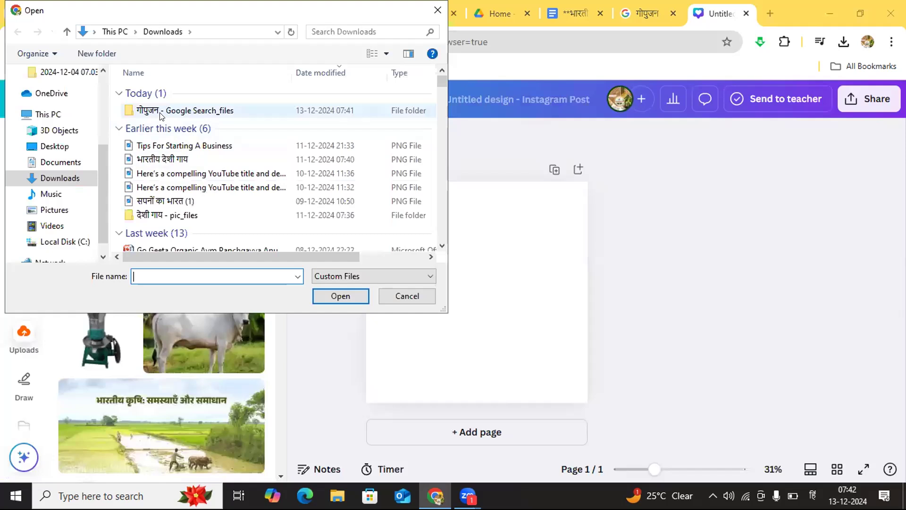
left_click(160, 116)
left_click(324, 292)
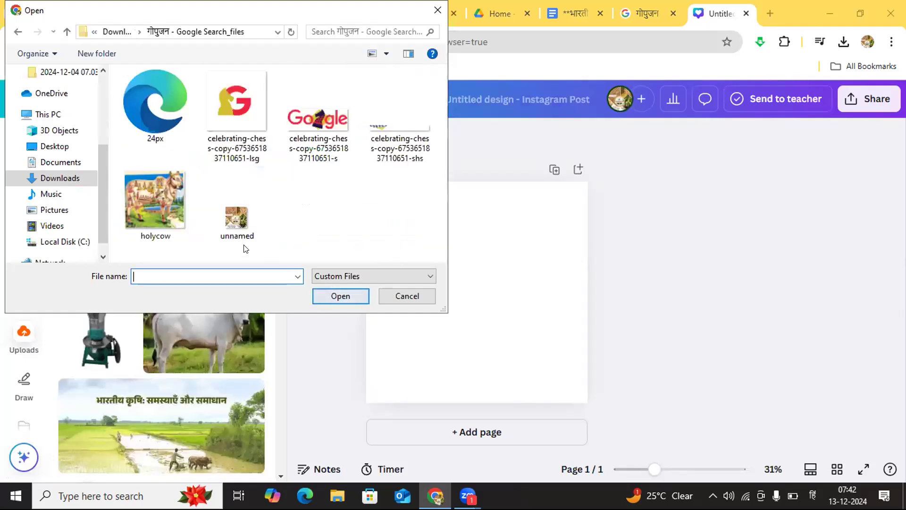
left_click(164, 193)
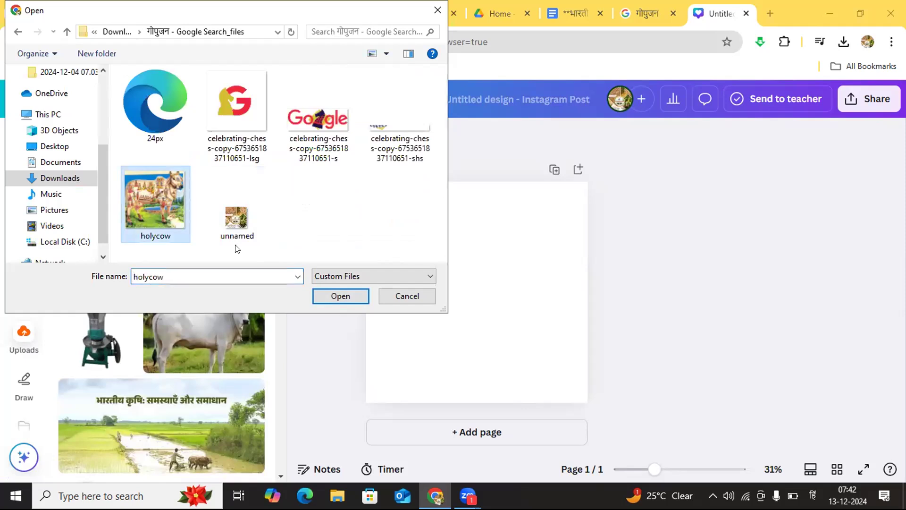
left_click(341, 296)
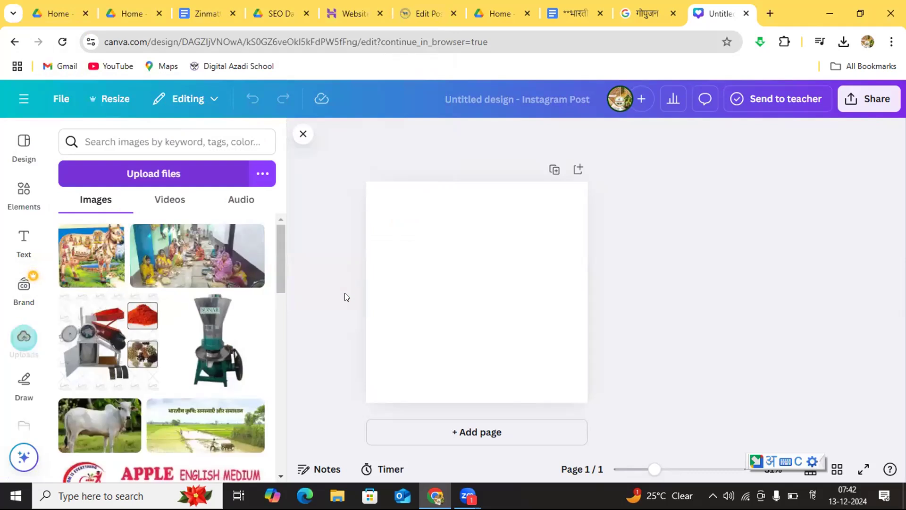
Step: Place the uploaded cow image on the page, enlarge it to the full page width and align it with the bottom edge
left_click(87, 249)
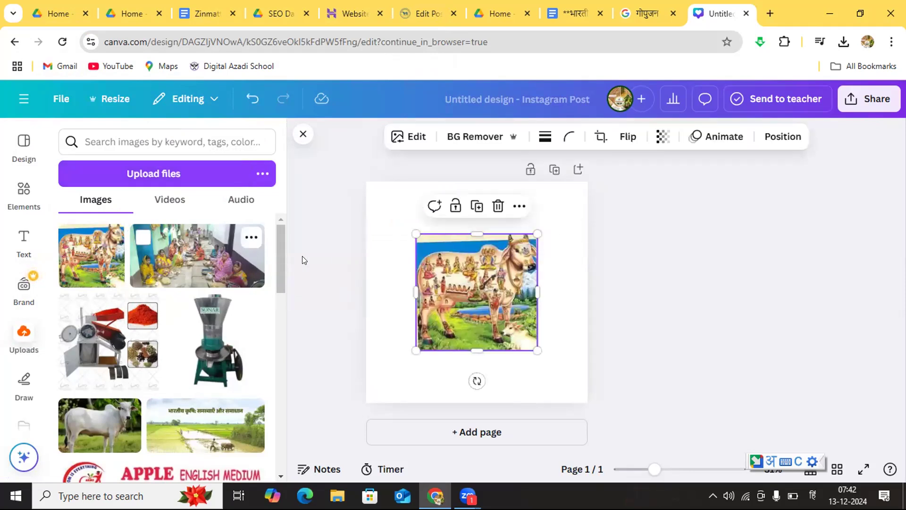
left_click_drag(468, 299, 417, 243)
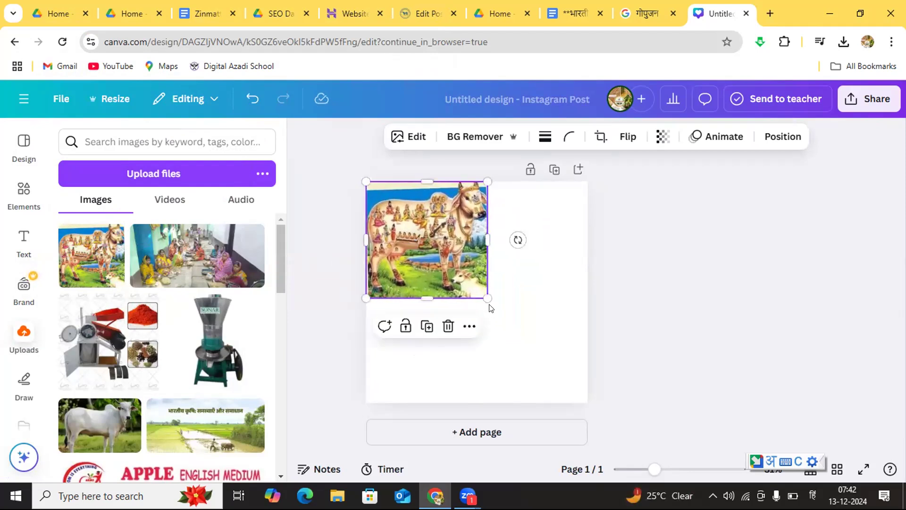
left_click_drag(483, 296, 585, 390)
mouse_move(524, 360)
left_mouse_down()
mouse_move(519, 348)
mouse_move(520, 364)
left_mouse_up()
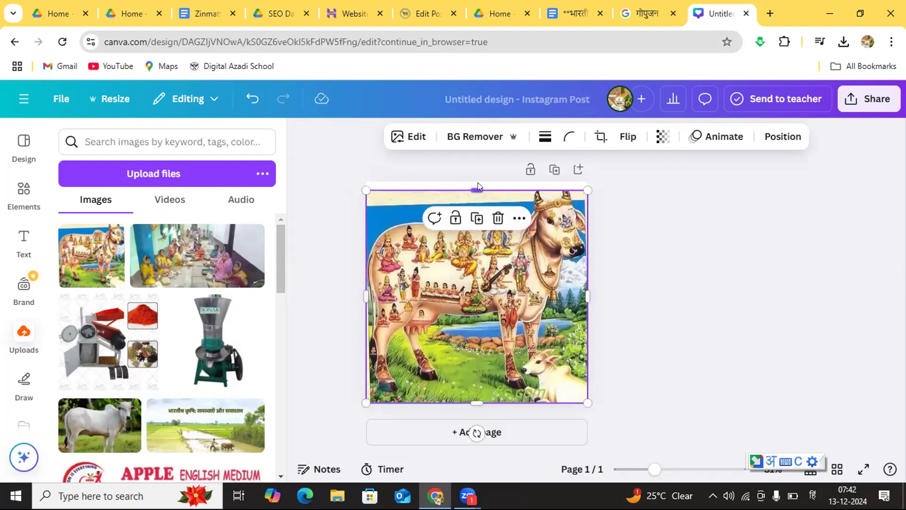
Step: Crop away the pale strip along the top of the cow image and keep the image selected
left_click_drag(473, 182, 476, 202)
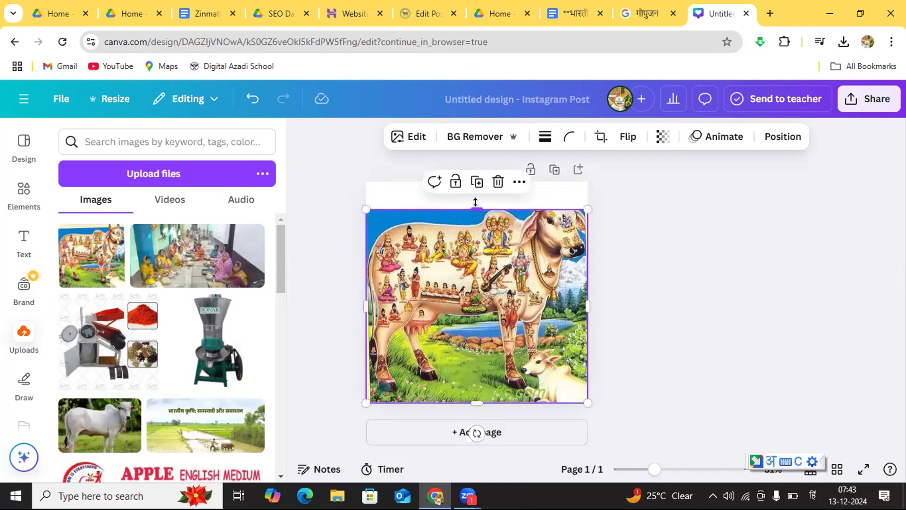
left_click(642, 240)
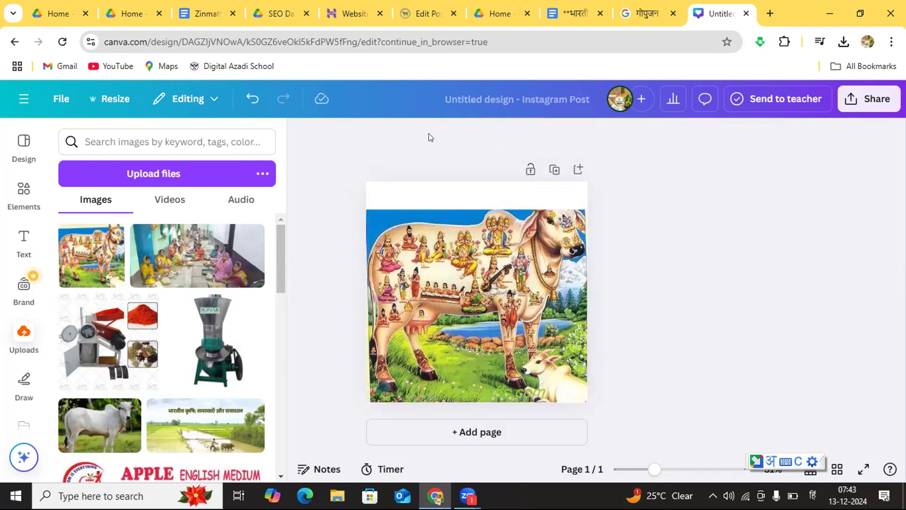
left_click(467, 270)
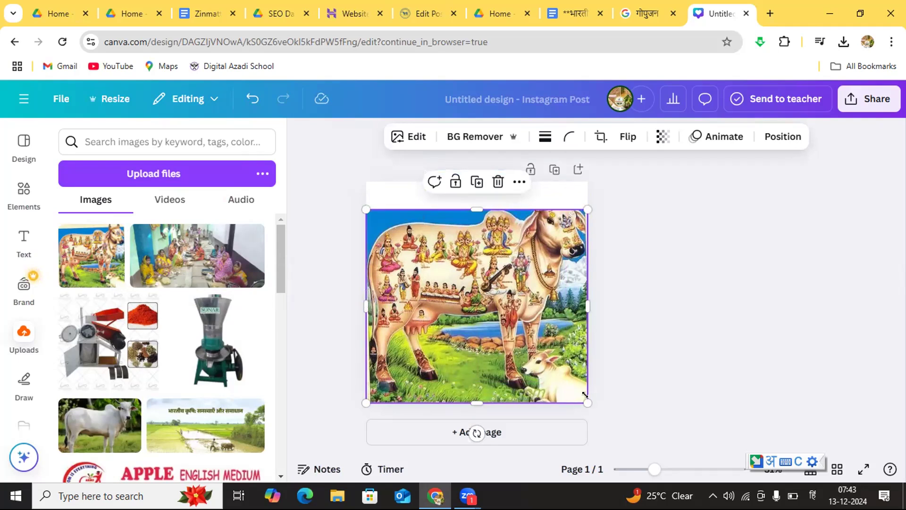
Step: Shrink the cow image from its lower corner so blank margins remain beside and below it, and keep it selected
left_click_drag(583, 399, 567, 378)
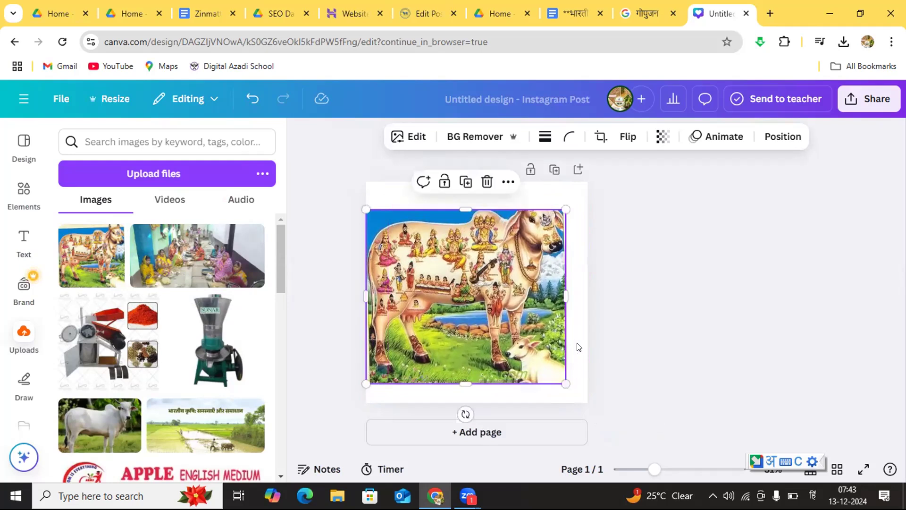
left_click(608, 238)
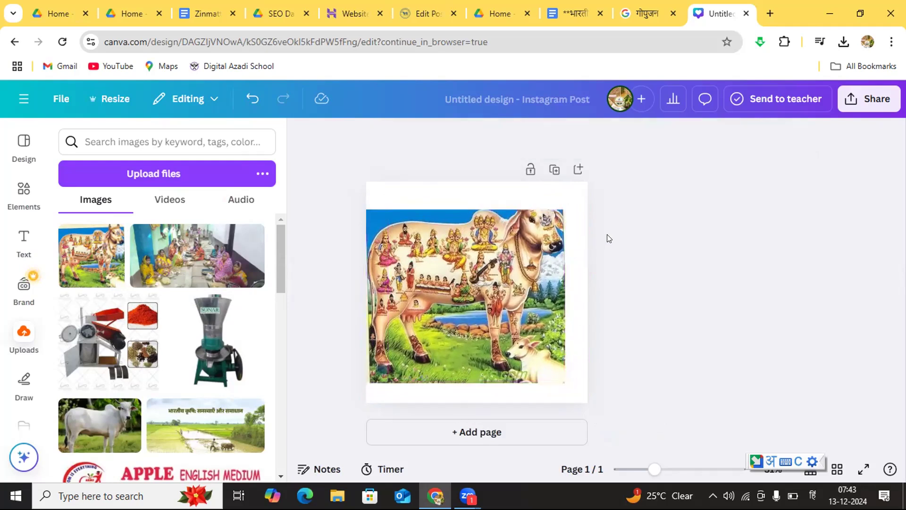
left_click(492, 246)
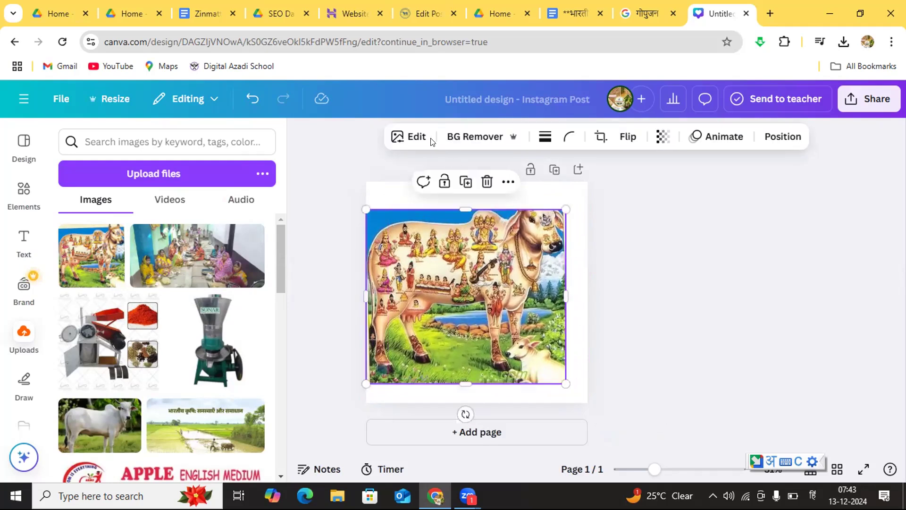
Step: Generate Magic Expand results for the cow image using the Whole Page size
left_click(416, 135)
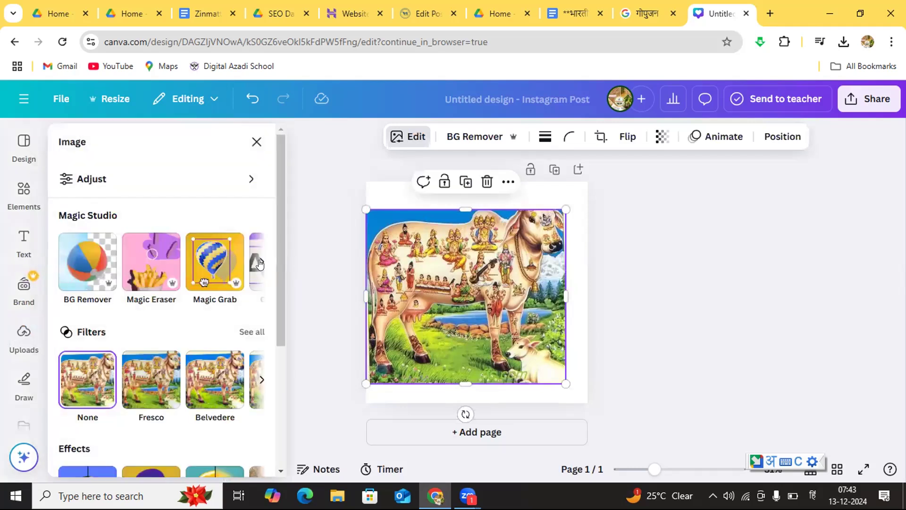
left_click(260, 262)
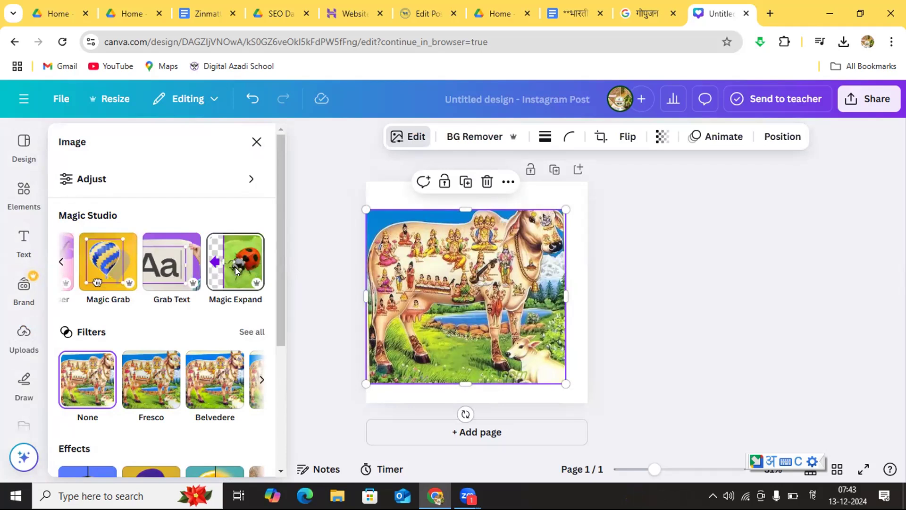
left_click(235, 267)
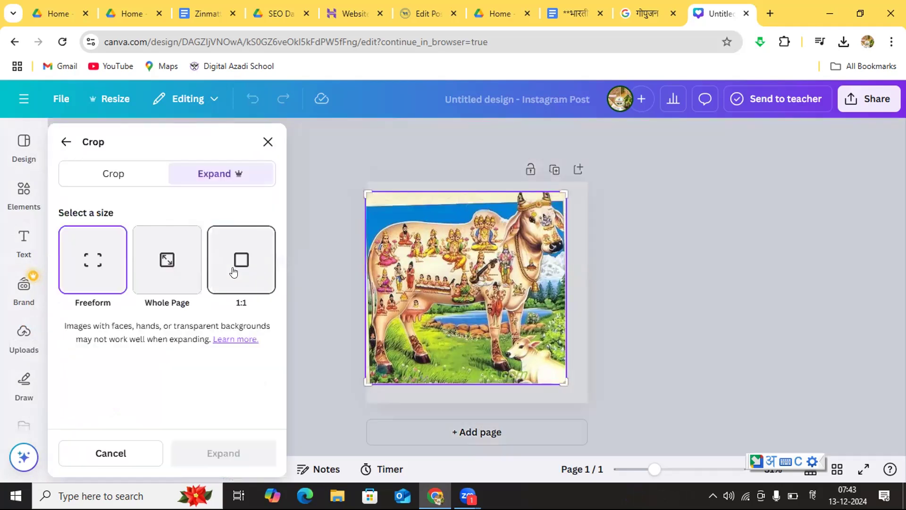
left_click(166, 264)
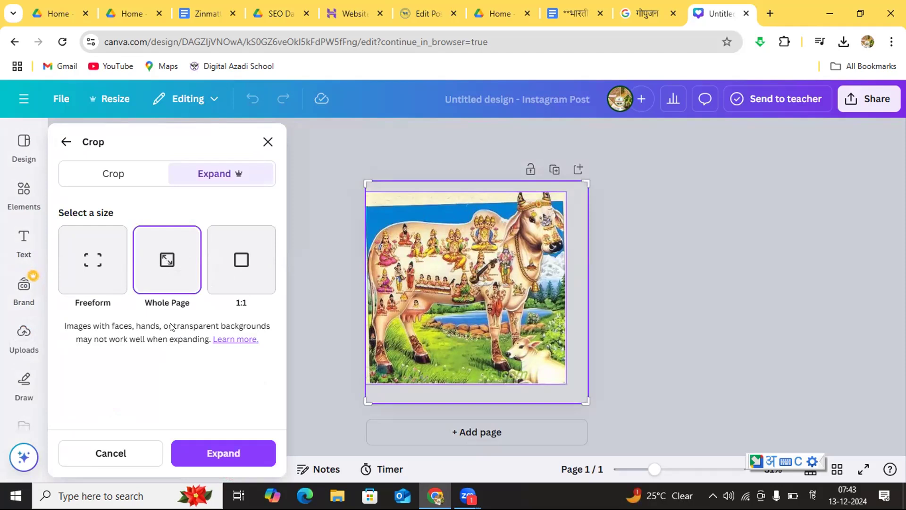
left_click(215, 453)
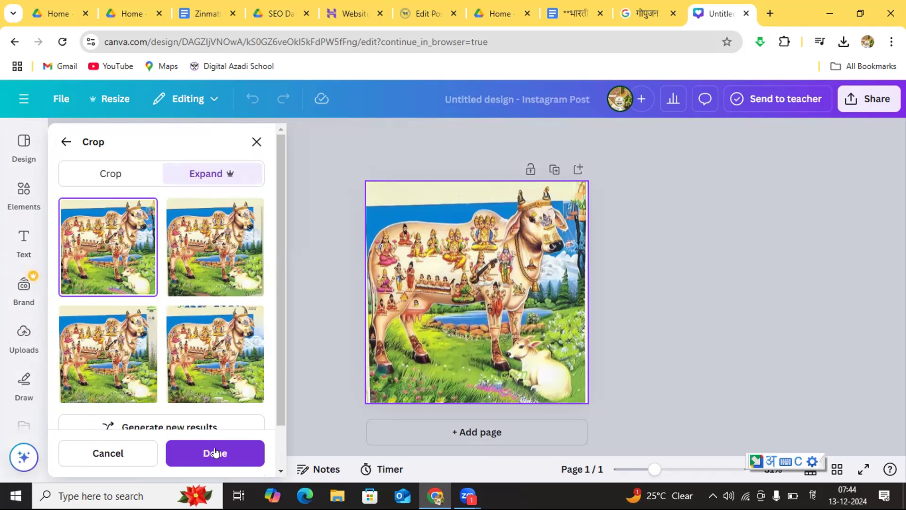
Step: Compare the generated expansions of the cow image and apply the first variation
left_click(144, 346)
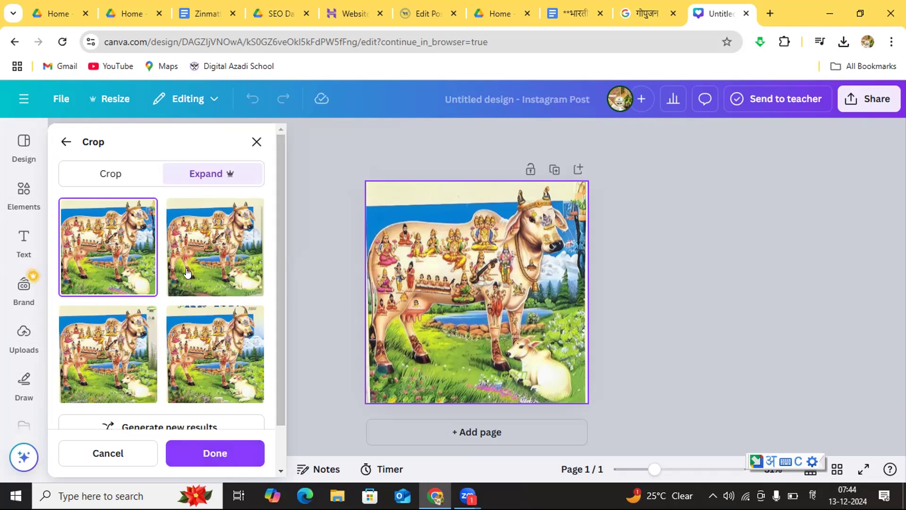
left_click(206, 372)
left_click(124, 358)
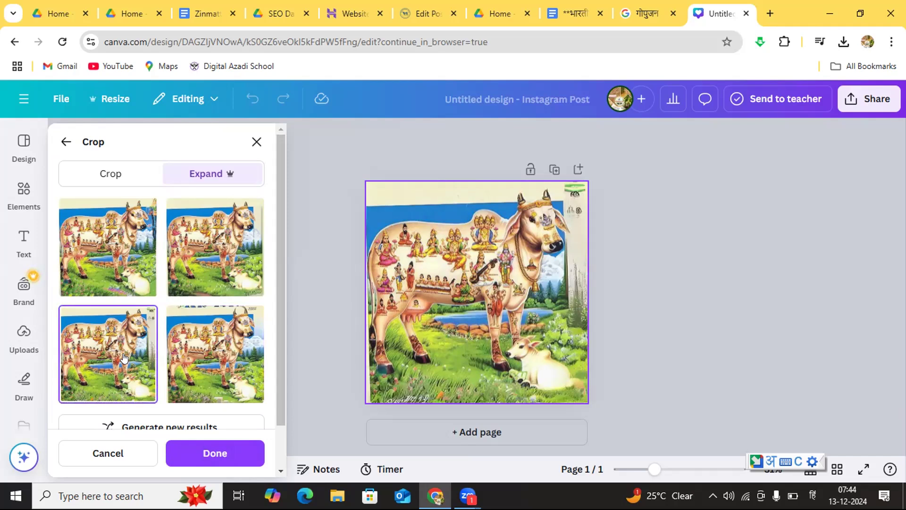
left_click(121, 271)
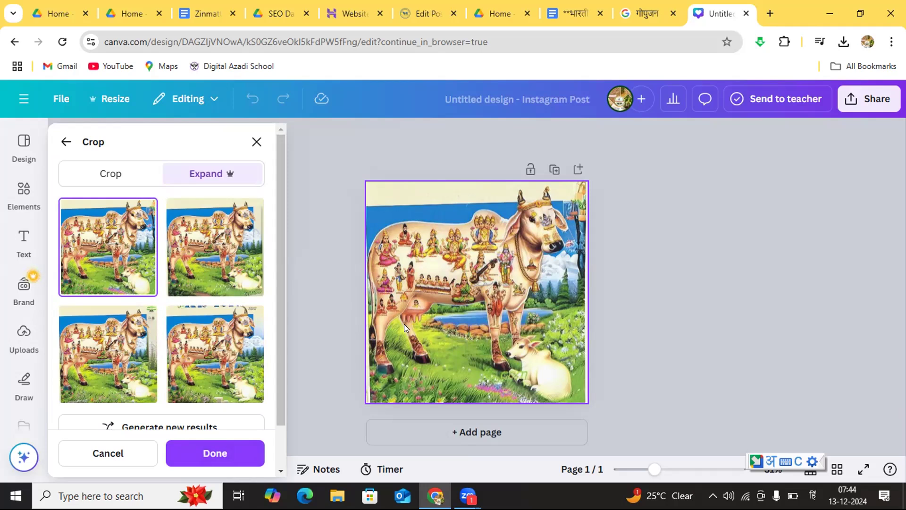
left_click(232, 456)
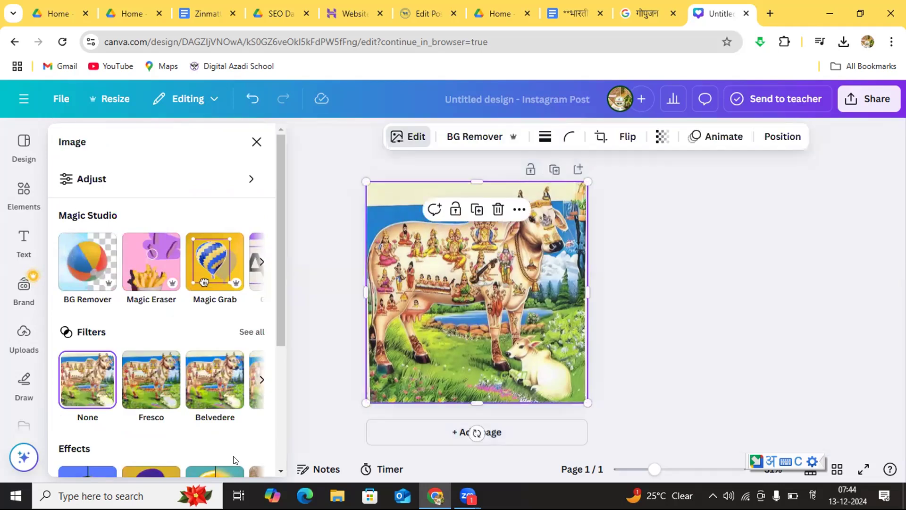
Step: Name the design "गोपुजन pic" and download it as a PNG
left_click(561, 98)
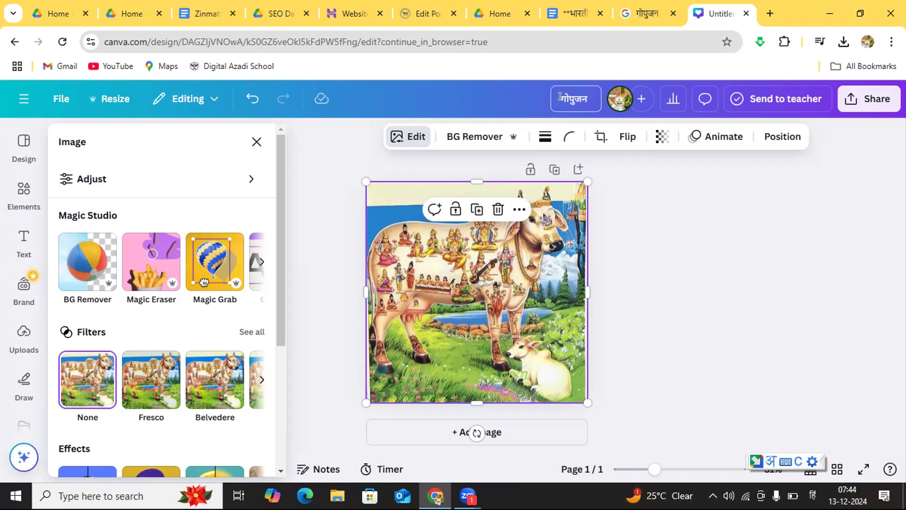
type("pic")
left_click(867, 99)
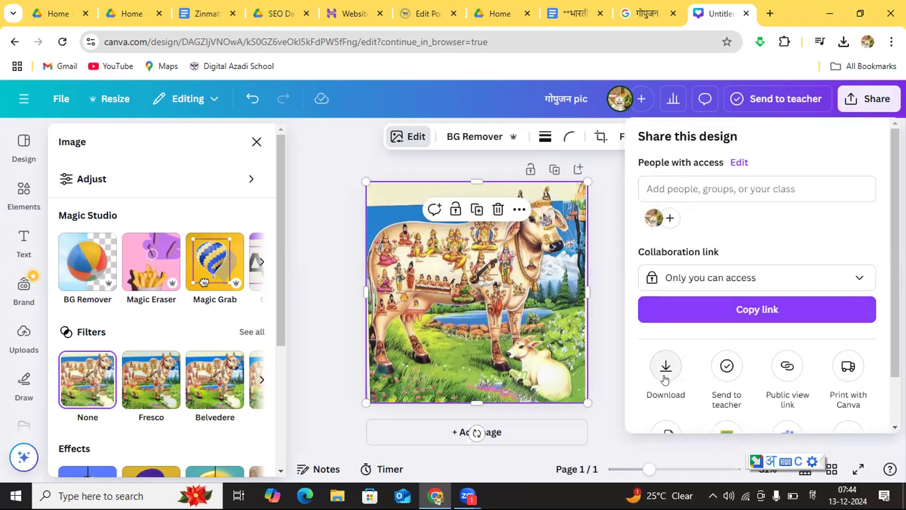
left_click(665, 377)
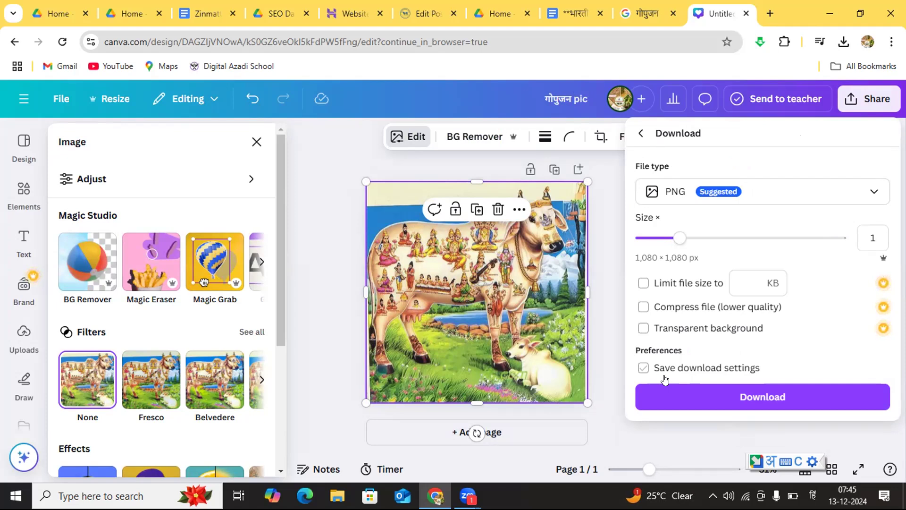
left_click(664, 377)
left_click(711, 397)
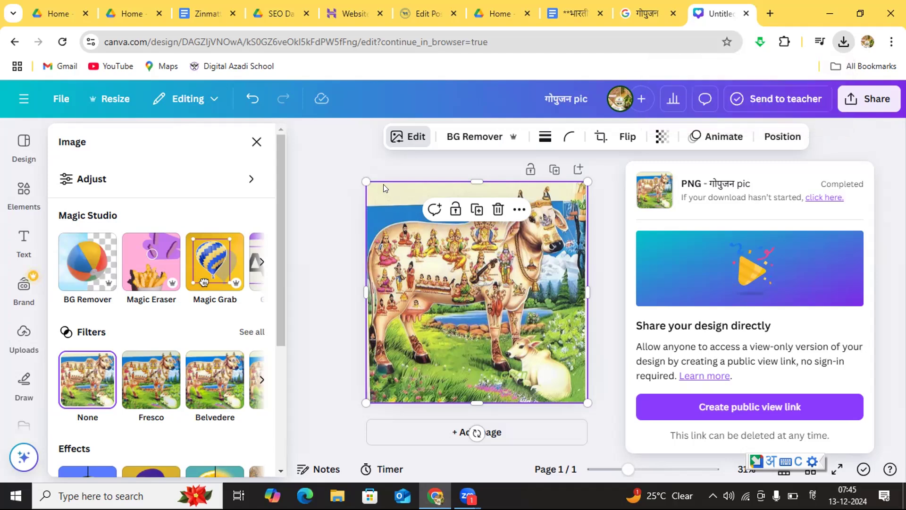
left_click(355, 165)
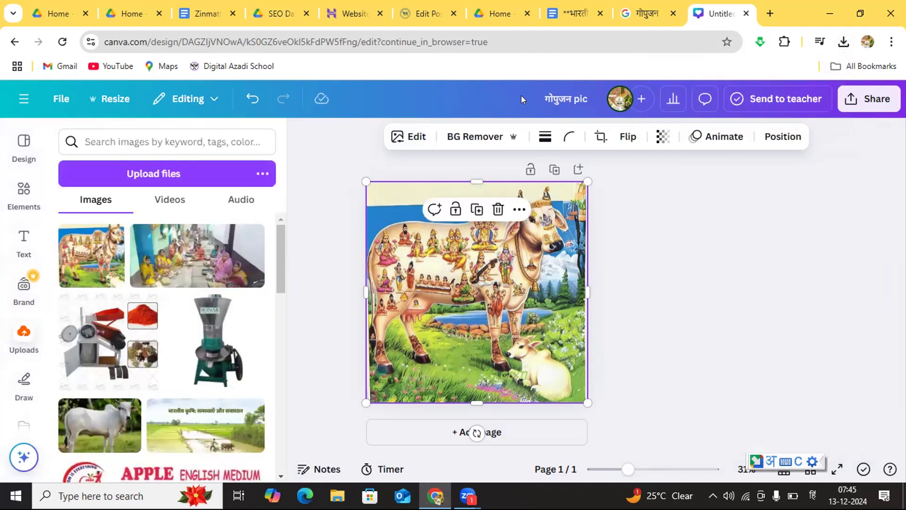
Step: Switch to the WordPress post, upload "गोपुजन pic" from the Downloads folder and insert it into the image block
left_click(425, 15)
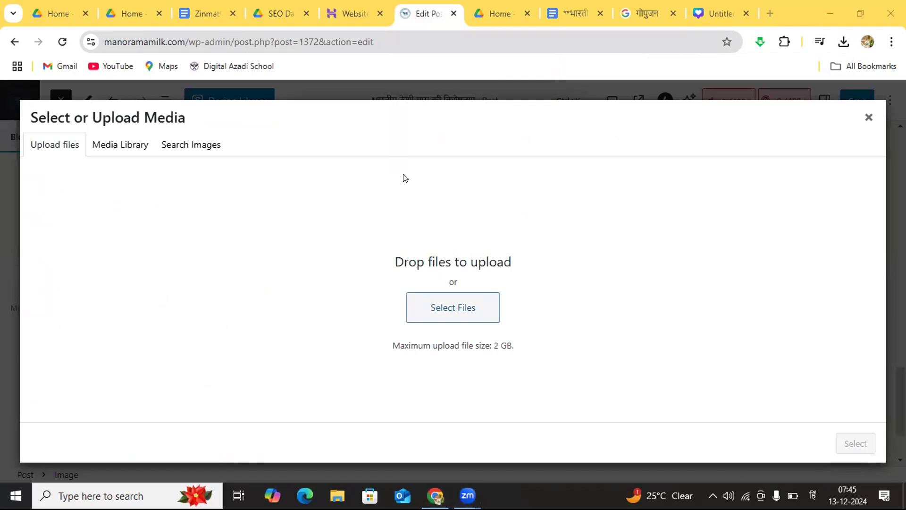
left_click(444, 308)
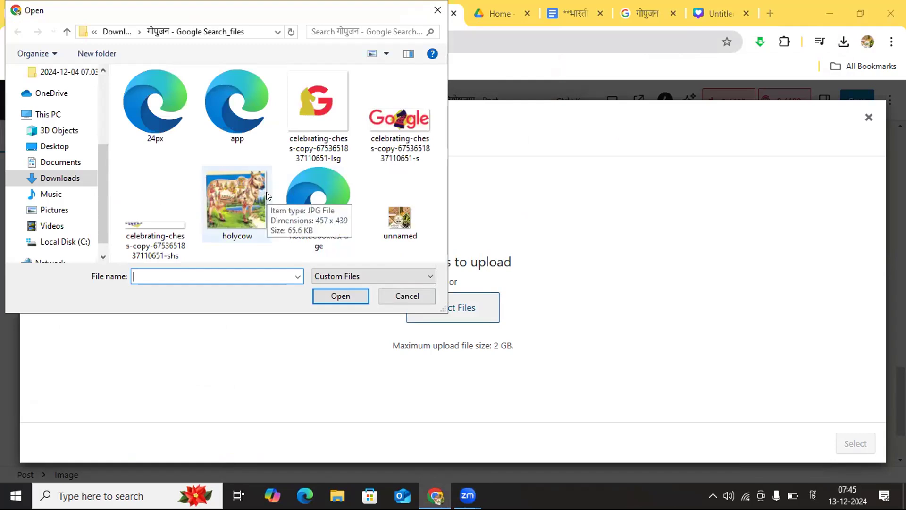
left_click(61, 162)
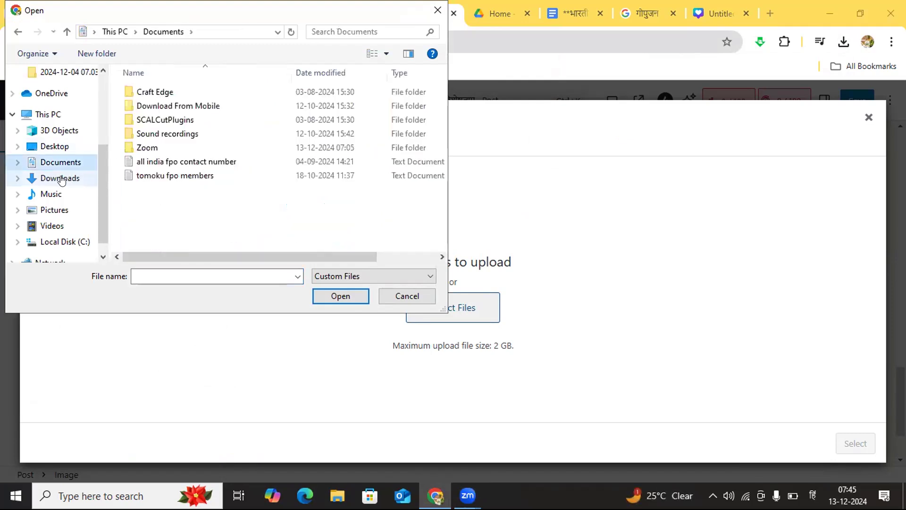
left_click(61, 179)
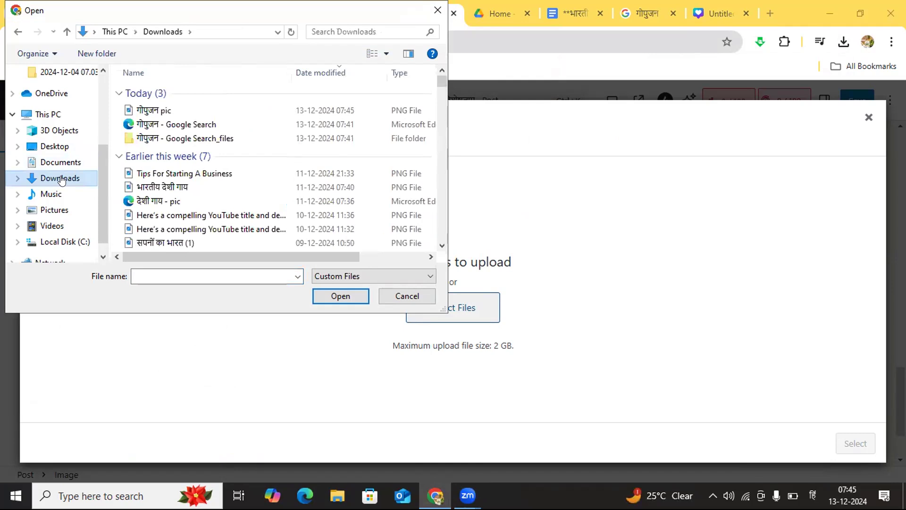
left_click(154, 111)
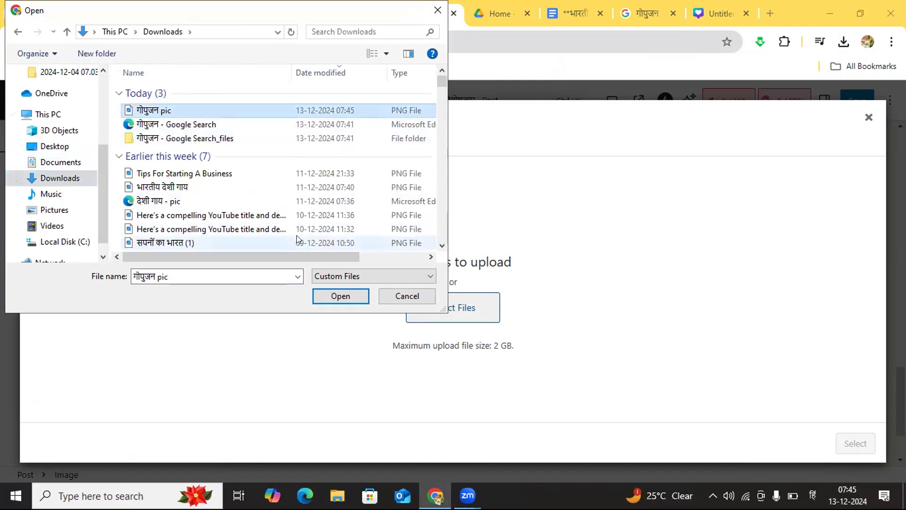
left_click(333, 296)
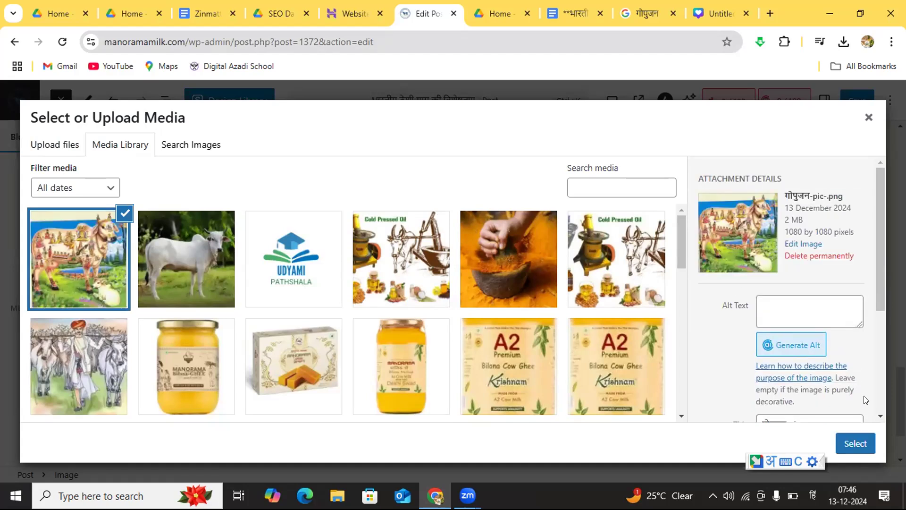
left_click(855, 445)
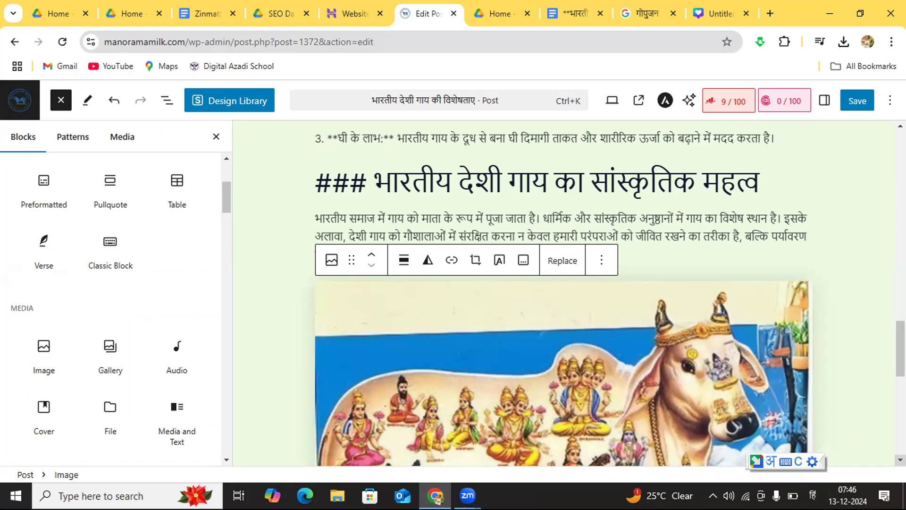
Step: Review the inserted cow image and the cultural-significance section above it, down to the end of the post
scroll(608, 298, "down", 5)
scroll(561, 292, "down", 1)
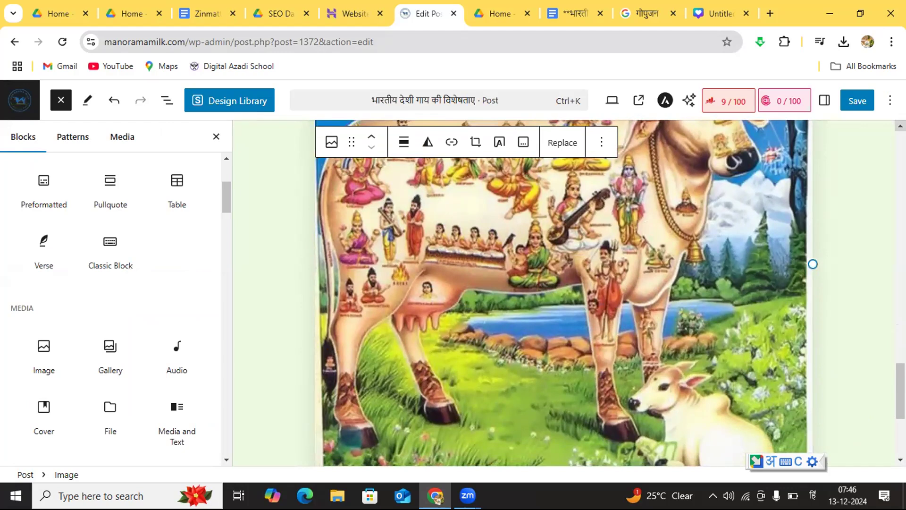
scroll(561, 293, "up", 3)
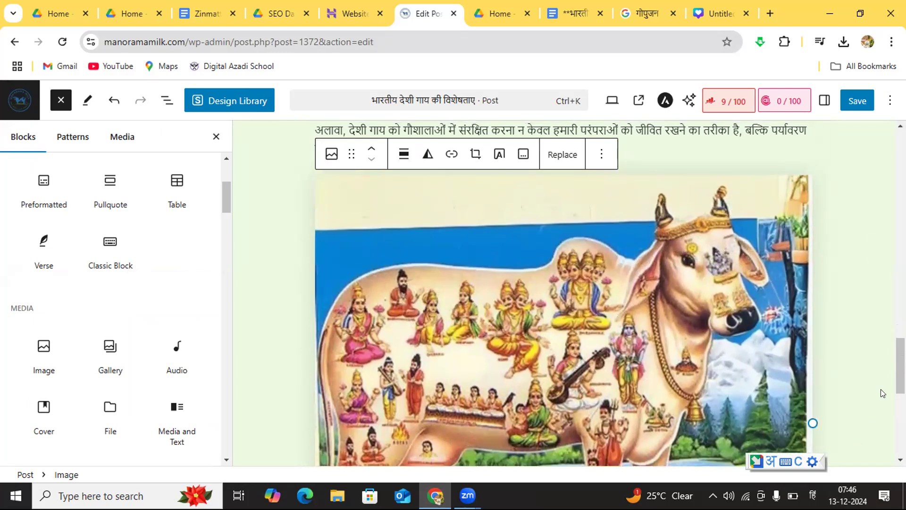
left_click(901, 126)
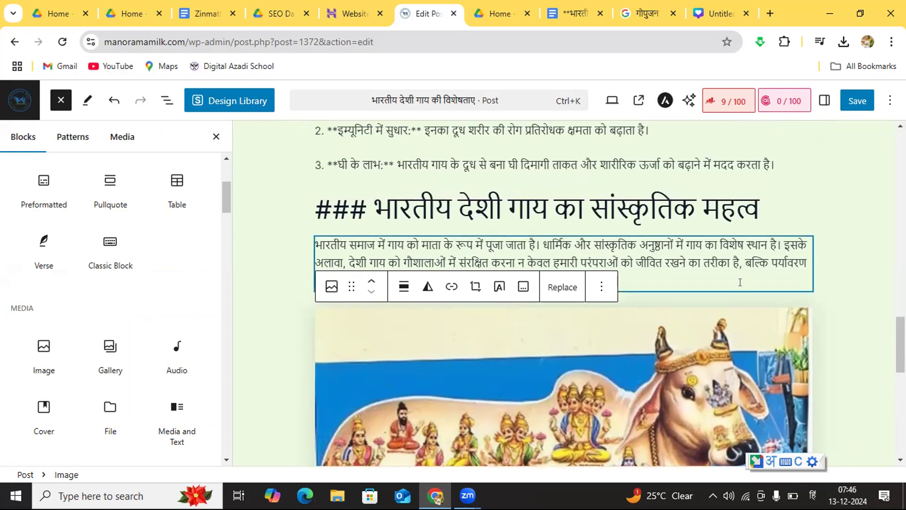
left_click(822, 217)
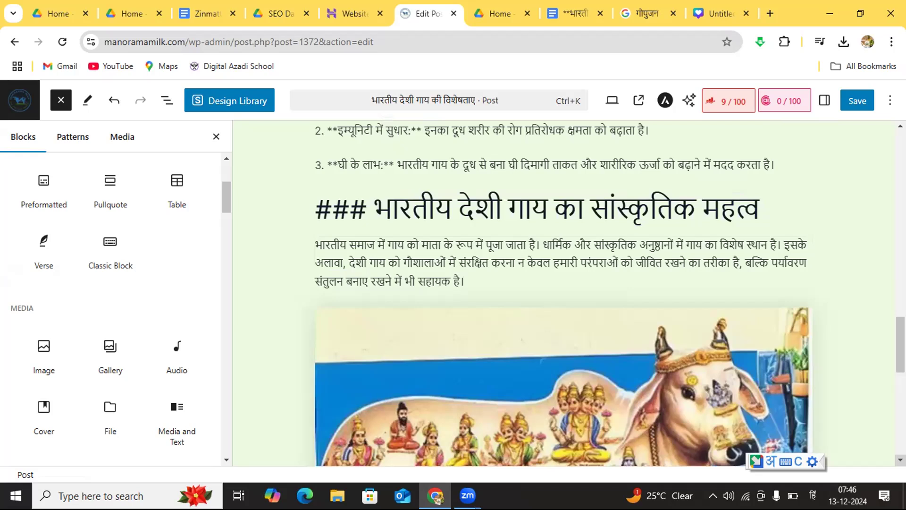
left_click(900, 461)
left_click(901, 461)
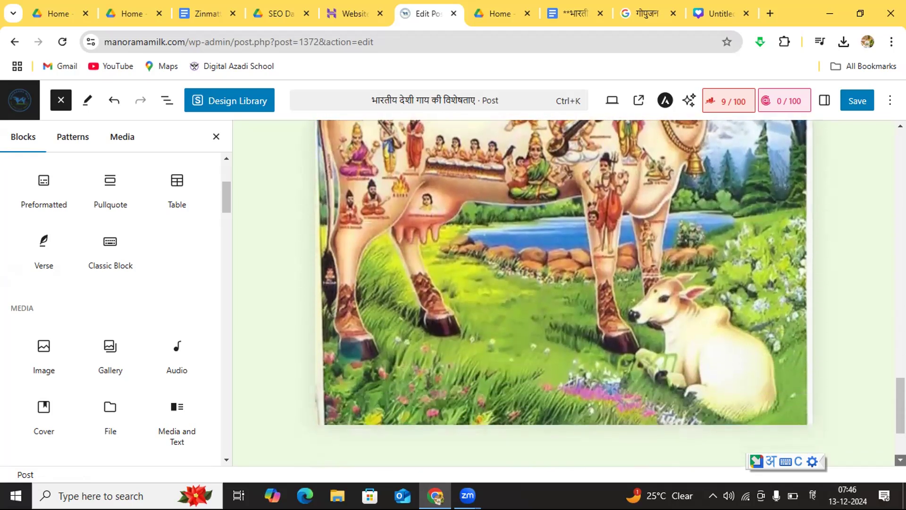
left_click(900, 461)
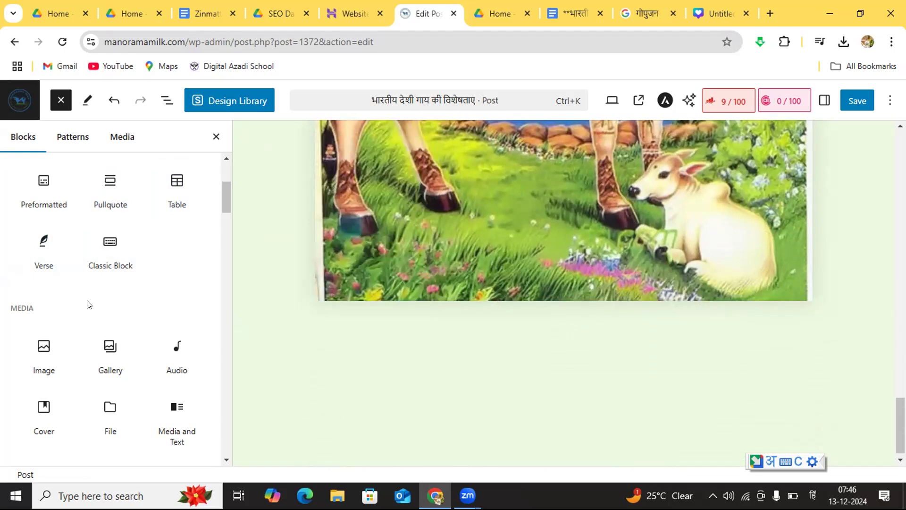
Step: Add an empty Heading block directly below the cow image at the end of the post
left_click(225, 454)
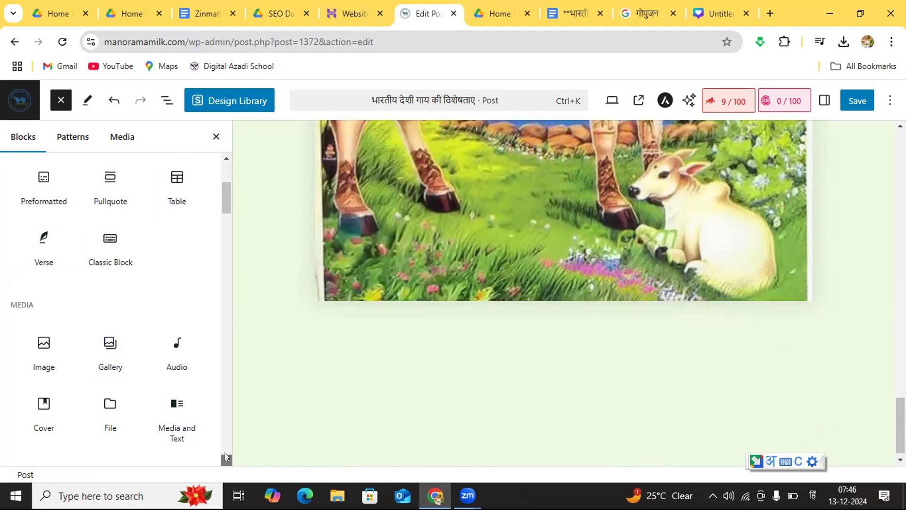
scroll(225, 452, "down", 3)
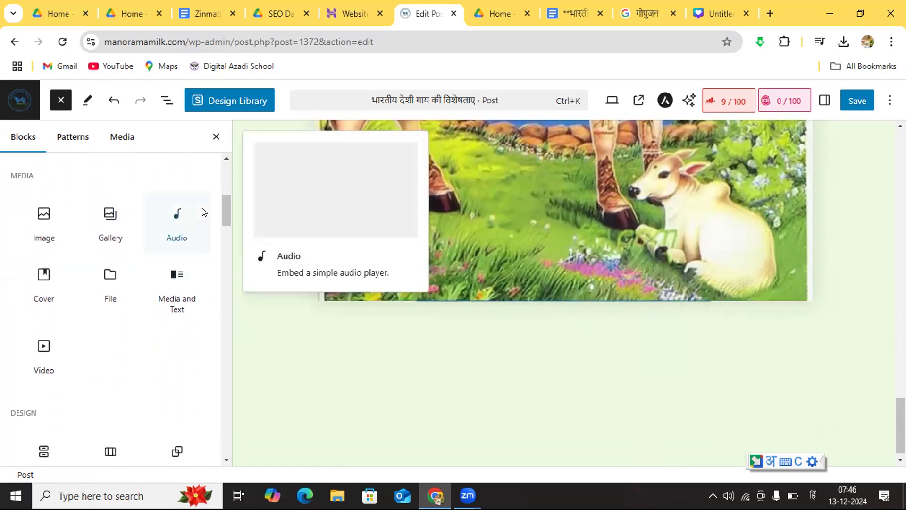
left_click(225, 160)
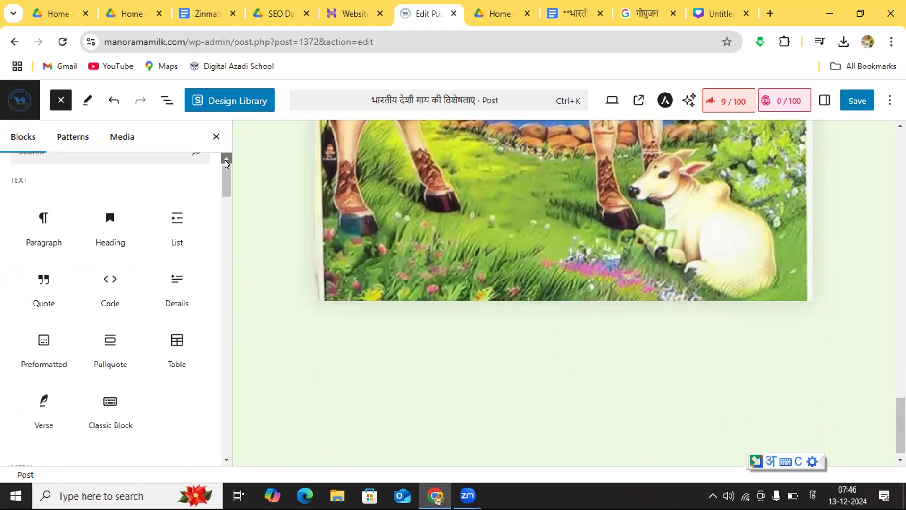
left_click(96, 253)
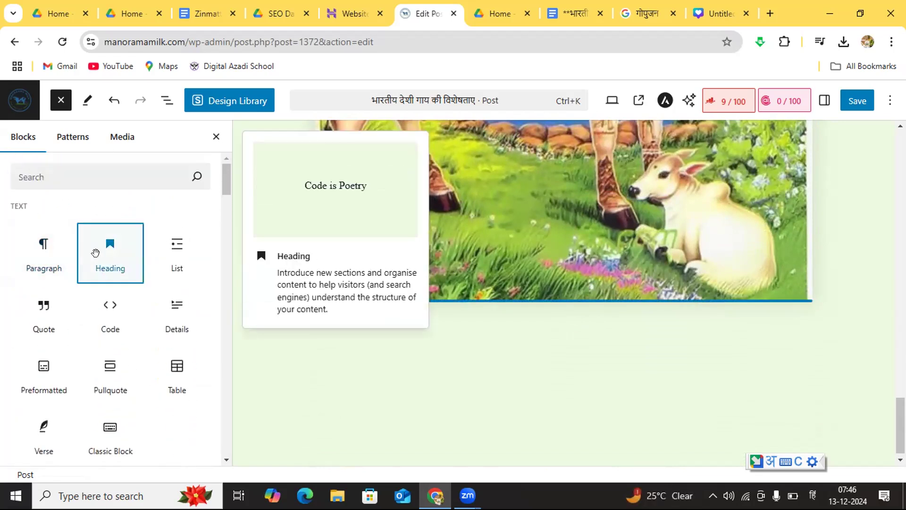
left_click(362, 336)
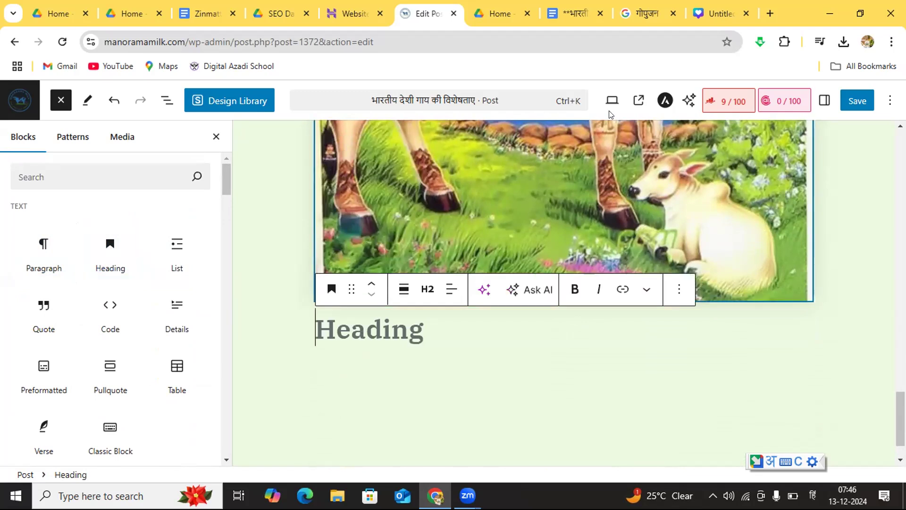
Step: Copy the heading "### संरक्षण के उपाय" from the Google Docs draft into the empty heading below the cow image in the WordPress post
left_click(713, 7)
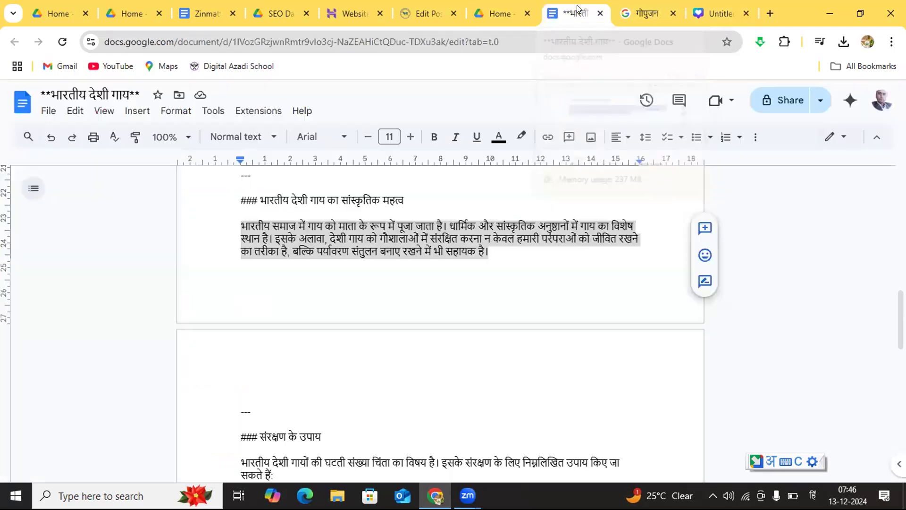
left_click(576, 6)
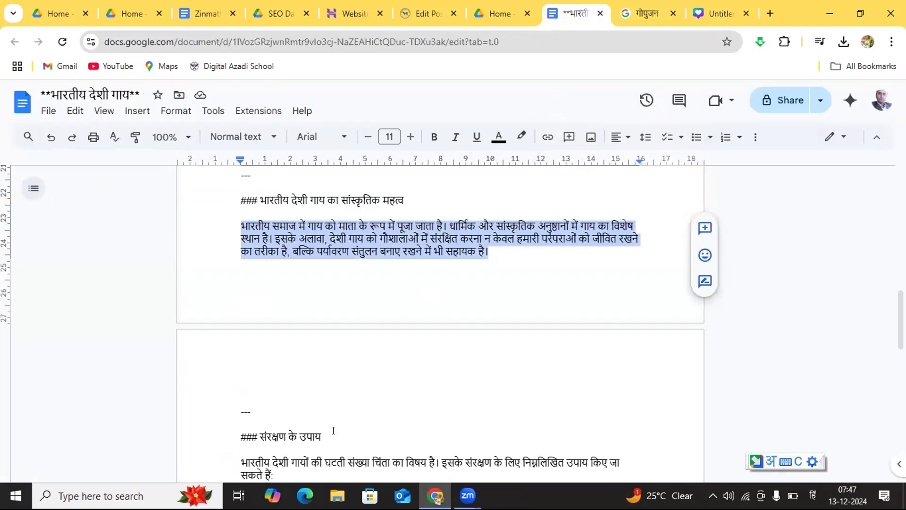
left_click_drag(333, 430, 243, 432)
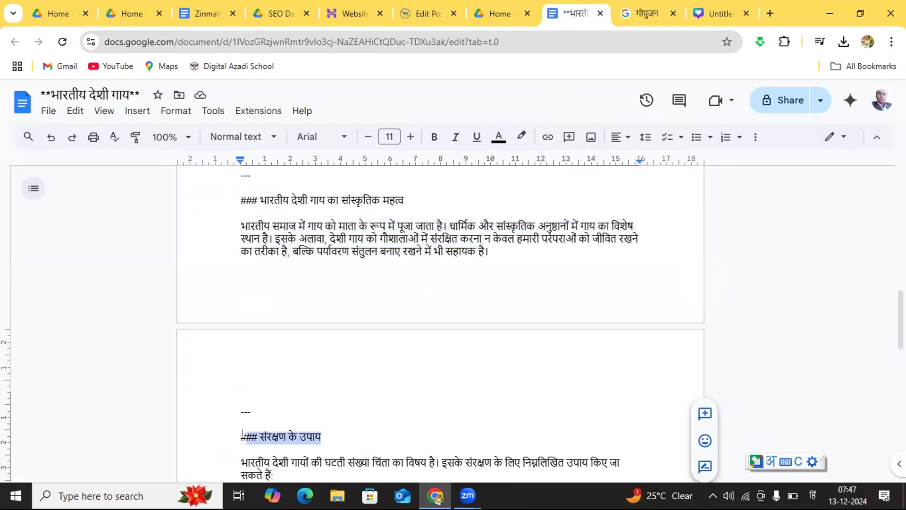
left_click_drag(333, 441, 230, 441)
left_click(427, 13)
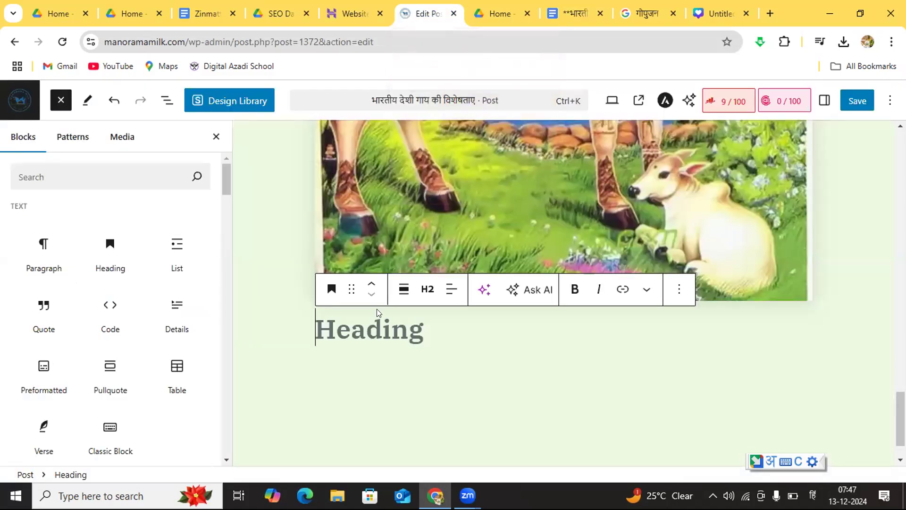
left_click(377, 324)
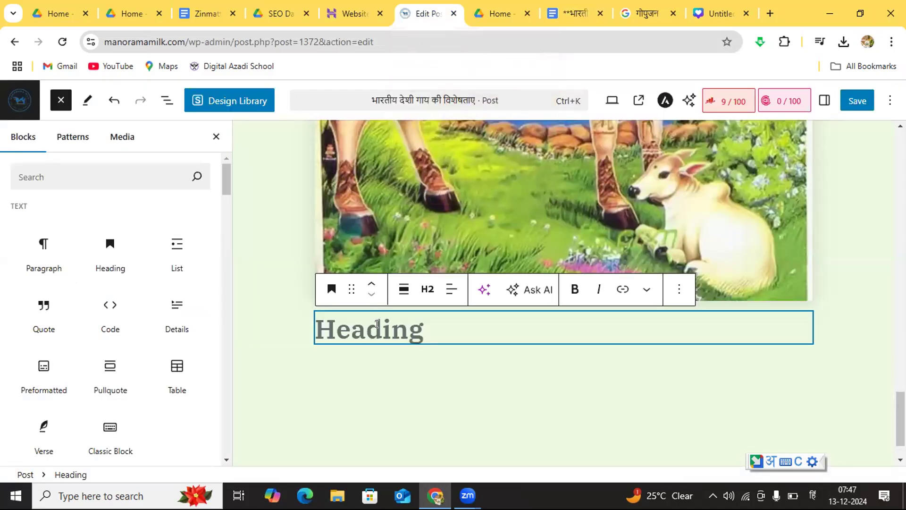
type("### संरक्षण के उपाय")
Step: Copy the conservation intro and its four numbered measures from the Google Docs draft into a paragraph below the "संरक्षण के उपाय" heading in WordPress
left_click(427, 370)
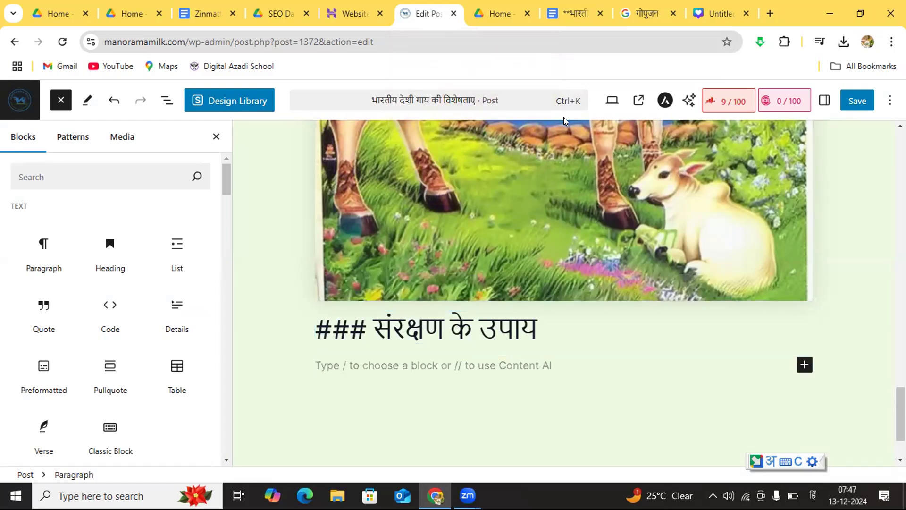
left_click(565, 14)
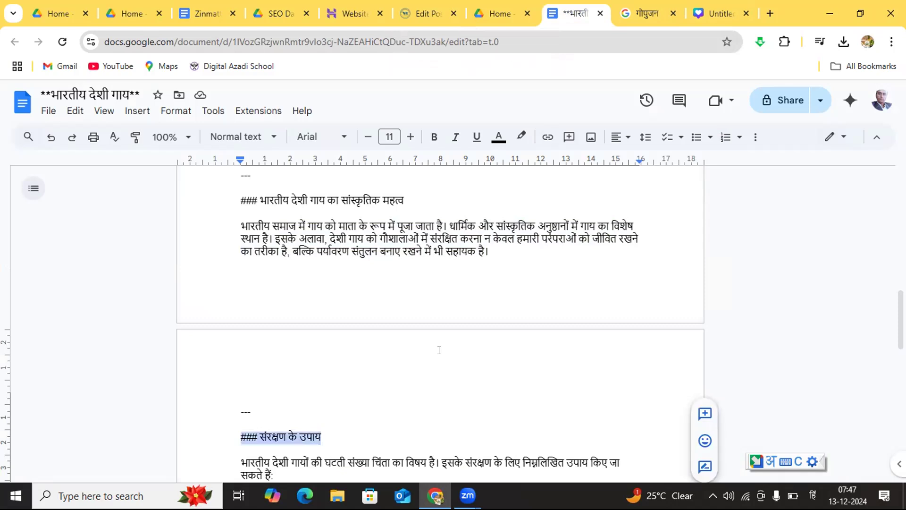
left_click(457, 378)
key("Down")
key("Down")
key("Down")
key("Down")
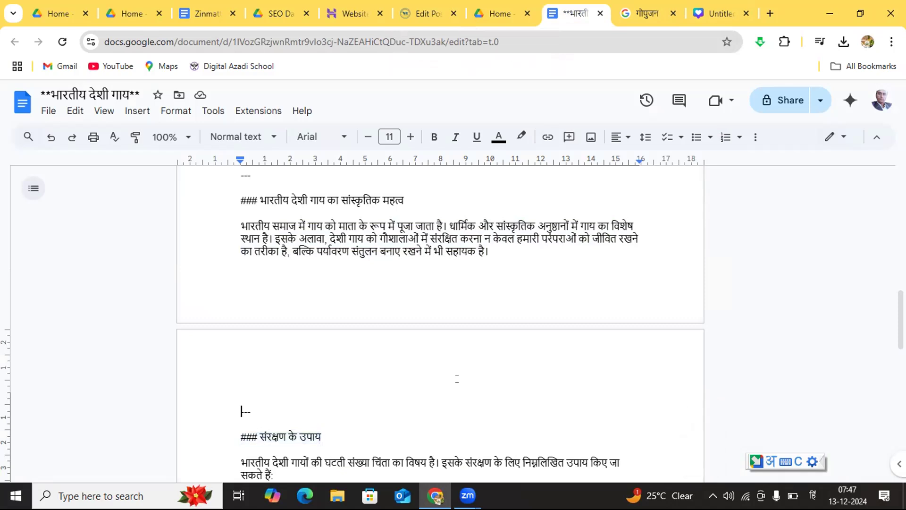
key("Down")
key("Down")
key("Down")
key("Down")
key("Down")
key("Down")
key("Down")
key("Down")
key("Down")
key("Down")
key("Down")
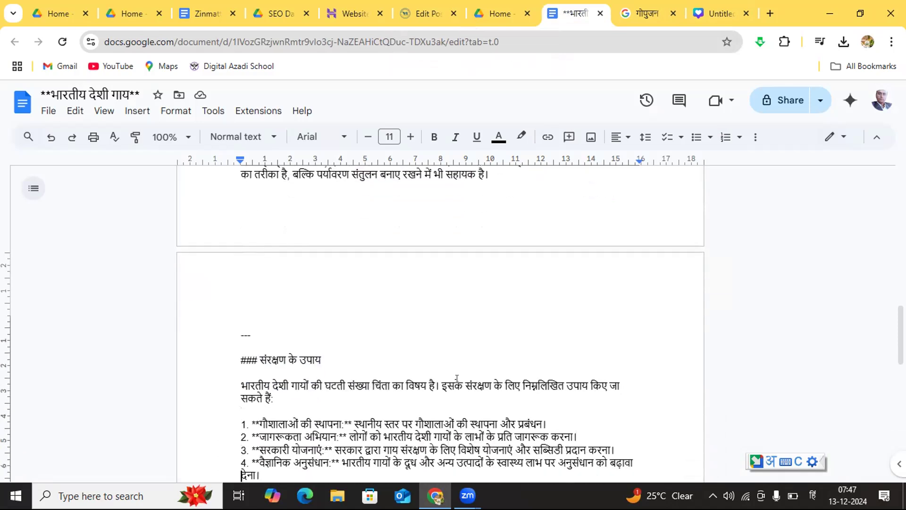
key("Down")
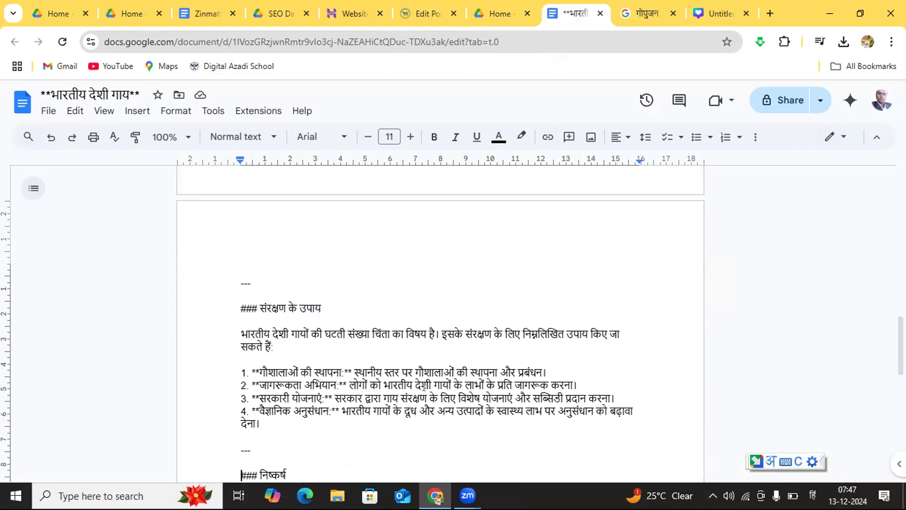
left_click_drag(274, 422, 218, 326)
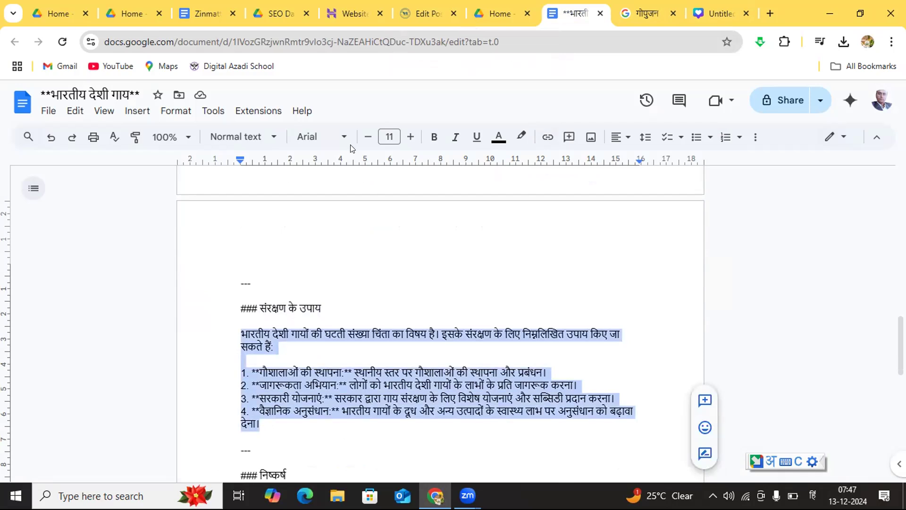
left_click(420, 14)
left_click(368, 367)
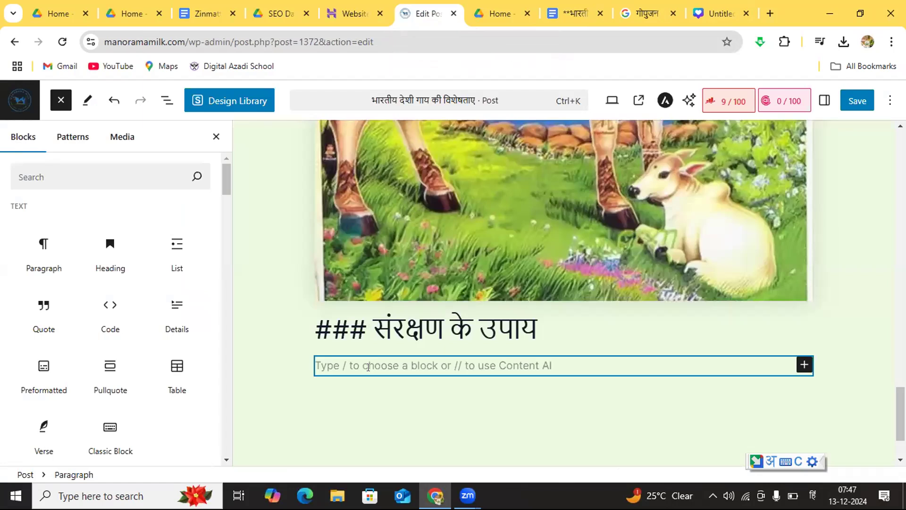
key("ctrl+v")
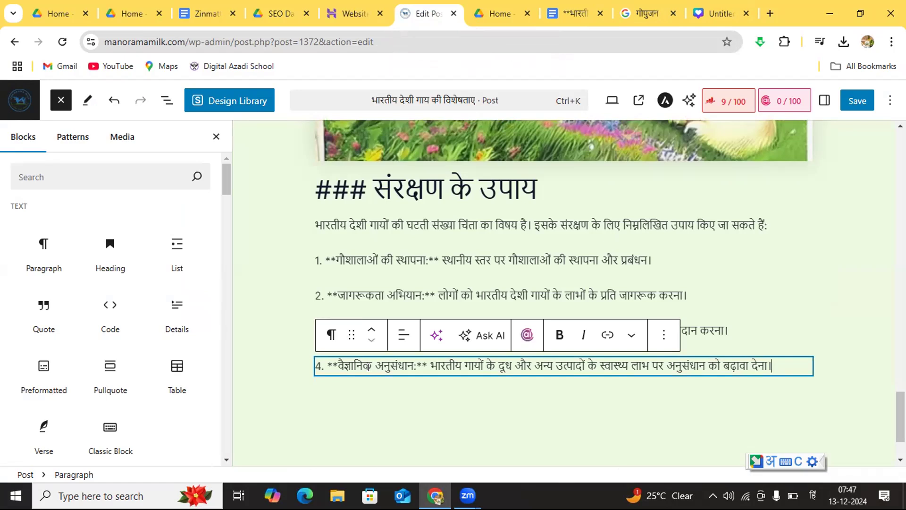
Step: Add a Heading block after the fourth measure in the post and fill it with "### निष्कर्ष" copied from the Google Docs draft
key("Return")
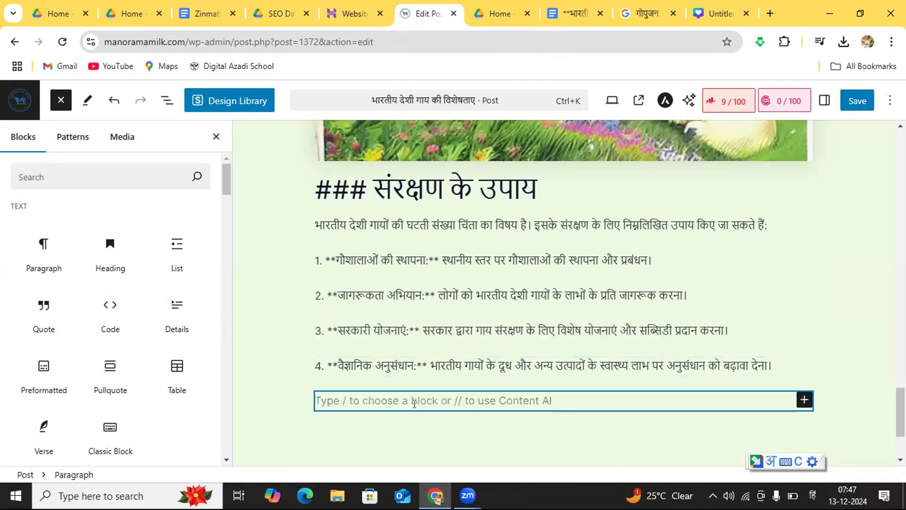
left_click(112, 263)
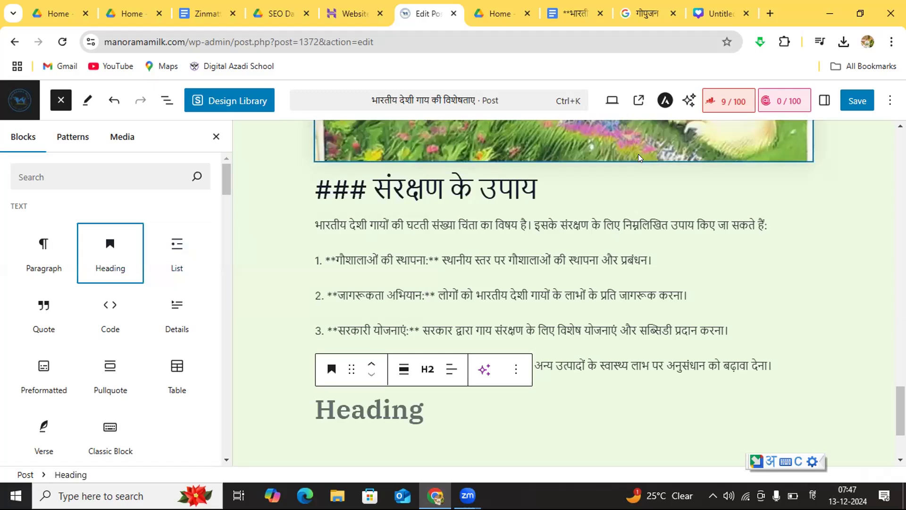
left_click(556, 11)
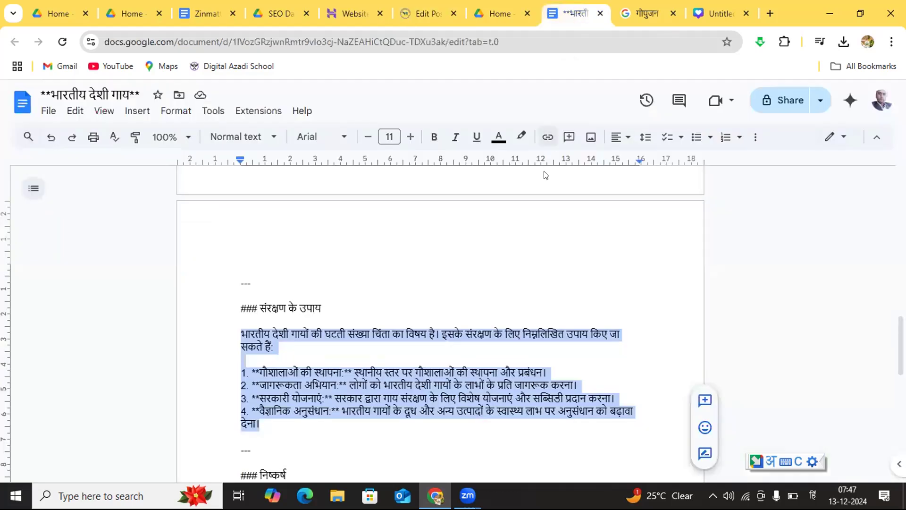
left_click(426, 452)
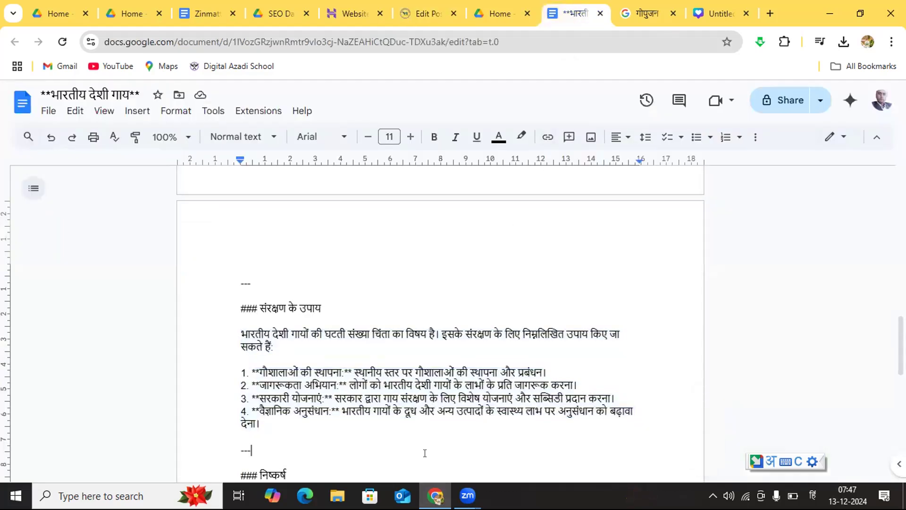
scroll(425, 453, "down", 1)
scroll(425, 453, "down", 2)
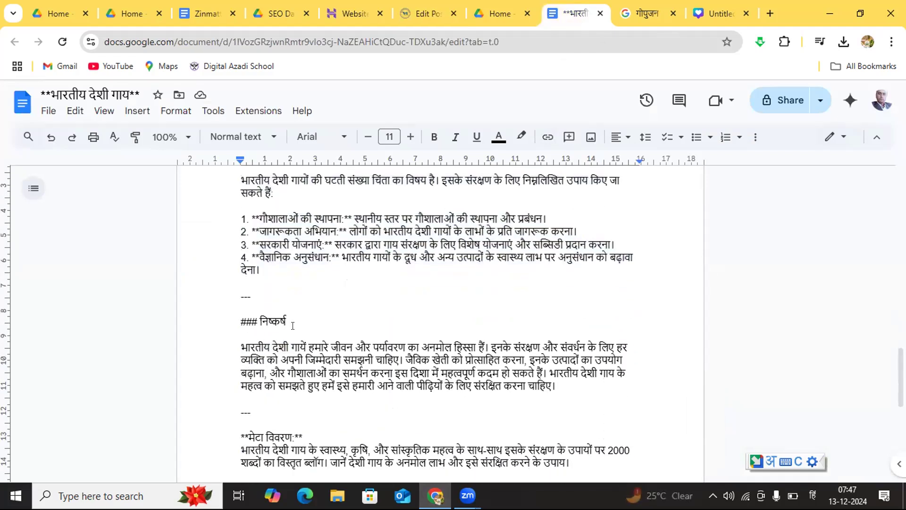
left_click_drag(290, 322, 250, 313)
key("ctrl+c")
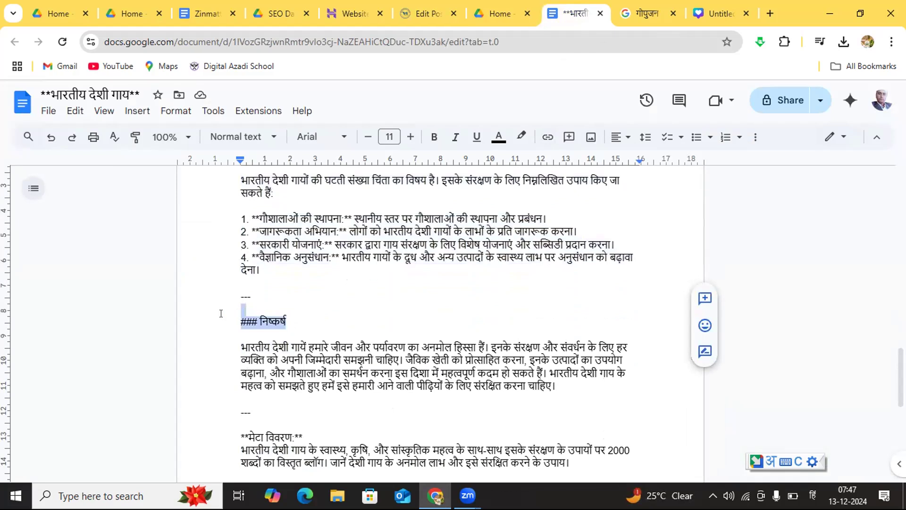
left_click(431, 17)
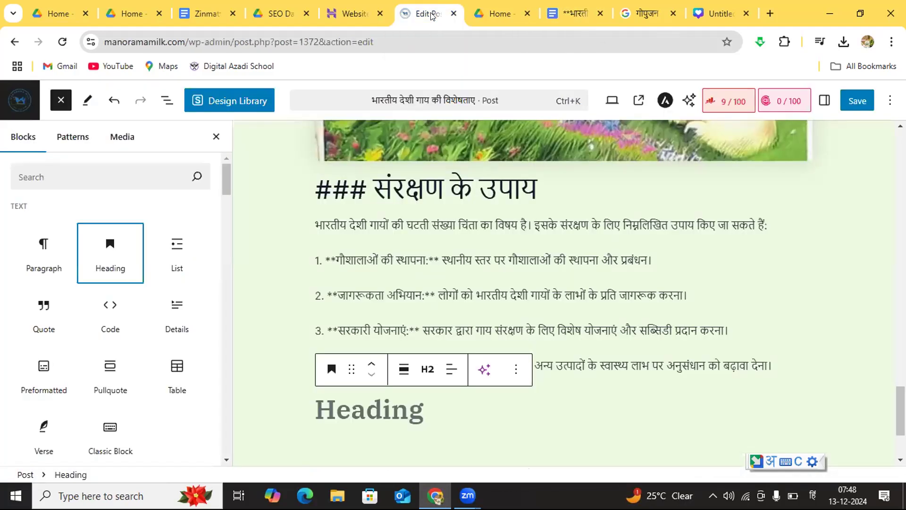
left_click(368, 402)
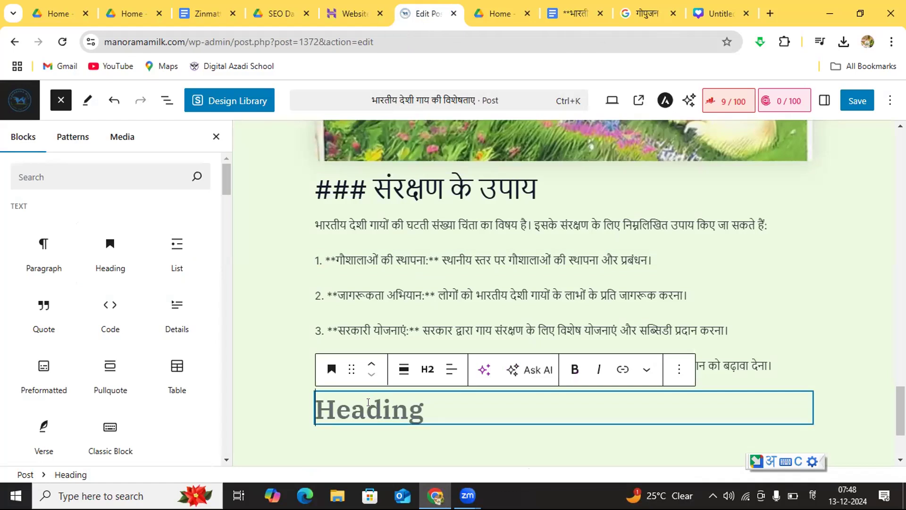
key("ctrl+v")
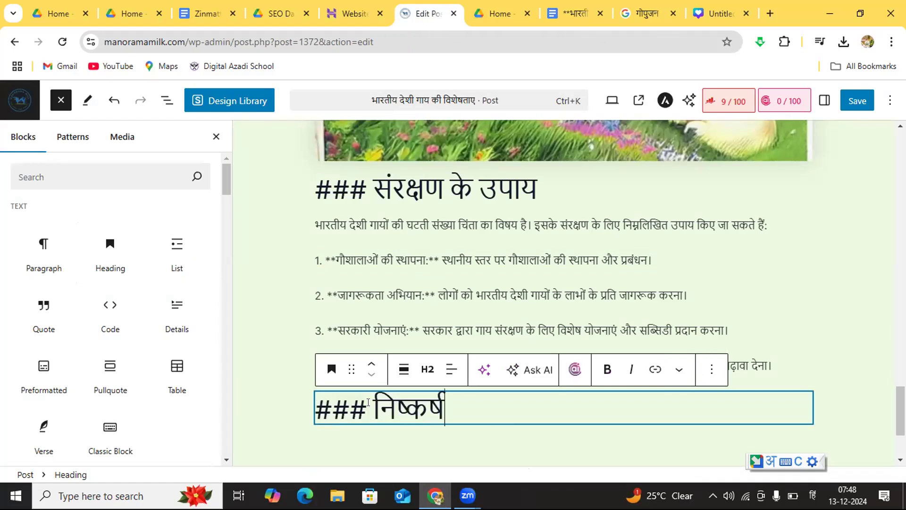
Step: Copy the conclusion paragraph from the Google Docs draft into a new paragraph below the "निष्कर्ष" heading in the WordPress post
left_click(404, 442)
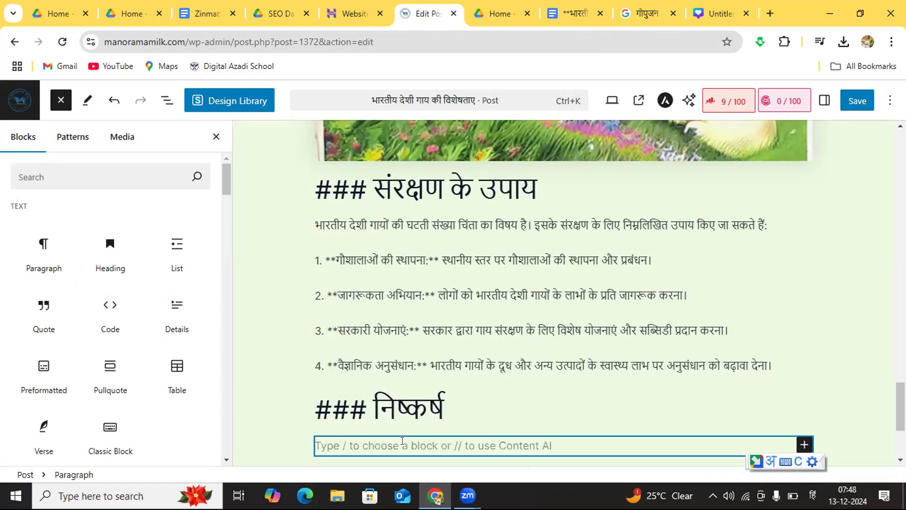
left_click(583, 15)
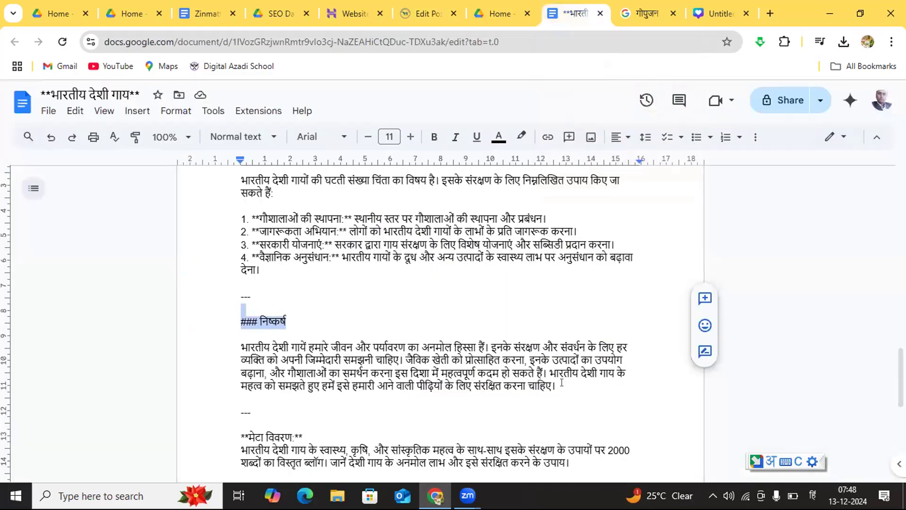
left_click_drag(561, 383, 241, 346)
key("ctrl+c")
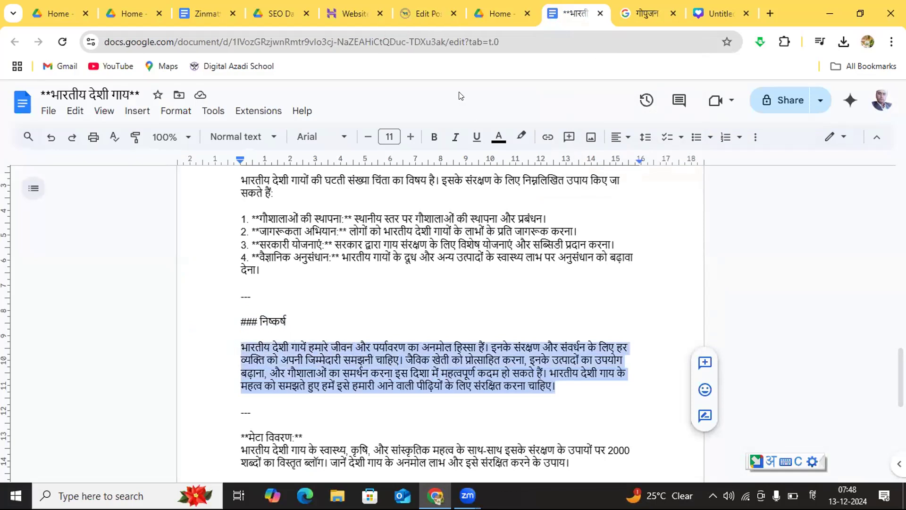
left_click(418, 14)
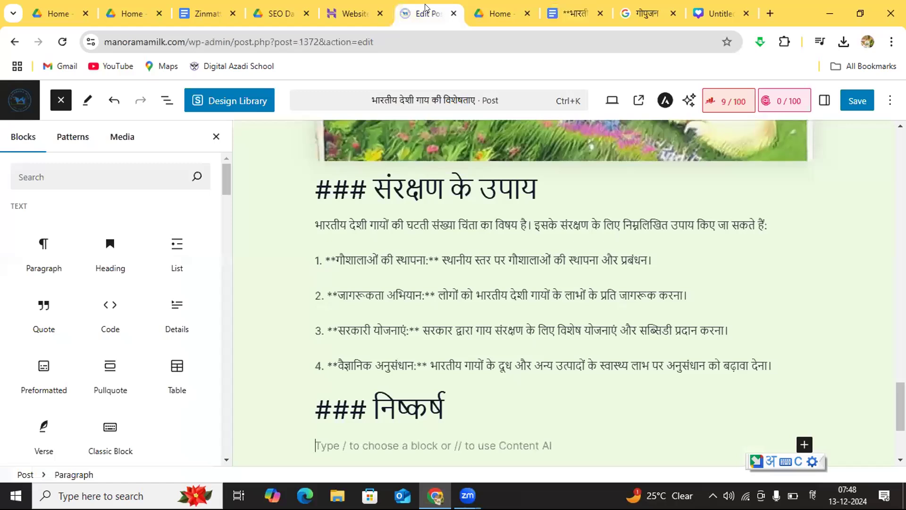
left_click(366, 444)
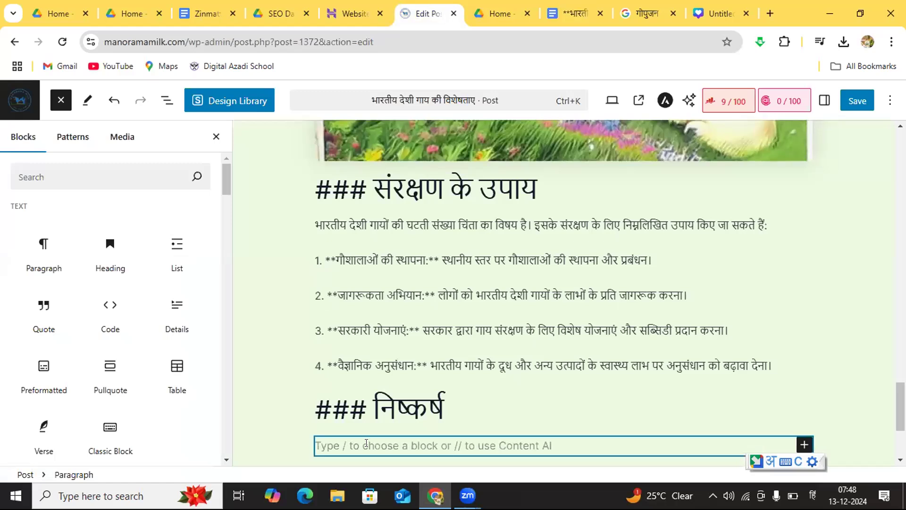
key("ctrl+v")
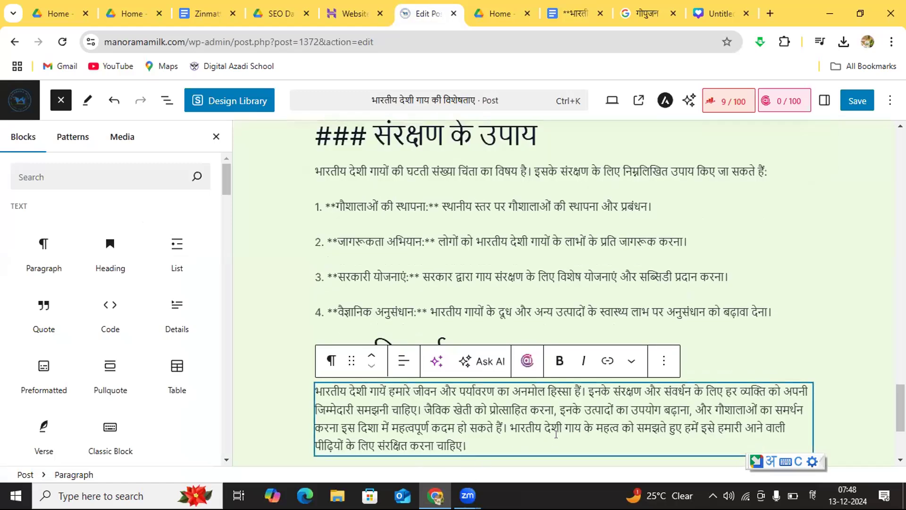
Step: Add an empty Heading block below the conclusion paragraph at the end of the post
scroll(451, 364, "down", 2)
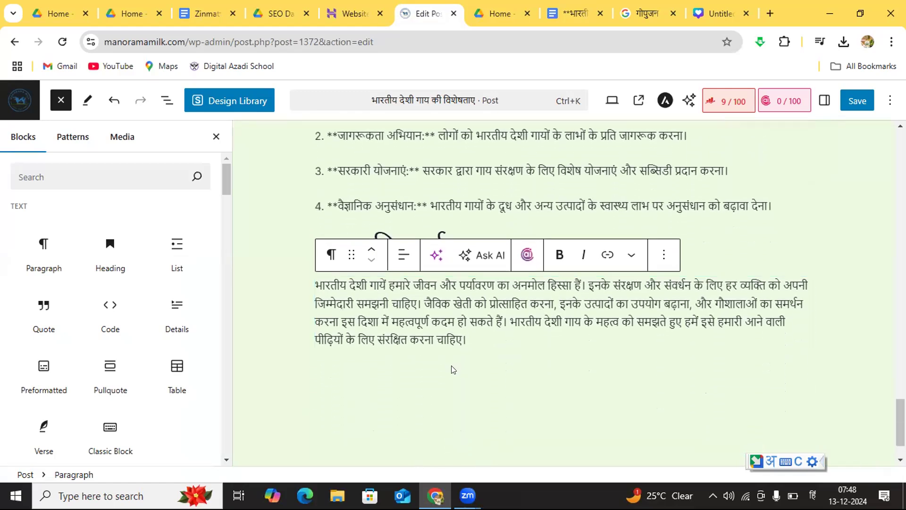
left_click(451, 365)
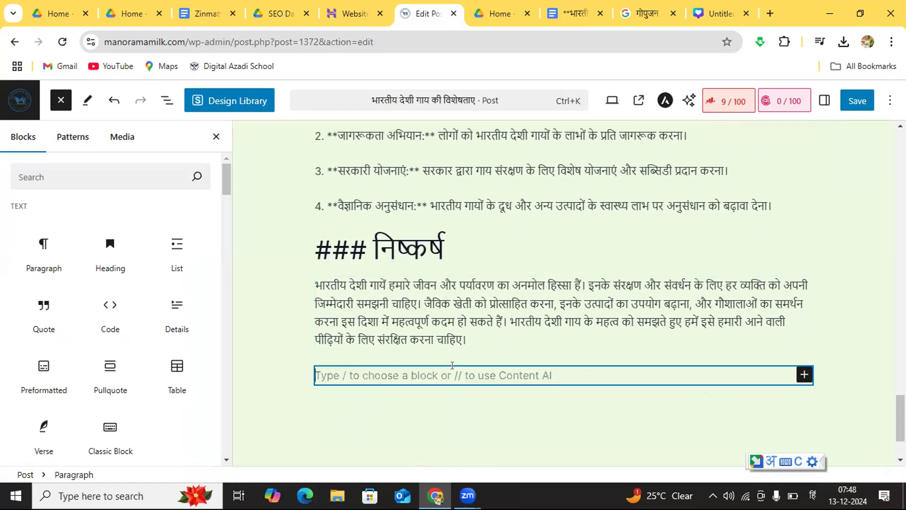
left_click(109, 248)
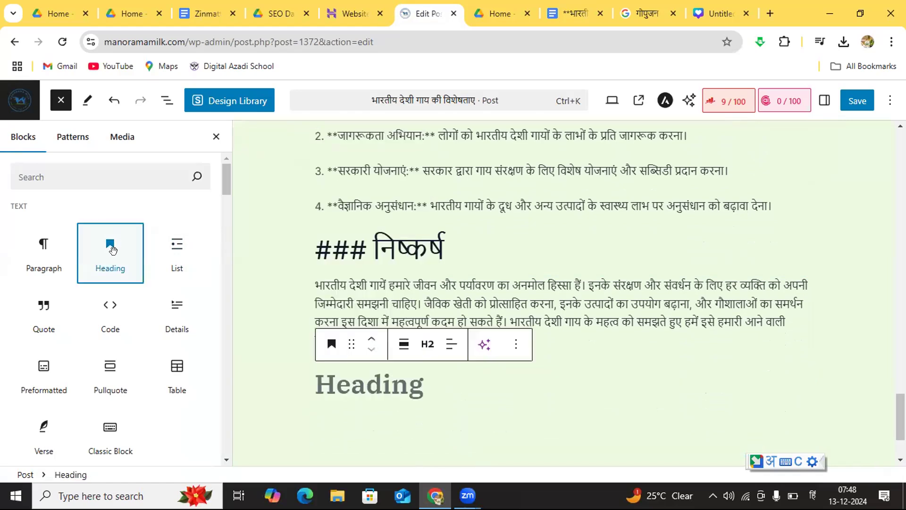
left_click(357, 376)
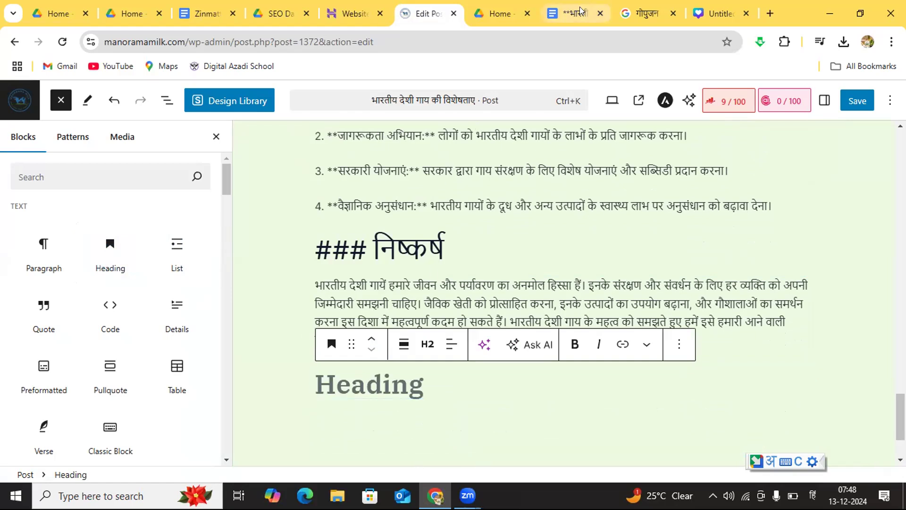
Step: Copy "**मेटा विवरण:**" from the Google Docs draft into the empty heading at the end of the WordPress post
left_click(557, 17)
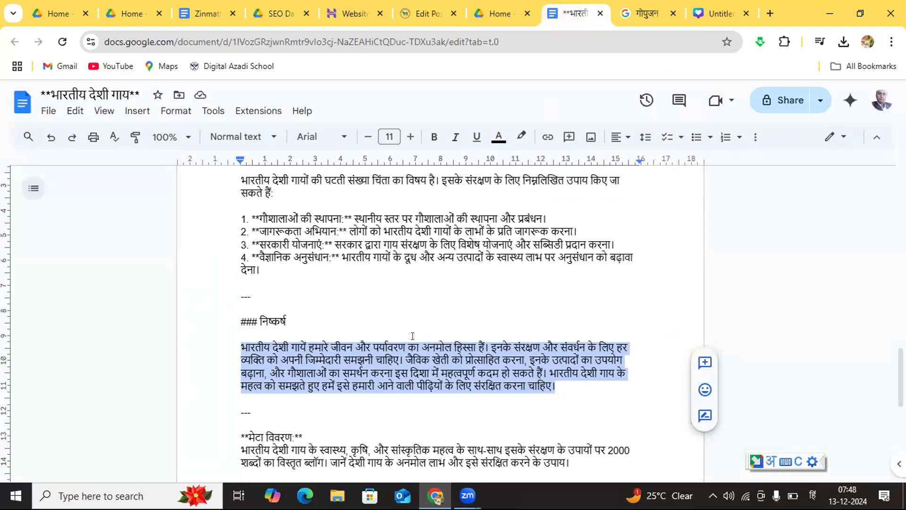
left_click(354, 413)
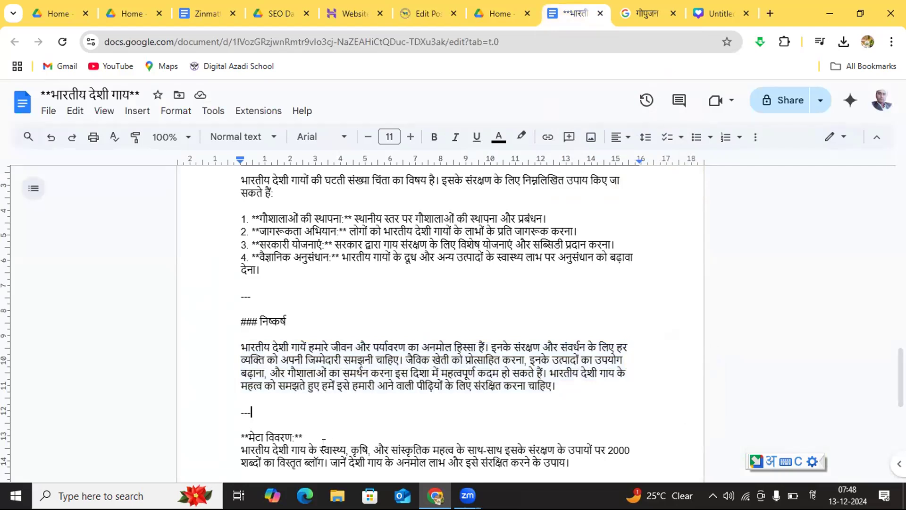
left_click_drag(314, 434, 232, 433)
key("ctrl+c")
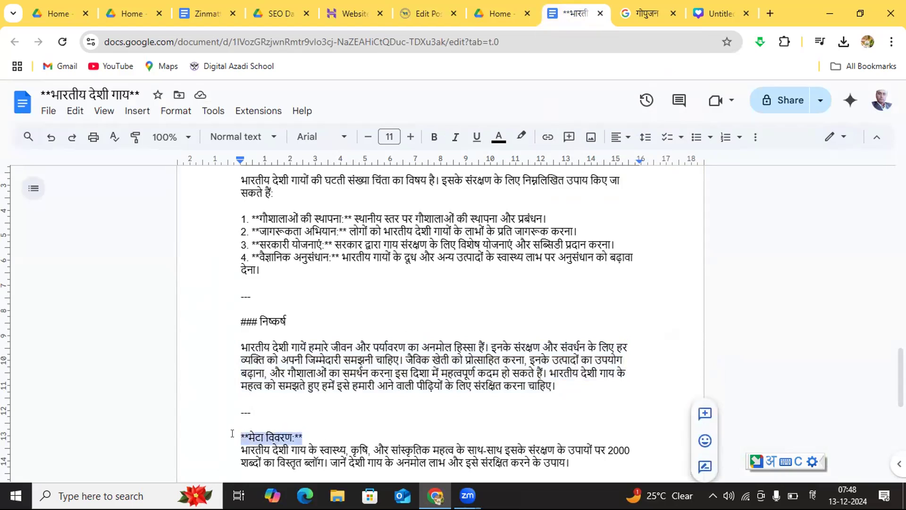
left_click(408, 10)
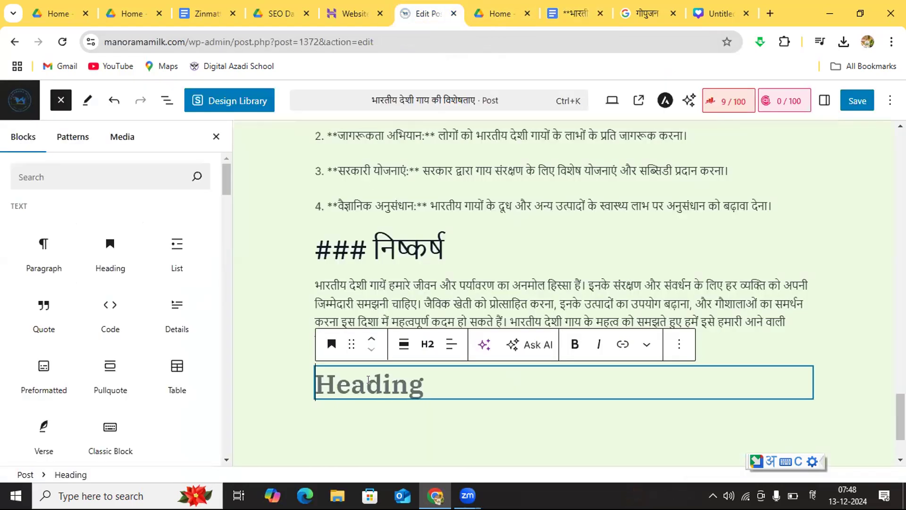
key("ctrl+v")
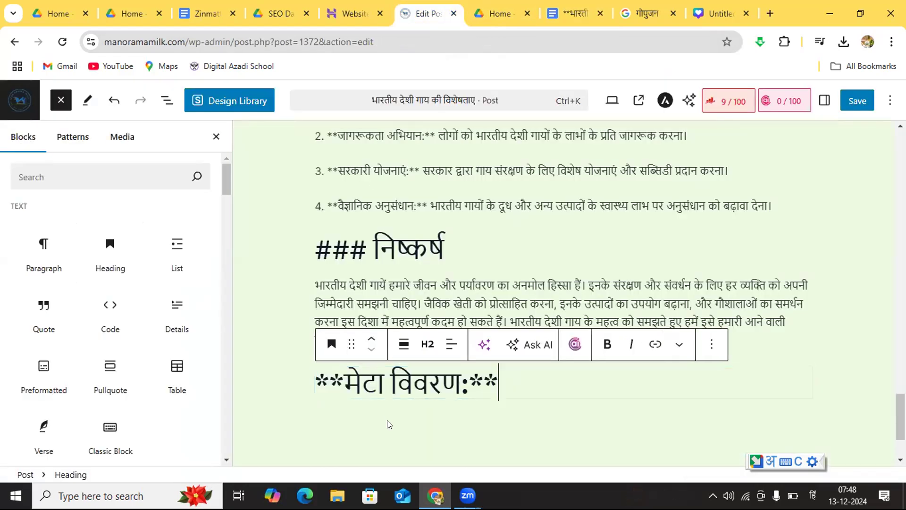
Step: Copy the two-line meta description from the Google Docs draft into a new paragraph below the "मेटा विवरण" heading in WordPress
key("Return")
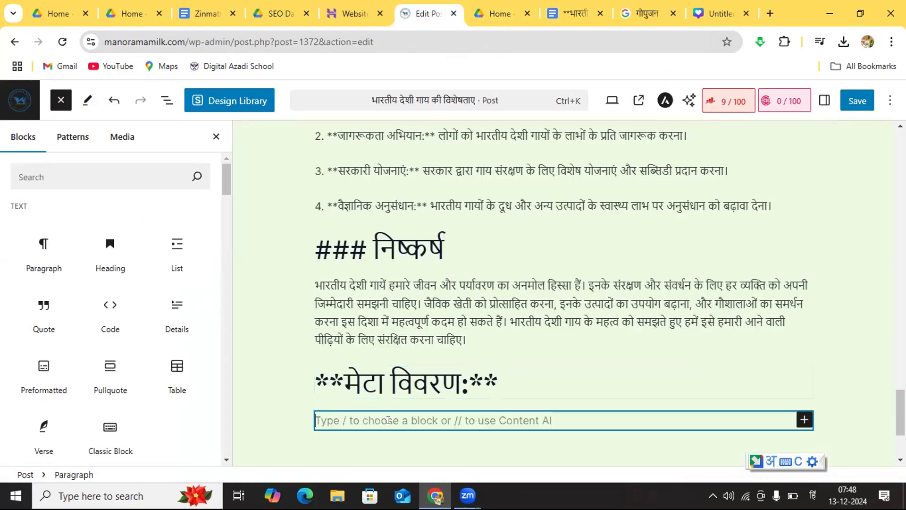
left_click(576, 7)
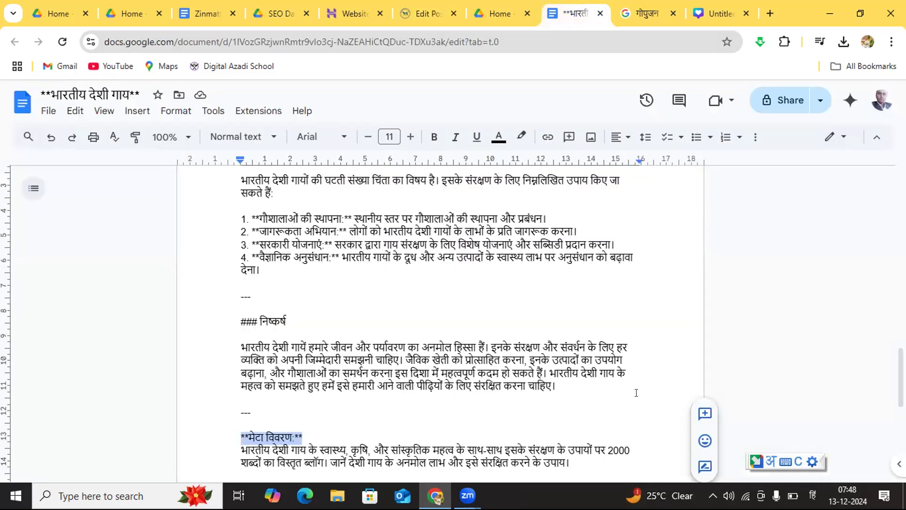
left_click(635, 455)
key("Down")
key("Down")
key("Down")
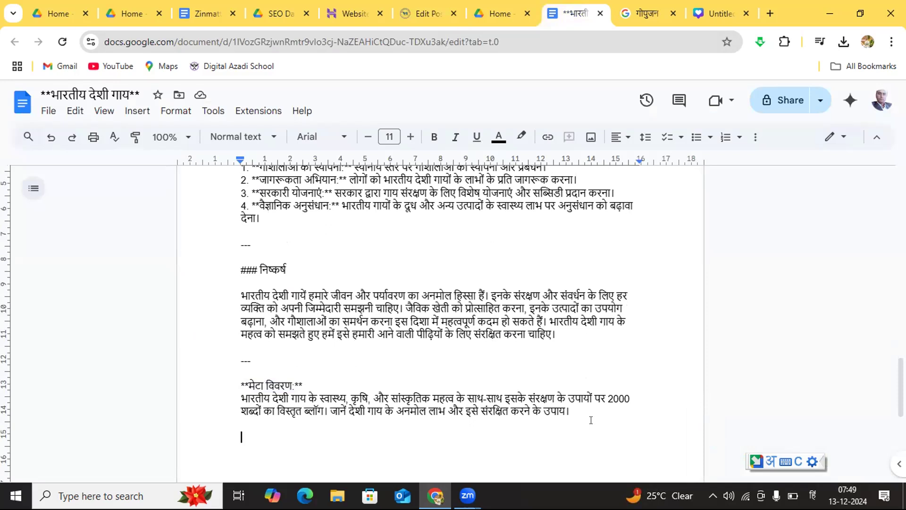
left_click_drag(586, 414, 222, 397)
key("ctrl+c")
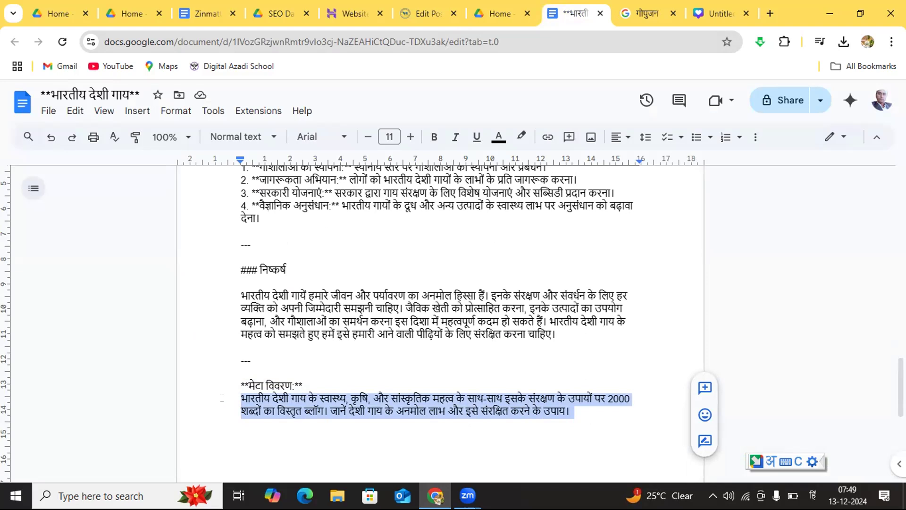
left_click(428, 10)
left_click(369, 421)
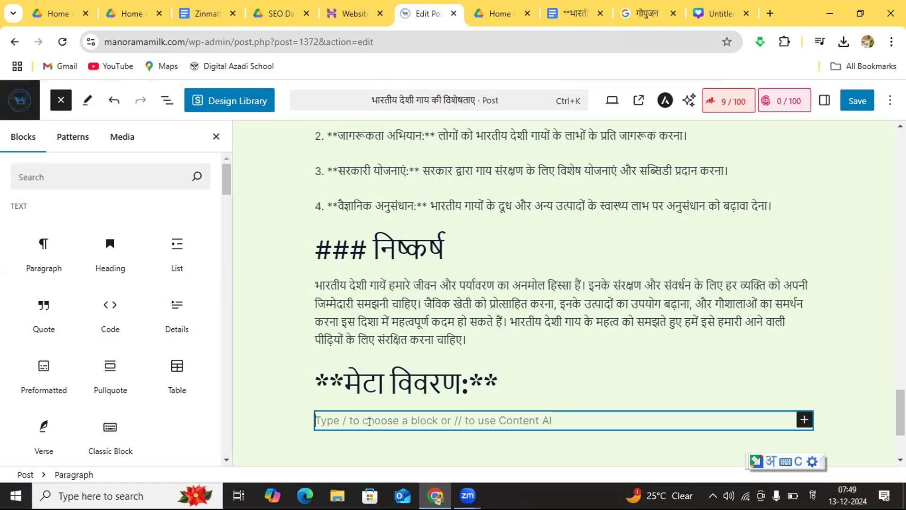
key("ctrl+v")
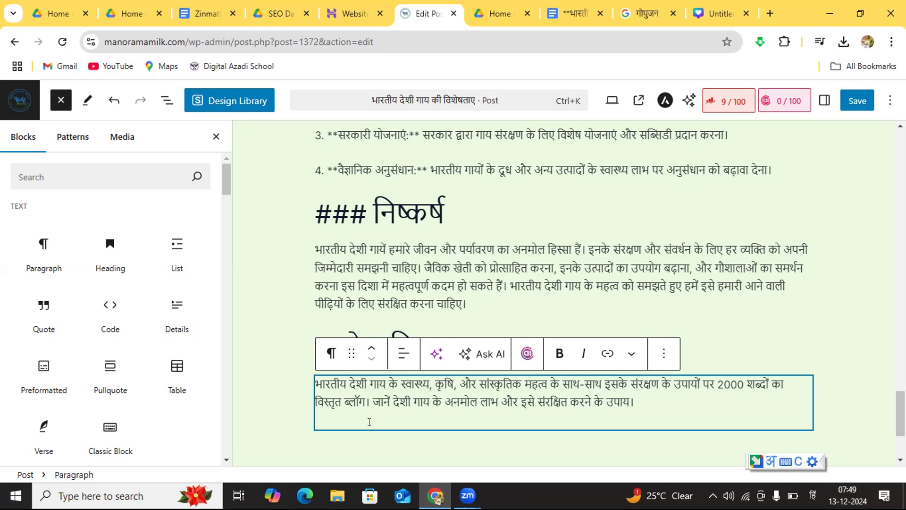
Step: Save the updated post and close the block inserter
left_click(780, 326)
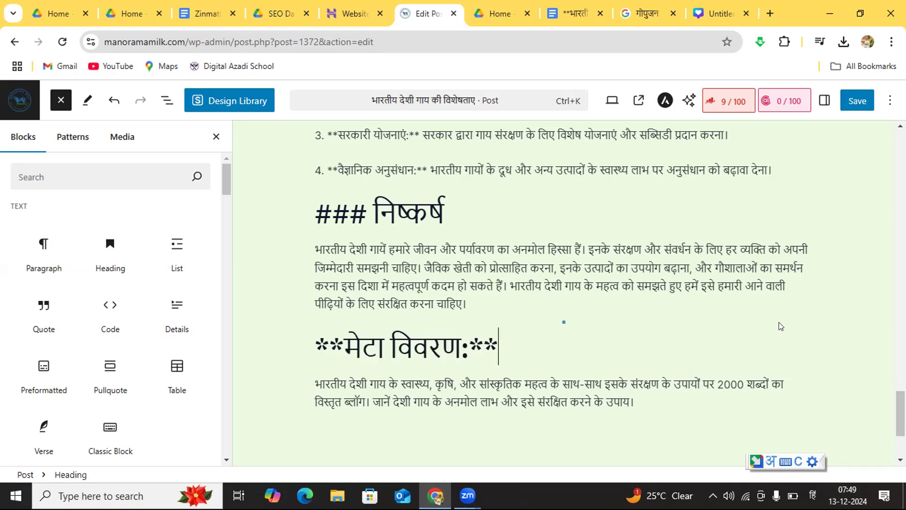
left_click(842, 231)
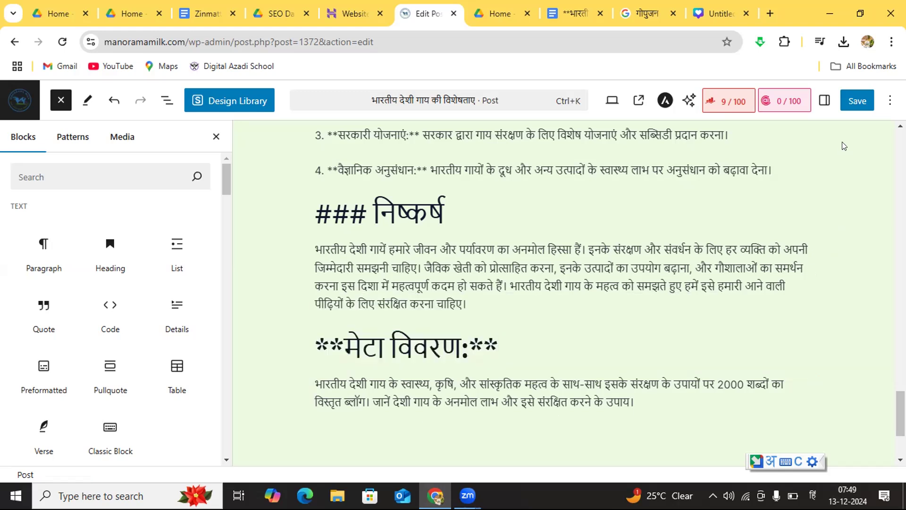
left_click(858, 101)
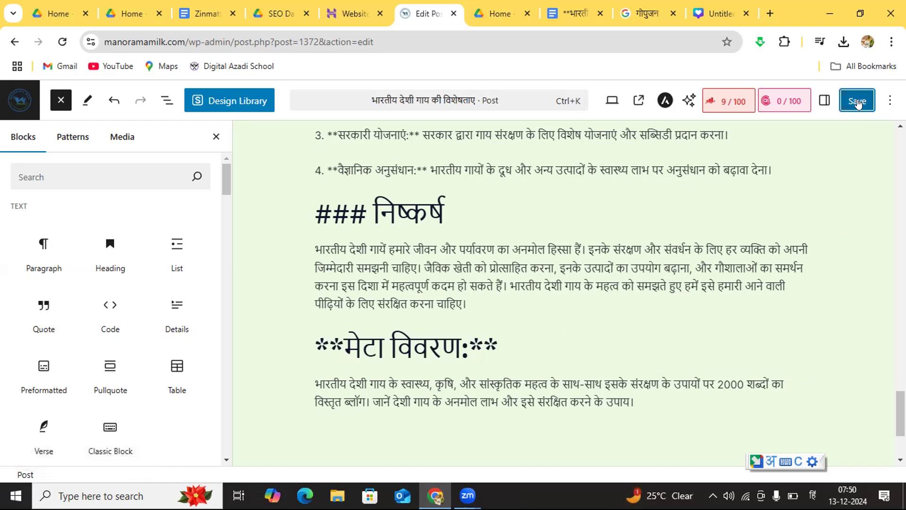
left_click(857, 102)
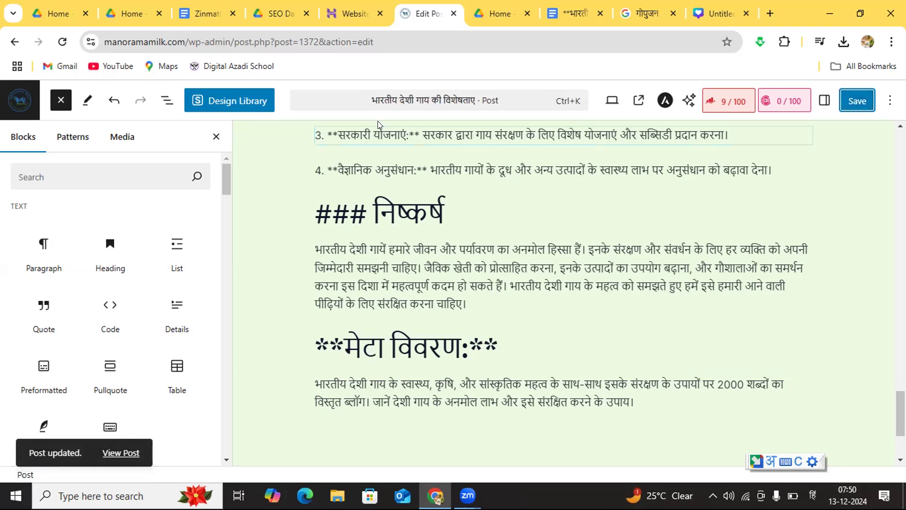
left_click(217, 136)
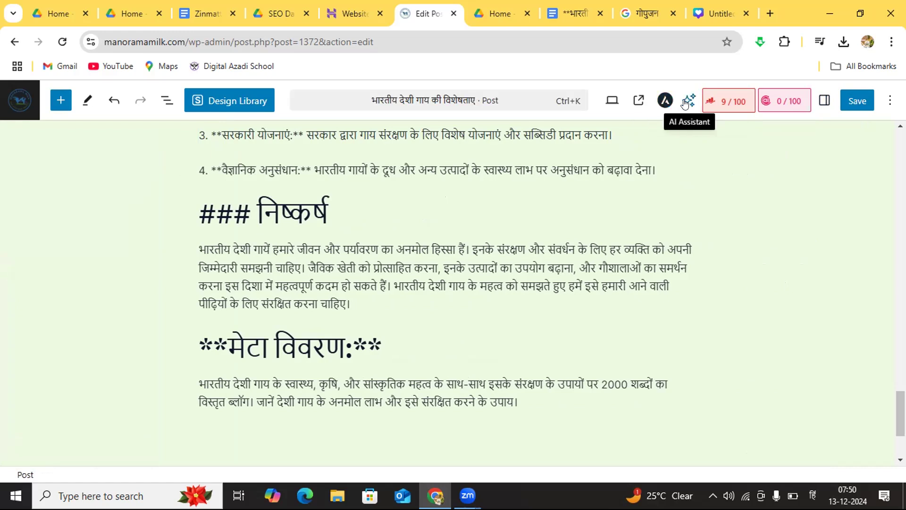
Step: Open the post's Rank Math SEO settings and examine the Basic SEO checks and the other error categories
left_click(720, 102)
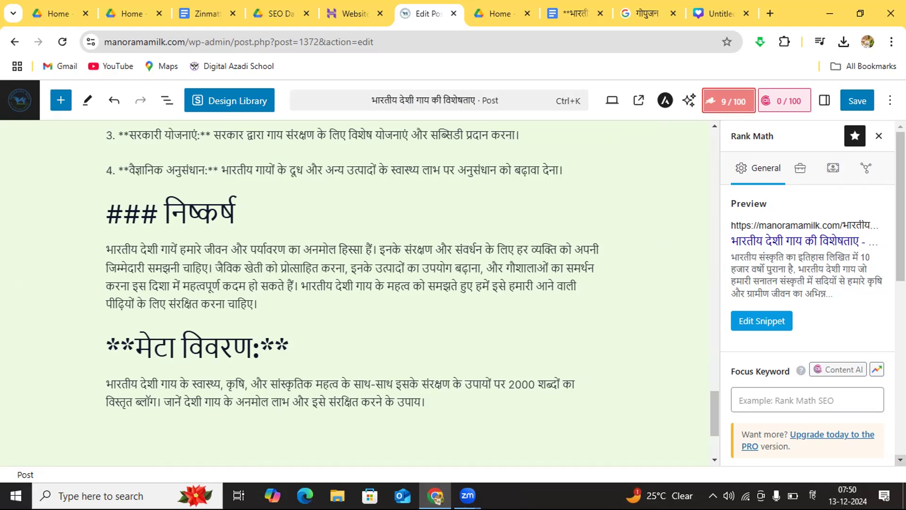
scroll(900, 459, "down", 5)
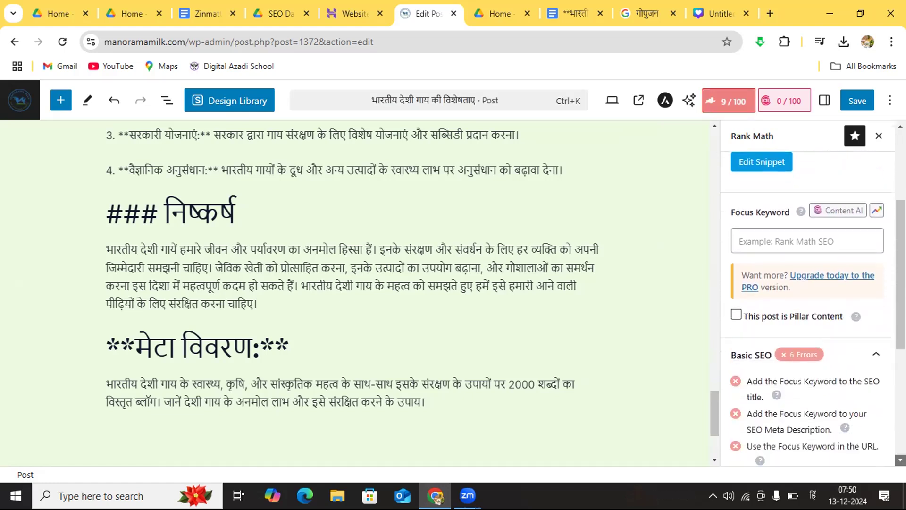
scroll(900, 460, "down", 1)
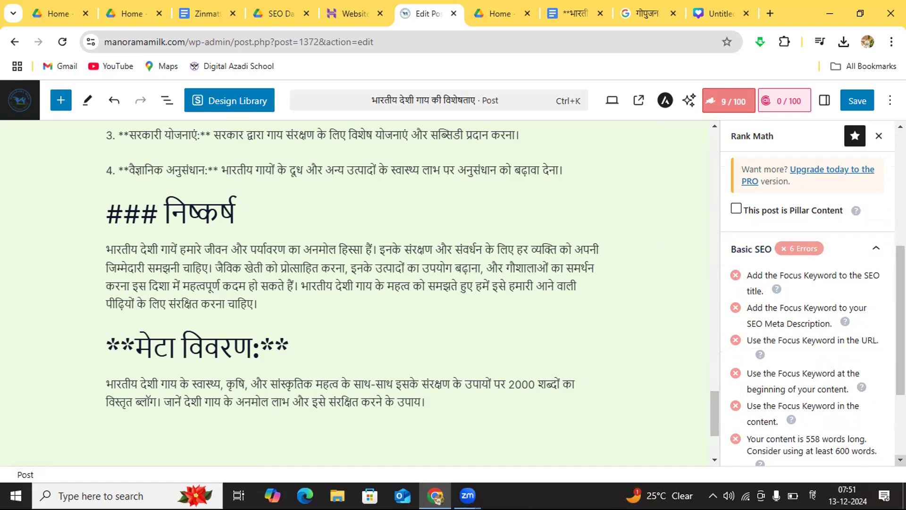
scroll(808, 307, "down", 2)
scroll(794, 442, "down", 2)
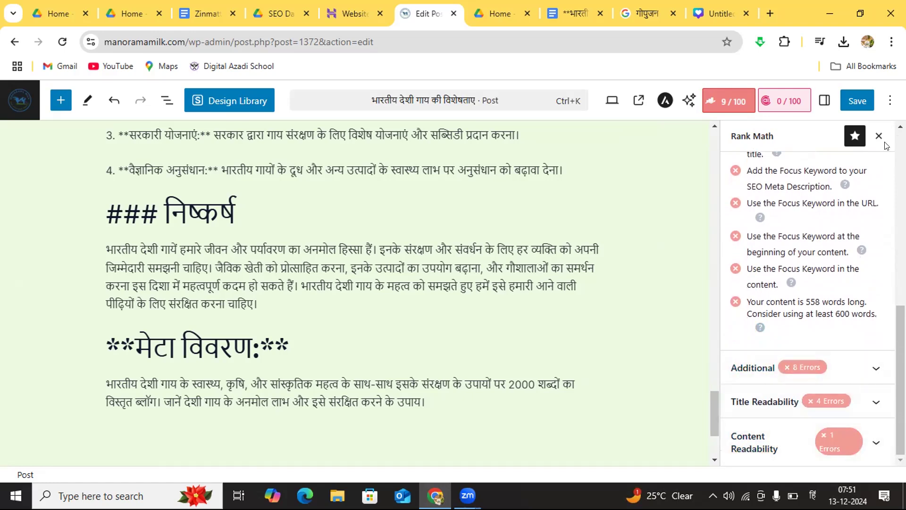
scroll(813, 294, "up", 3)
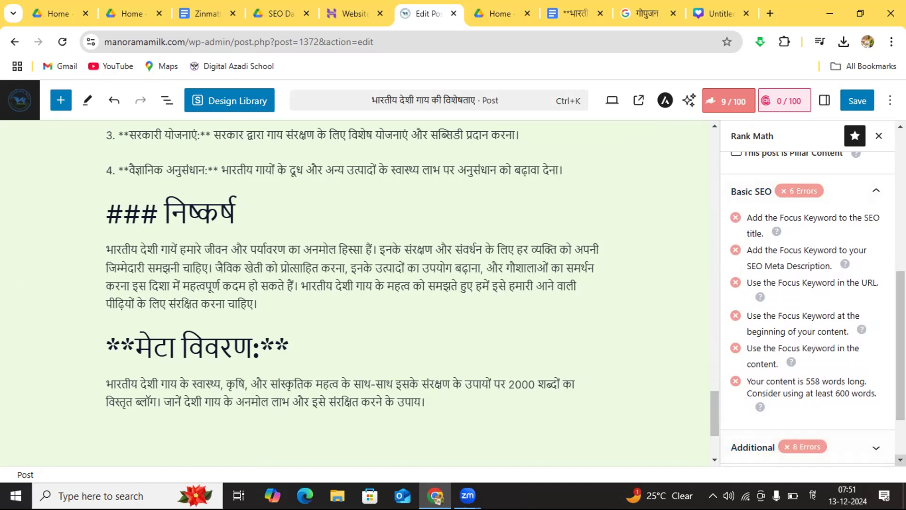
scroll(746, 413, "down", 2)
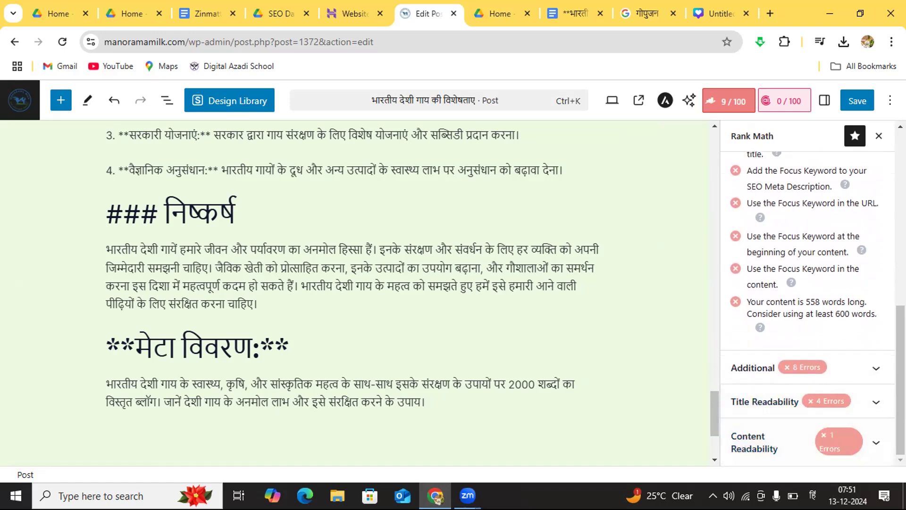
scroll(808, 292, "up", 3)
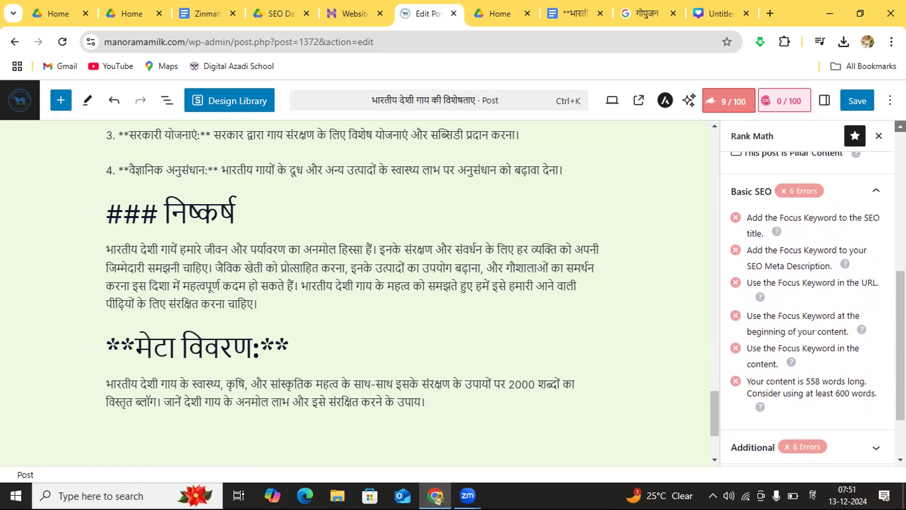
scroll(808, 292, "up", 1)
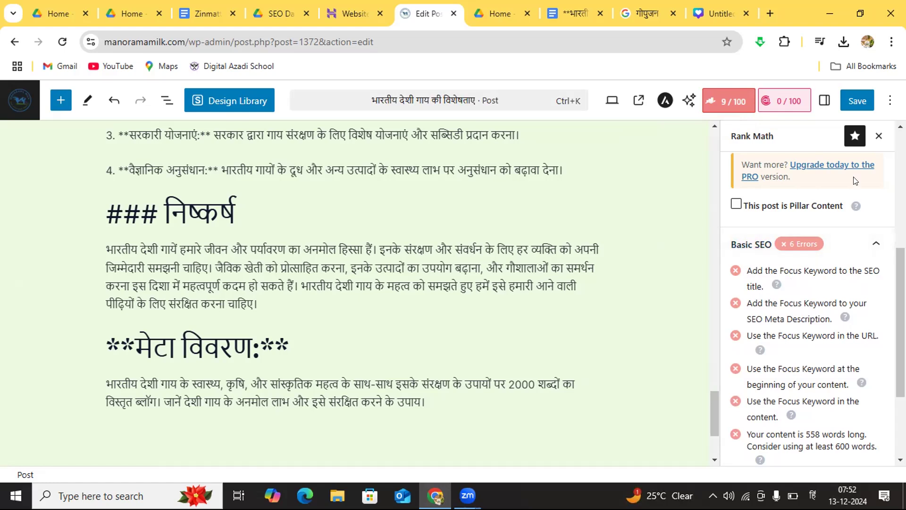
scroll(759, 215, "up", 3)
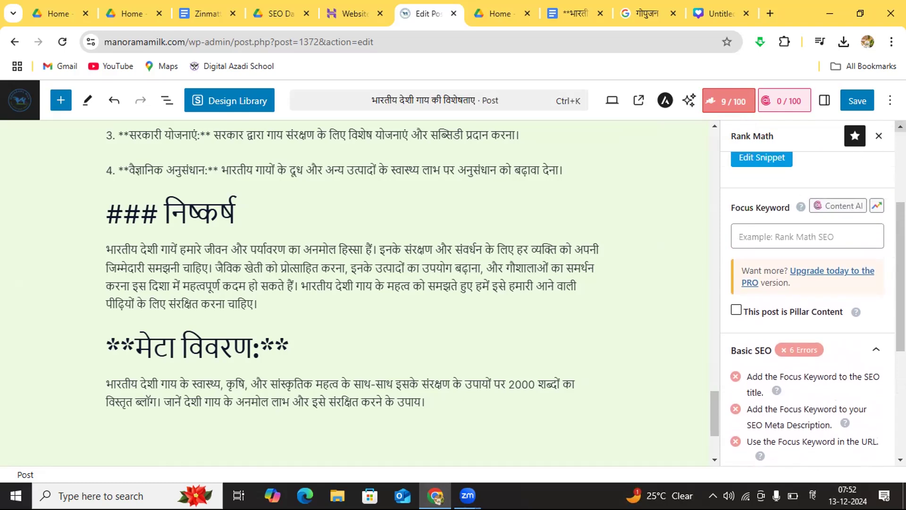
scroll(900, 126, "up", 2)
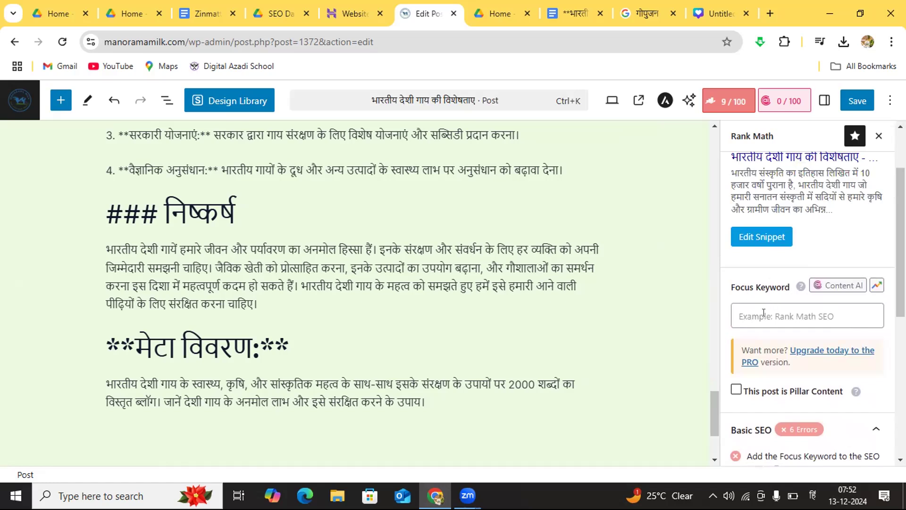
Step: Set the Rank Math focus keyword to "भारतीय देशी गाय", copied from the post title
left_click(714, 127)
scroll(714, 126, "up", 20)
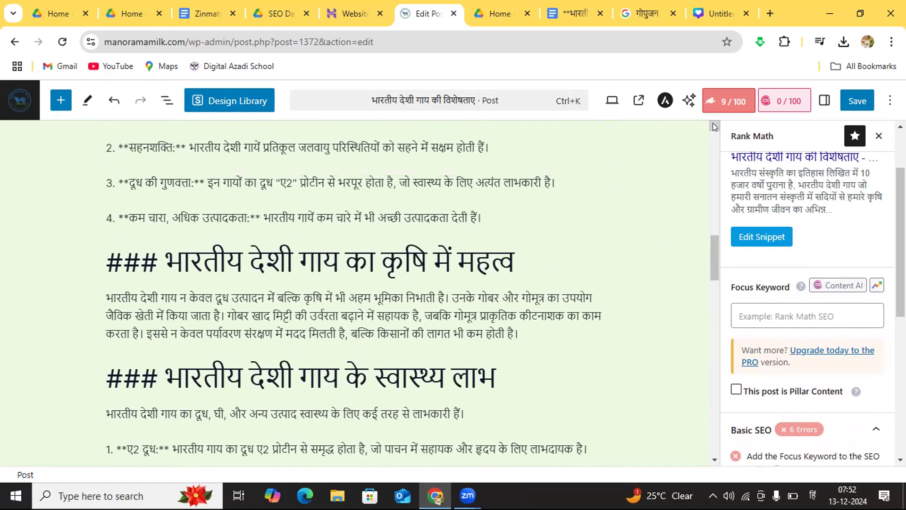
scroll(714, 126, "up", 10)
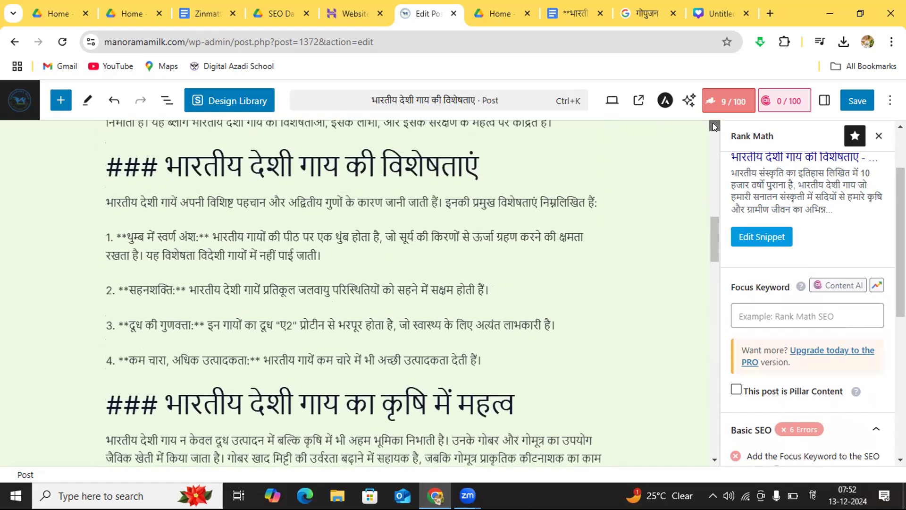
scroll(714, 126, "up", 3)
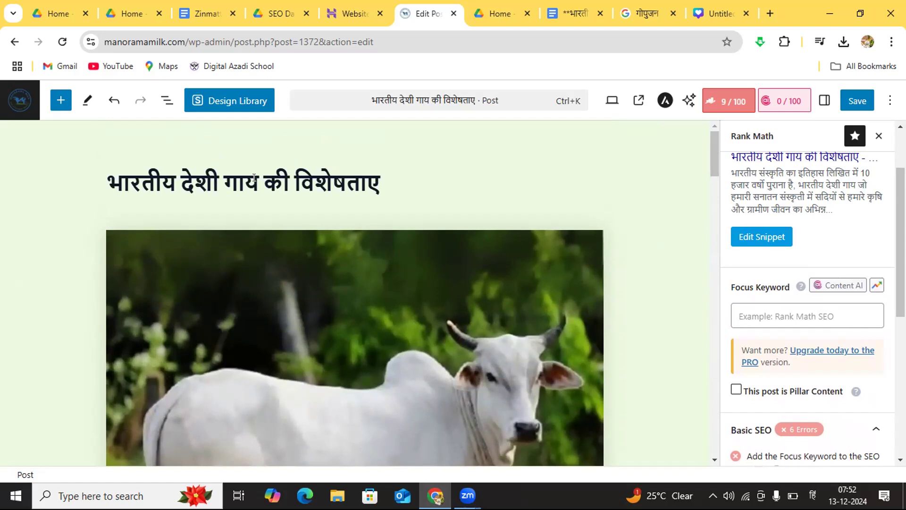
left_click_drag(255, 179, 102, 169)
key("ctrl+c")
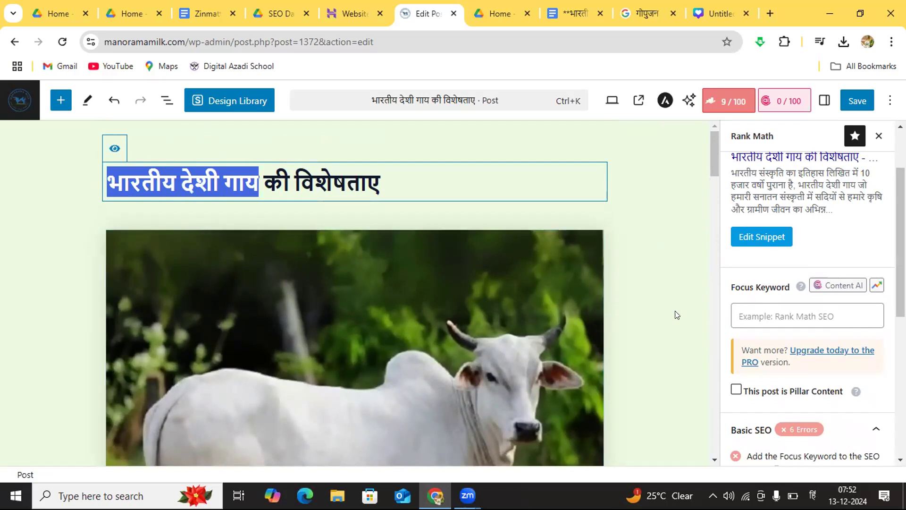
left_click(740, 310)
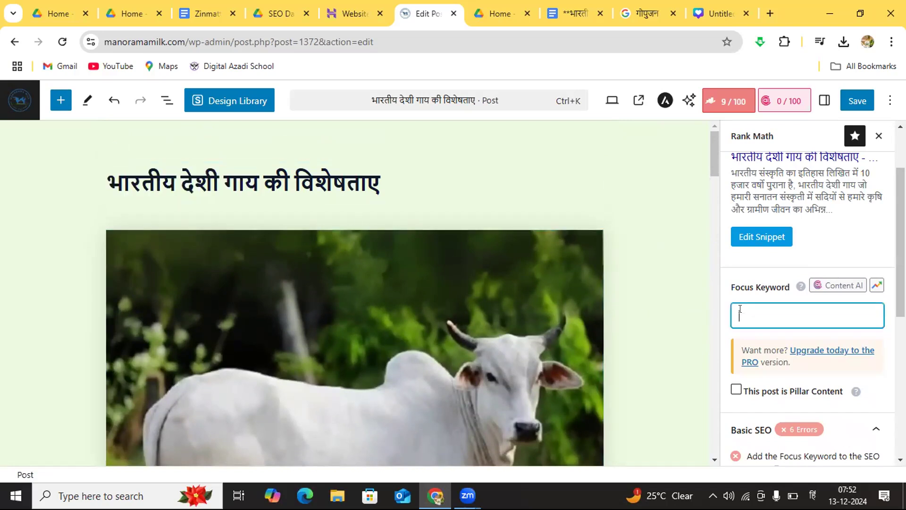
key("ctrl+v")
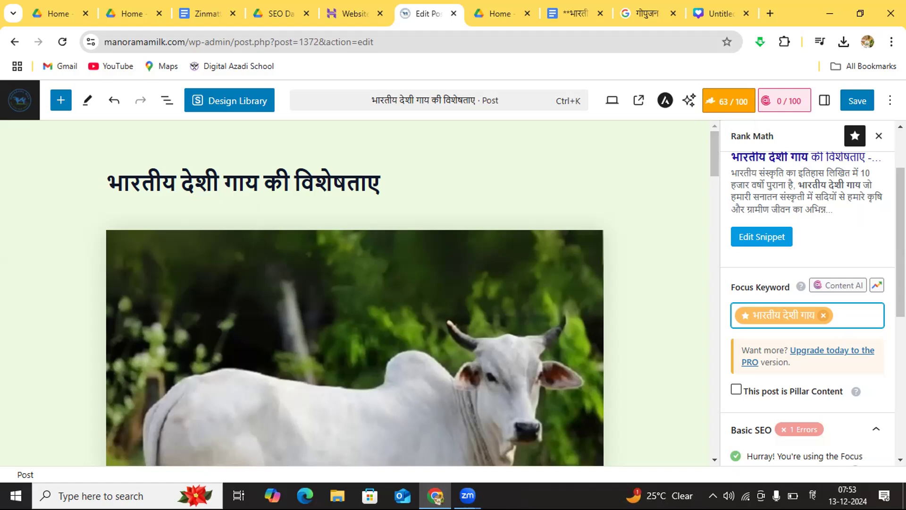
Step: Review the Basic SEO checks for the focus keyword and look through the post content down to its end
left_click(900, 459)
left_click(900, 460)
left_click(901, 459)
left_click(901, 460)
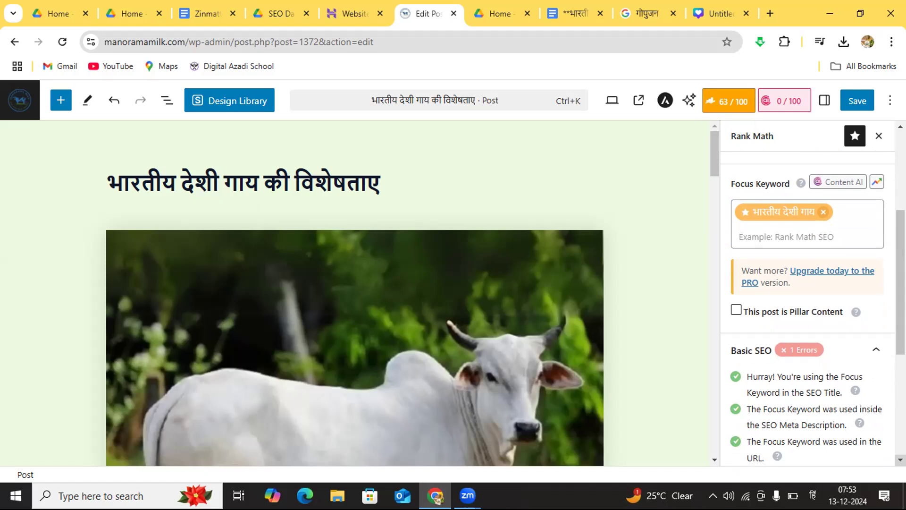
scroll(807, 311, "down", 2)
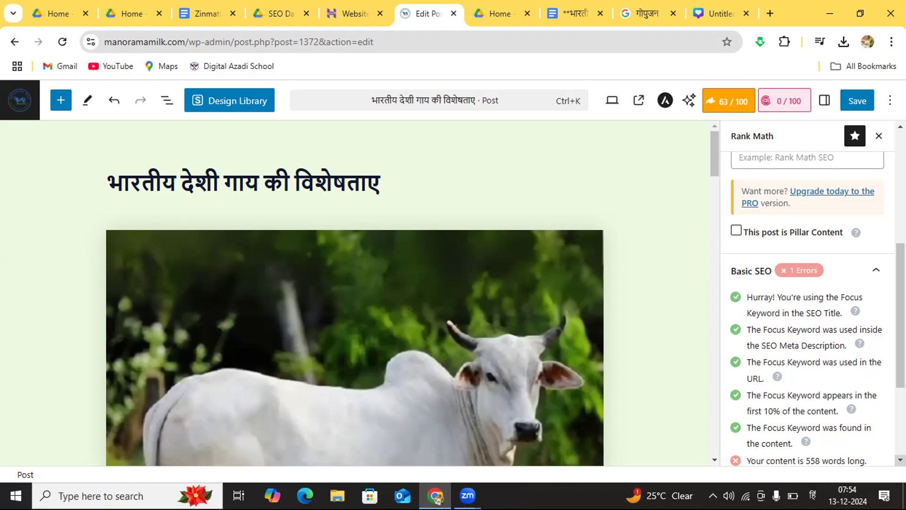
left_click(715, 461)
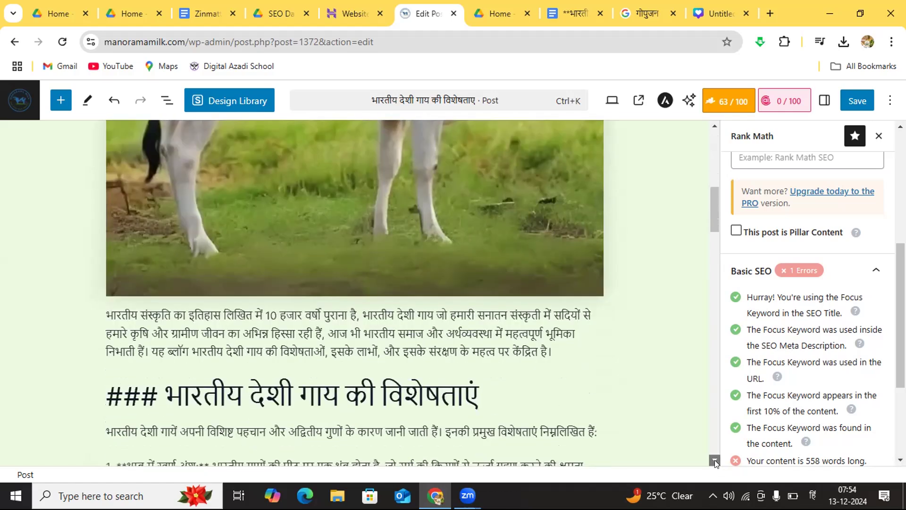
left_click_drag(714, 460, 715, 460)
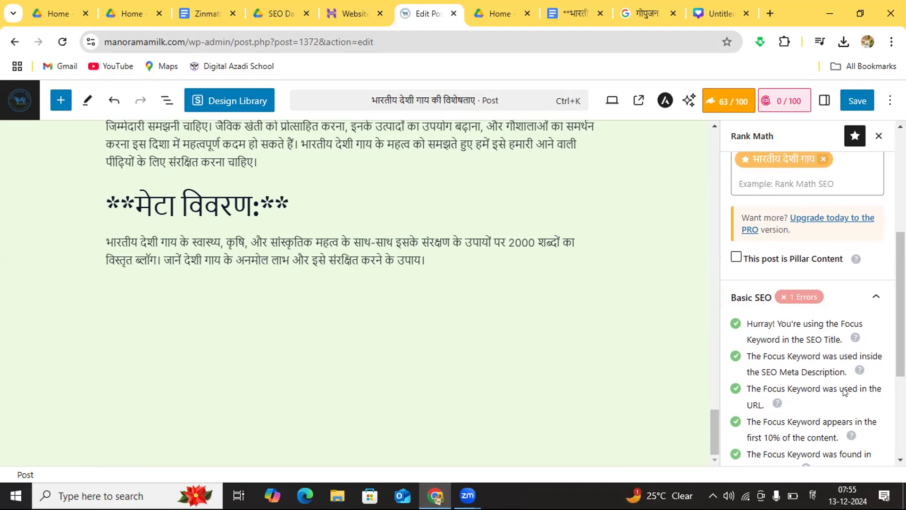
Step: Examine the content-length check in Basic SEO and look through the post from its title to the introduction
scroll(901, 459, "down", 2)
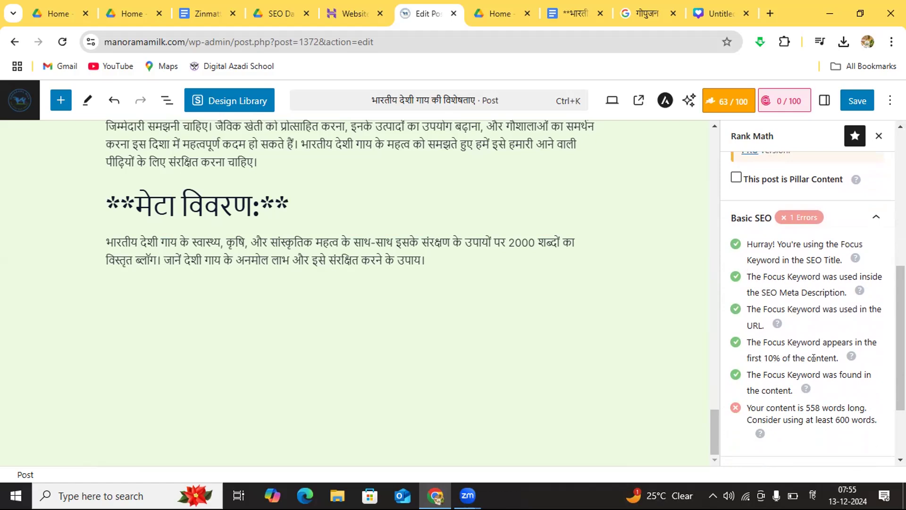
left_click(714, 126)
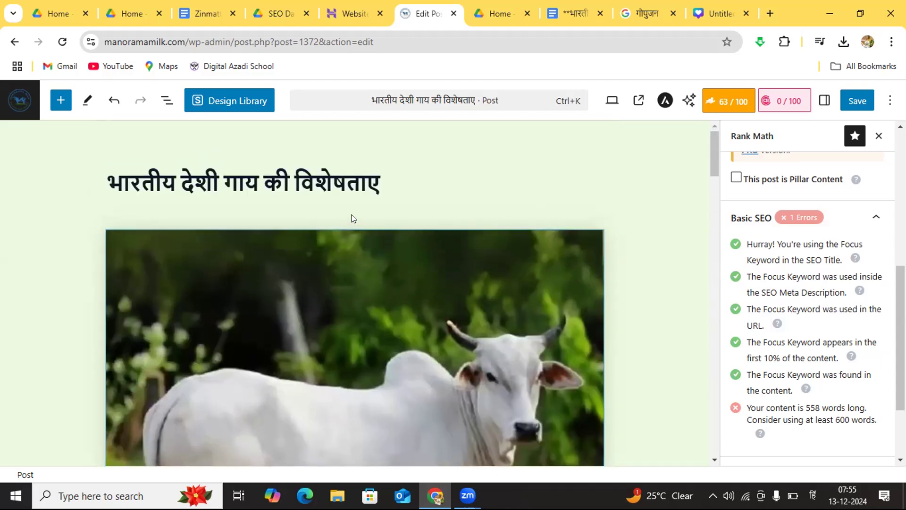
left_click(715, 458)
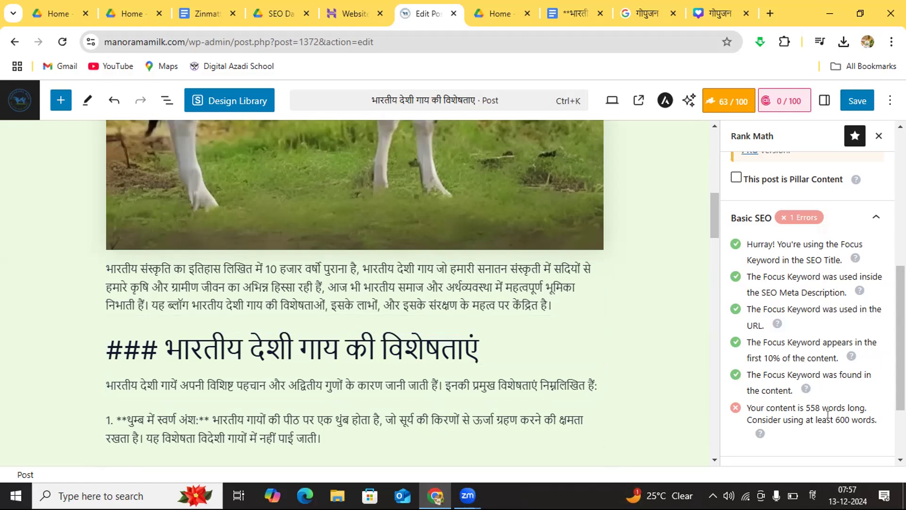
Step: Expand the Additional checks of the post's Rank Math SEO analysis and examine the keyword density, external link and internal link items
scroll(901, 459, "down", 2)
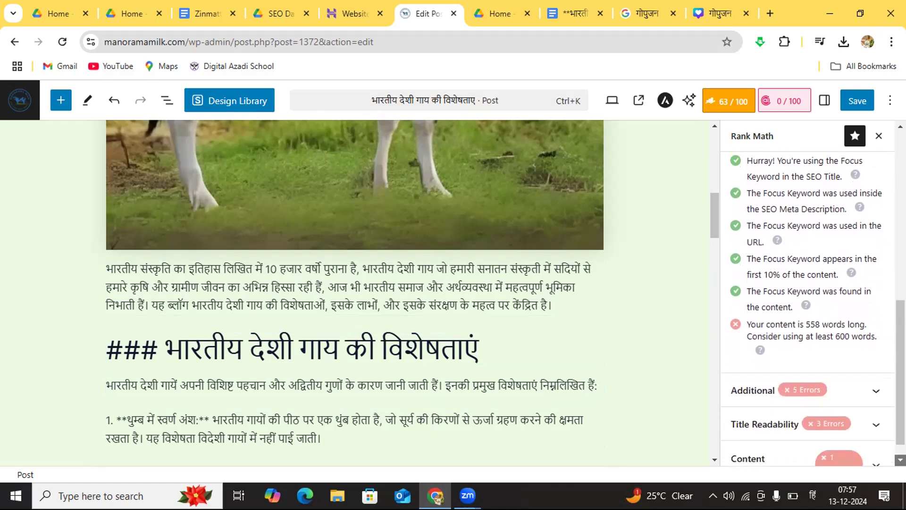
scroll(900, 459, "down", 1)
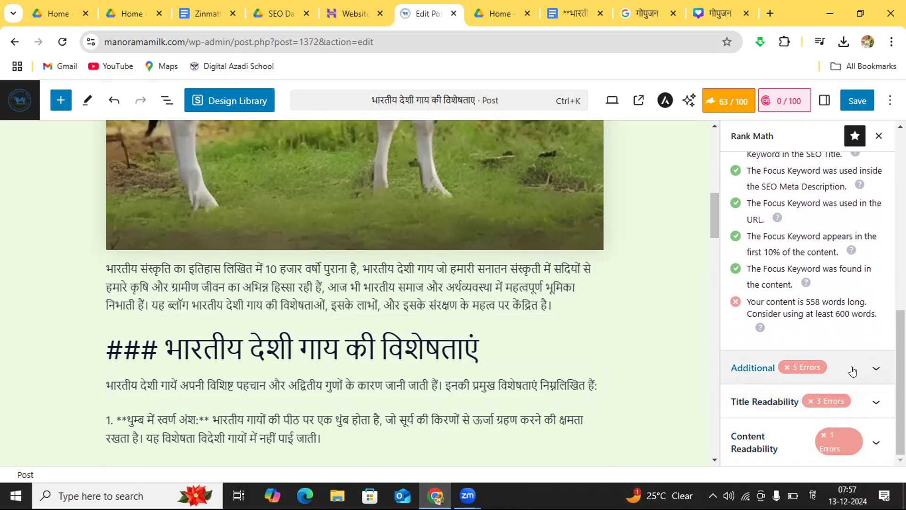
left_click(870, 367)
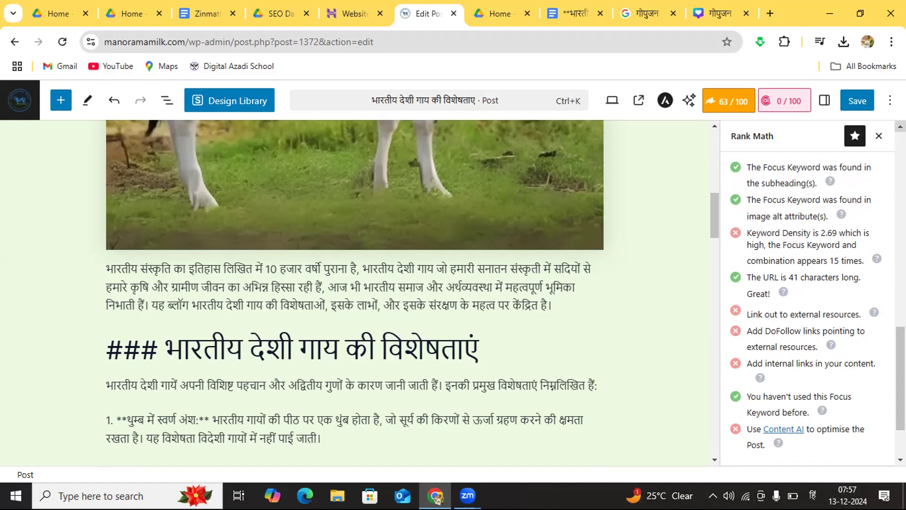
left_click(900, 126)
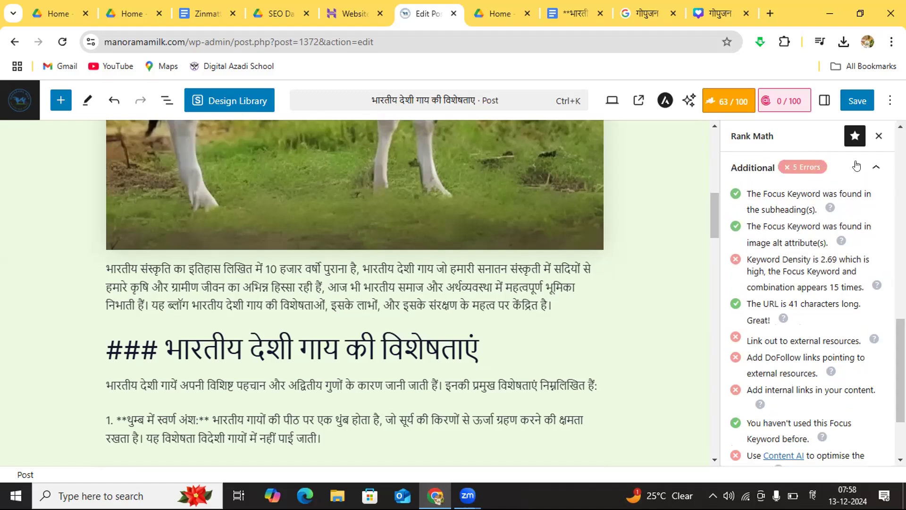
left_click(875, 166)
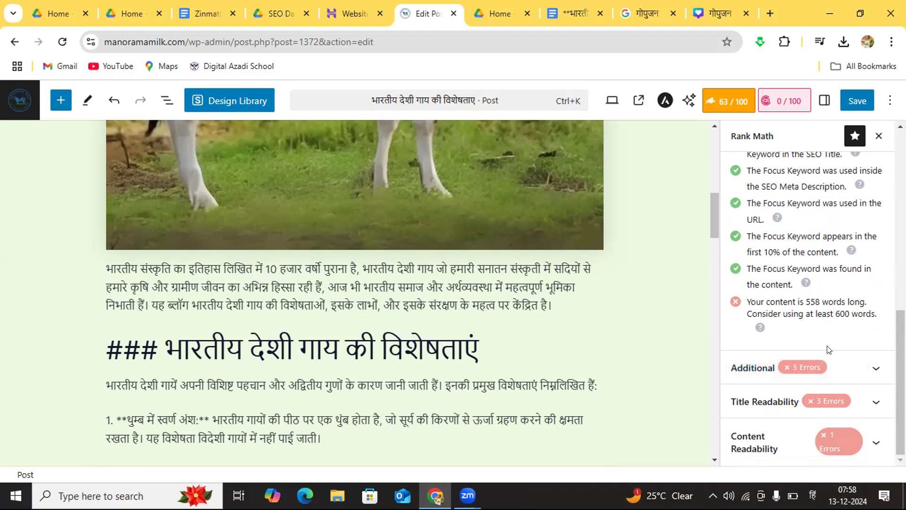
left_click(874, 371)
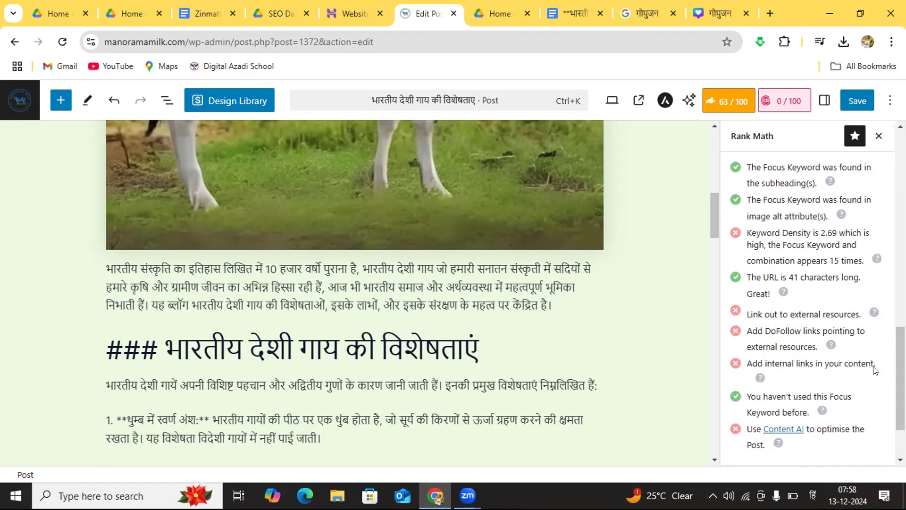
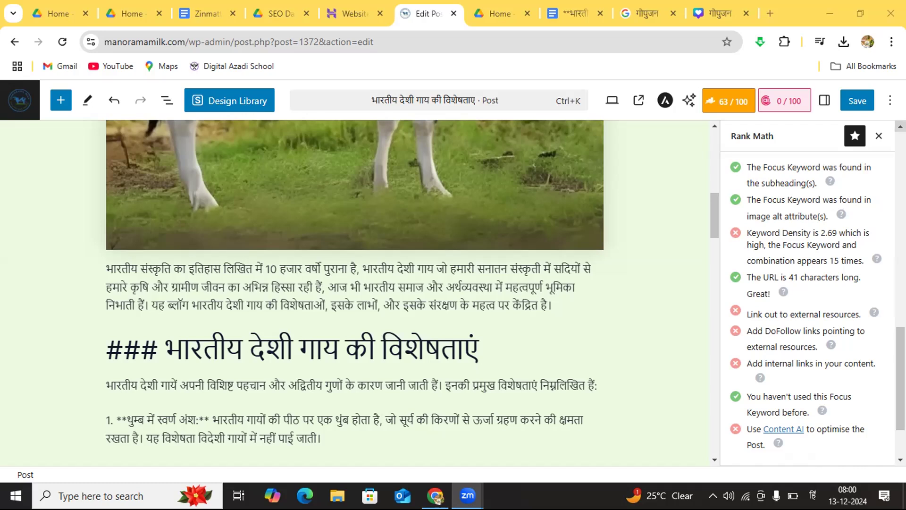
Step: Look through the post content from its title to the closing meta description and back, alongside the Additional SEO checks
scroll(807, 293, "up", 1)
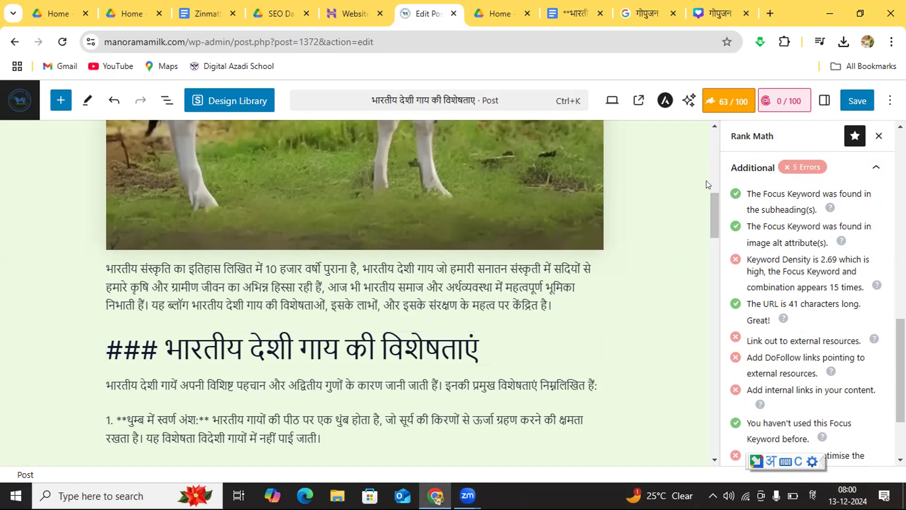
left_click(714, 126)
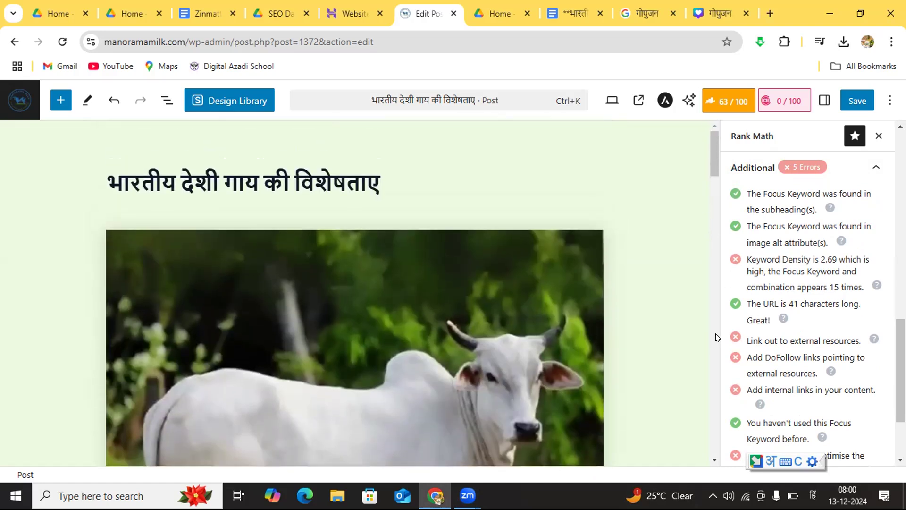
left_click(713, 460)
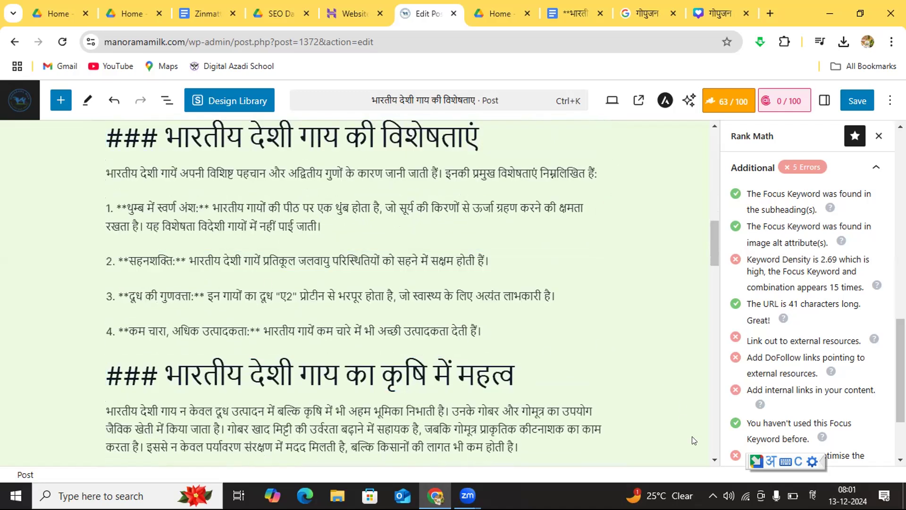
left_click(714, 460)
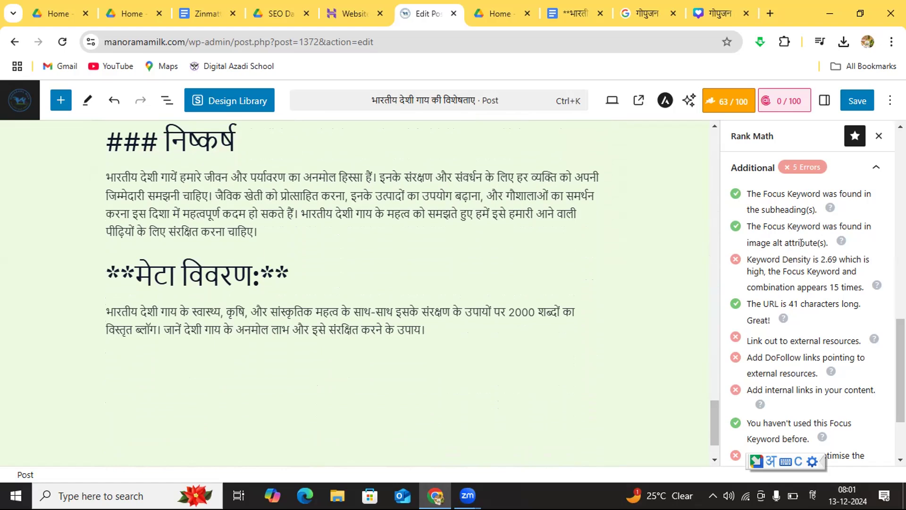
left_click(712, 130)
left_click(711, 129)
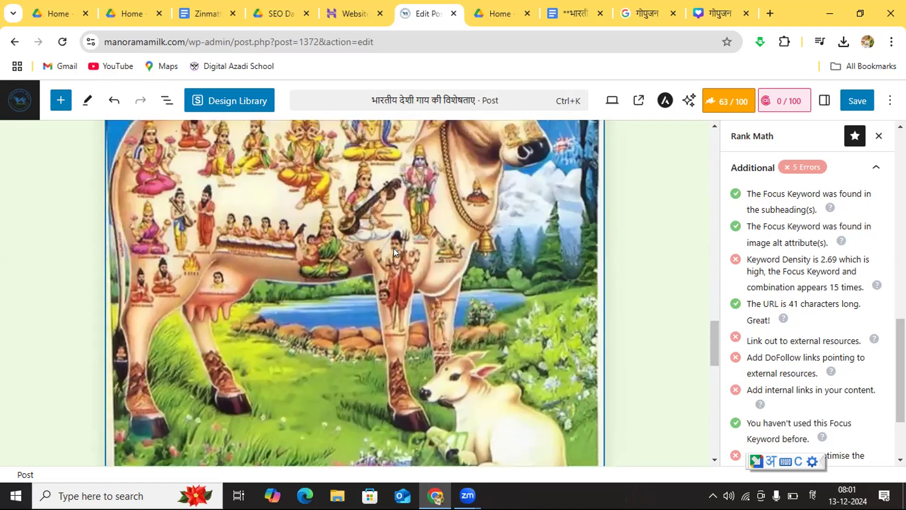
left_click(713, 126)
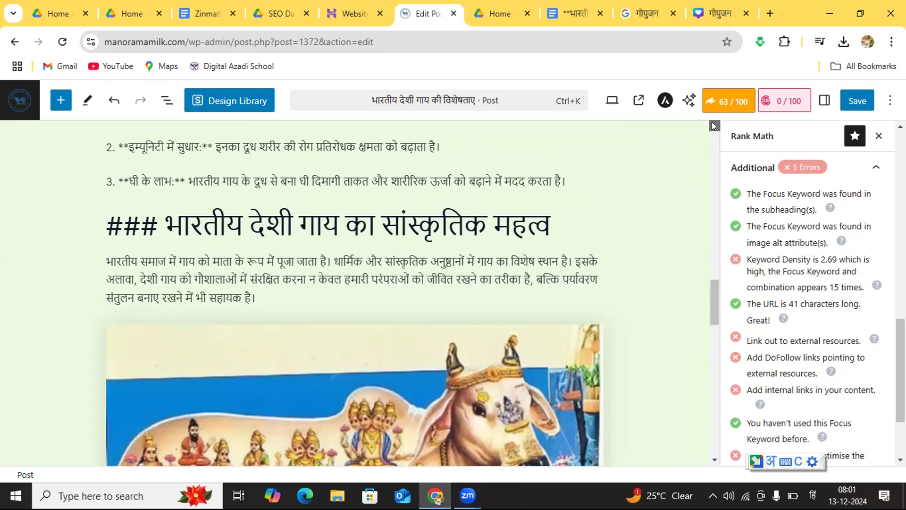
left_click(714, 125)
left_click(713, 125)
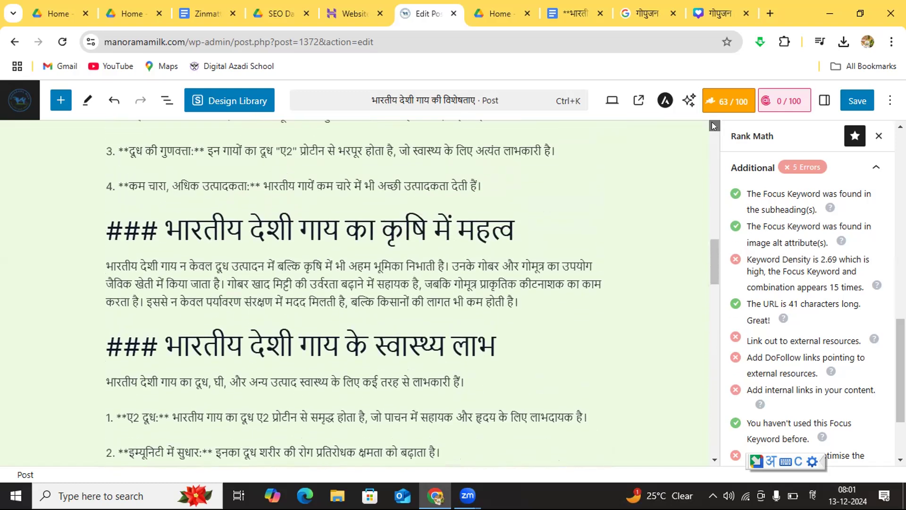
left_click(714, 125)
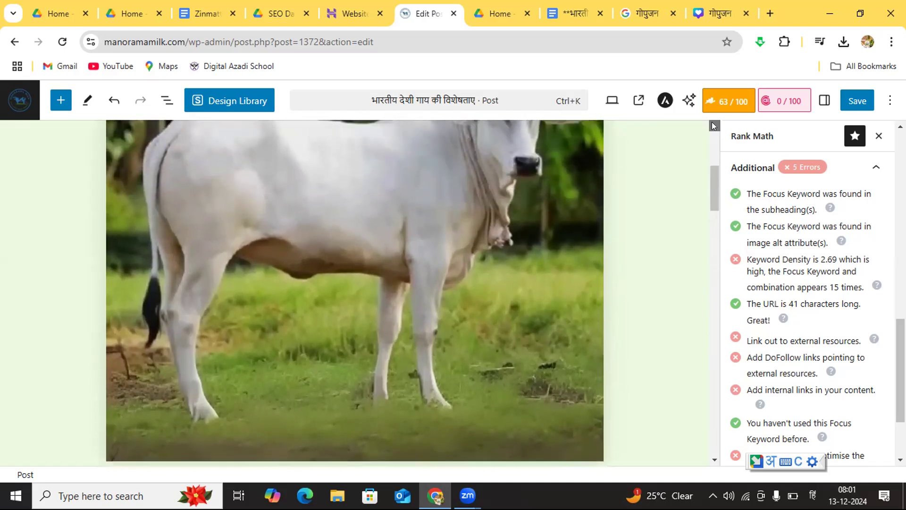
left_click(713, 125)
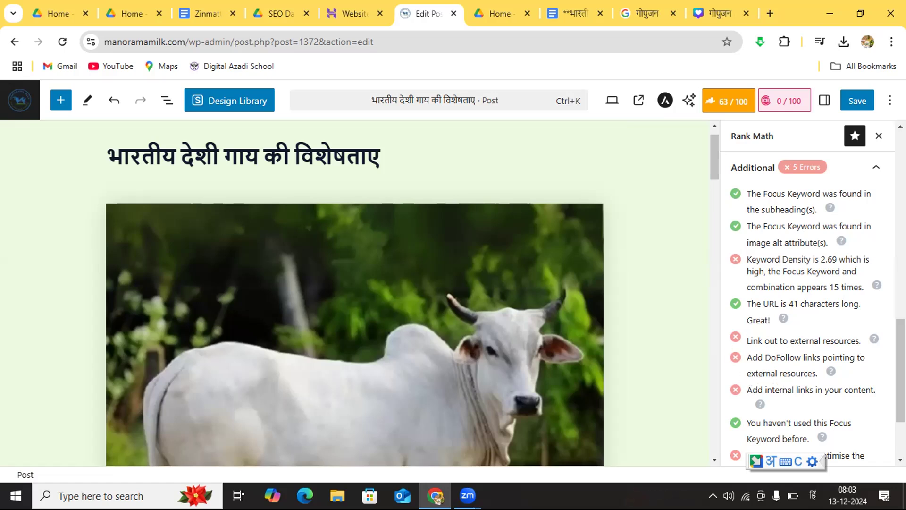
Step: Expand the Title Readability and Content Readability checks of the Rank Math analysis and examine their flagged items
left_click(900, 459)
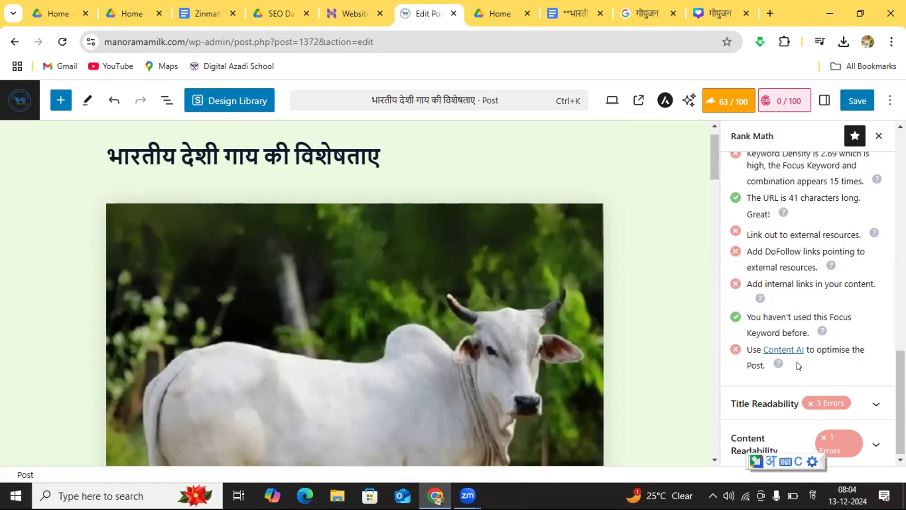
left_click(871, 404)
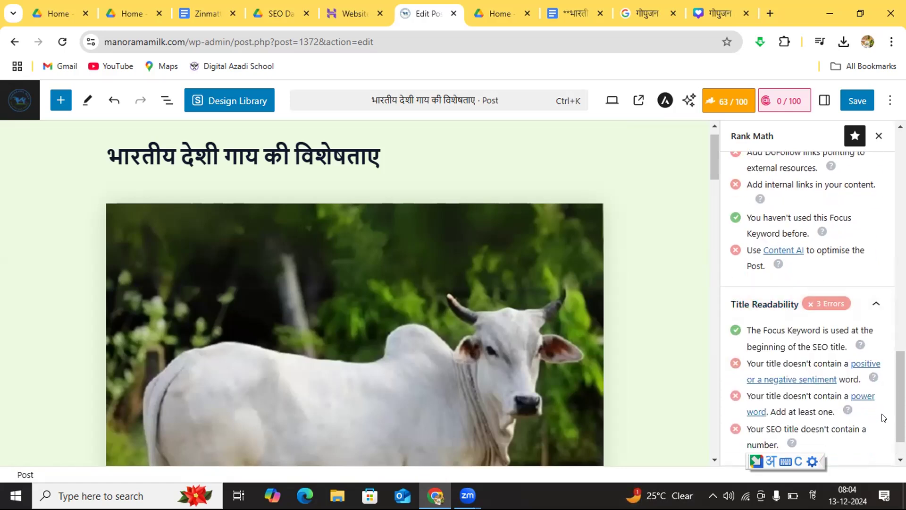
left_click(900, 460)
left_click(900, 460)
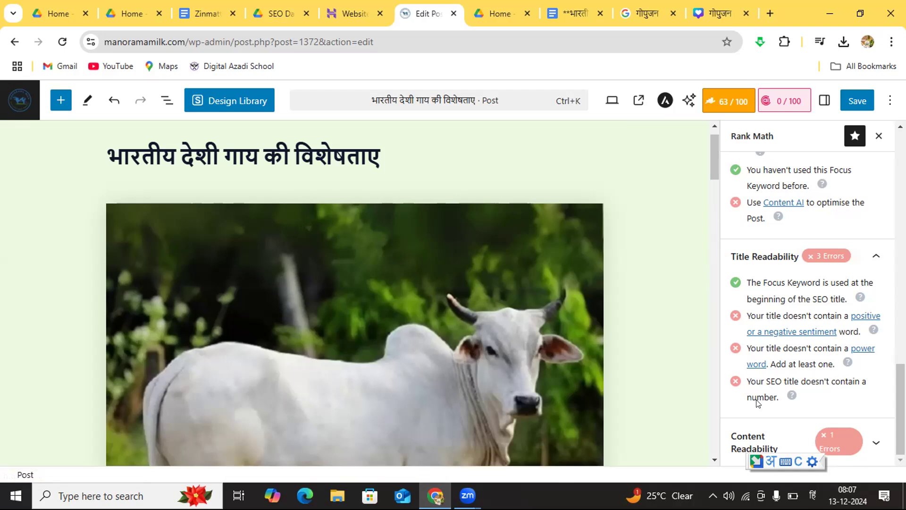
left_click(875, 445)
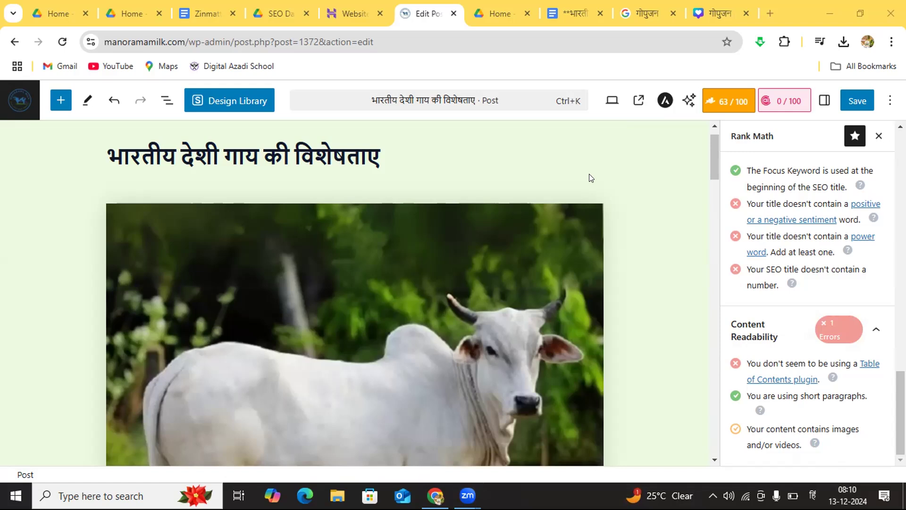
Step: Check the Rank Math score panel, and examine the Content AI research feature and its subscription offer
left_click(722, 105)
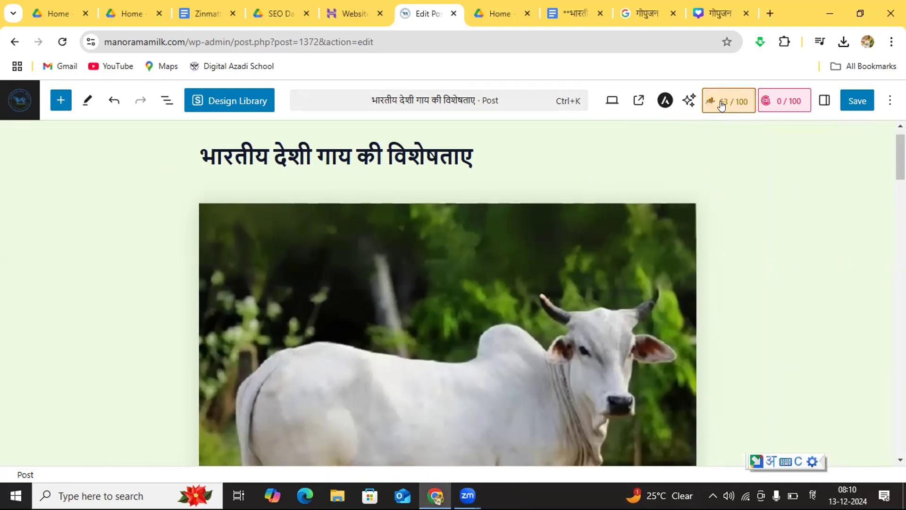
left_click(721, 105)
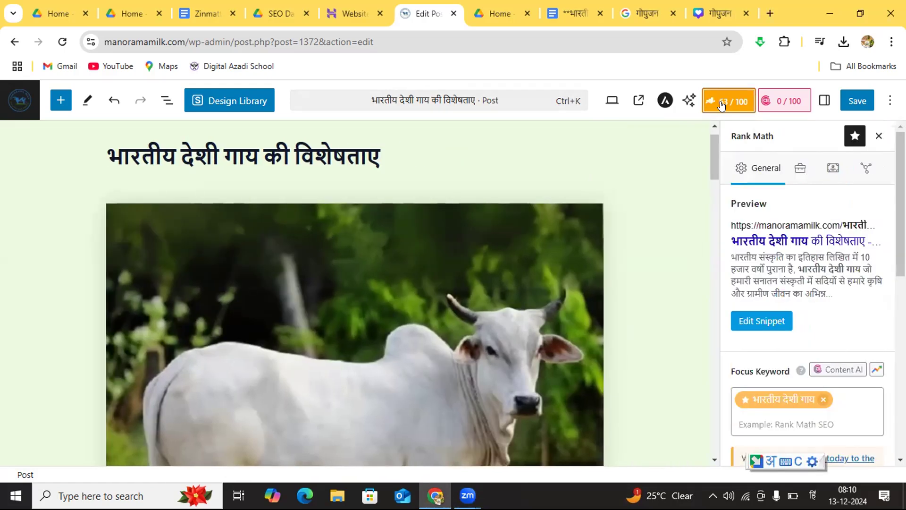
left_click(721, 104)
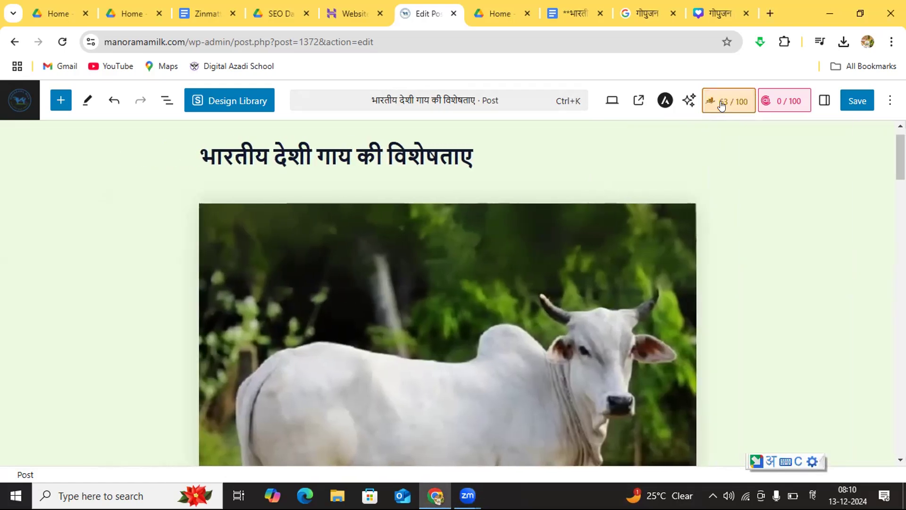
left_click(773, 100)
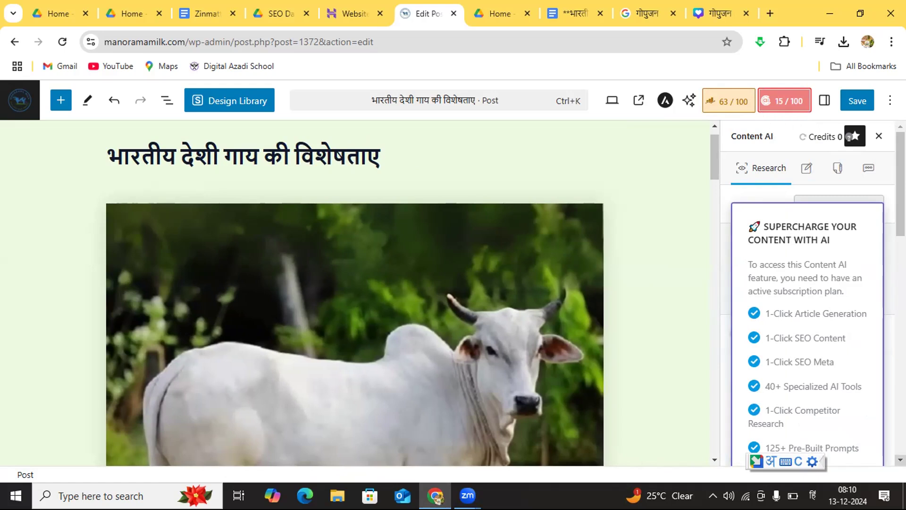
scroll(807, 292, "down", 5)
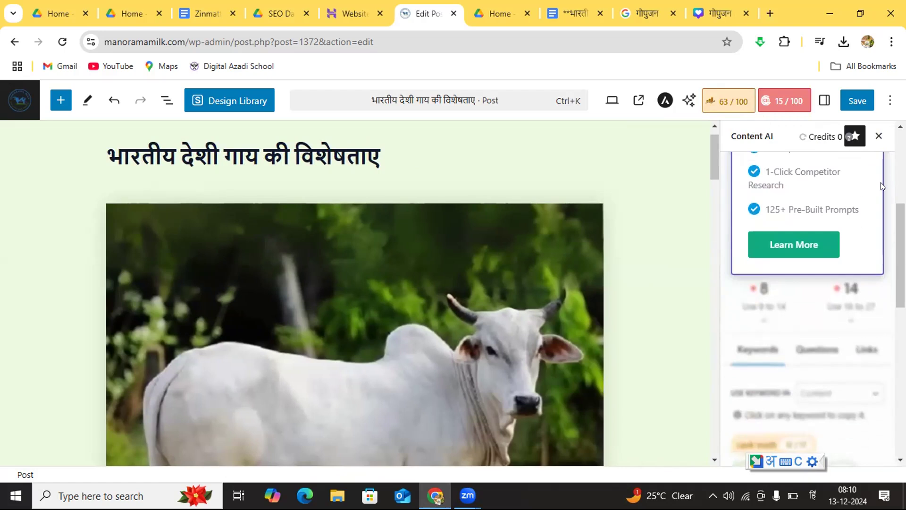
scroll(807, 293, "up", 6)
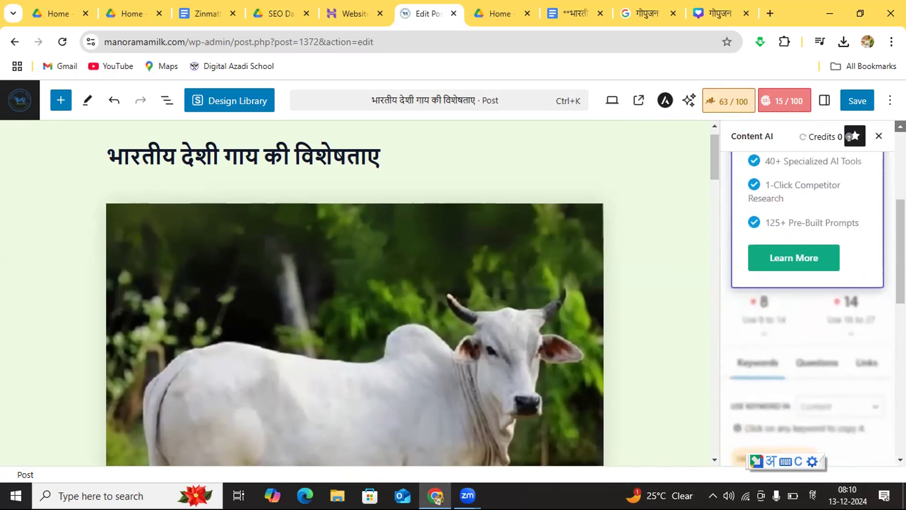
Step: Return to the Rank Math general settings and review the snippet preview, focus keyword and Basic SEO checks
left_click(728, 101)
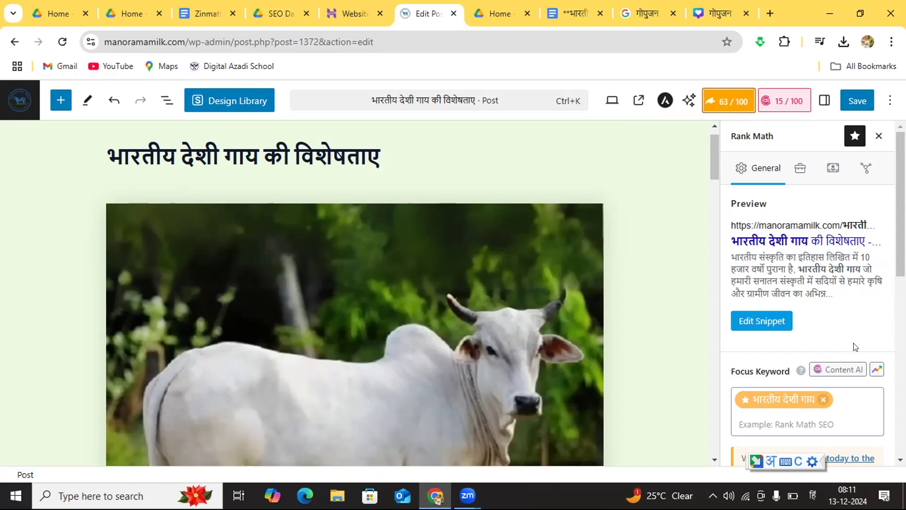
scroll(807, 292, "down", 5)
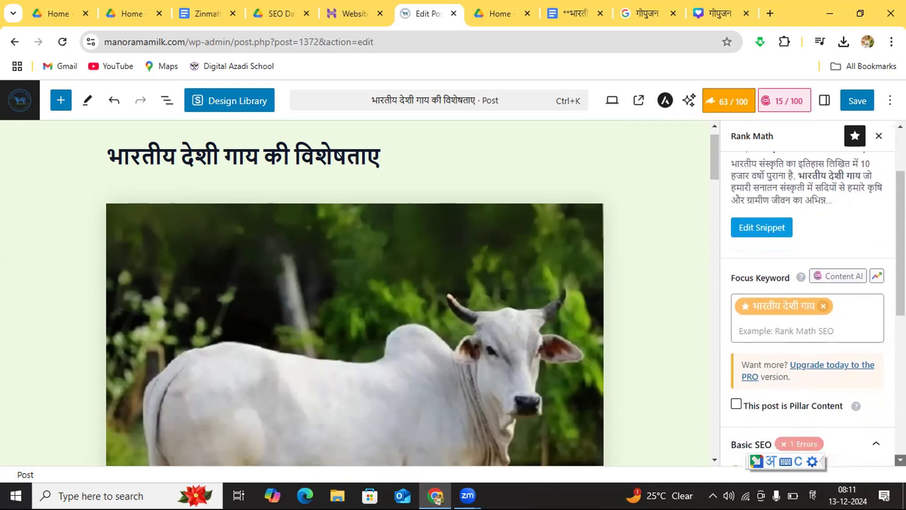
scroll(807, 307, "down", 3)
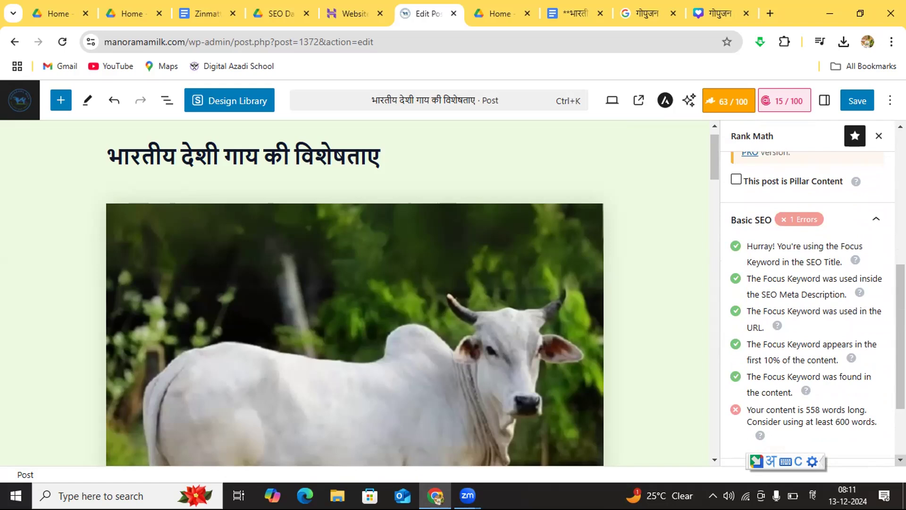
scroll(813, 309, "down", 3)
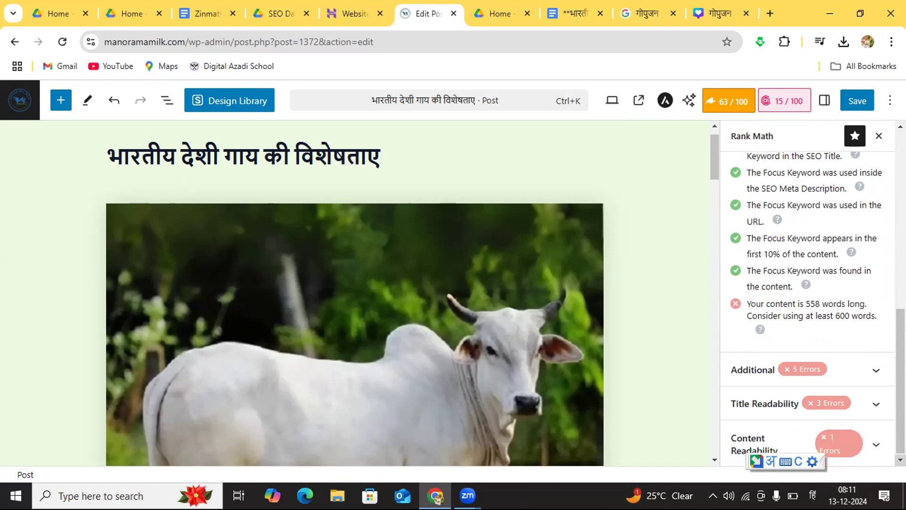
left_click(900, 126)
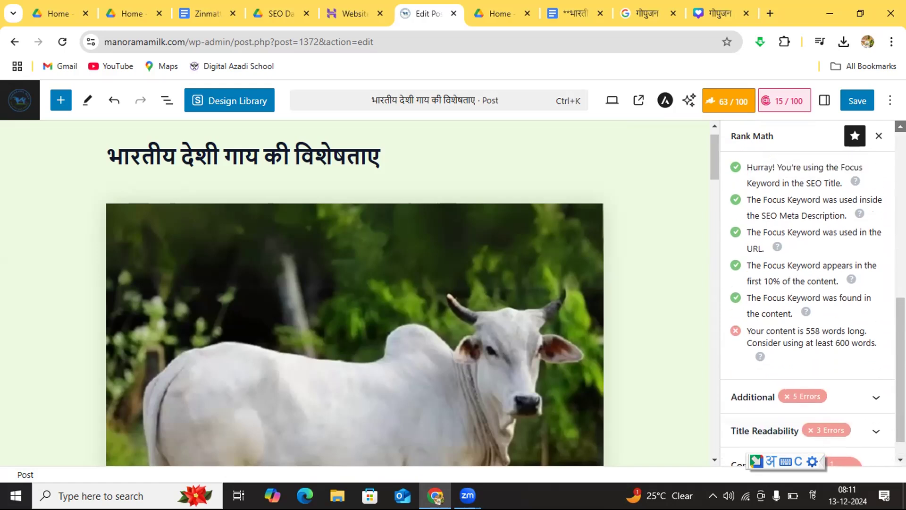
scroll(874, 316, "up", 1)
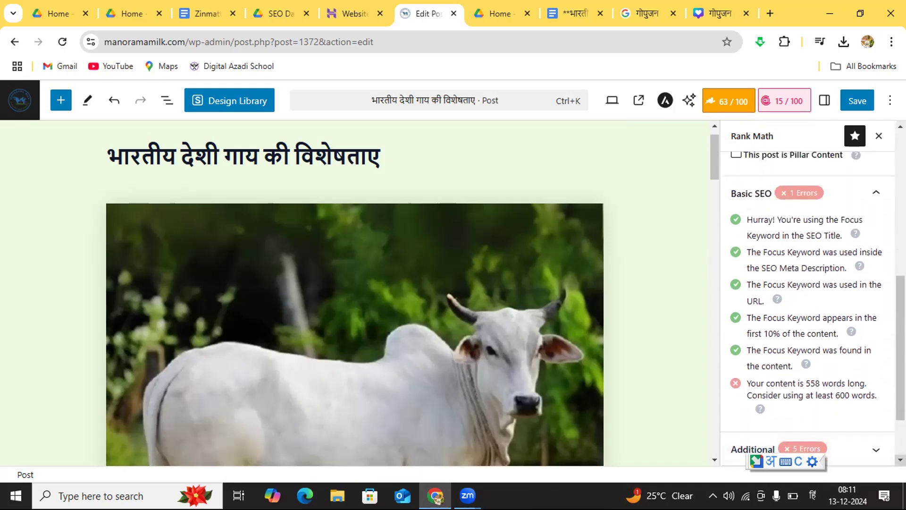
scroll(812, 307, "down", 2)
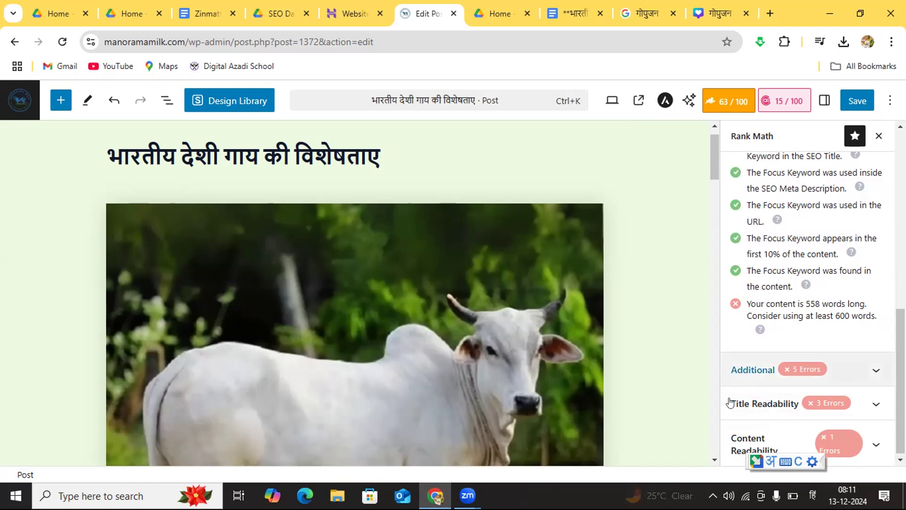
Step: Insert an Image block below the closing meta description paragraph at the end of the post
left_click(715, 460)
left_click_drag(715, 460, 715, 460)
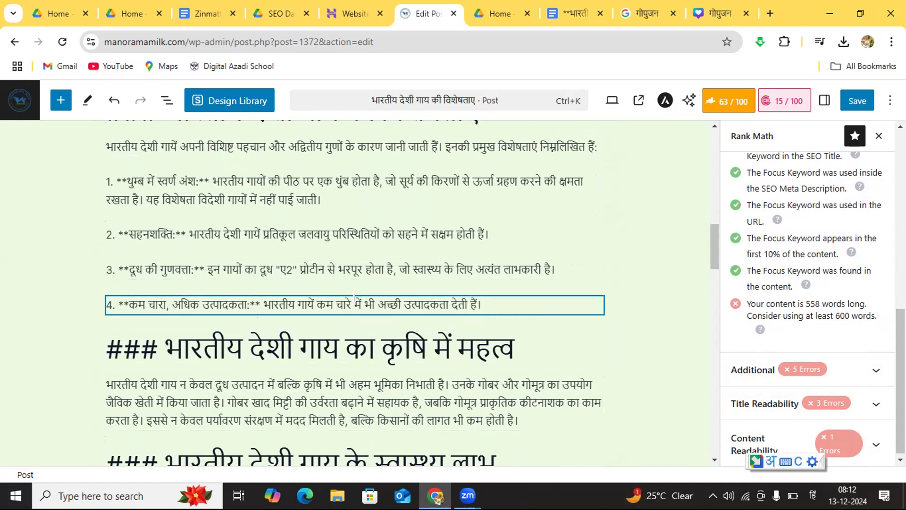
left_click(346, 345)
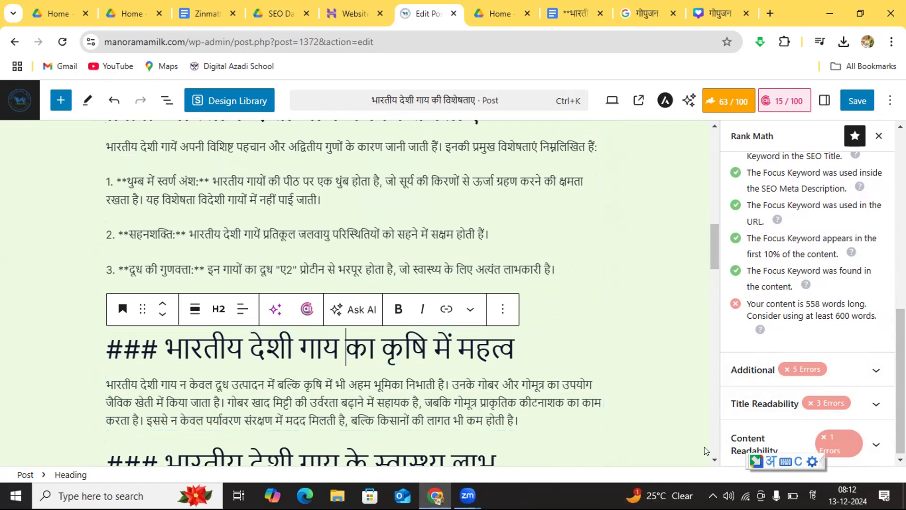
scroll(715, 460, "down", 6)
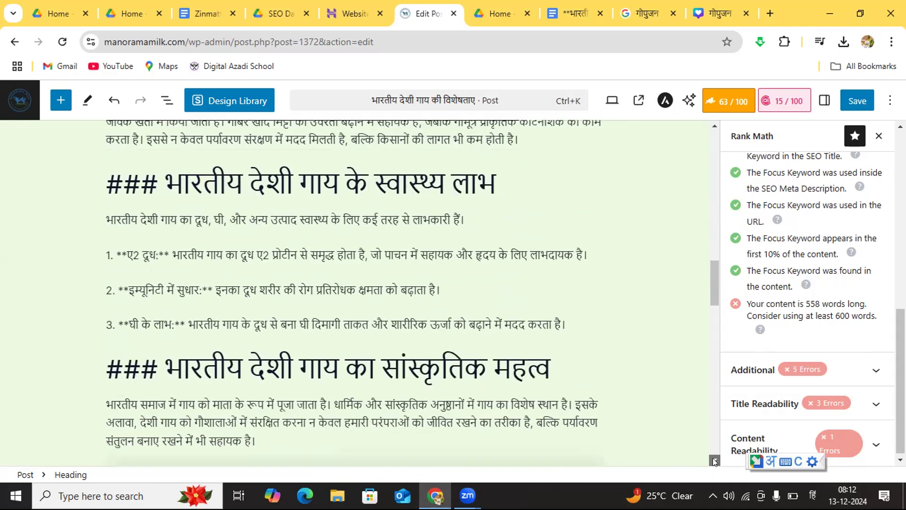
scroll(714, 461, "down", 20)
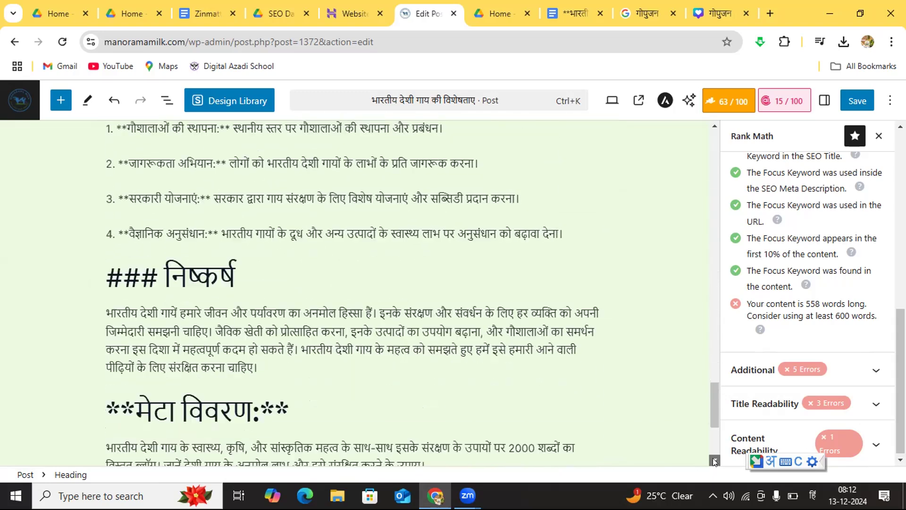
scroll(714, 461, "down", 4)
left_click(324, 300)
left_click(323, 320)
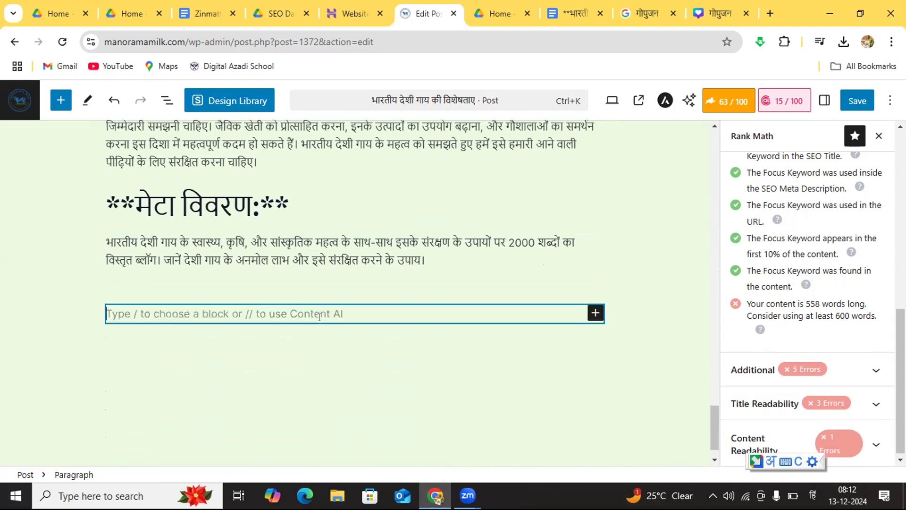
left_click(60, 100)
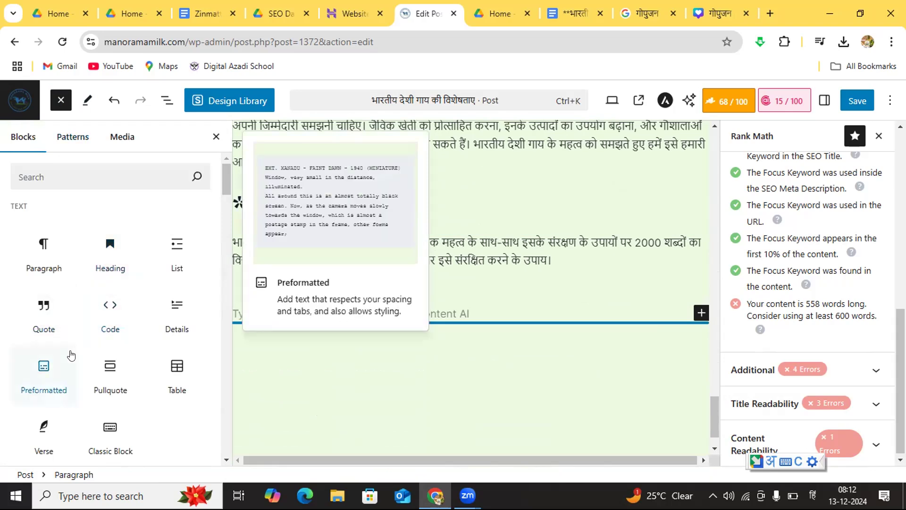
left_click(226, 461)
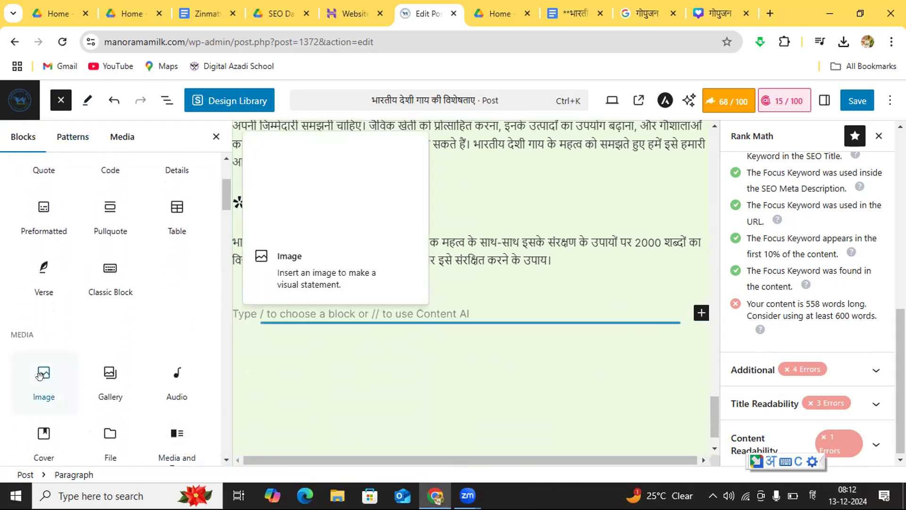
left_click(40, 374)
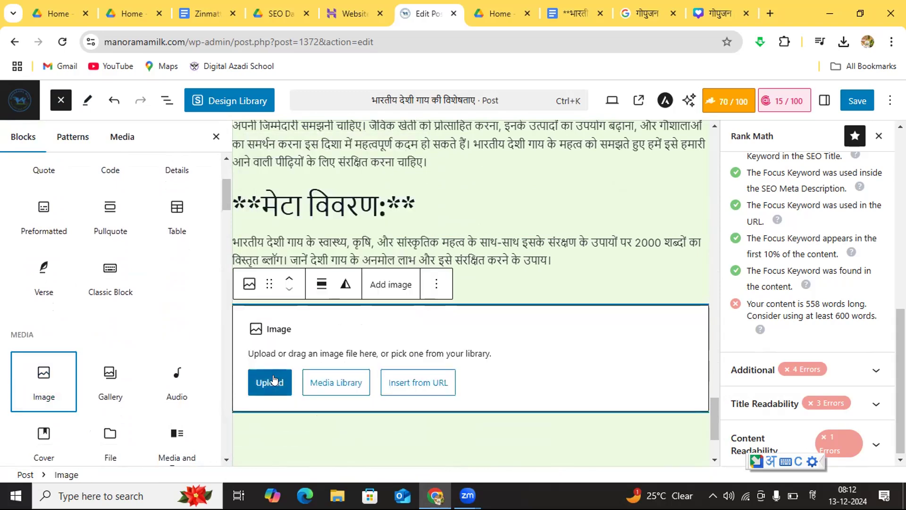
Step: Fill the new image block with the media library picture of the turbaned herdsman walking with his cattle
left_click(315, 381)
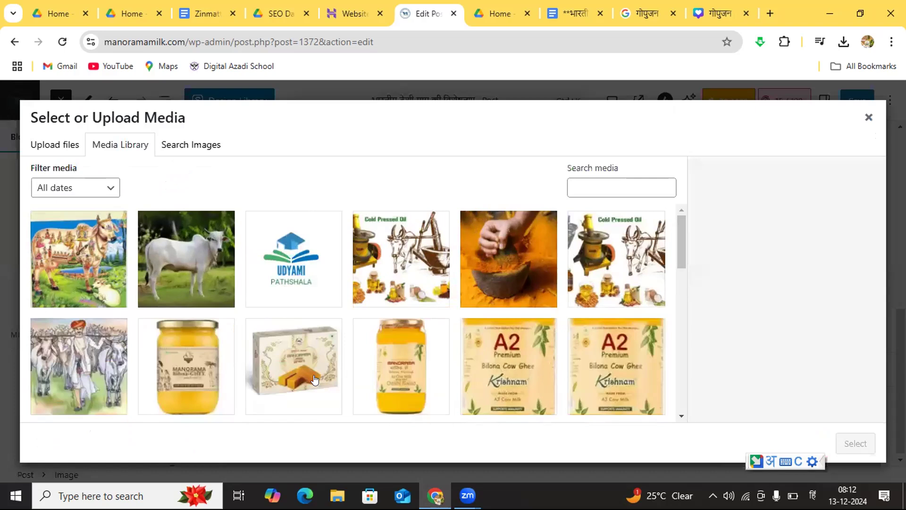
left_click(95, 369)
left_click(848, 444)
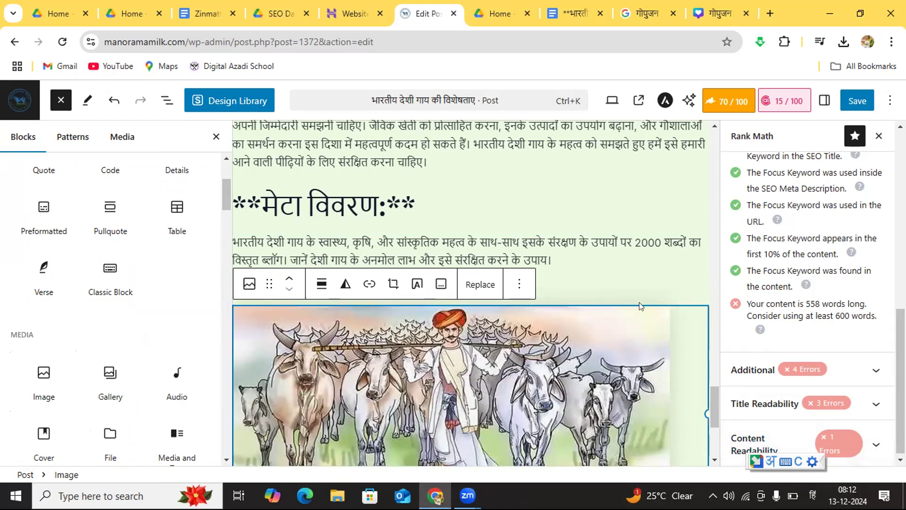
left_click(715, 460)
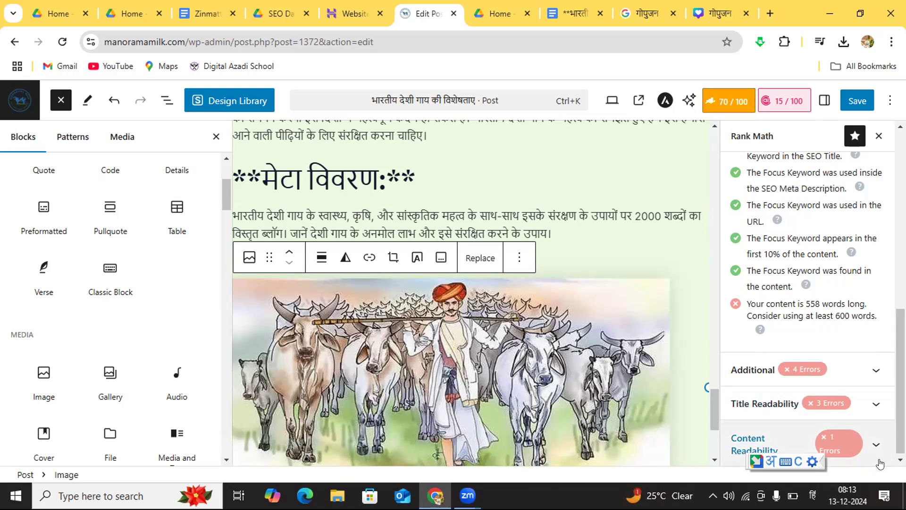
Step: Expand the Additional and Content Readability checks of the Rank Math analysis and review their items
left_click(900, 461)
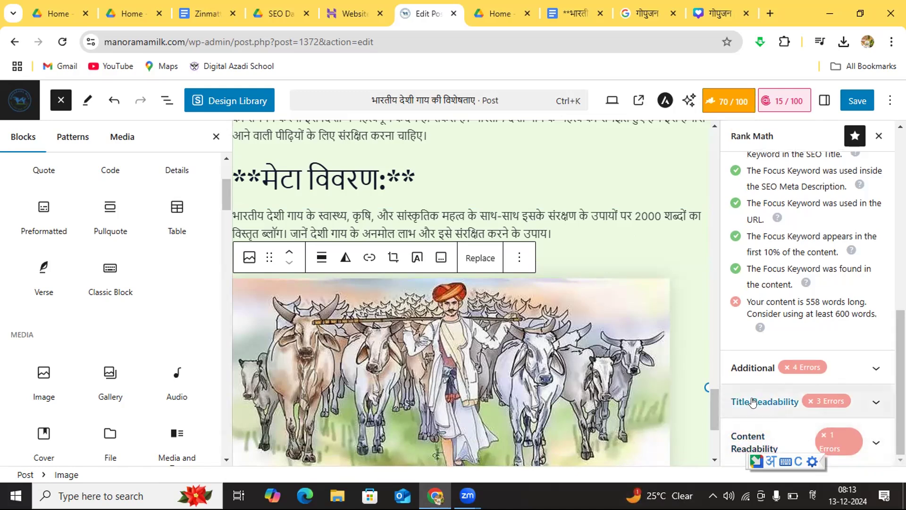
left_click(874, 368)
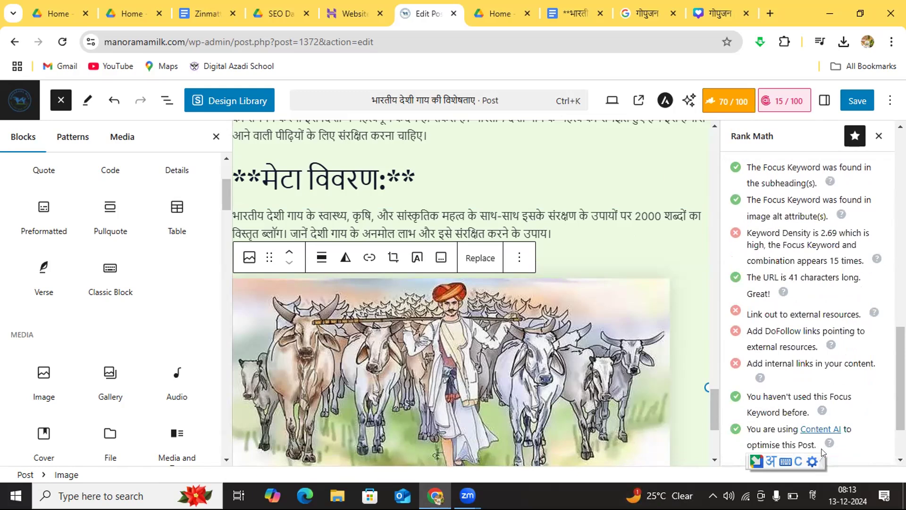
scroll(901, 460, "down", 2)
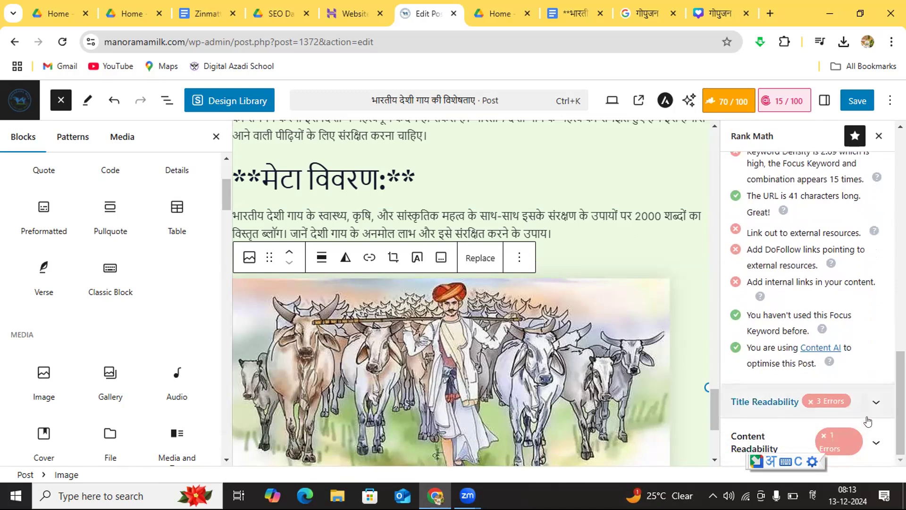
left_click(872, 443)
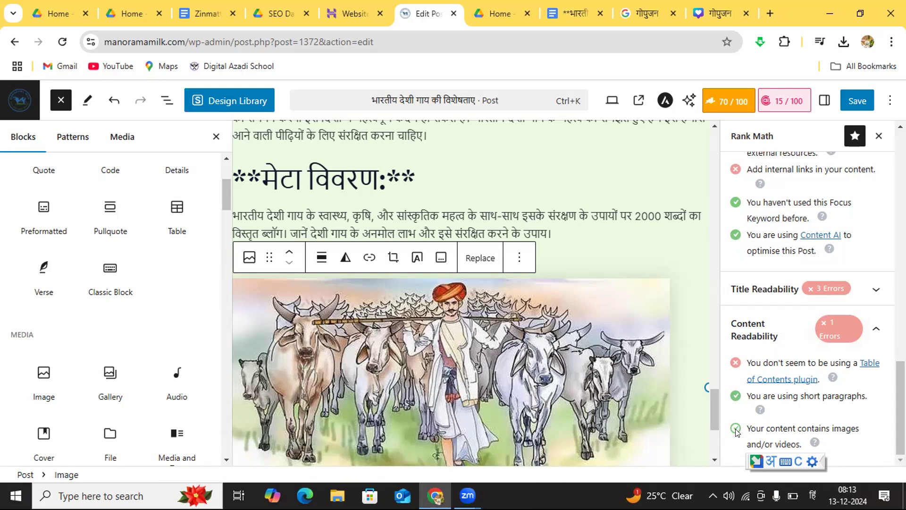
Step: Hide the Rank Math analysis and look over the inserted herdsman image and the closing text above it
left_click(729, 101)
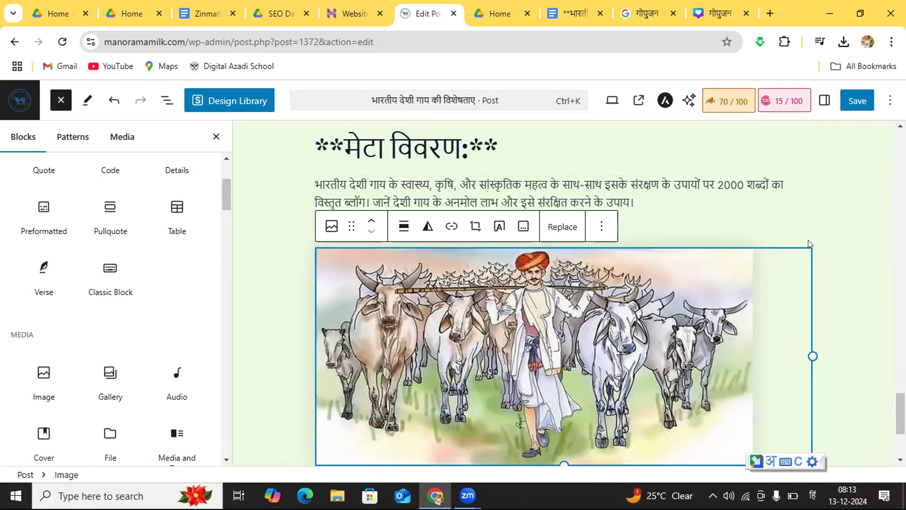
left_click(830, 245)
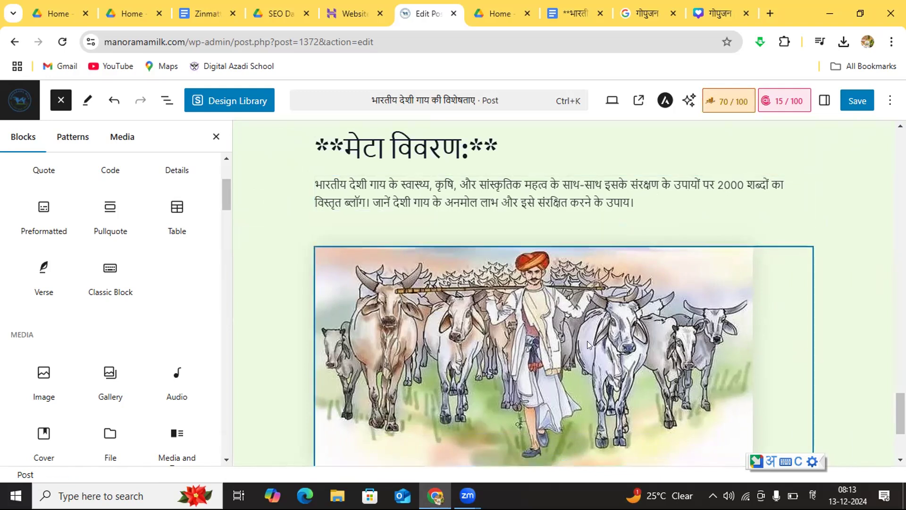
left_click(585, 323)
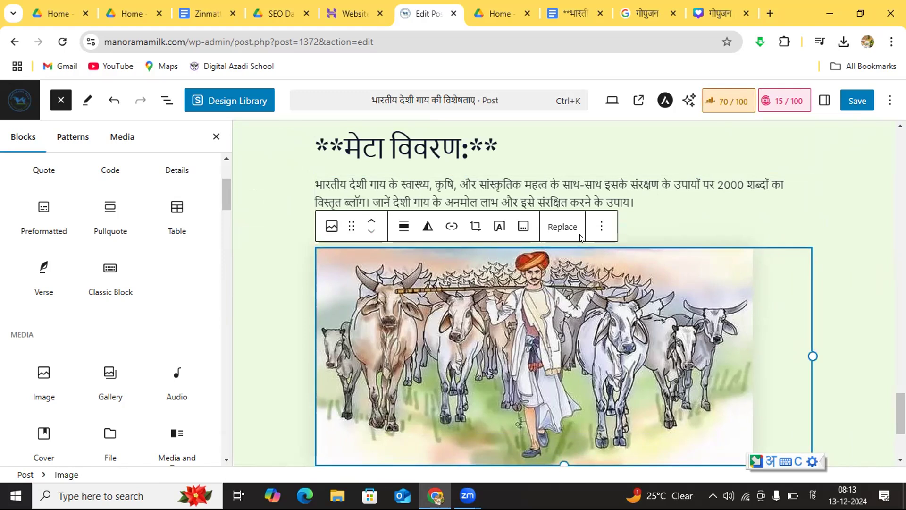
left_click(872, 233)
scroll(567, 293, "up", 3)
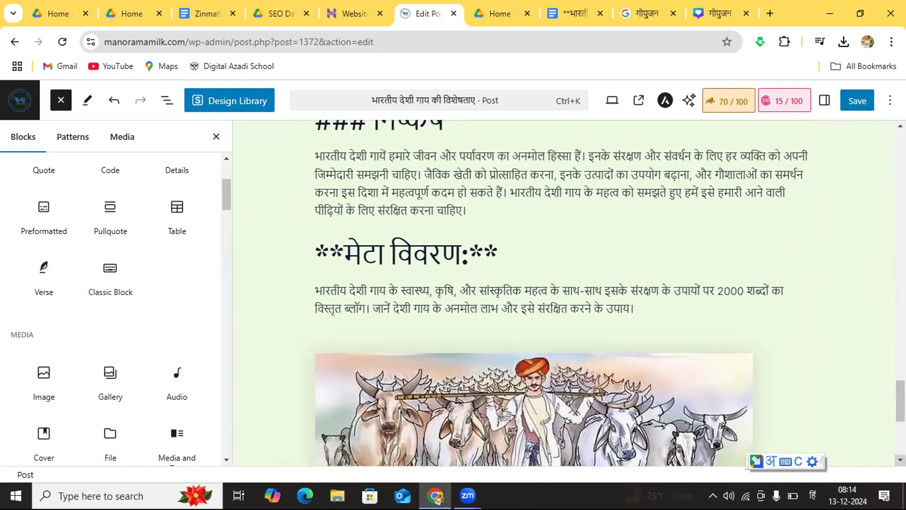
scroll(900, 460, "down", 3)
scroll(566, 293, "down", 1)
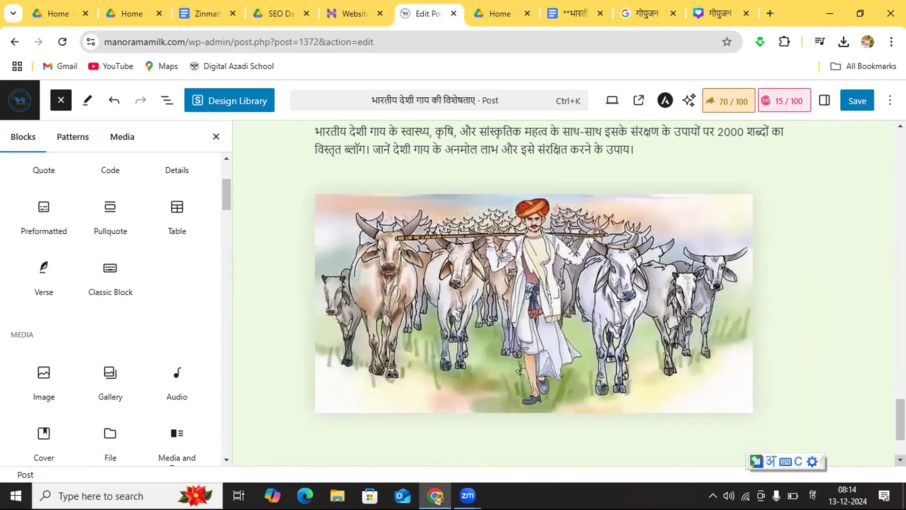
scroll(722, 282, "down", 3)
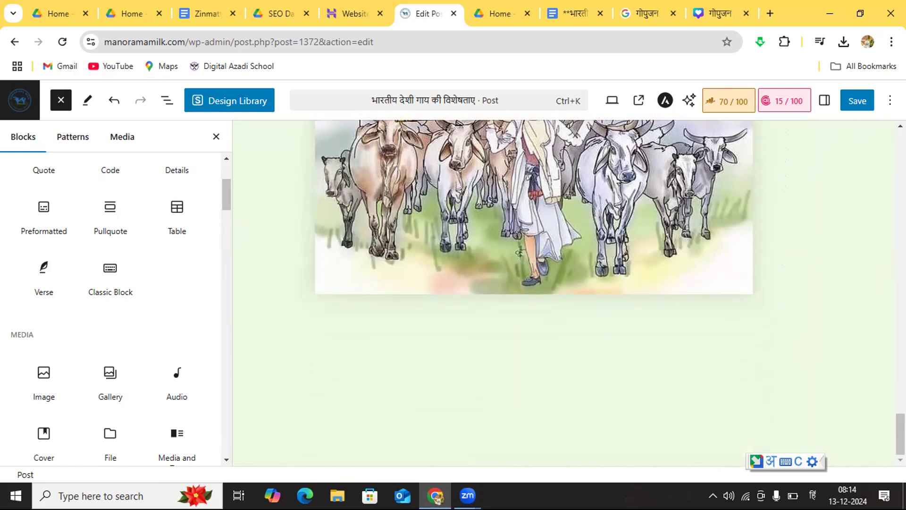
Step: Move the herdsman image up block by block until it sits above the "### संरक्षण के उपाय" heading
left_click(684, 259)
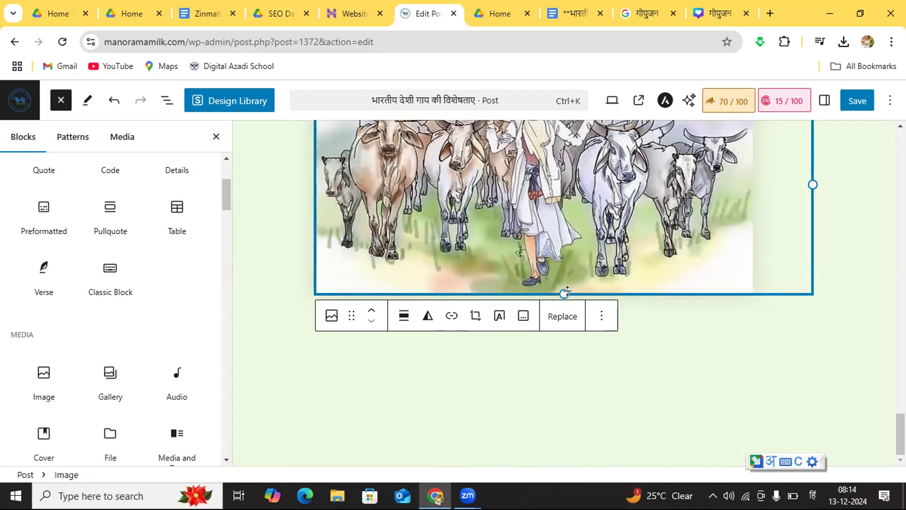
left_click(373, 314)
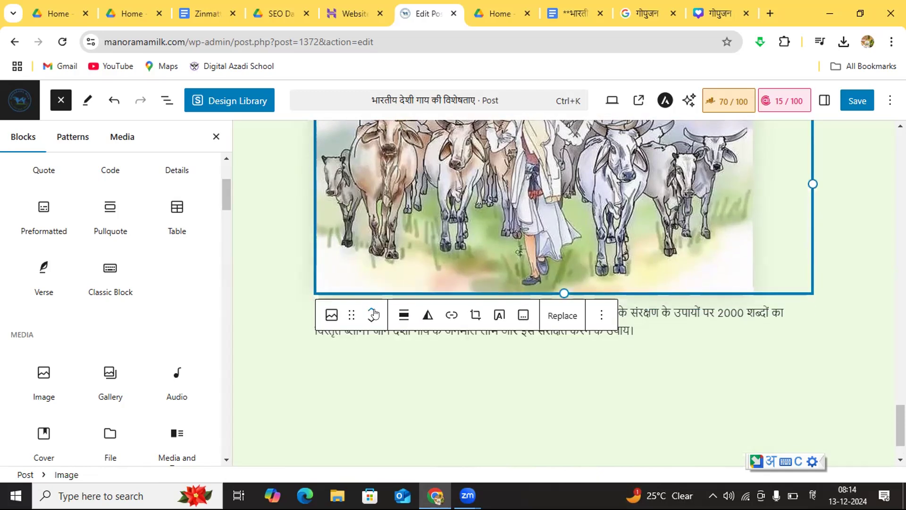
left_click(373, 313)
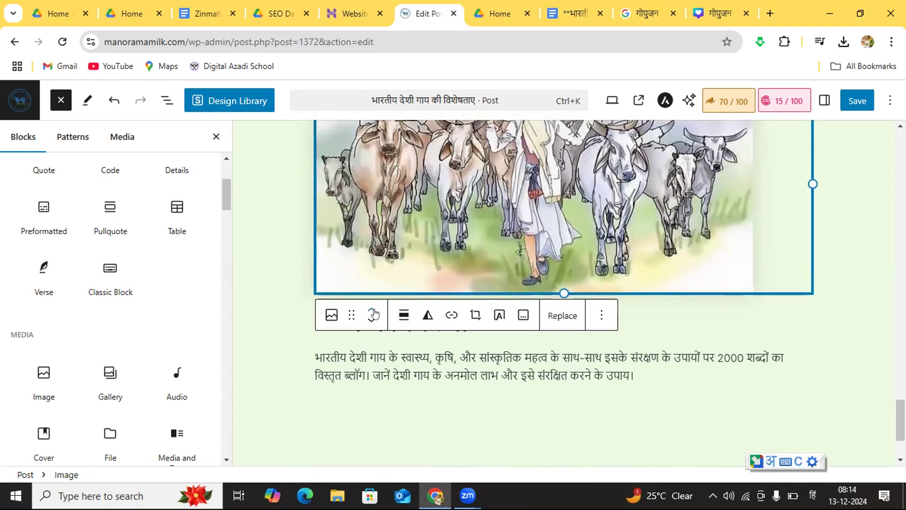
left_click(373, 314)
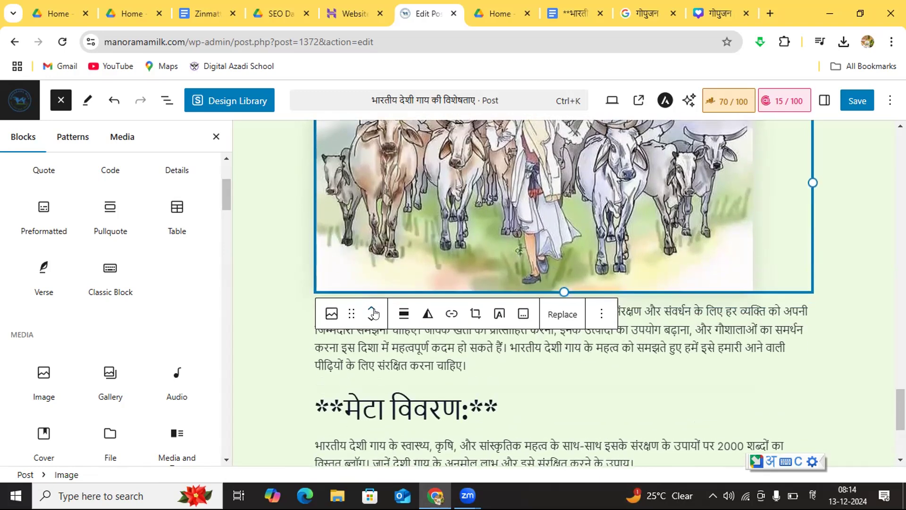
left_click(374, 313)
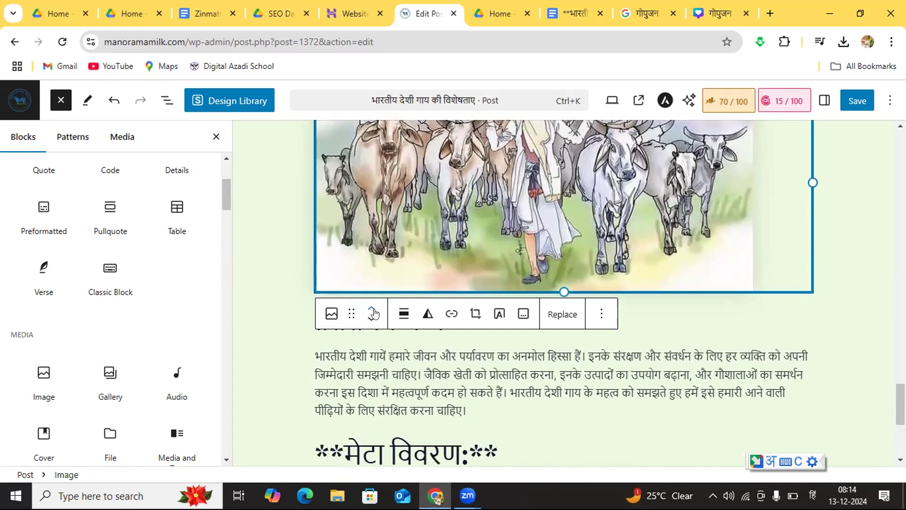
left_click(373, 314)
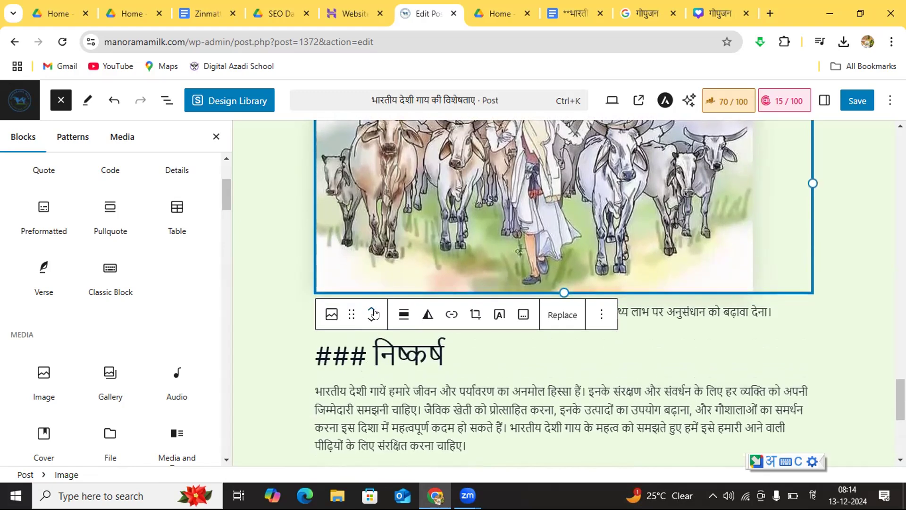
left_click(373, 314)
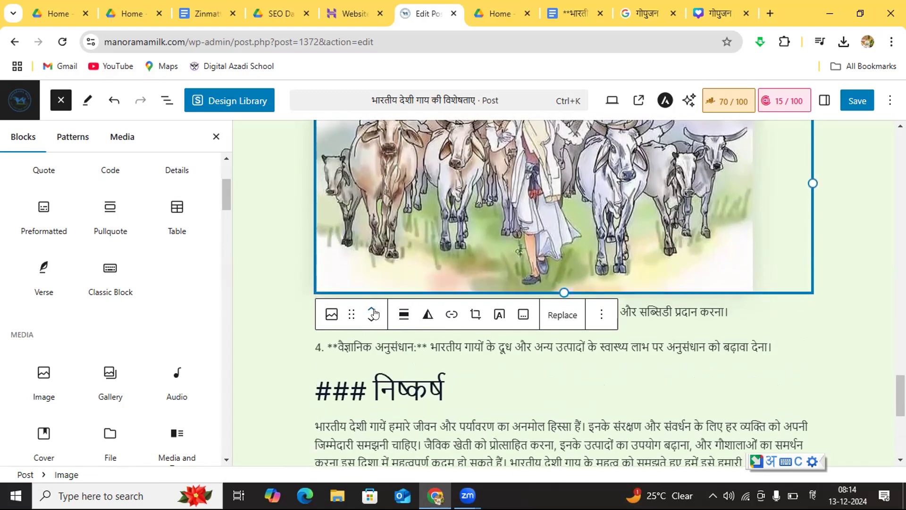
left_click(373, 313)
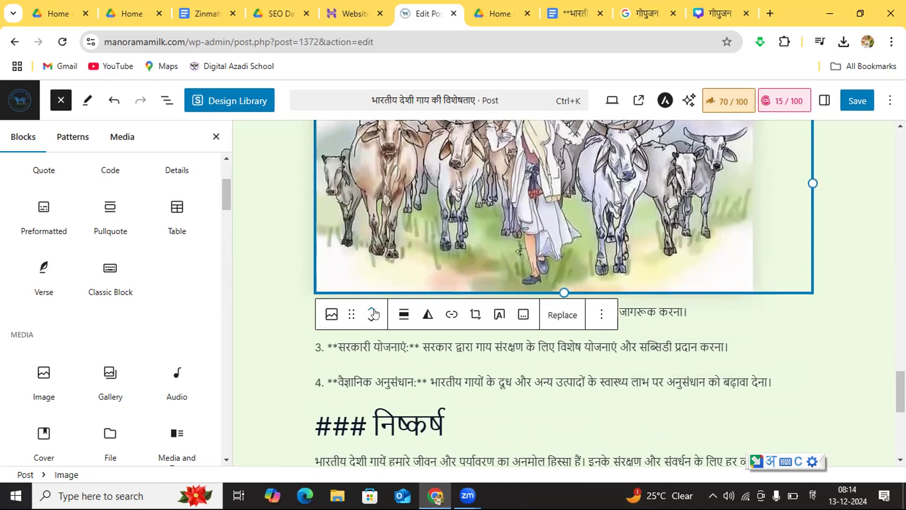
left_click(374, 313)
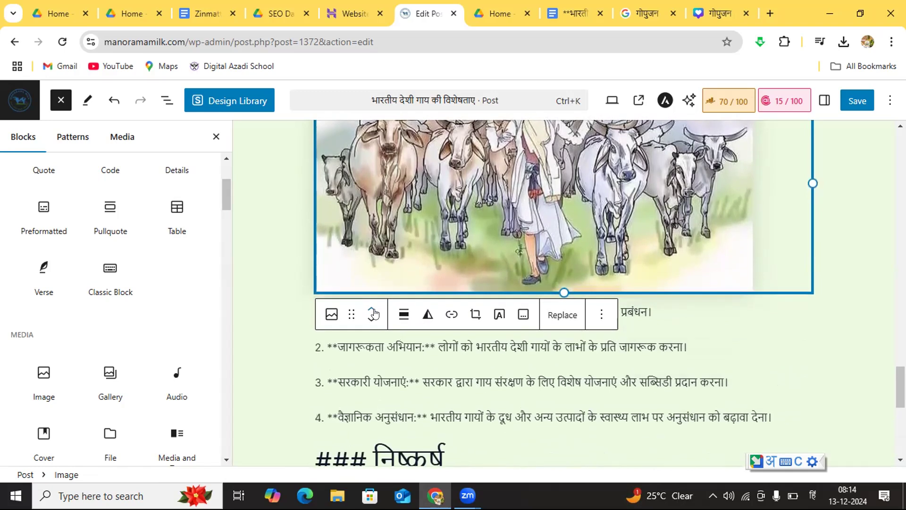
left_click(373, 313)
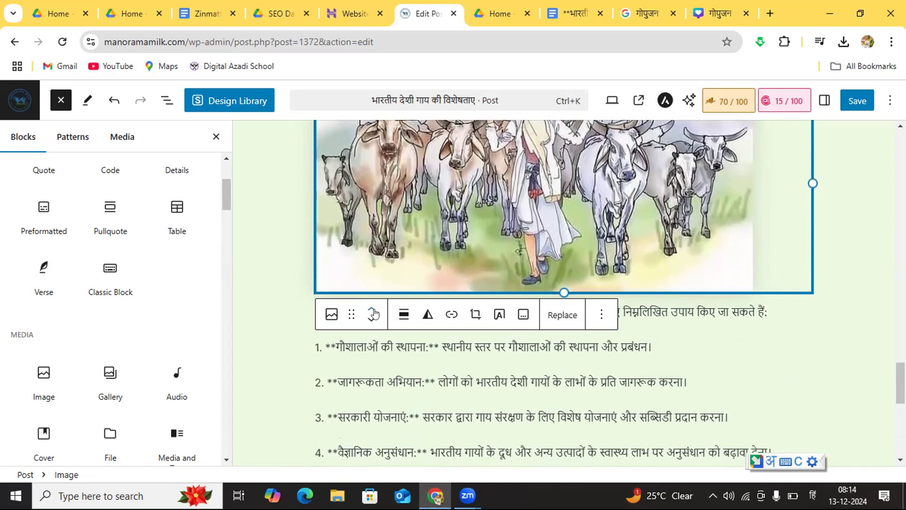
left_click(373, 313)
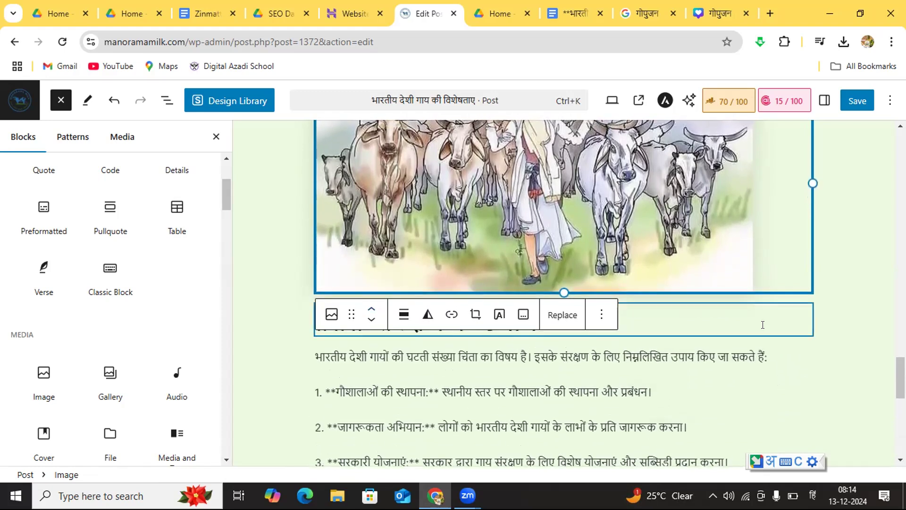
Step: Deselect the image and check its placement between the decorated cow picture and the "### संरक्षण के उपाय" heading
left_click(763, 324)
left_click(801, 360)
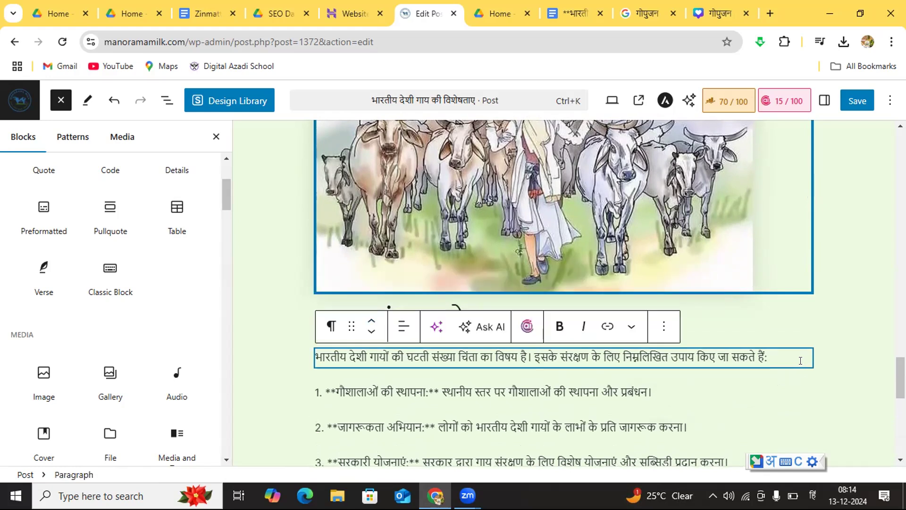
left_click(851, 317)
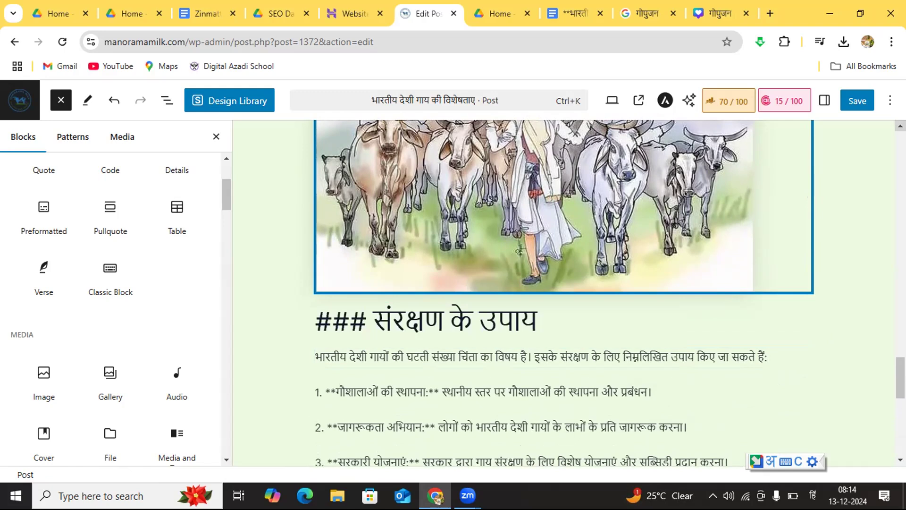
scroll(606, 293, "up", 6)
scroll(606, 293, "up", 2)
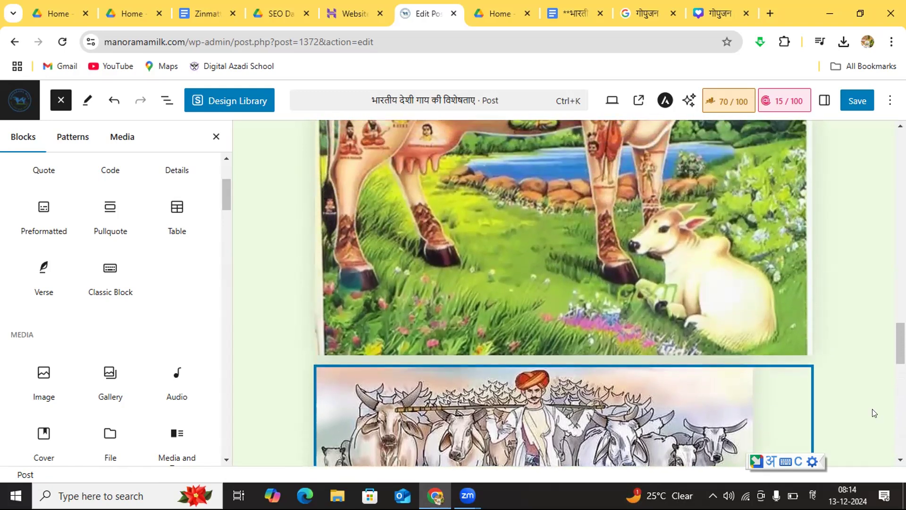
Step: Move the herdsman image down one block so it sits directly below the "### संरक्षण के उपाय" heading
scroll(673, 304, "down", 5)
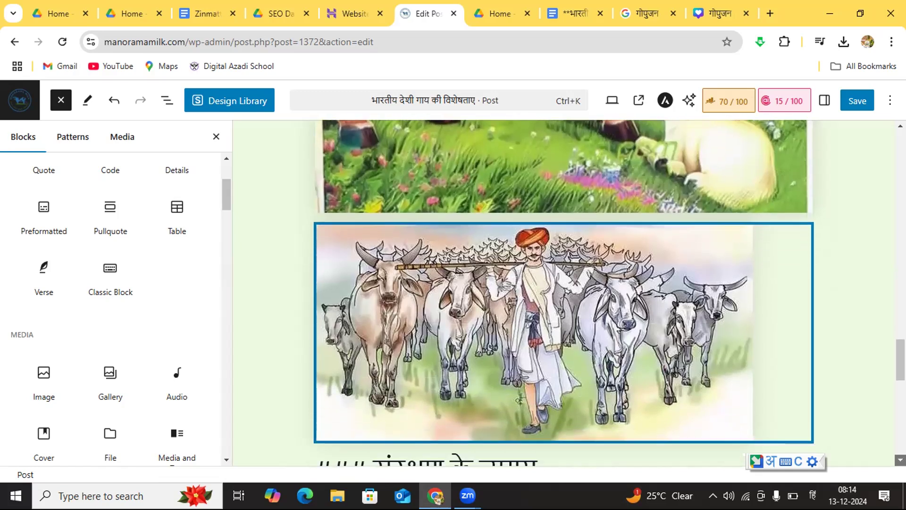
left_click(513, 281)
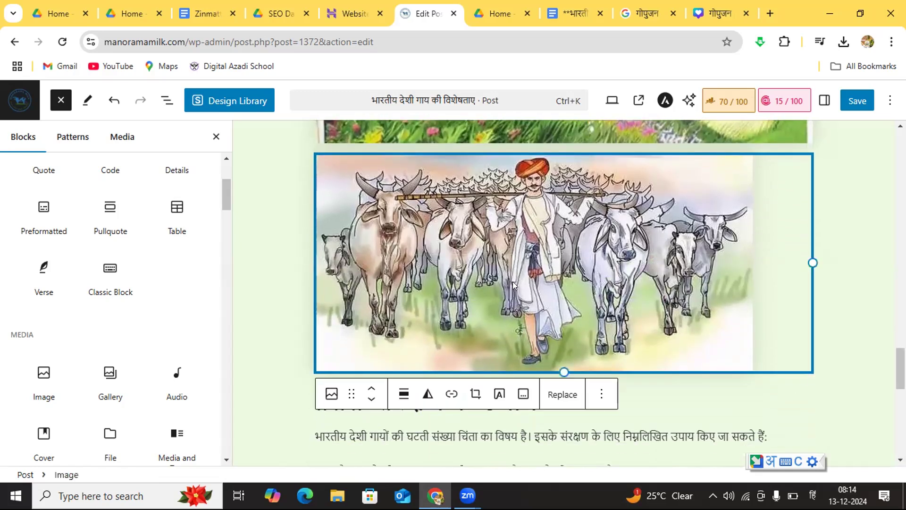
left_click(371, 399)
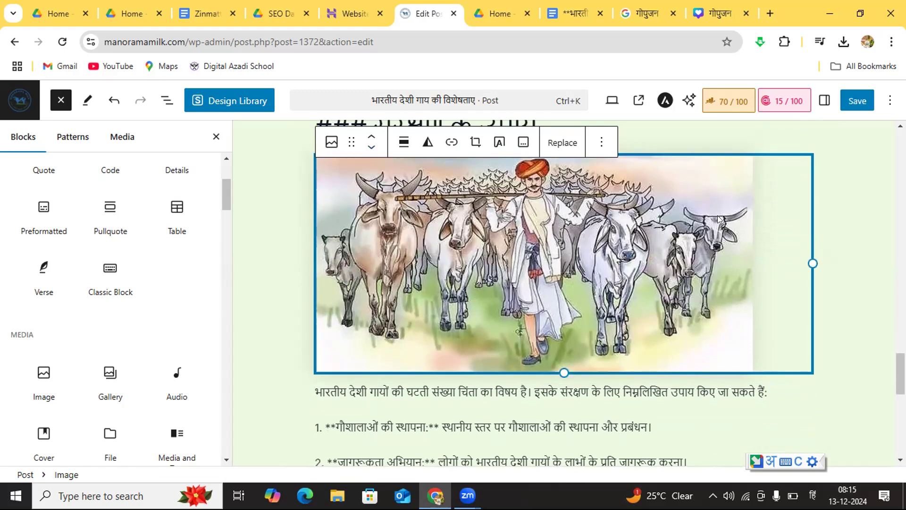
left_click(845, 197)
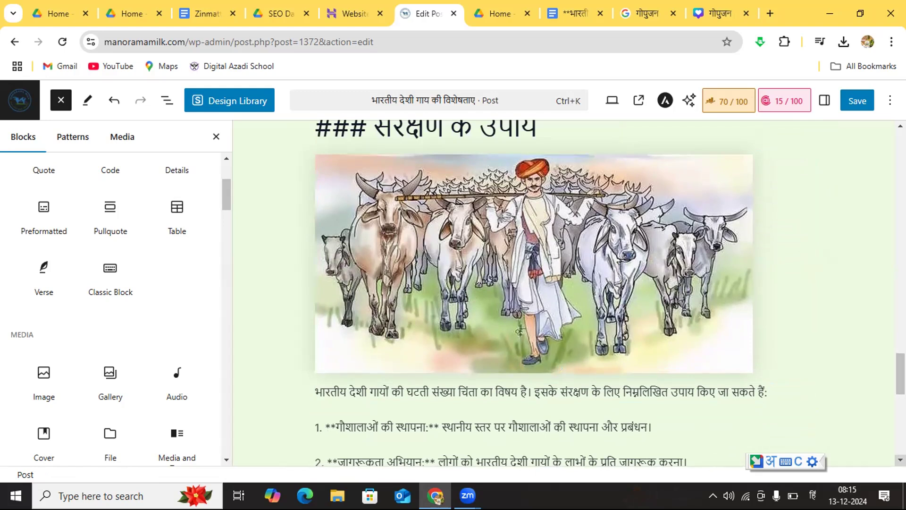
Step: Insert an image block at the end of the post with the Cold Pressed Oil picture Untitled-design-8.png from the media library
scroll(566, 293, "down", 10)
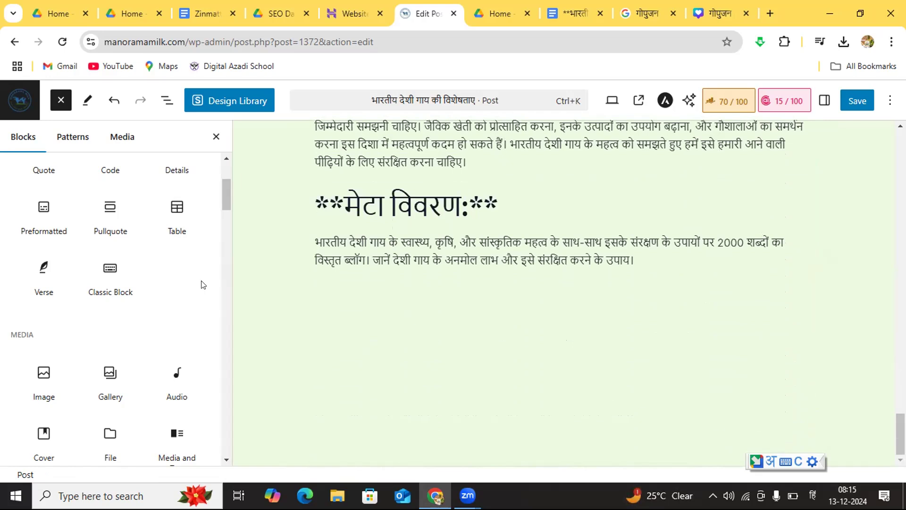
left_click(33, 379)
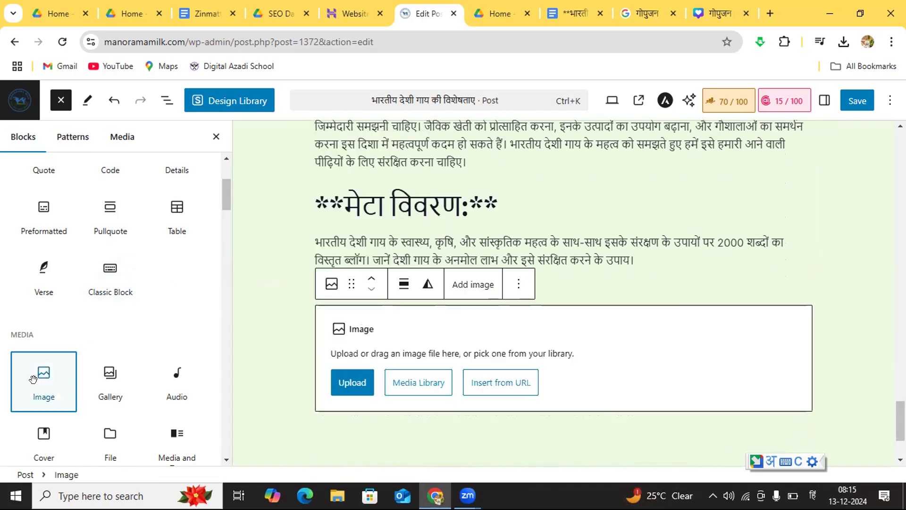
left_click(396, 380)
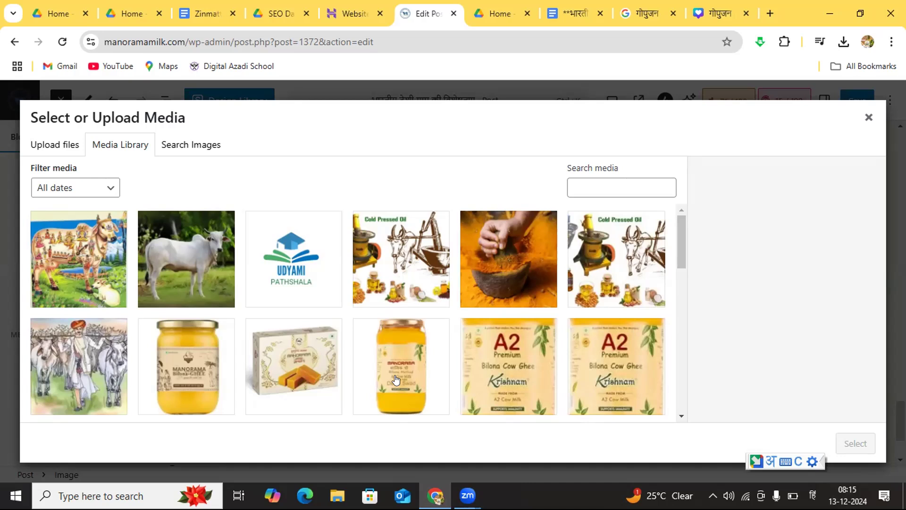
left_click(391, 262)
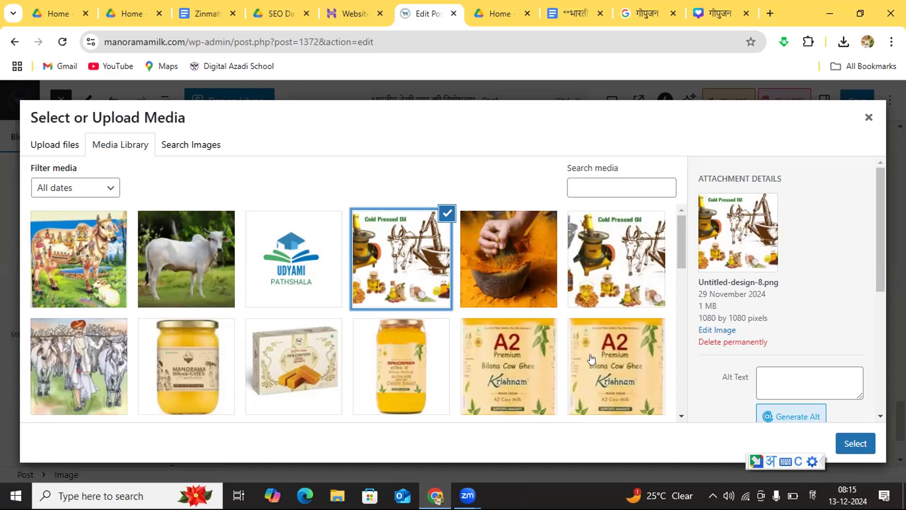
left_click(845, 452)
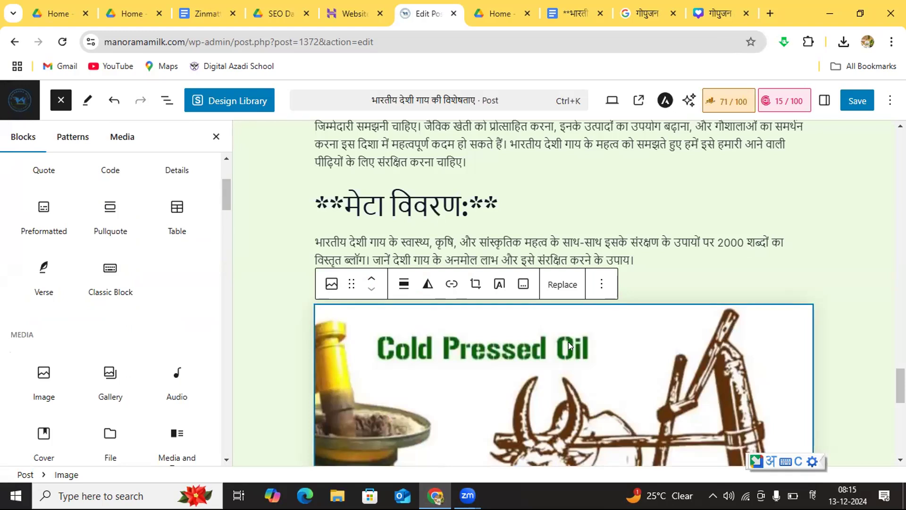
Step: Move the Cold Pressed Oil image up block by block until it sits directly below the "### भारतीय देशी गाय का कृषि में महत्व" heading
left_click(370, 281)
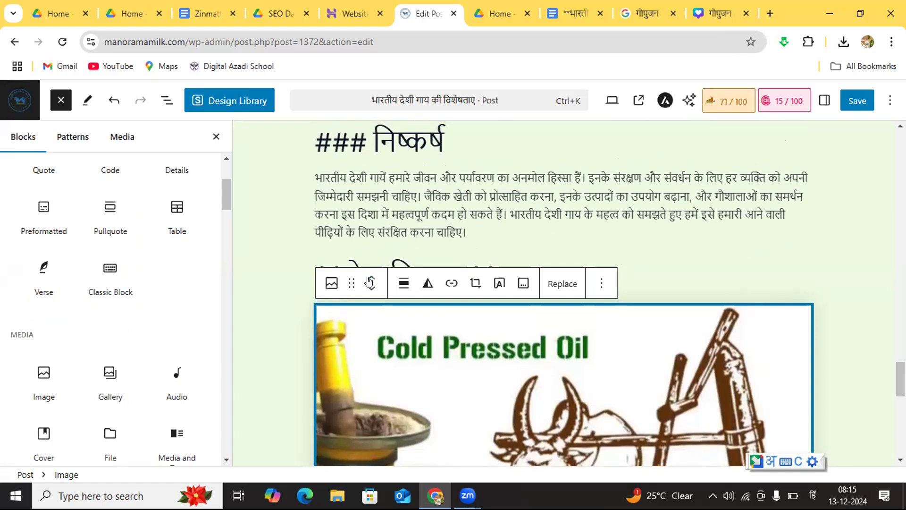
left_click(370, 282)
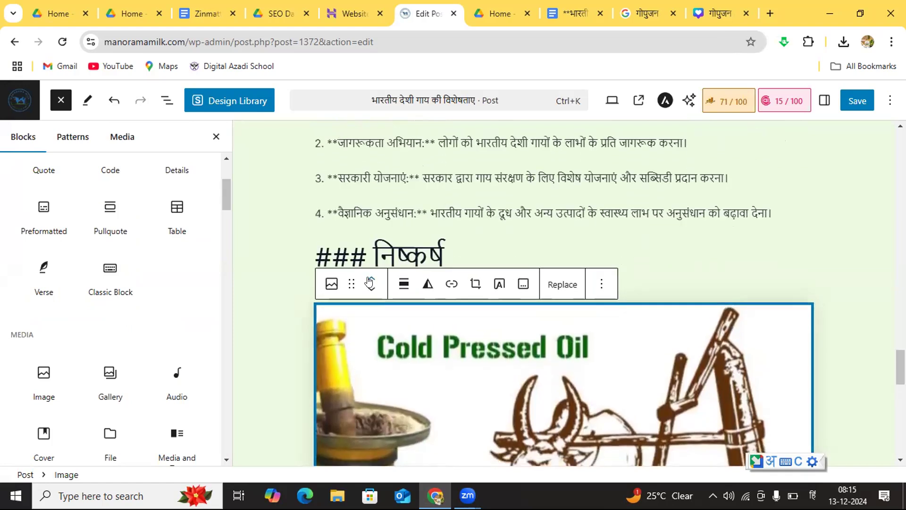
left_click(370, 281)
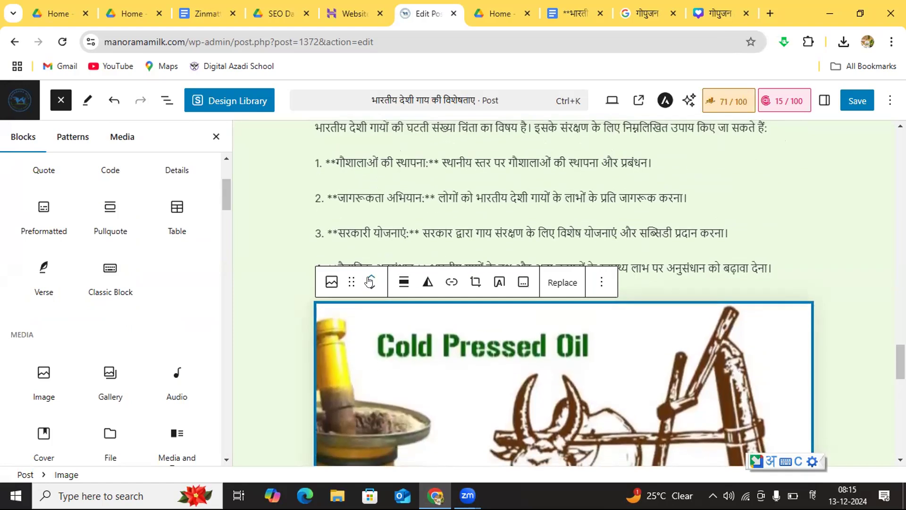
left_click(370, 281)
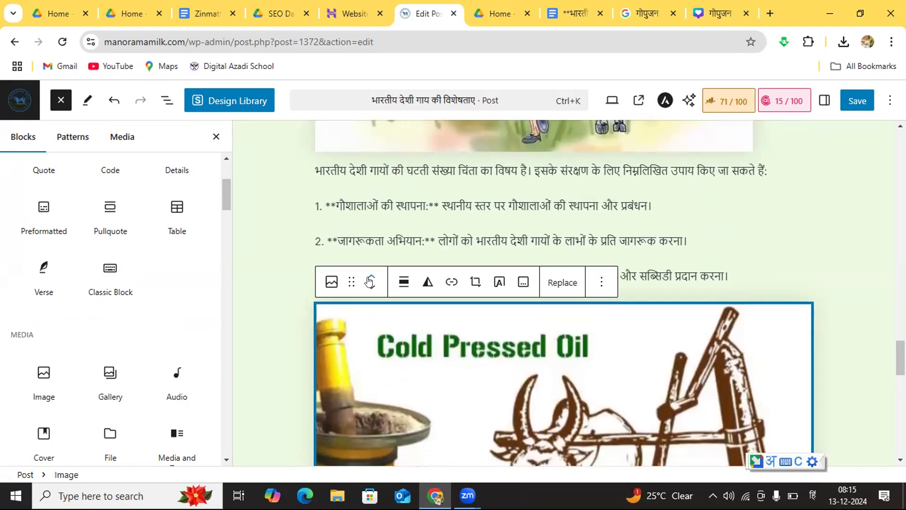
left_click(370, 281)
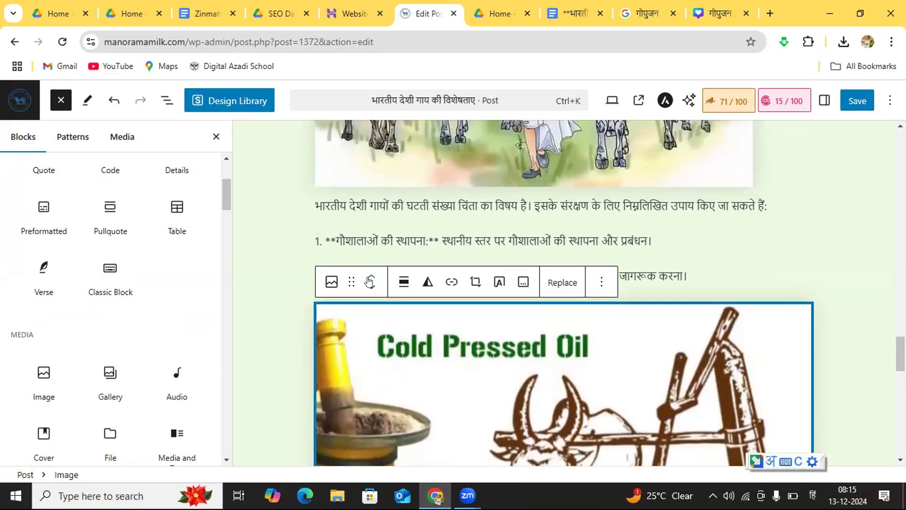
left_click(370, 282)
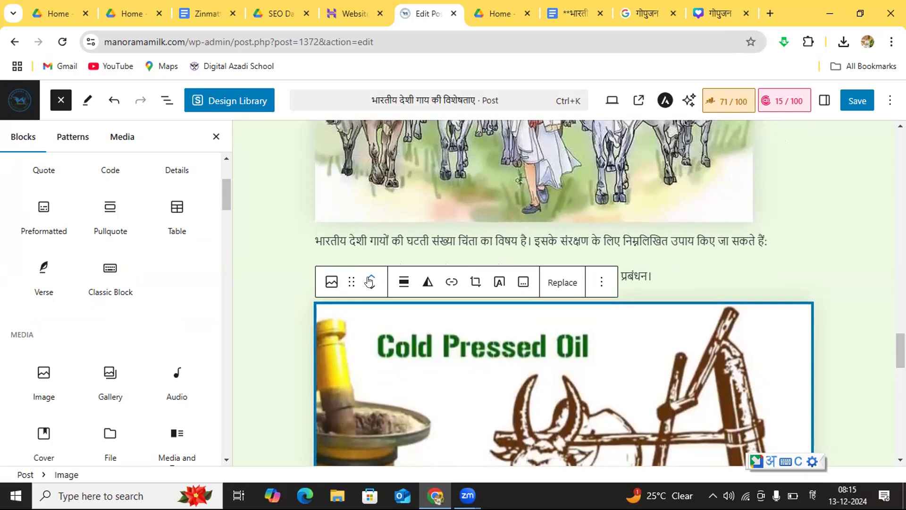
left_click(370, 281)
left_click(370, 281)
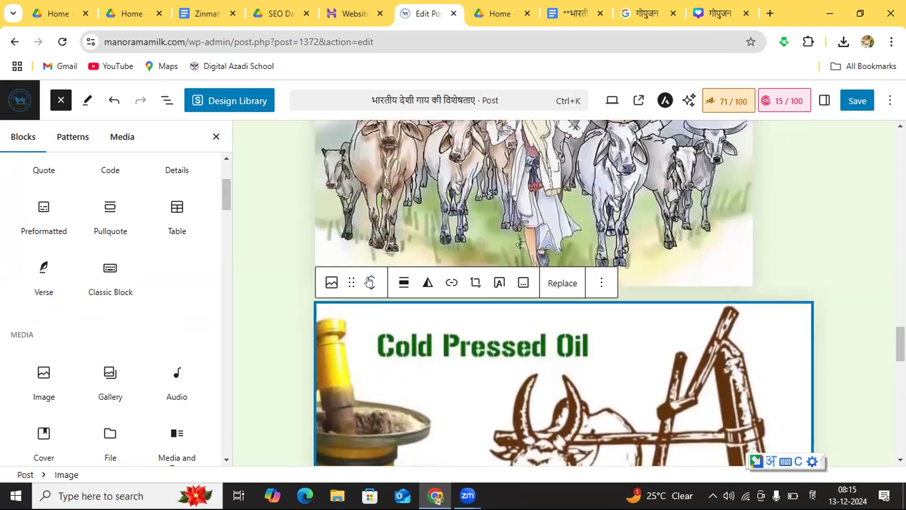
left_click(370, 281)
left_click(370, 281)
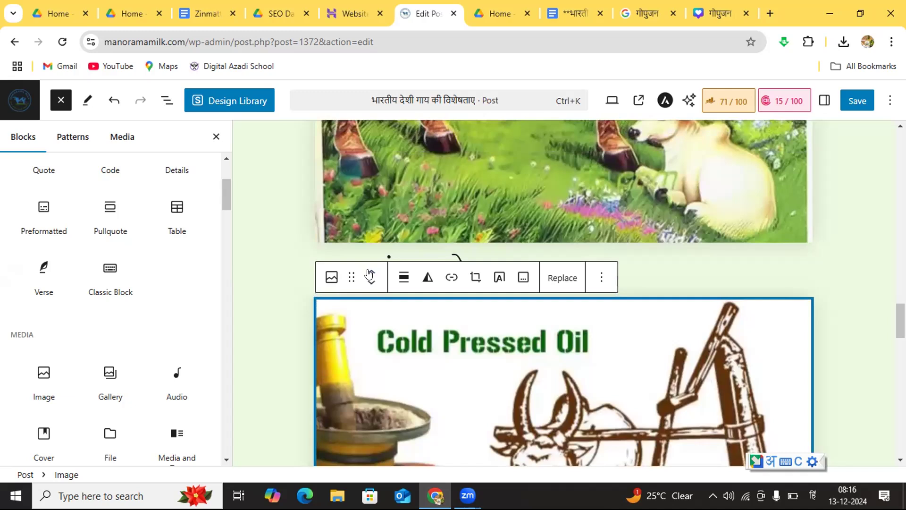
left_click(370, 276)
left_click(370, 274)
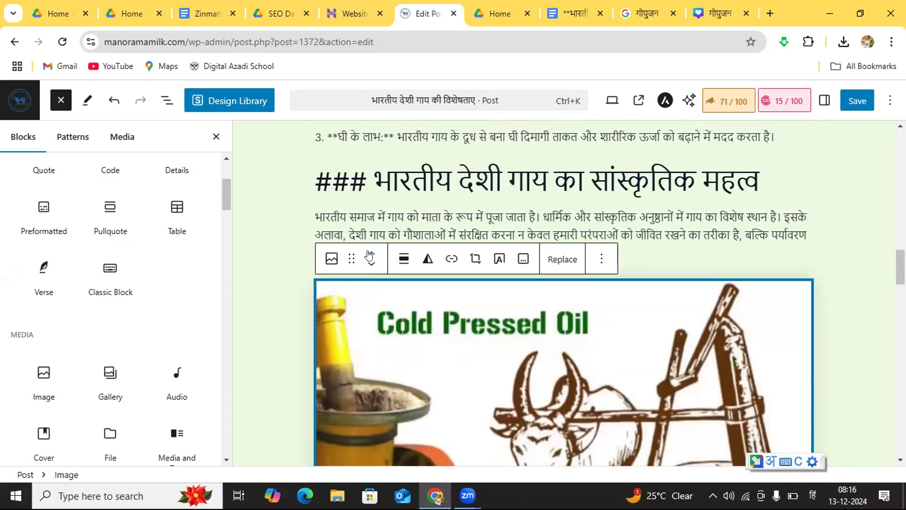
left_click(369, 255)
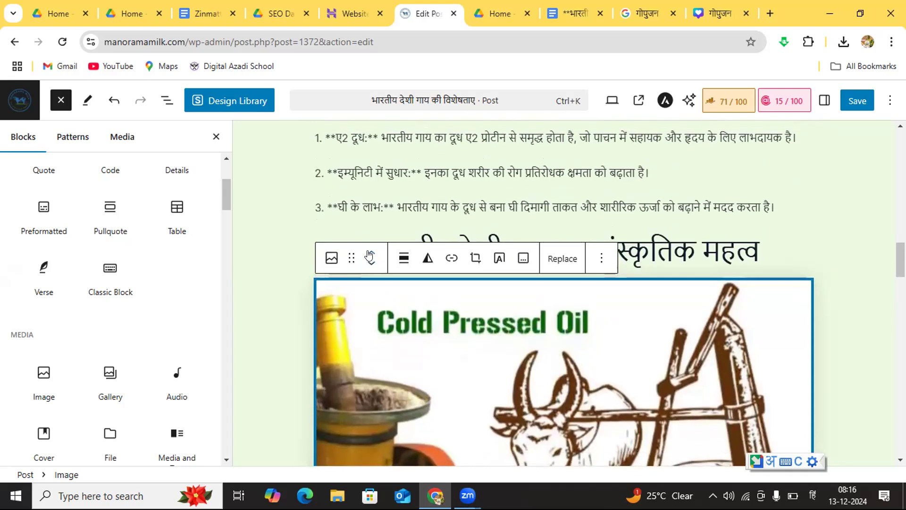
left_click(369, 255)
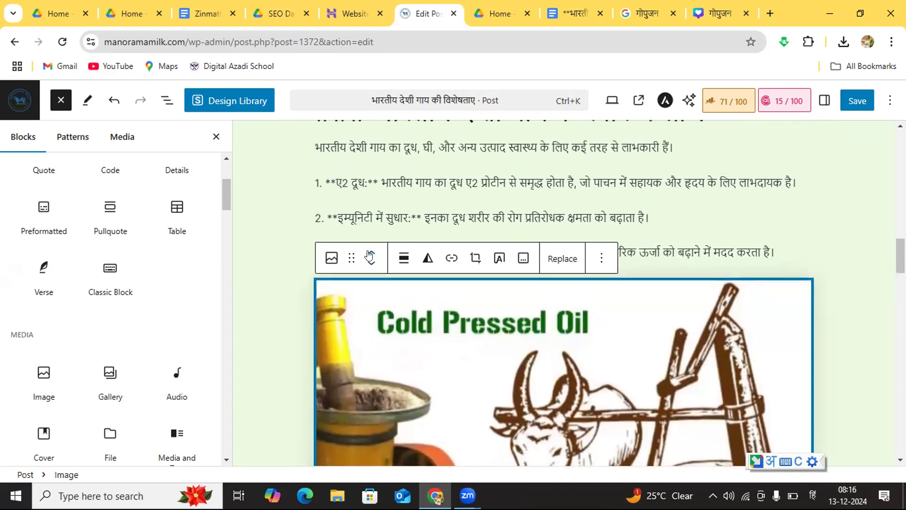
left_click(369, 255)
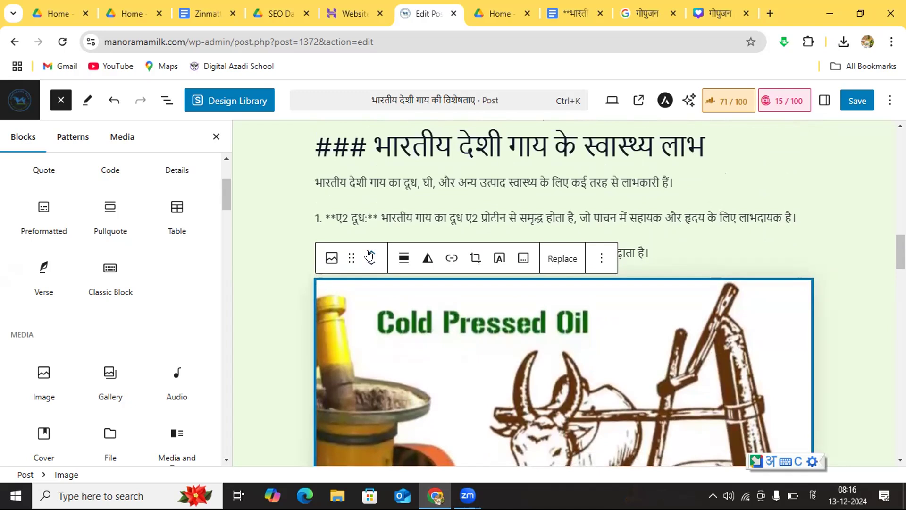
left_click(370, 255)
left_click(370, 255)
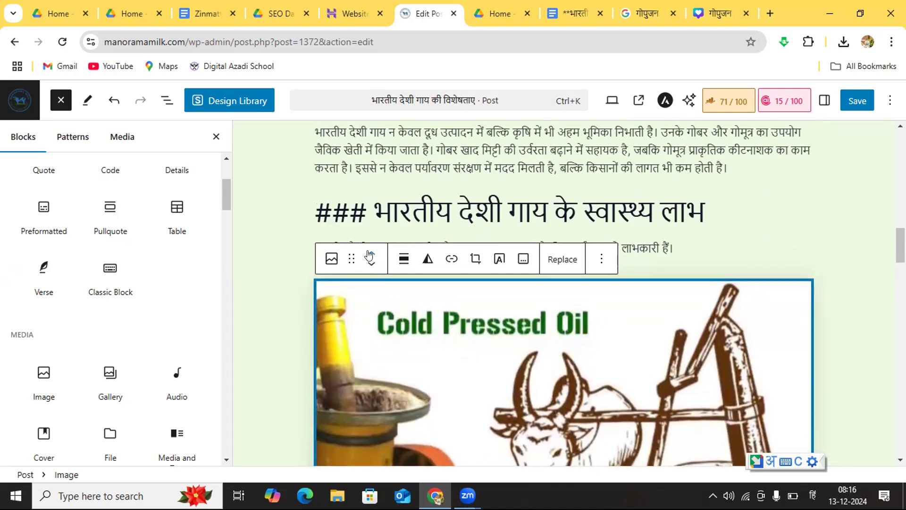
left_click(369, 255)
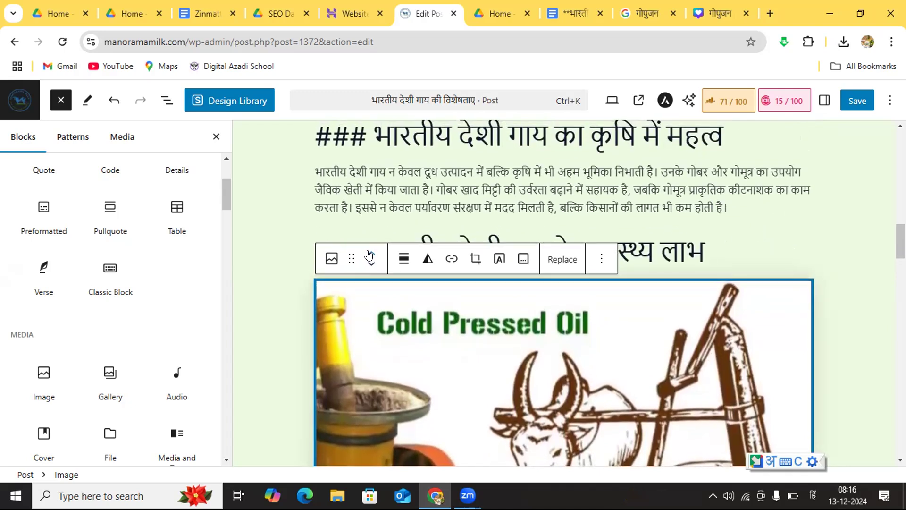
left_click(370, 255)
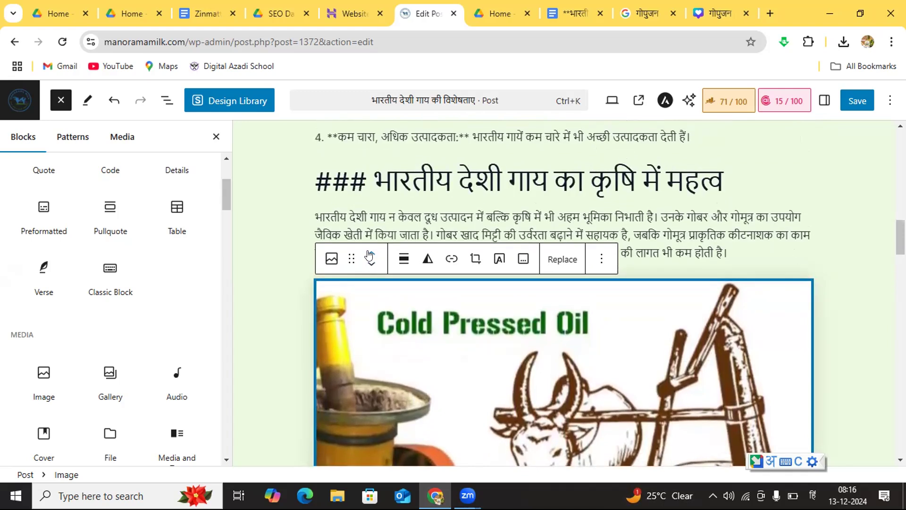
left_click(369, 255)
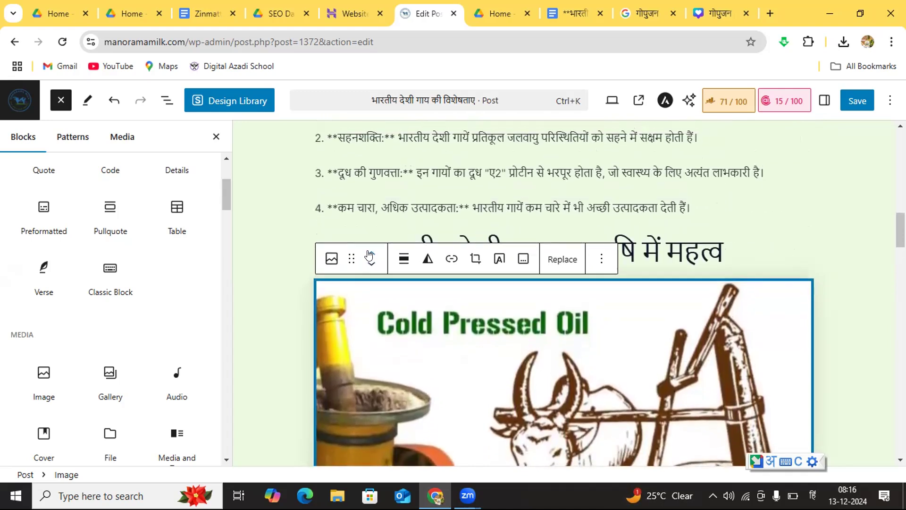
left_click(790, 122)
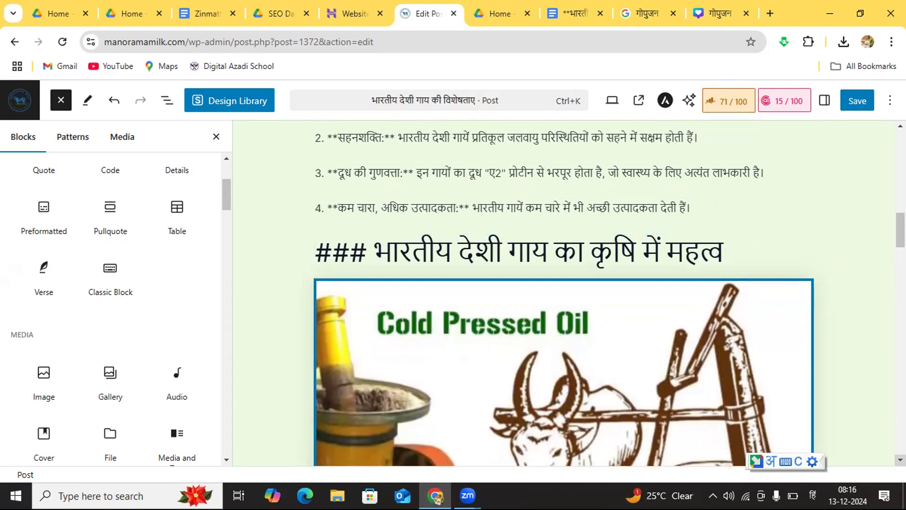
Step: Look over the sections below the image, then mark the post as Pillar Content in its Rank Math settings
scroll(564, 292, "down", 5)
scroll(564, 292, "down", 5)
scroll(564, 293, "down", 3)
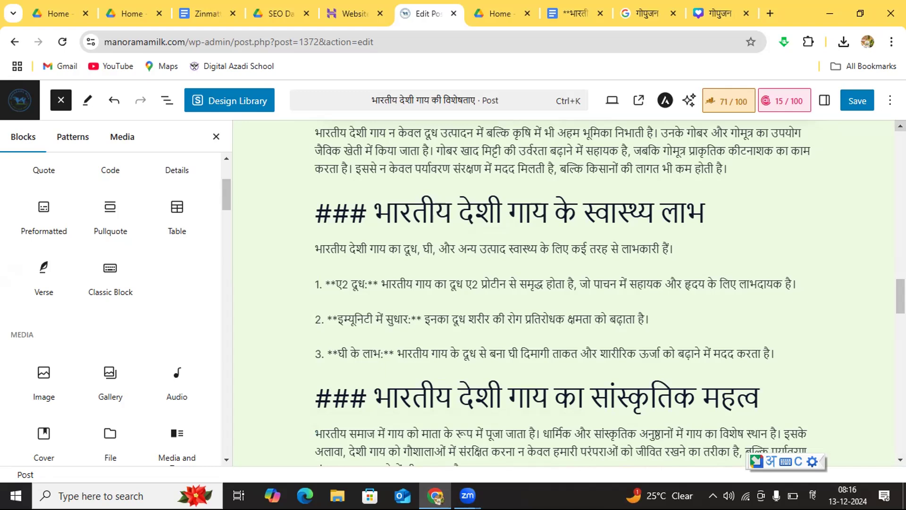
left_click(900, 126)
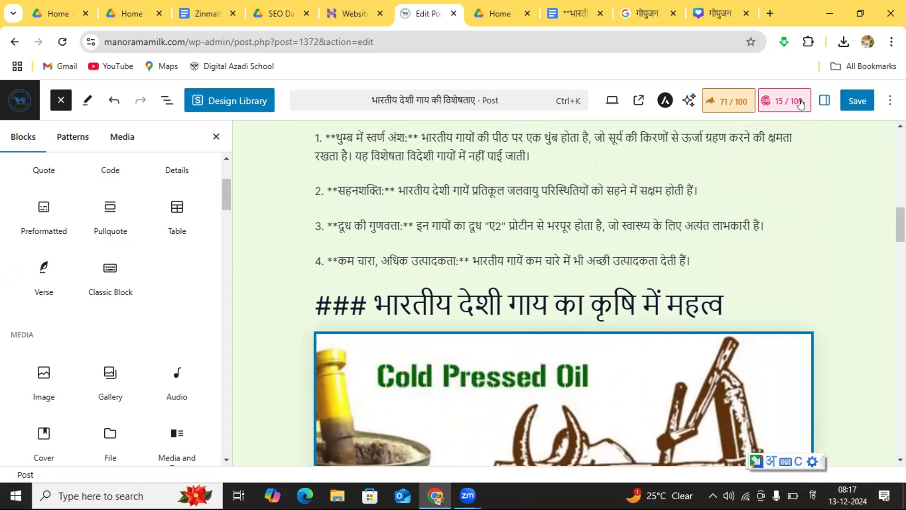
left_click(730, 103)
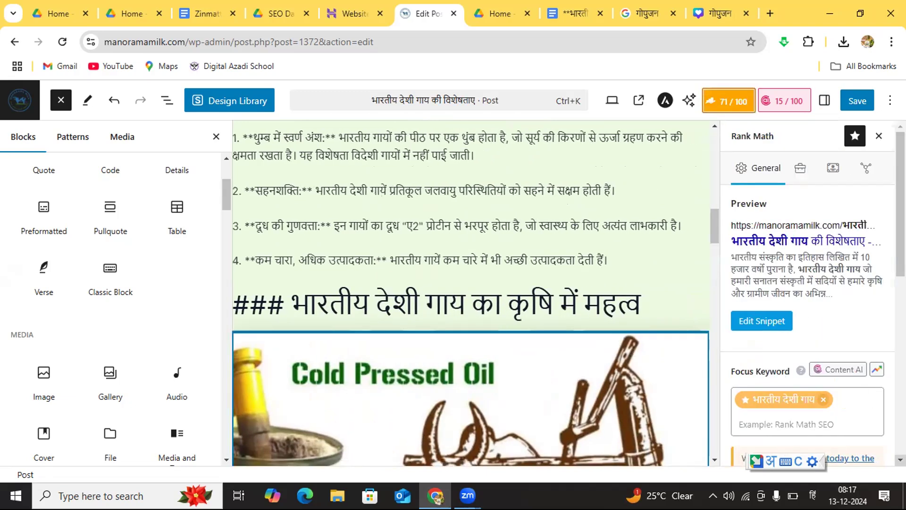
scroll(877, 424, "down", 2)
scroll(807, 302, "down", 2)
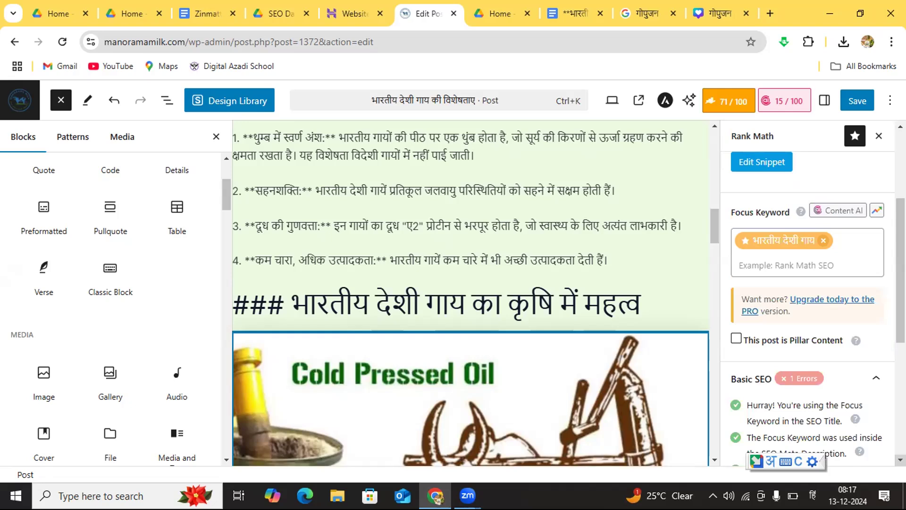
scroll(822, 401, "down", 1)
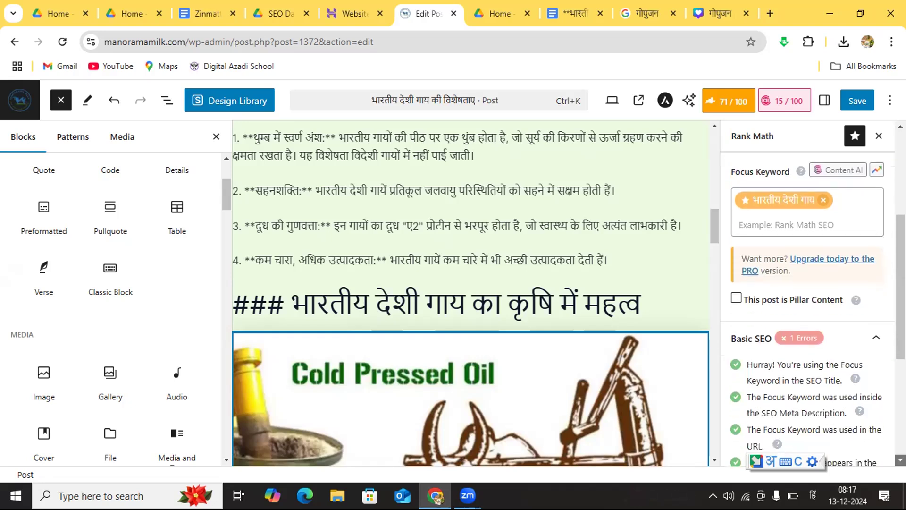
left_click(737, 287)
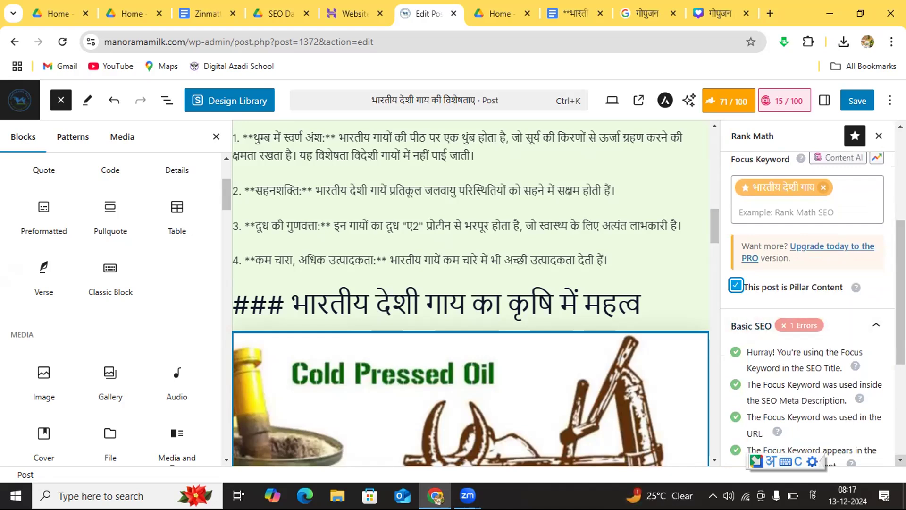
Step: Review the Basic SEO checks and the error badges of the Additional, Title Readability and Content Readability groups
scroll(807, 306, "down", 4)
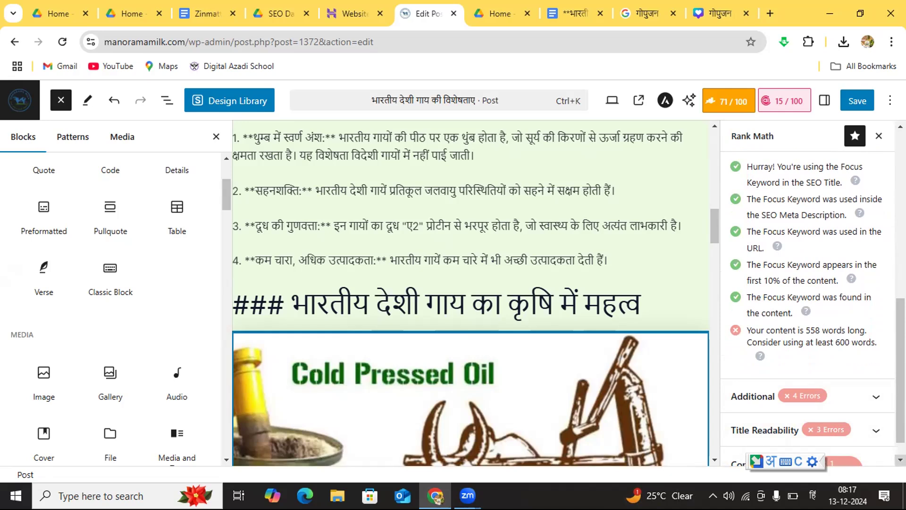
scroll(746, 454, "down", 1)
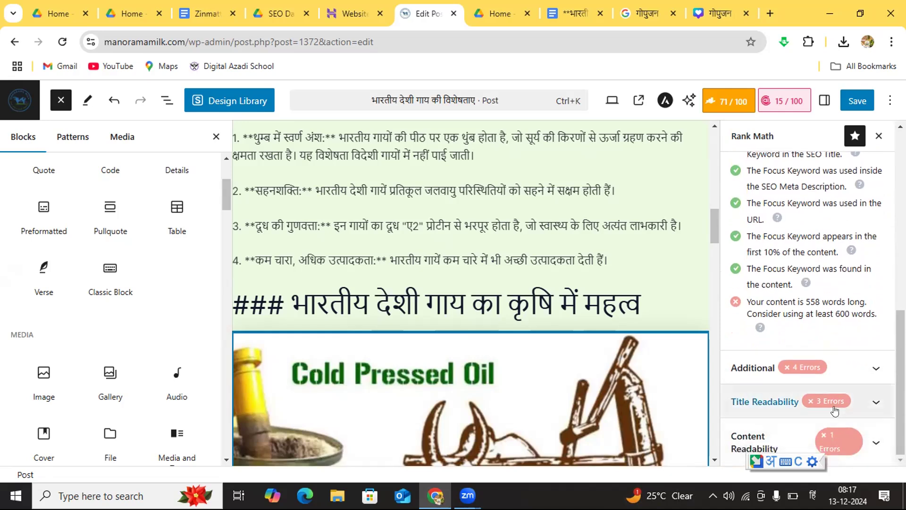
left_click(714, 458)
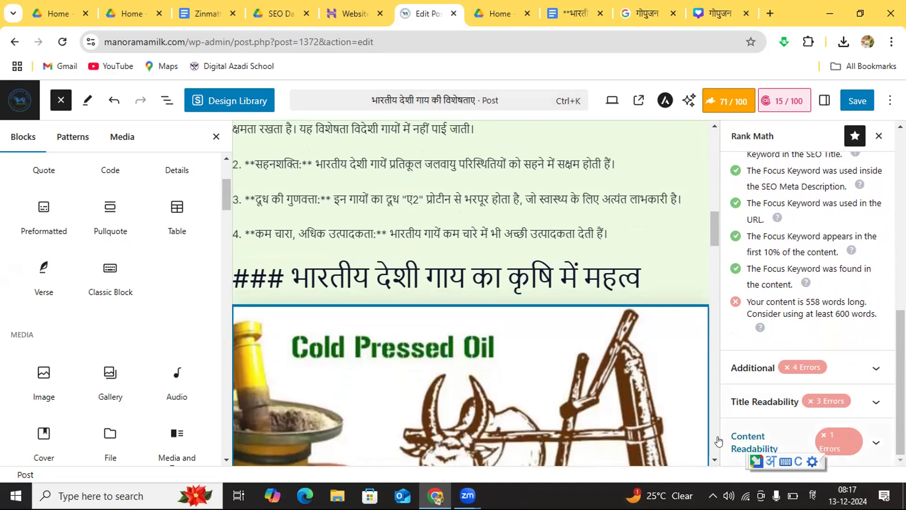
Step: Start a new paragraph after the one ending in "होती है।" below the Cold Pressed Oil image with "भारतीय खेती में पौराणिक समय से ही बेलो"
scroll(713, 452, "down", 8)
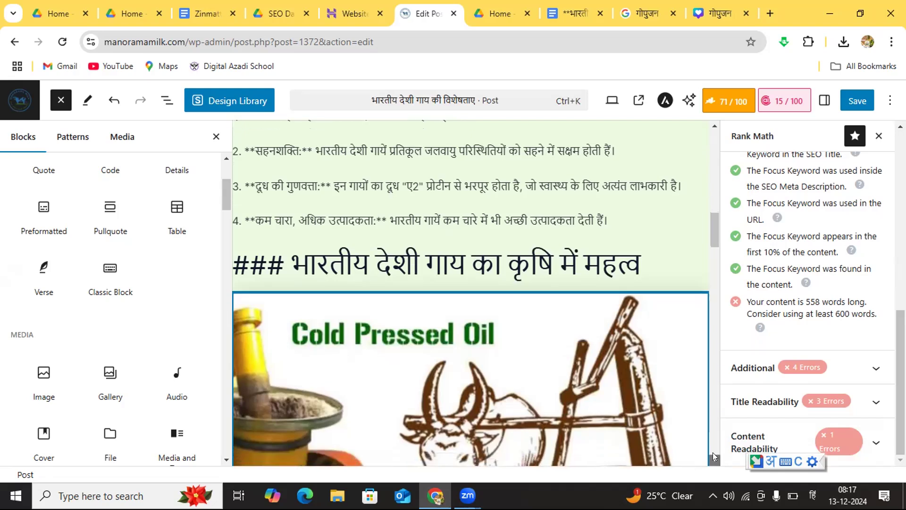
scroll(712, 452, "down", 6)
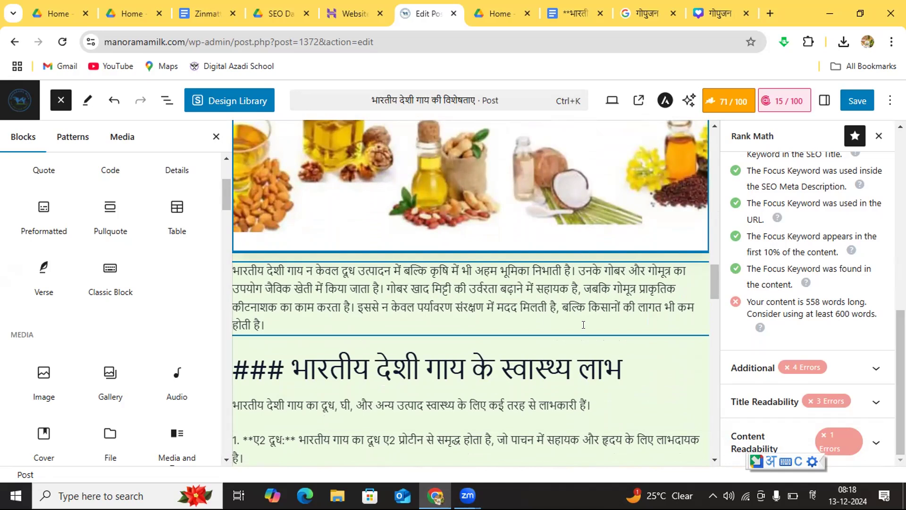
left_click(270, 324)
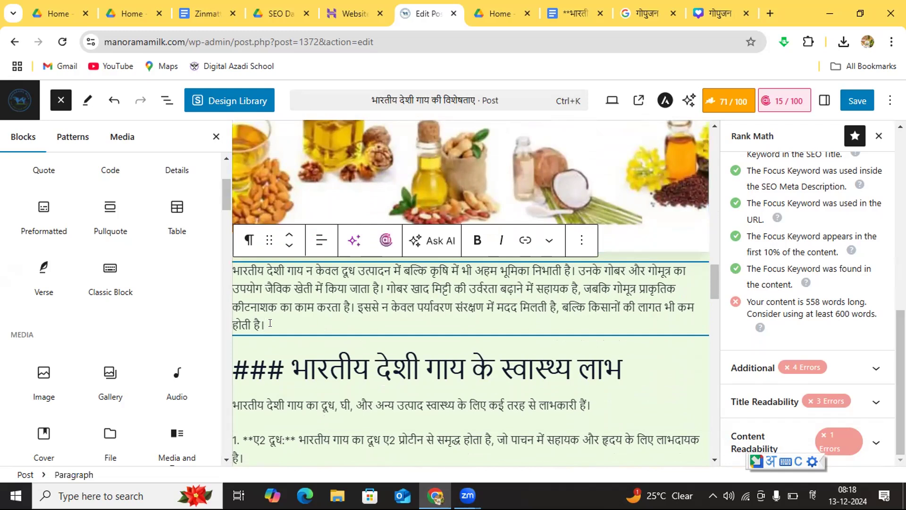
key("Return")
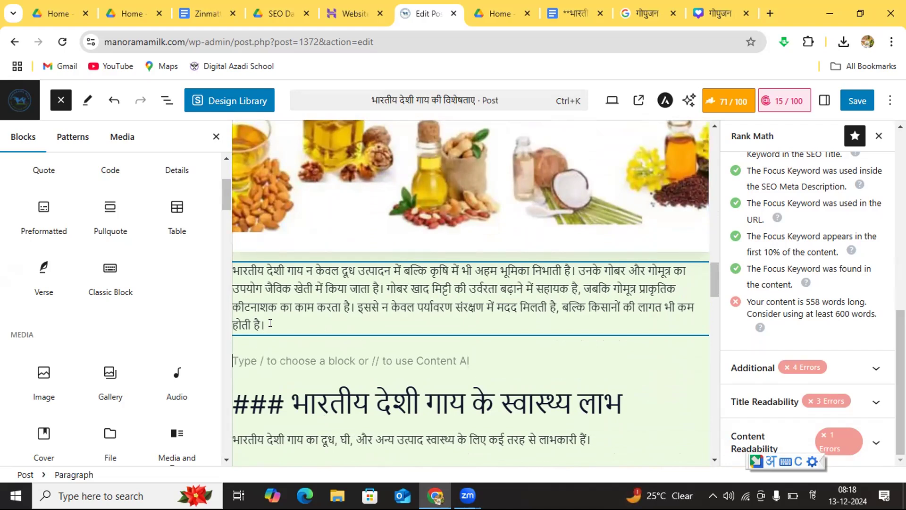
type("भारतीय")
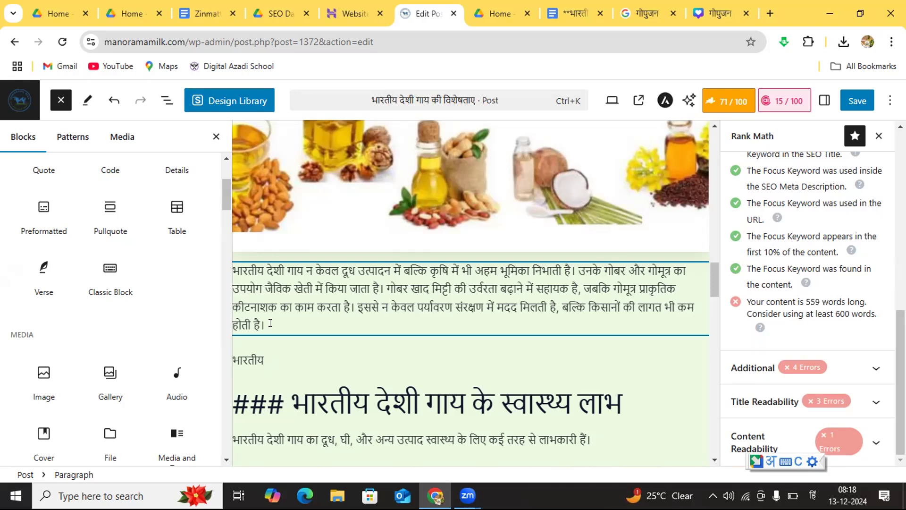
type(" खेती में")
type("पौराणिक")
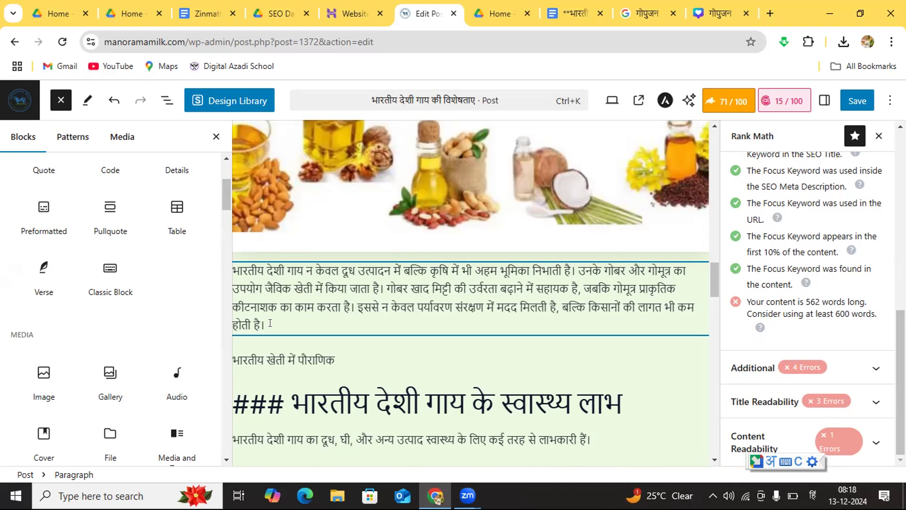
type(" समय से ही बेलो")
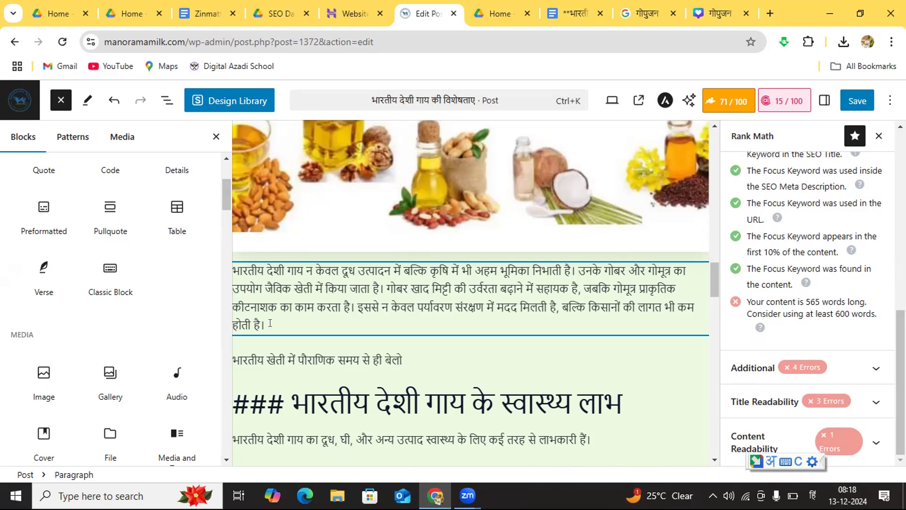
type(" का उपयोग किया")
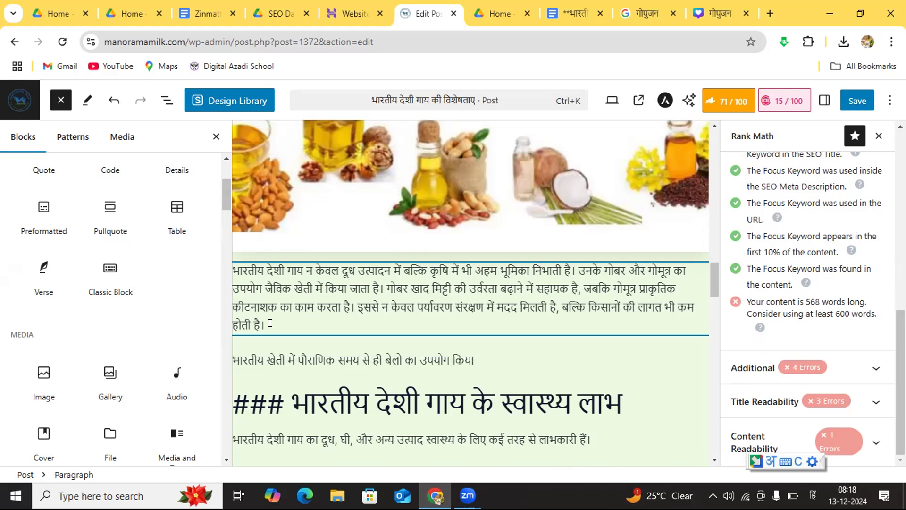
type(" जाता")
Step: Continue the new paragraph with "का उपयोग किया जाता रहा है"
type("रहा है")
type("तथा")
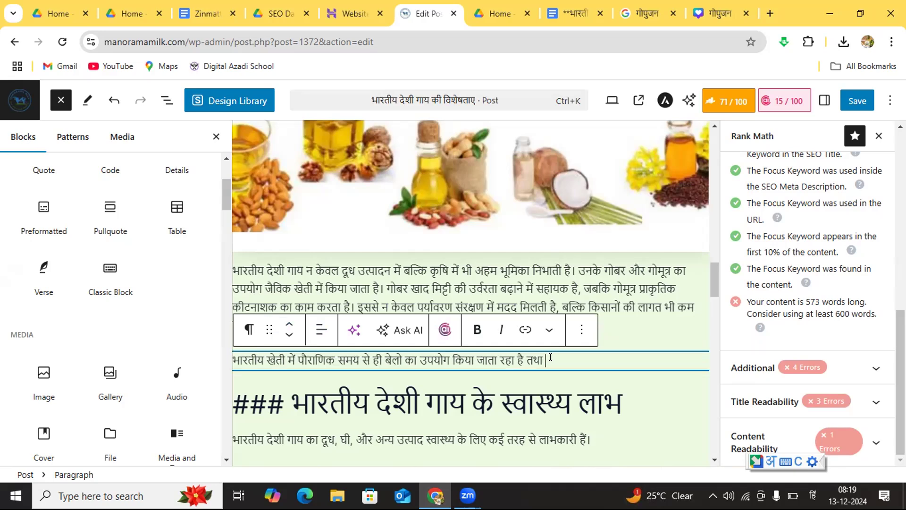
key("BackSpace")
key("BackSpace")
key("BackSpace")
key("BackSpace")
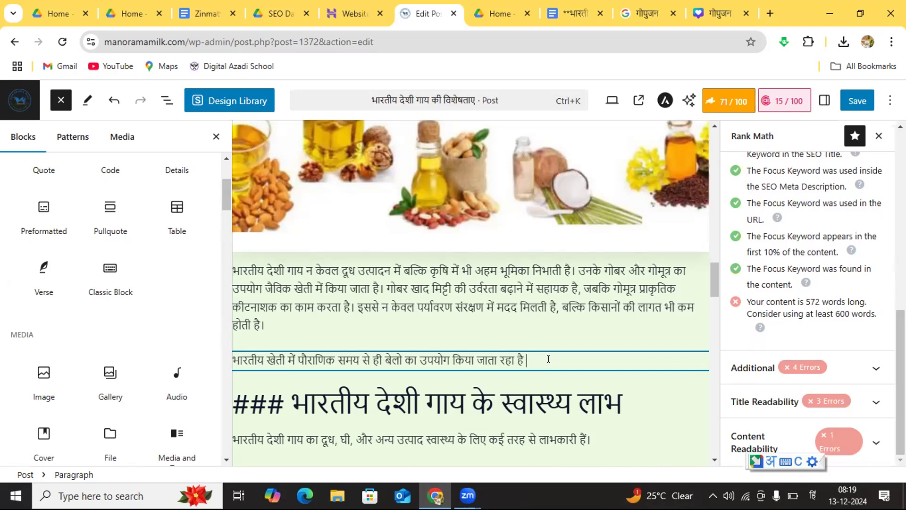
Step: Extend the sentence with the ploughing example "जैसे हल चलने के काम में"
type("जैसे हल चलने के काम")
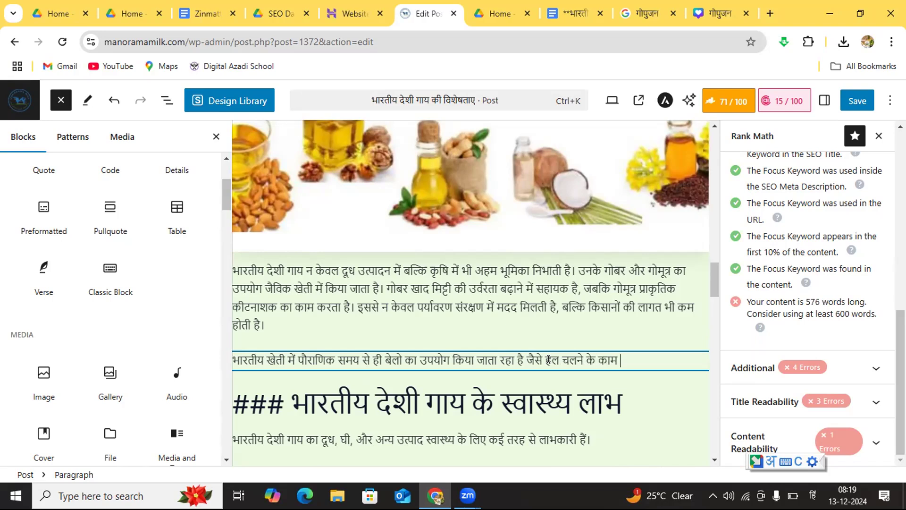
type(" में")
Step: Complete the ploughing example with "देशी गाय के बछड़े यानि बेल का उपयोग होता है ,"
type("देशी")
type("गाय")
type("के")
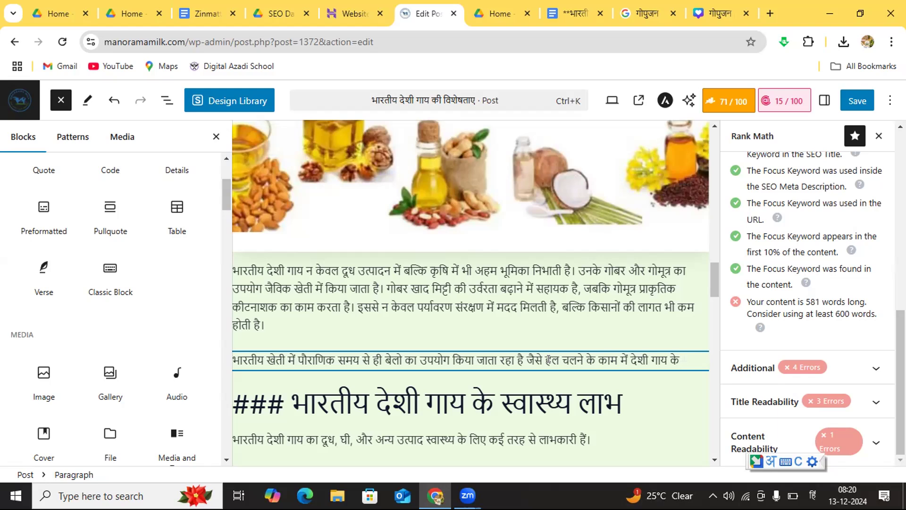
type("बछड़े यानि")
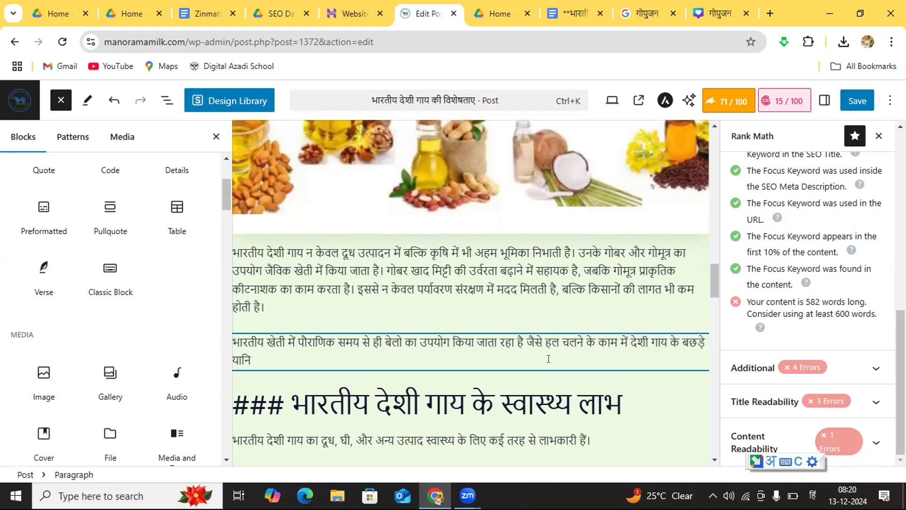
type(" बेल का उपयोग")
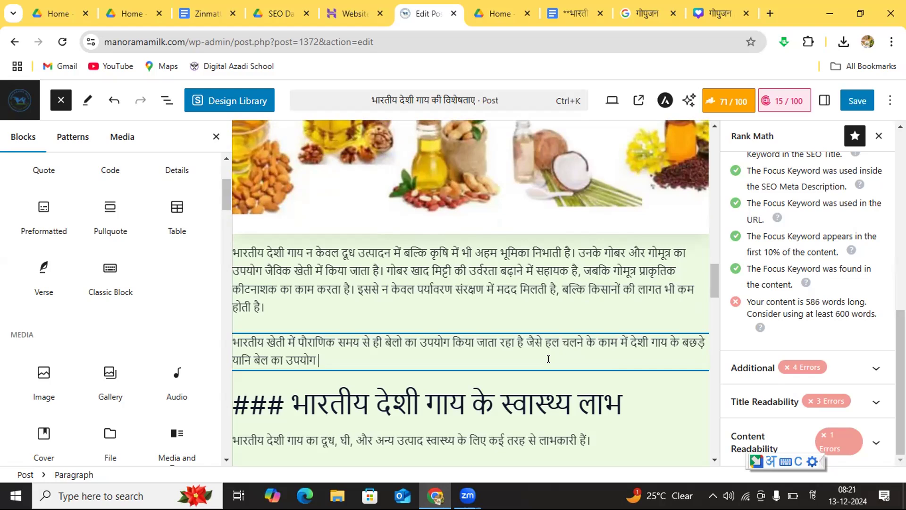
type(" होता है ,")
Step: Add the goods transport clause "पुराने समय से ही बेलो को मॉल ढुलाई के लिए" to the new paragraph
type("पुराने")
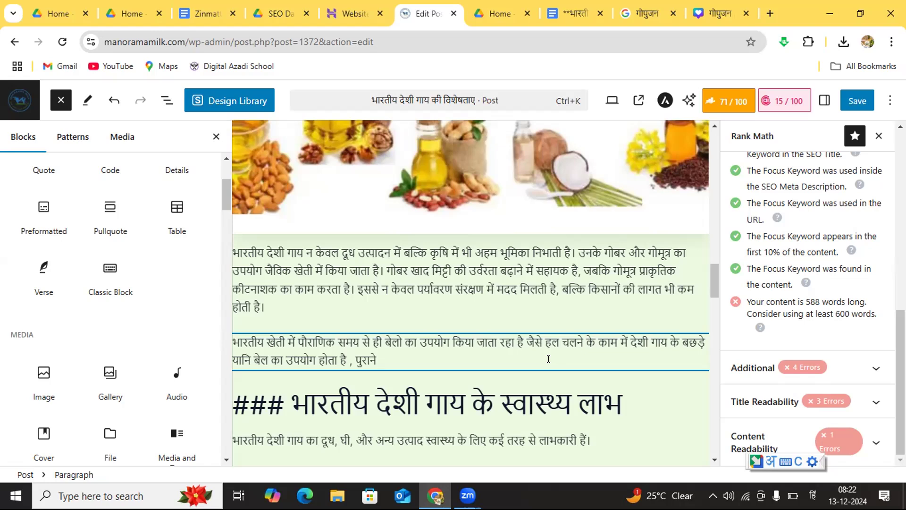
type(" समय से ही बेलो को")
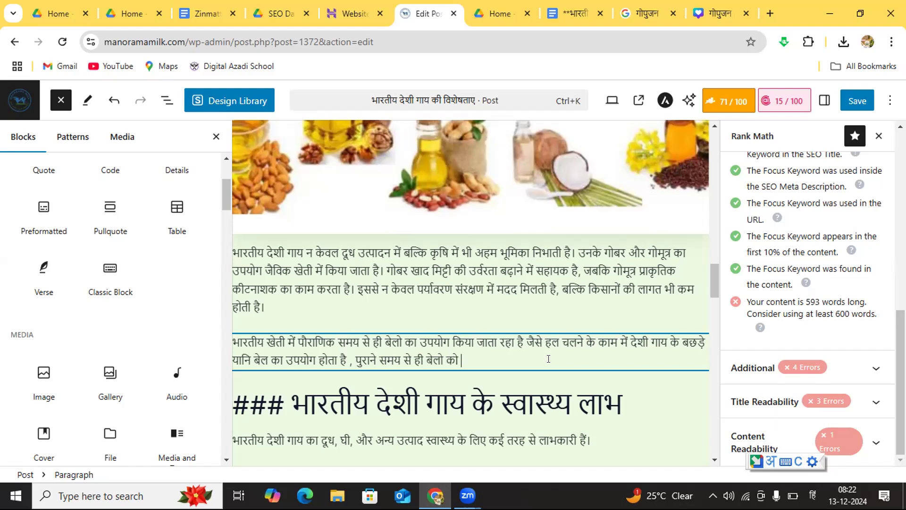
type(" मॉल")
type("ढुलाई के")
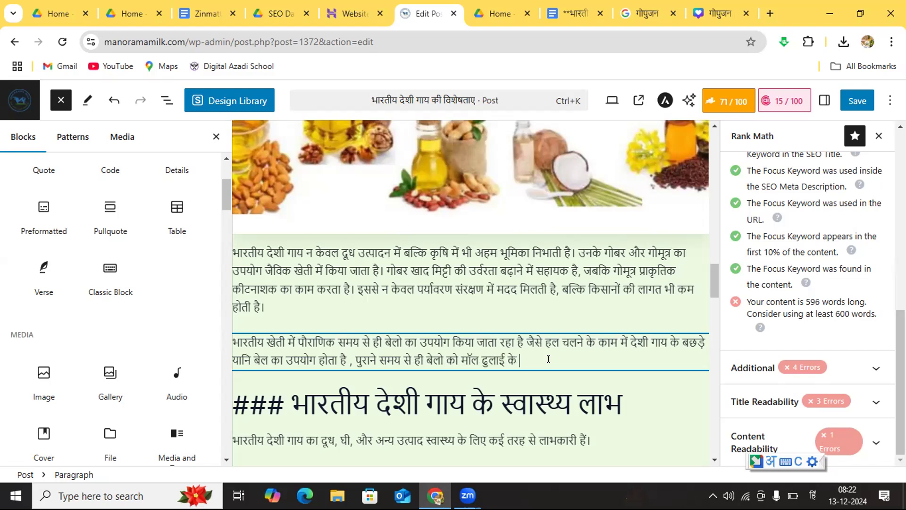
type(" लिए")
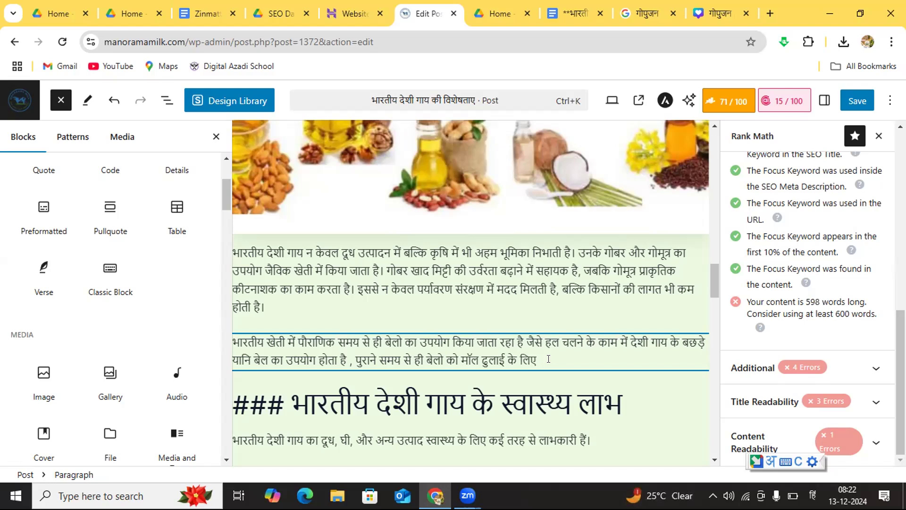
type(" उपयोग में लिया जाता")
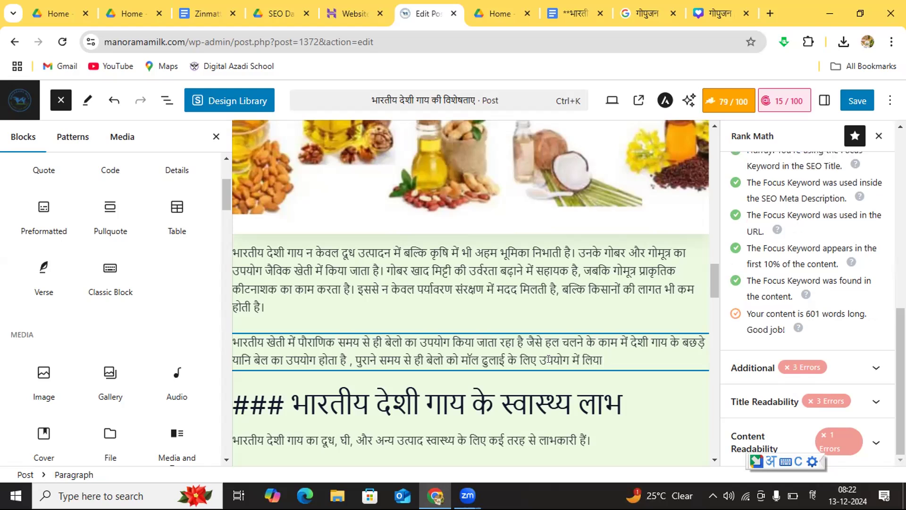
type(" रहा है, तथा")
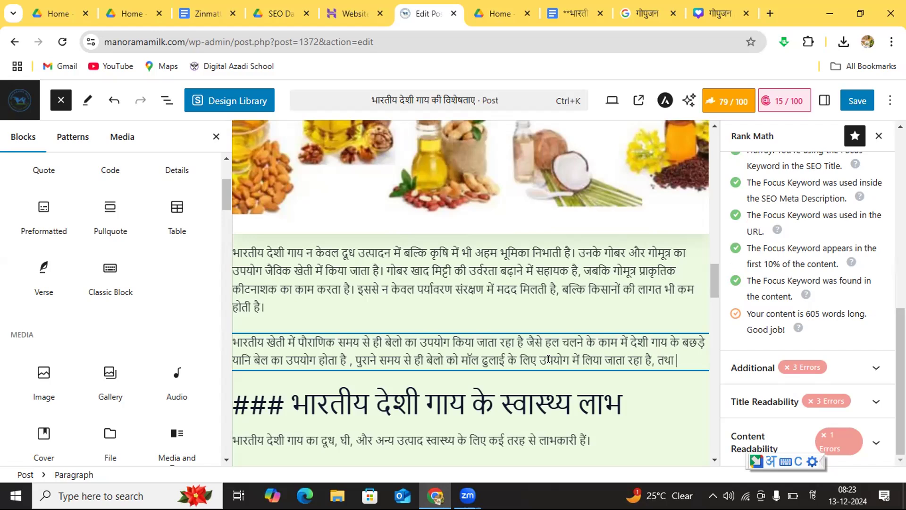
Step: Add the oil extraction clause "तथा घानियो से तेल निकलते समय भी" to the new paragraph
type("घानियो से")
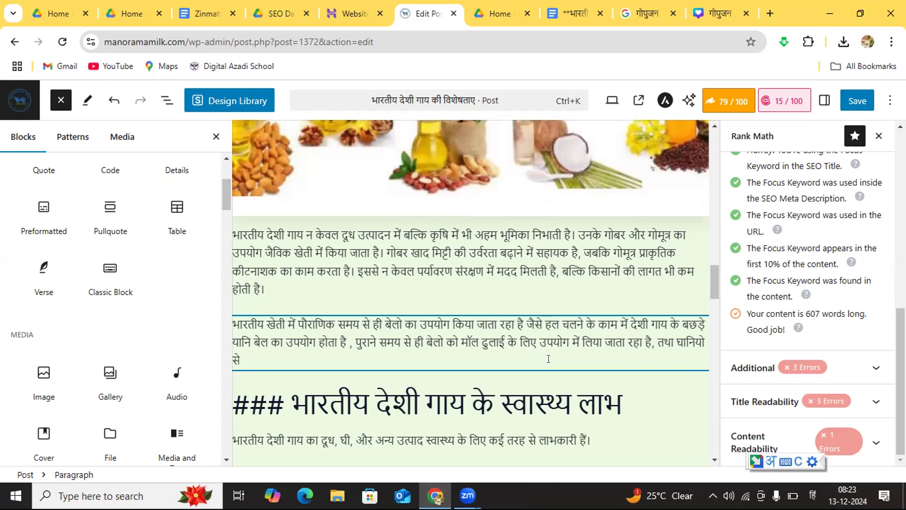
type("तेल निकलते")
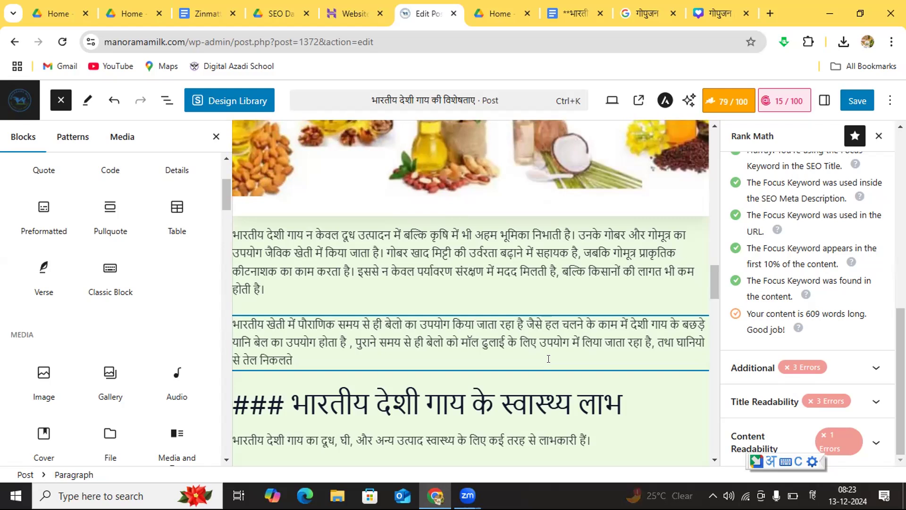
type(" समय")
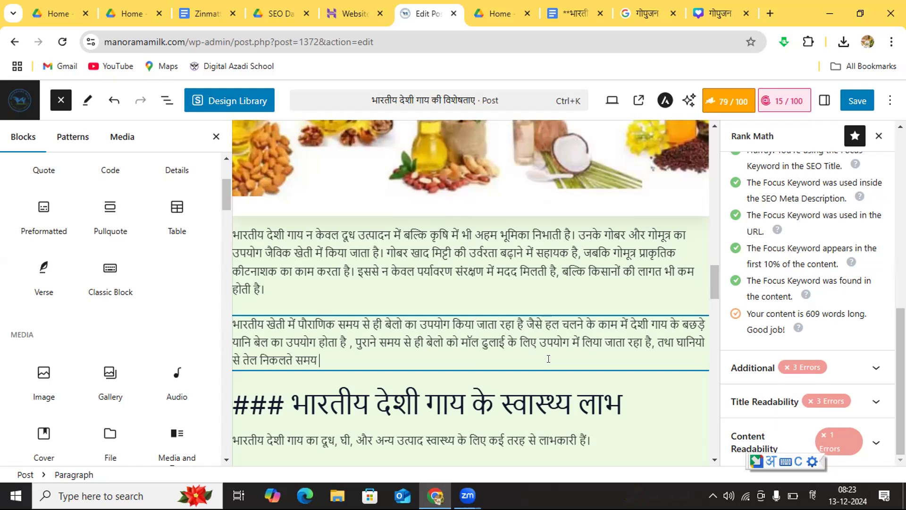
type(" भी")
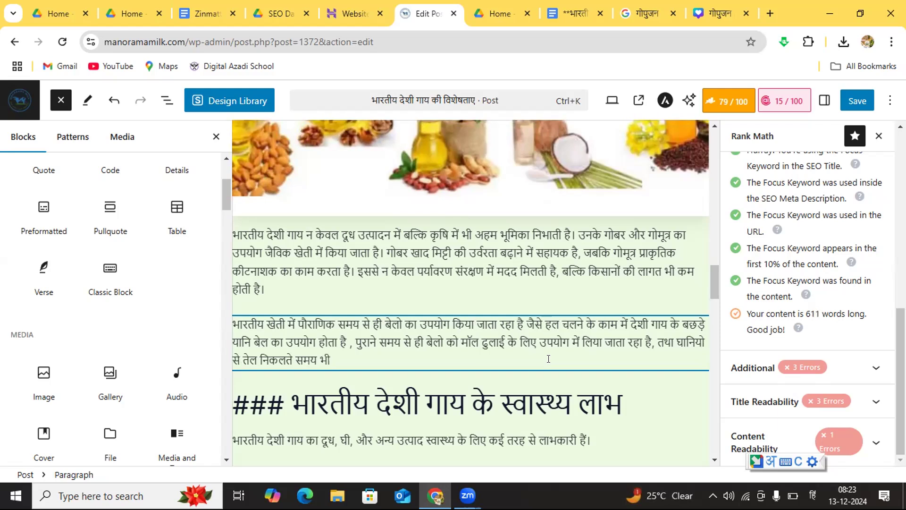
type(" बेलो का")
Step: Finish the oil extraction clause with "बेलो का उपयोग लिया जाता रहा ही"
type("उपयोग")
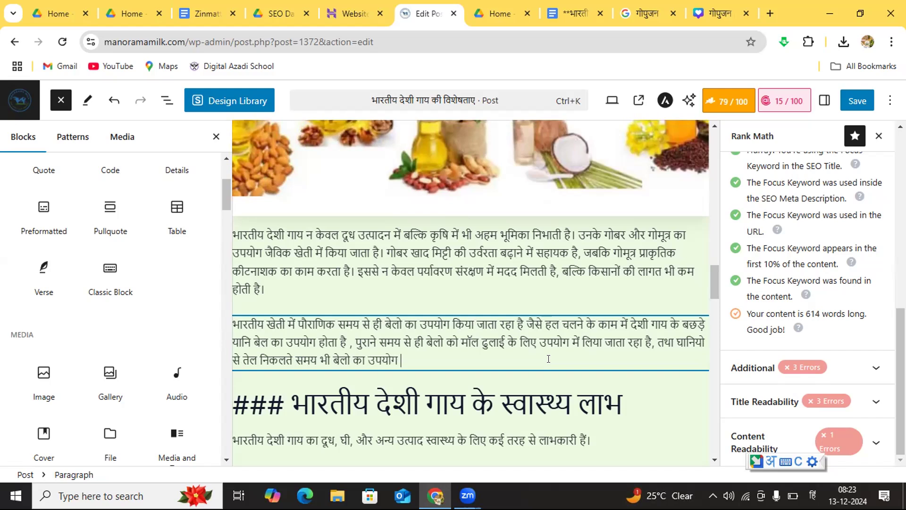
type(" लिया जाता रहा ही")
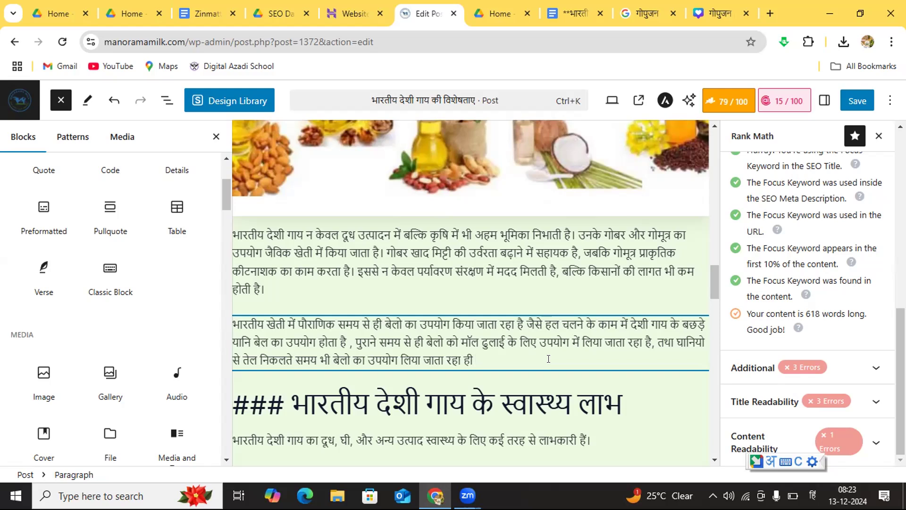
type(" जिसे बेल चालित")
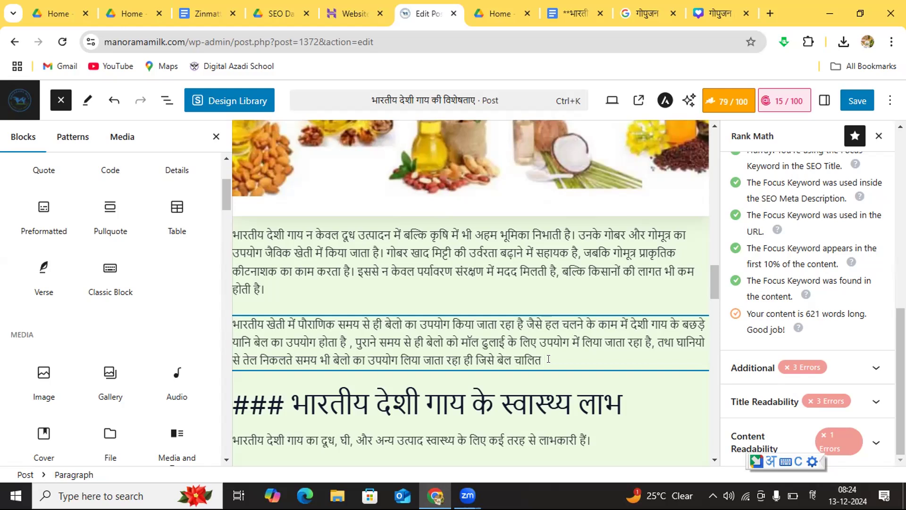
Step: Append the naming phrase "जिसे बेल चालित कच्ची घानी कहते है" to the oil extraction sentence
type("कच्ची घानी कहते")
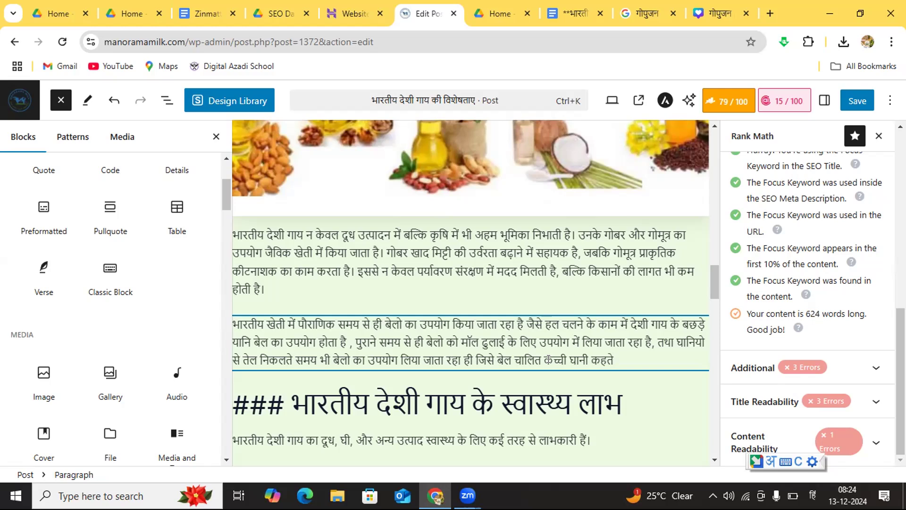
type(" है बेल")
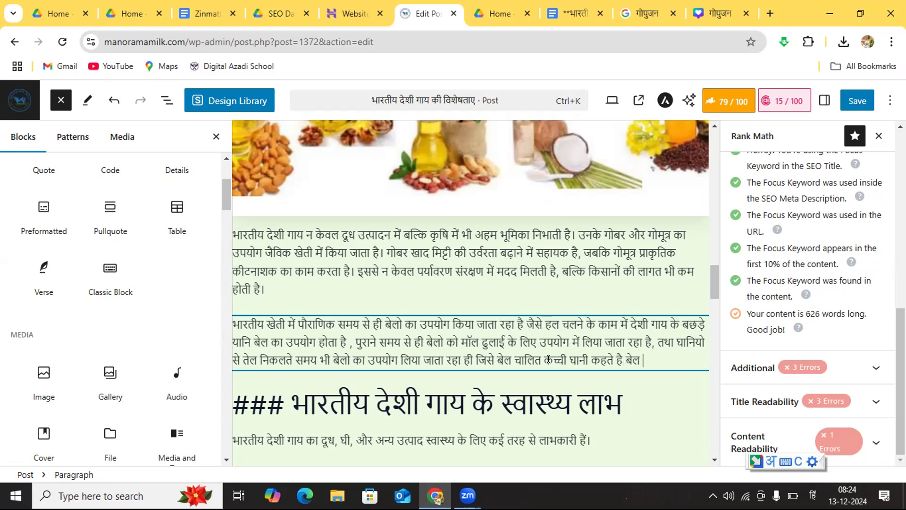
Step: Begin the closing statement of the paragraph with "बेल चलित घानी का तेल"
type("चलित घानी j=")
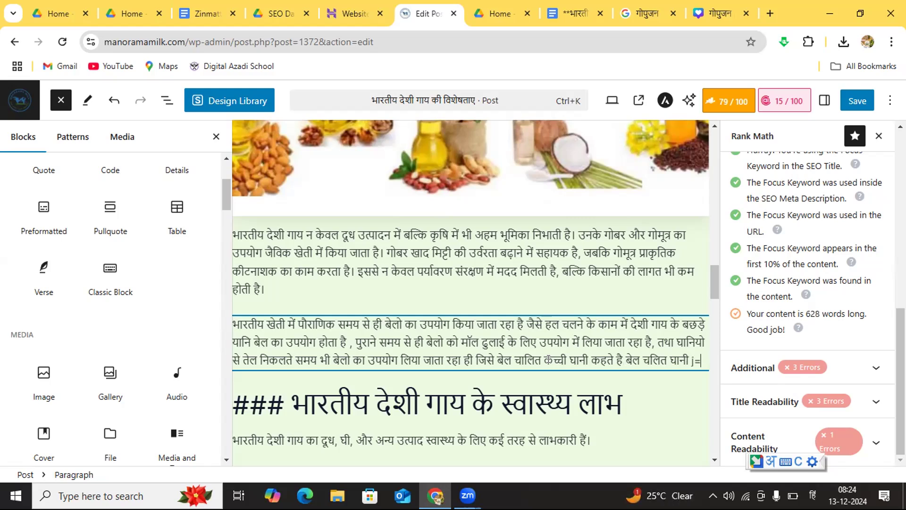
key("BackSpace")
key("BackSpace")
key("BackSpace")
type("का तेल")
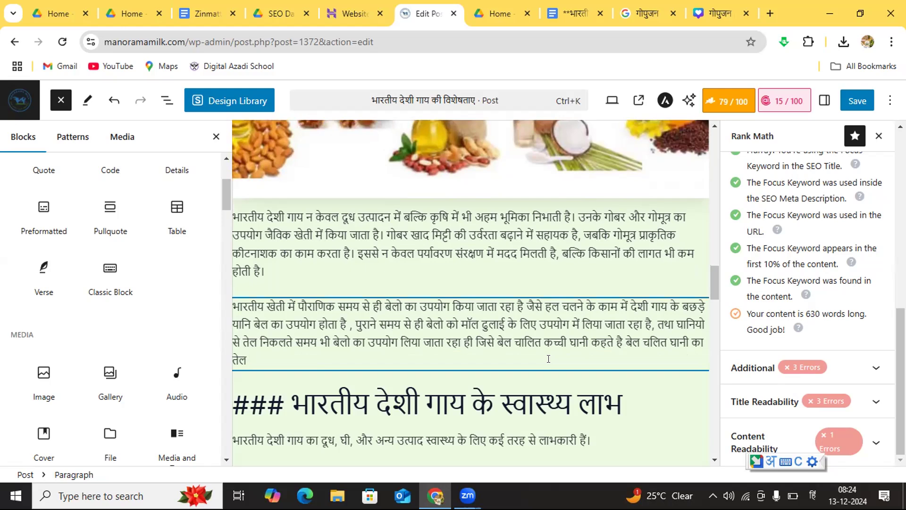
type(" स्वास्थ्य की")
Step: Complete the closing statement with the health benefit wording "स्वास्थ्य की दृष्टी से बहुत उपयोगी होता है"
type("दृष्टी")
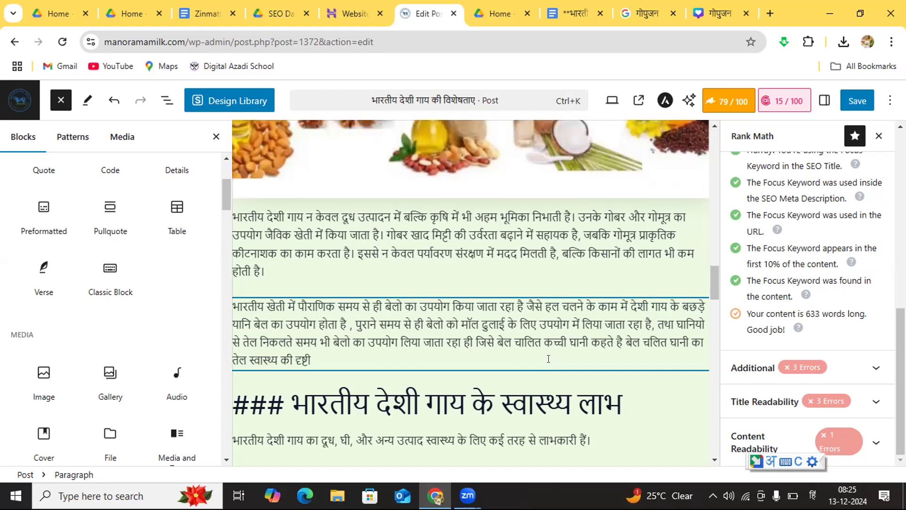
type(" से बहुत")
type("उपयोगी")
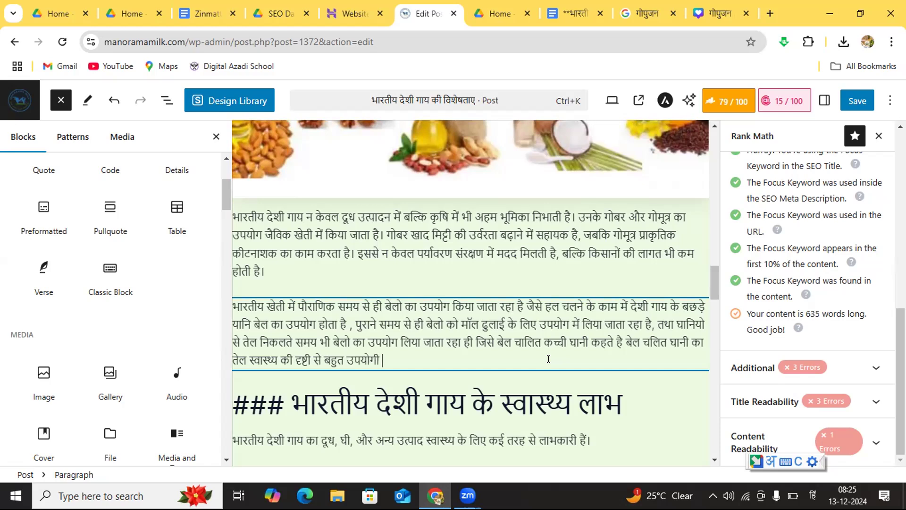
type(" होता है")
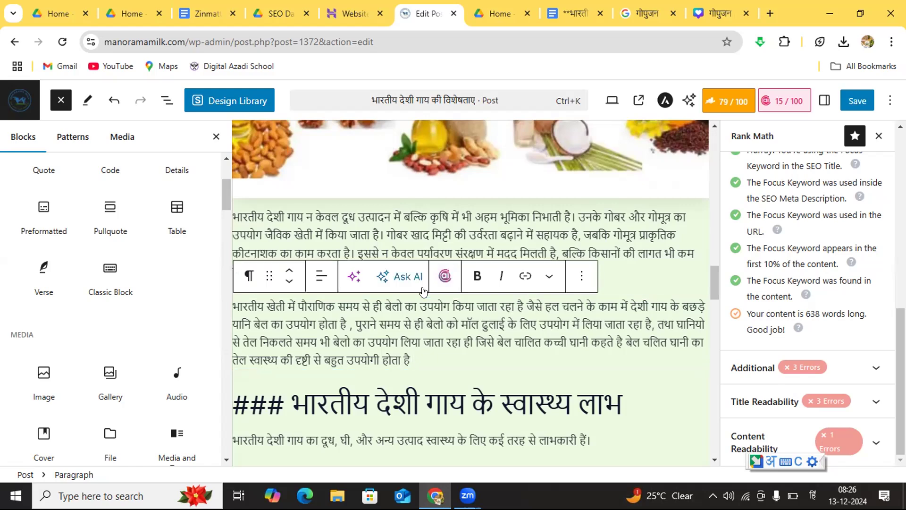
left_click(419, 358)
mouse_move(685, 384)
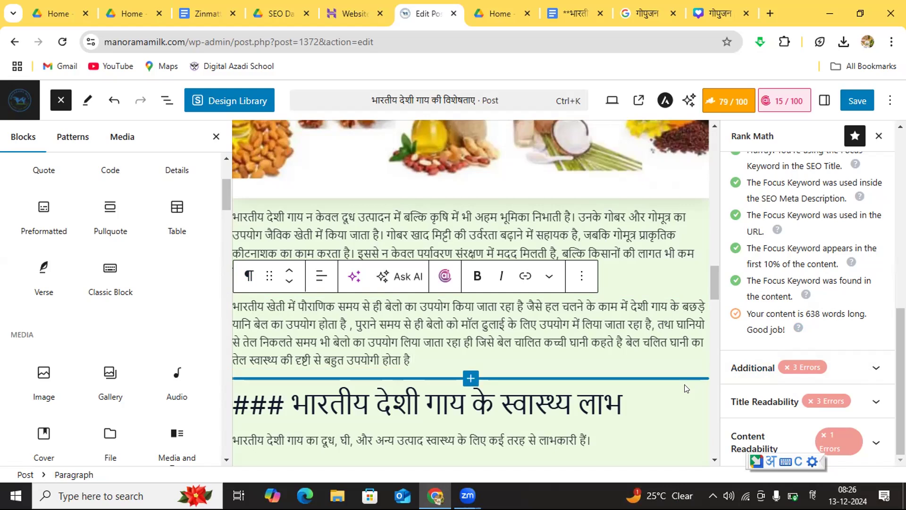
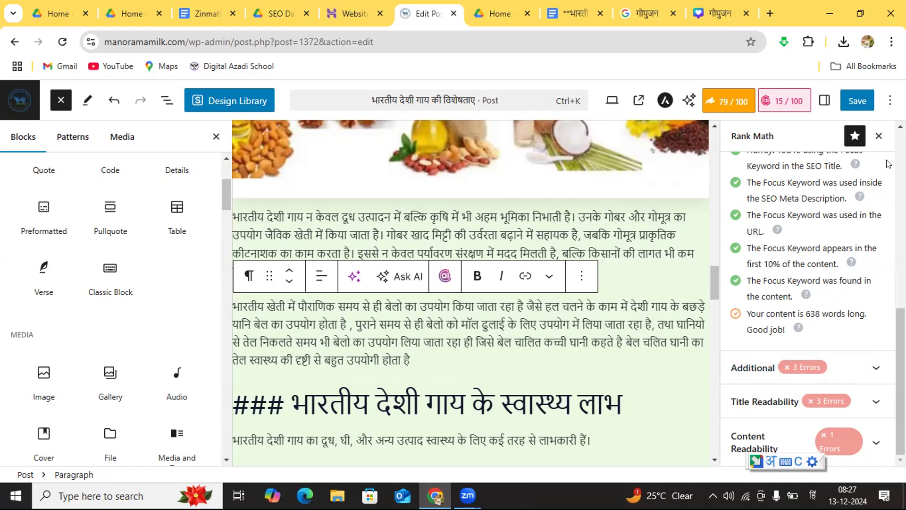
left_click(901, 127)
left_click(900, 127)
left_click(901, 127)
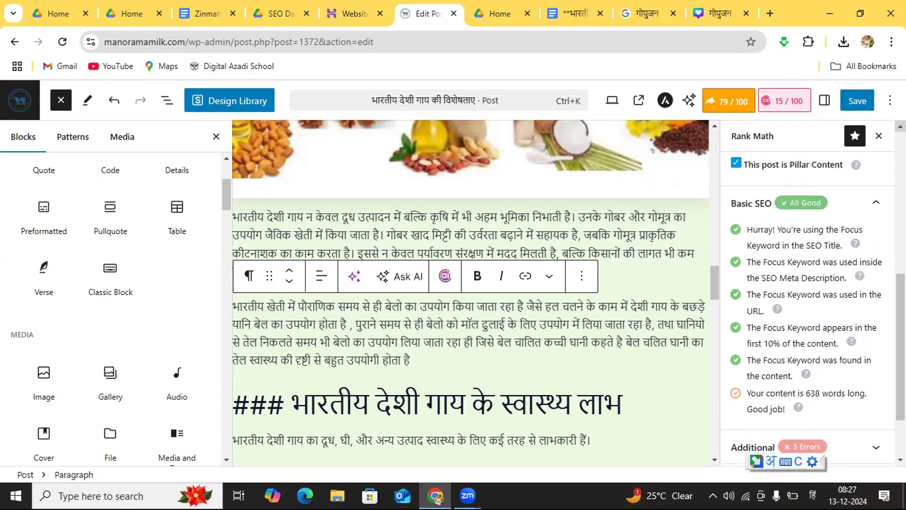
scroll(886, 434, "down", 3)
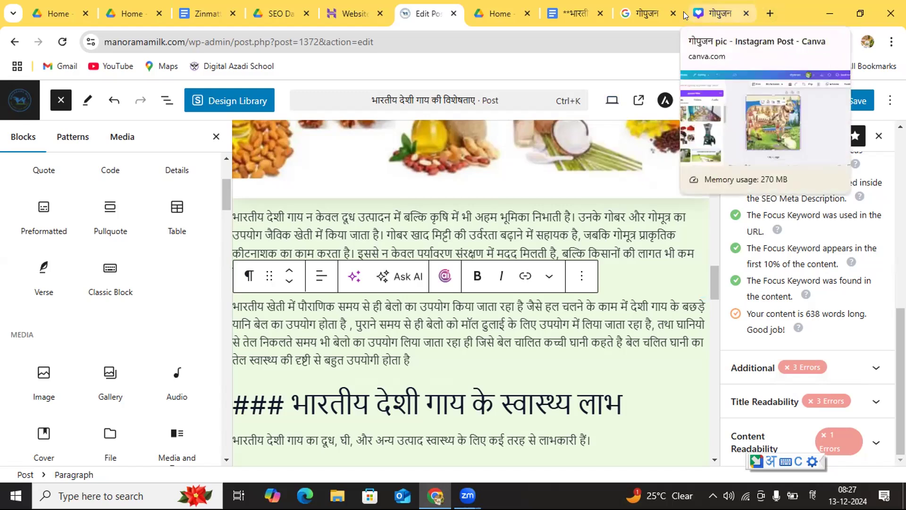
Step: Open Google Drive in a new browser tab and look through the expanded list of suggested files
left_click(770, 12)
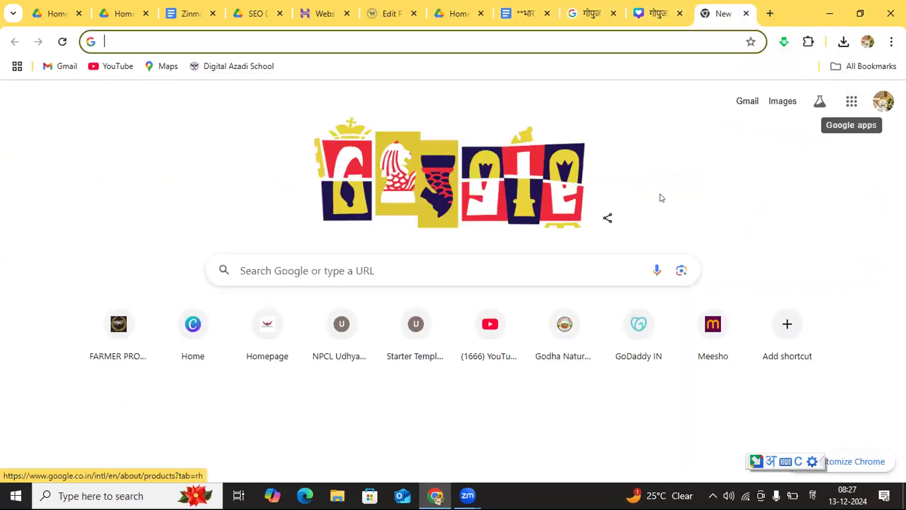
left_click(851, 101)
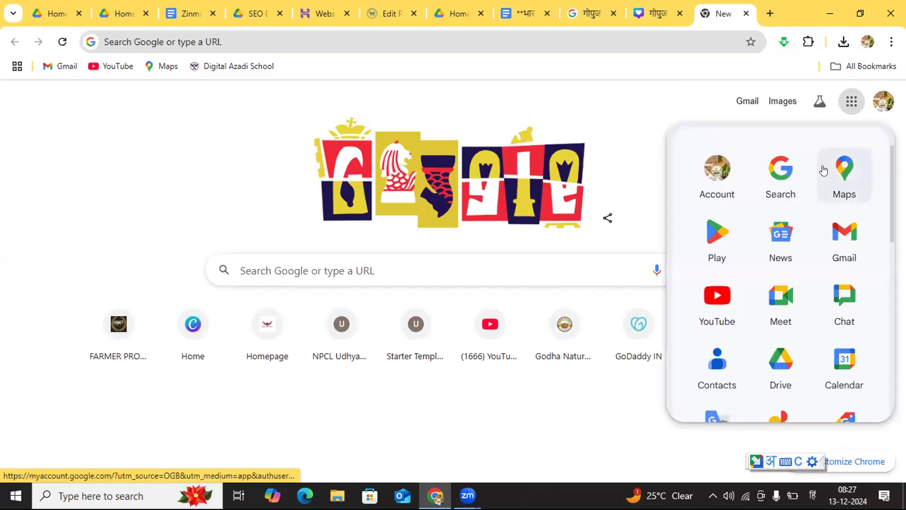
left_click(774, 367)
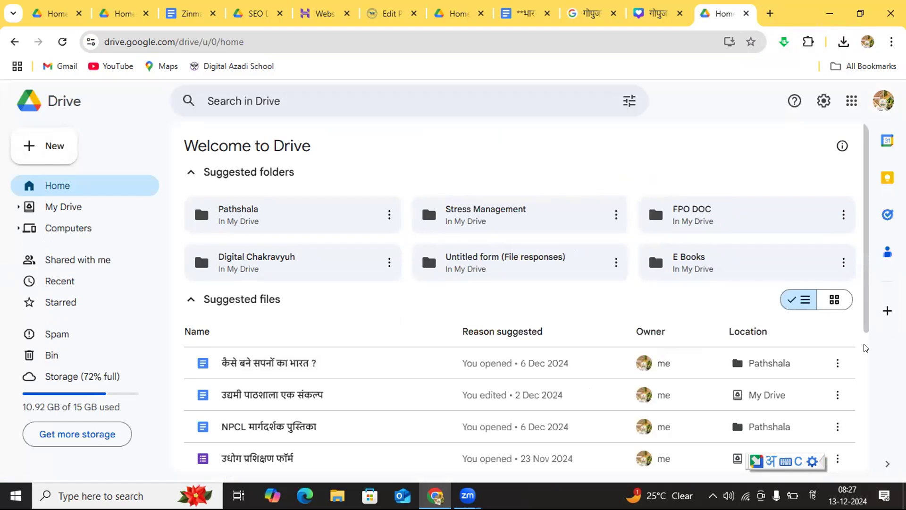
scroll(866, 348, "down", 5)
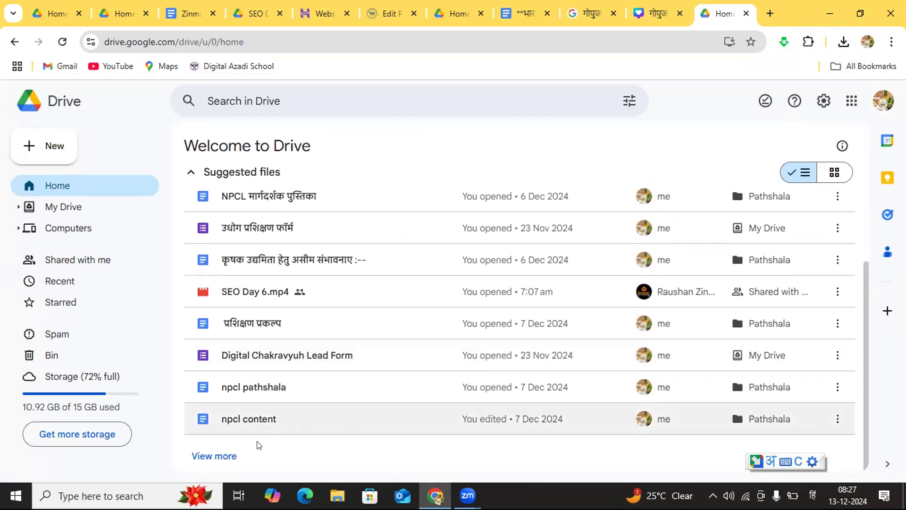
left_click(221, 458)
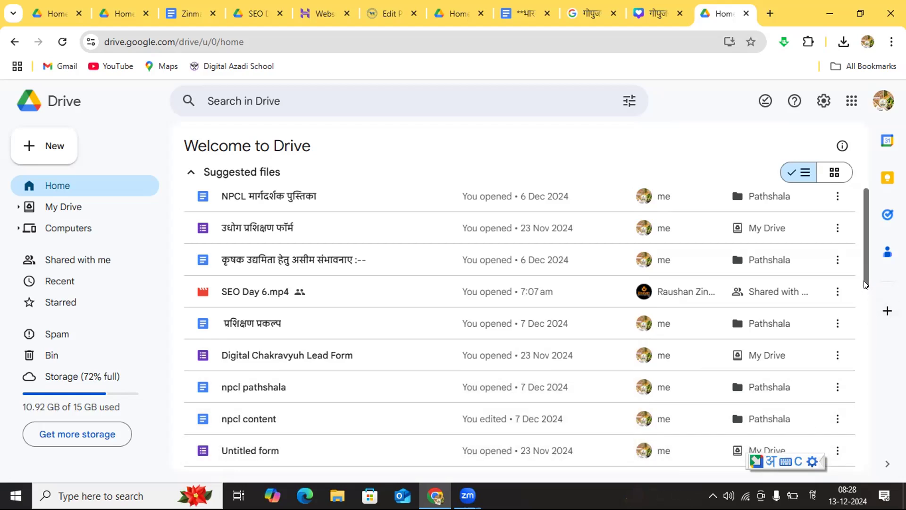
left_click_drag(866, 285, 886, 480)
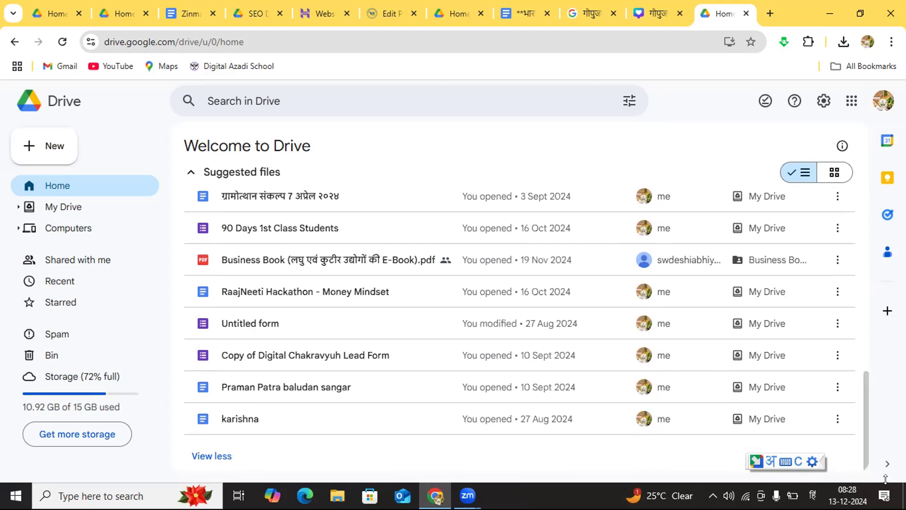
left_click_drag(862, 407, 850, 198)
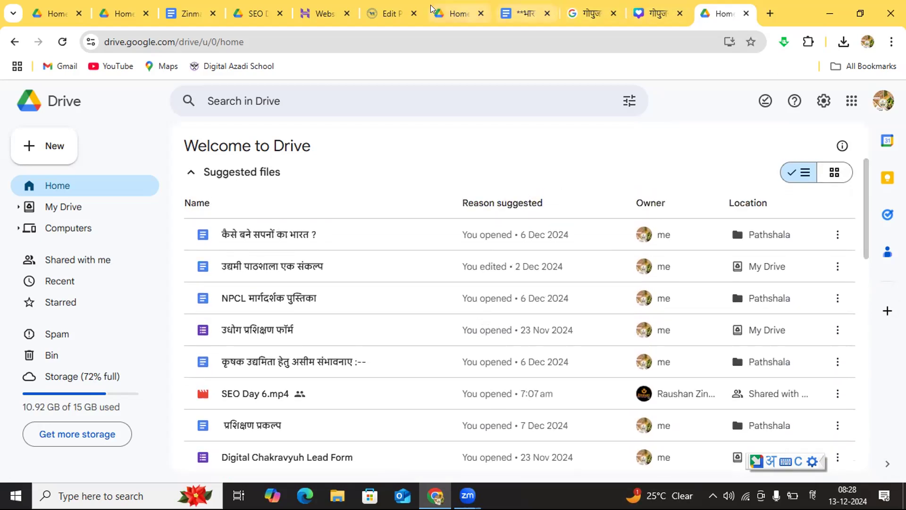
Step: Return to the post editor and insert "जिसमे सूर्य केतु" after "एक थुंब होता है," in the first feature point
left_click(394, 14)
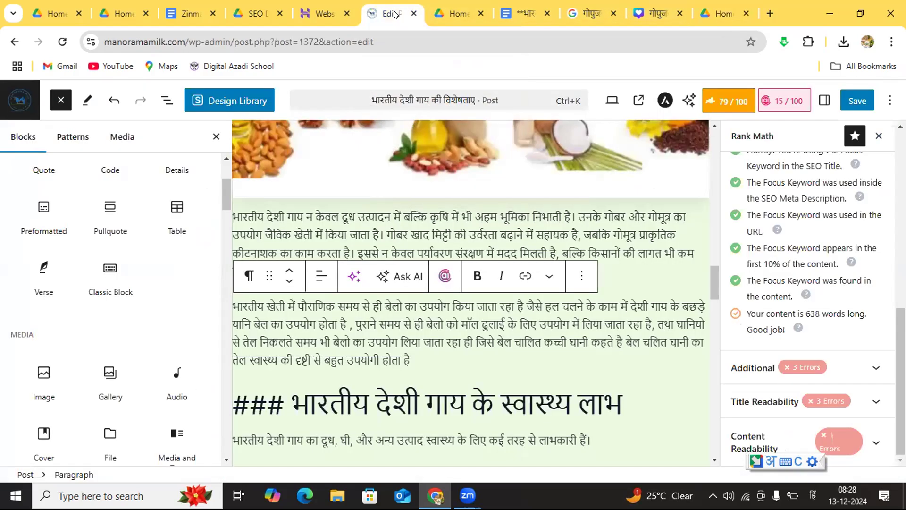
left_click(713, 126)
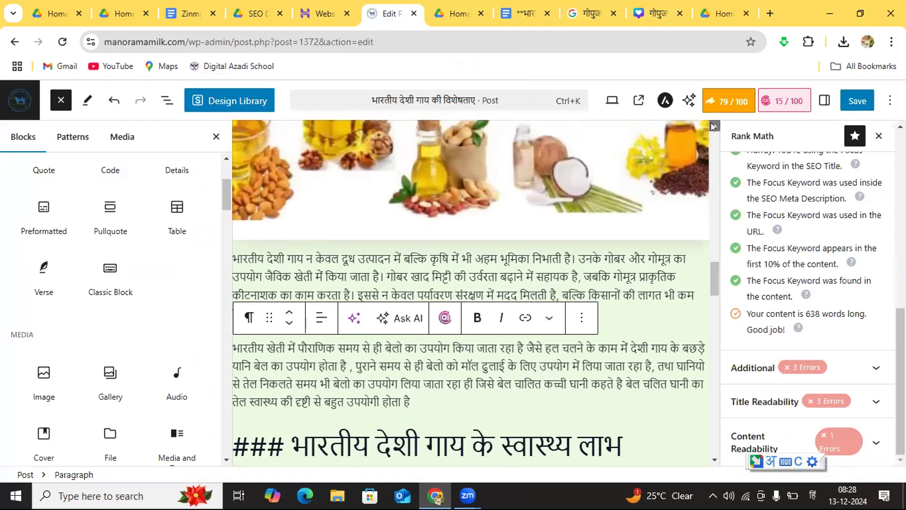
scroll(713, 125, "up", 5)
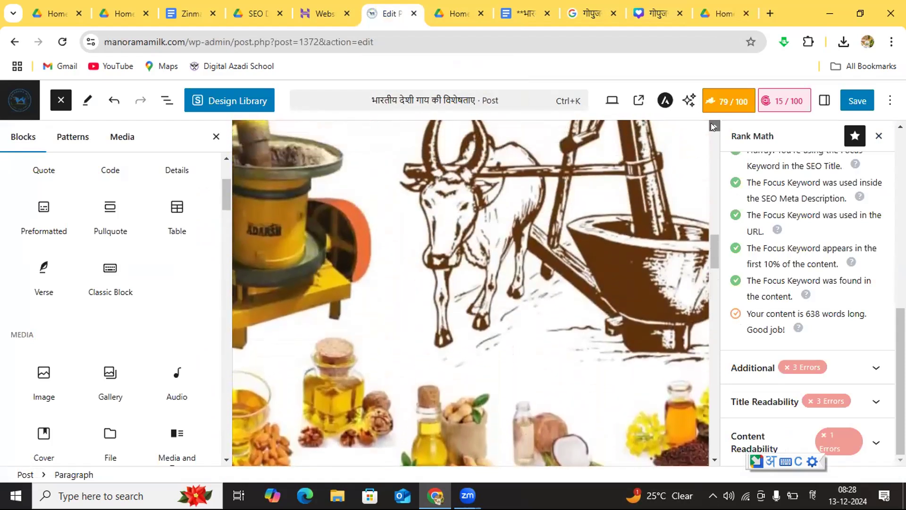
scroll(713, 125, "up", 12)
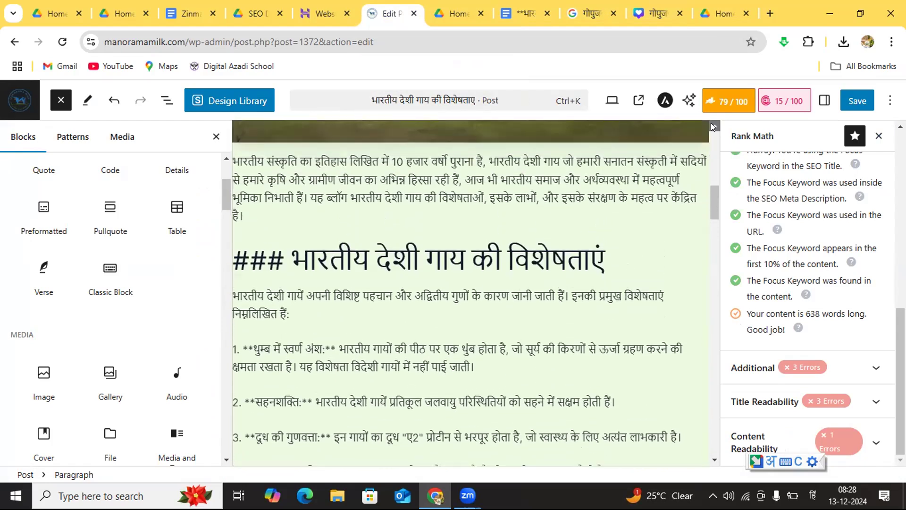
scroll(712, 126, "up", 10)
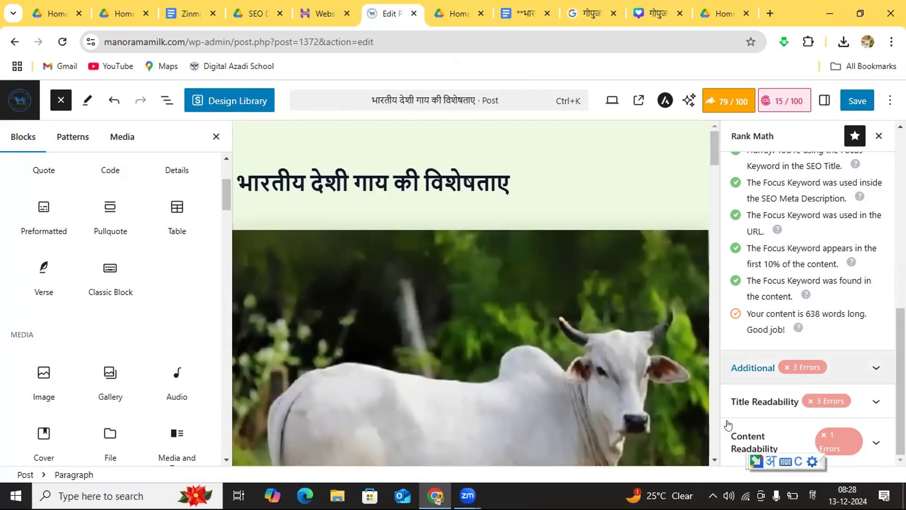
scroll(713, 457, "down", 10)
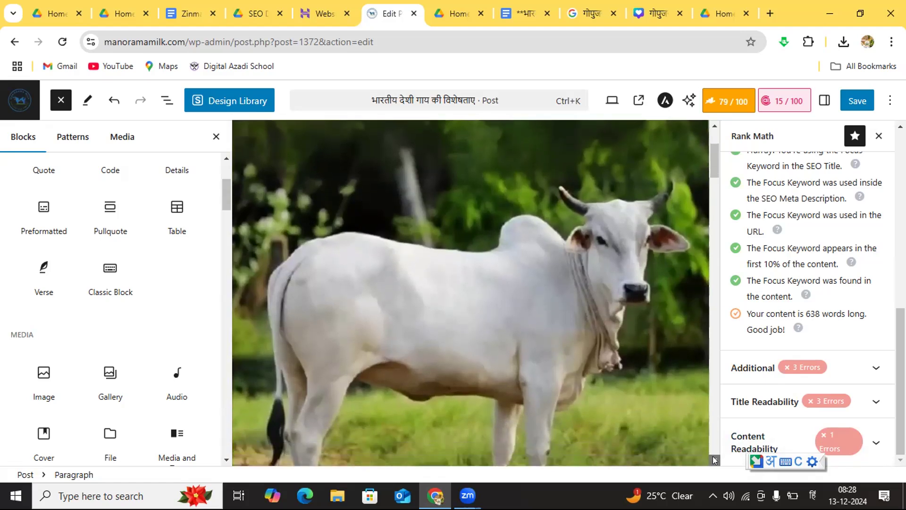
scroll(714, 460, "down", 6)
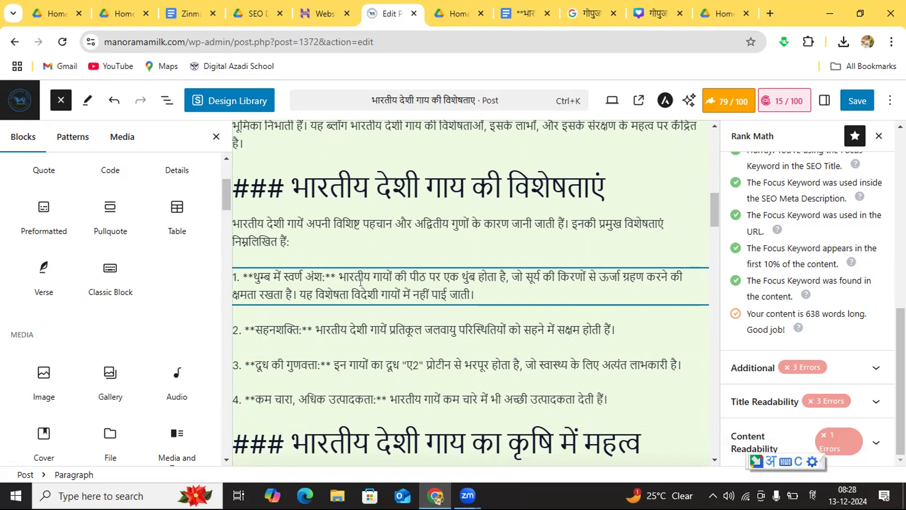
left_click(506, 277)
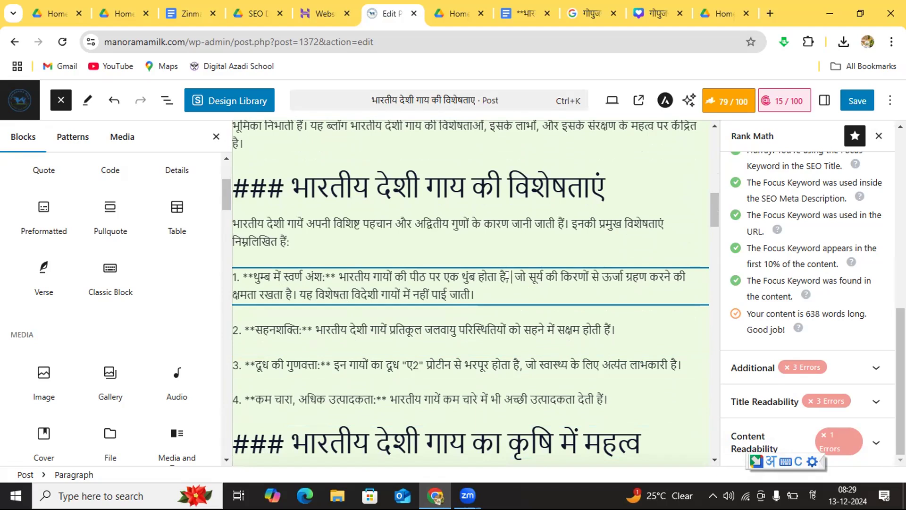
type("जिसमे ")
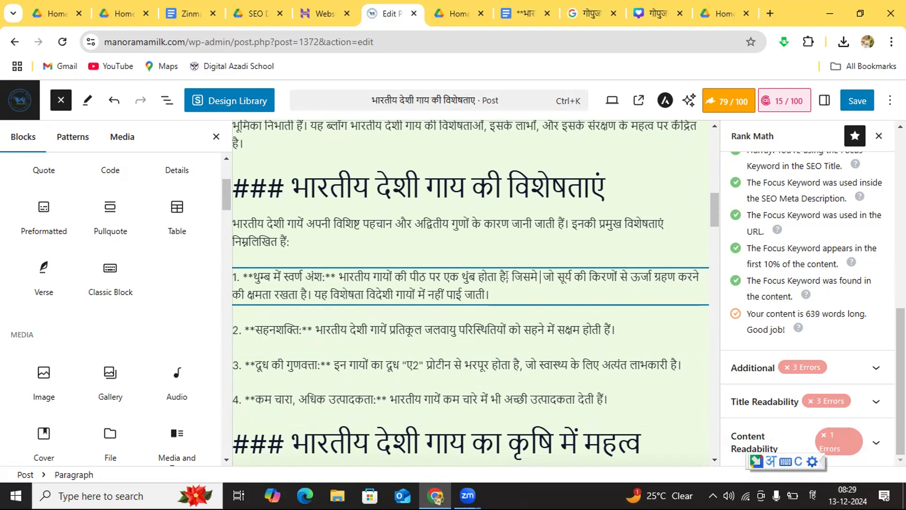
type("सूर्य ")
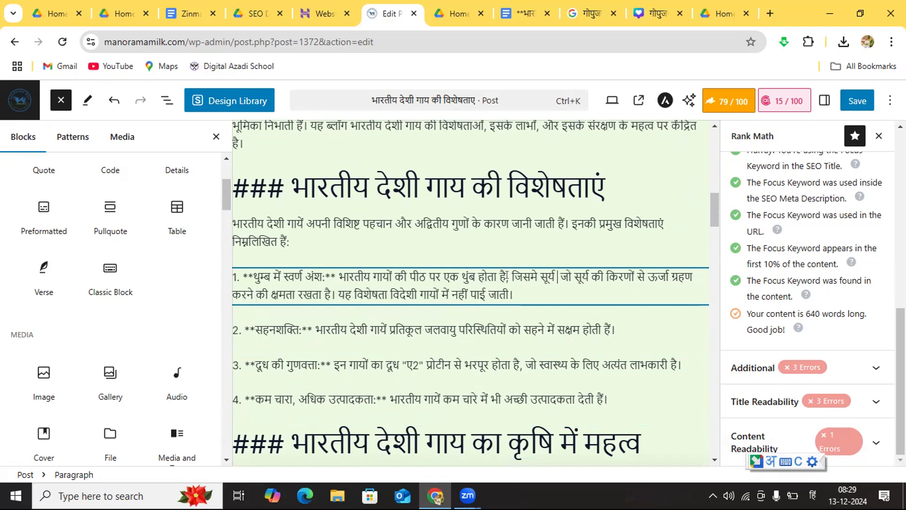
type("केतु")
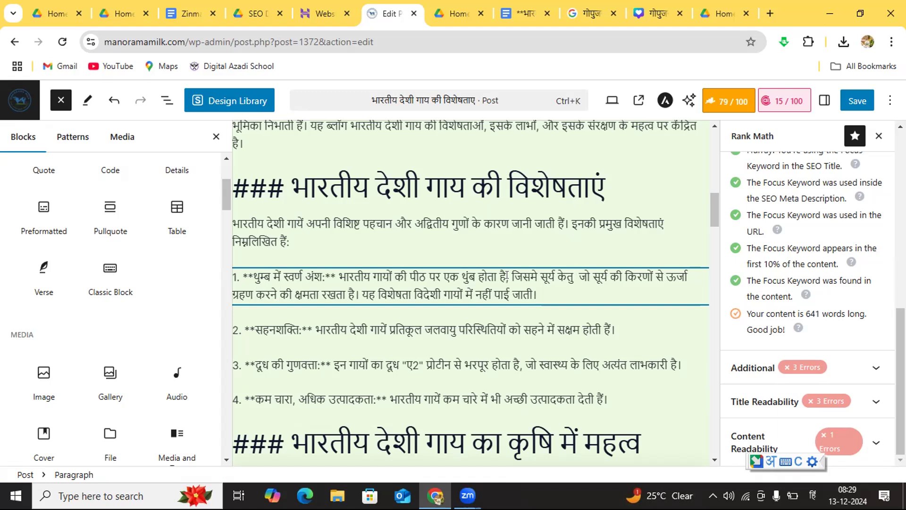
Step: Extend the inserted clause after "सूर्य केतु" with the words "नामक नाडी"
type("ना")
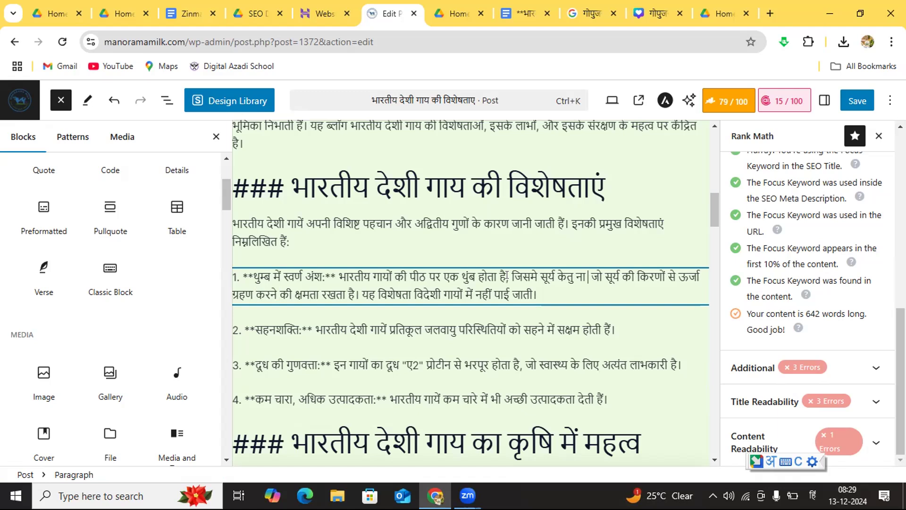
type("डी")
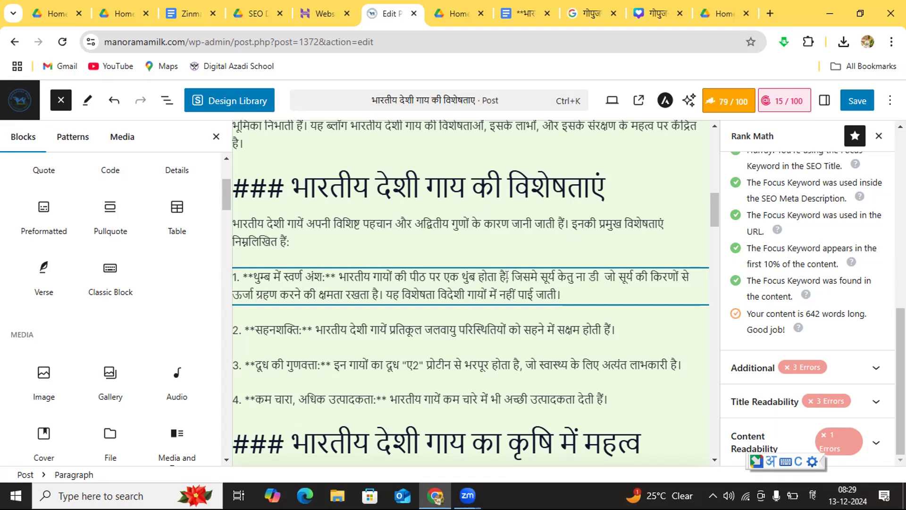
key("Left")
key("BackSpace")
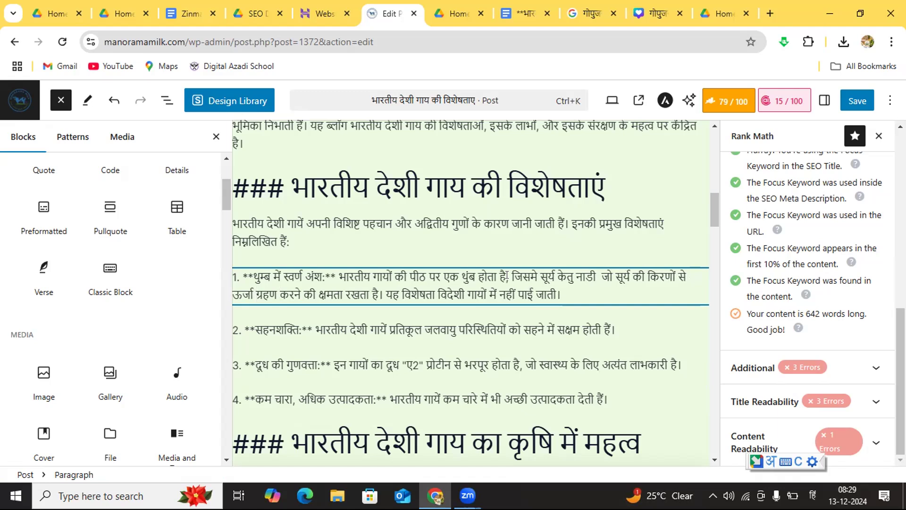
key("Left")
key("Left")
key("Left")
type("नामक")
key("Right")
key("Right")
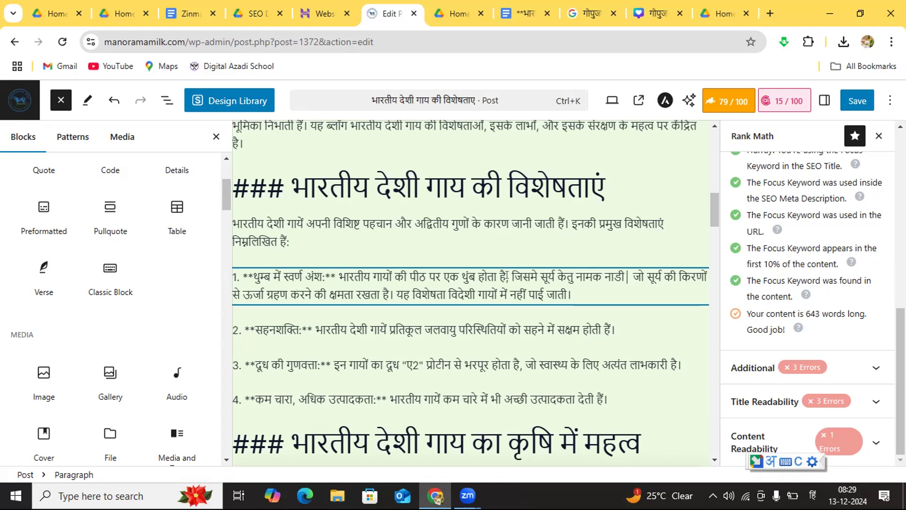
Step: Continue the clause after "नाडी" with "होती है जो" and remove the duplicate "जो" and extra spaces before "सूर्य की"
type("होती")
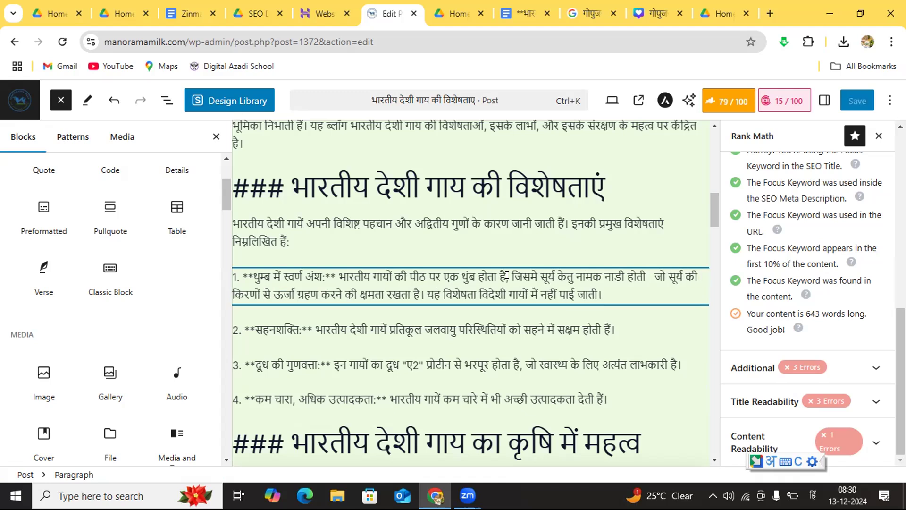
type(" है")
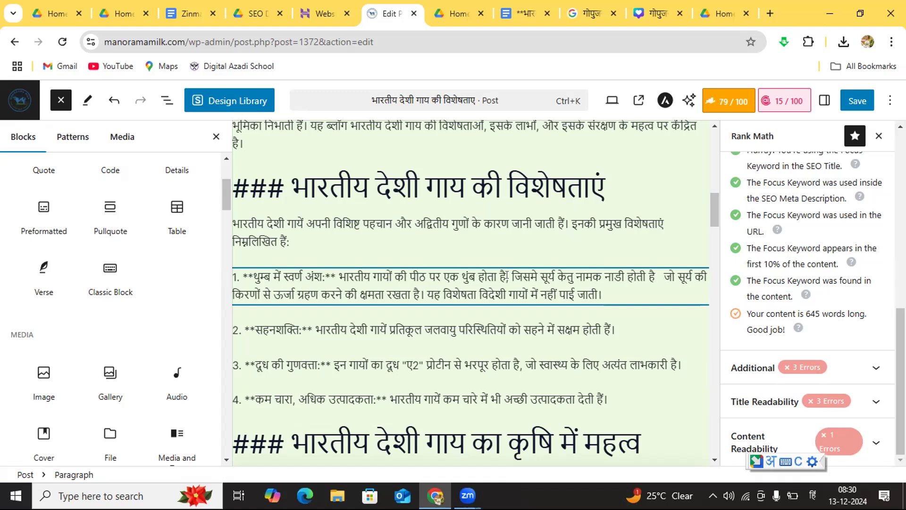
type(" जो")
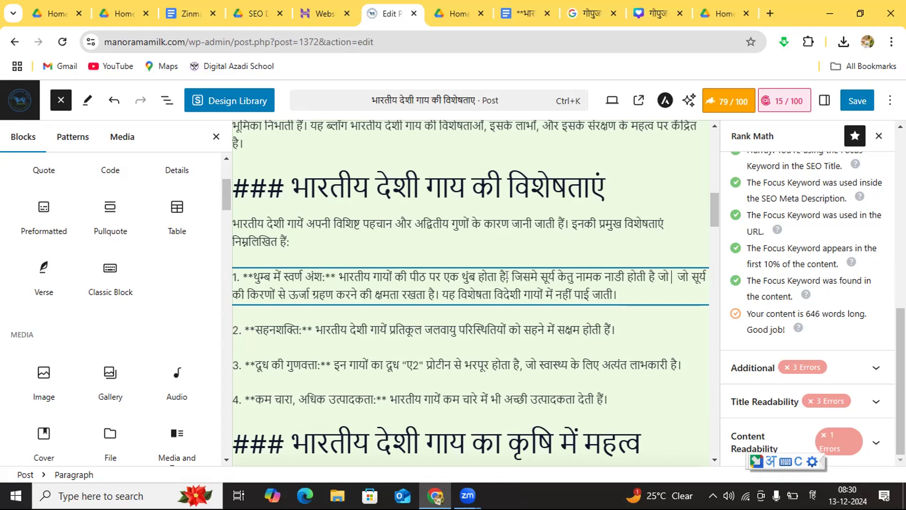
key("BackSpace")
key("BackSpace")
key("BackSpace")
key("BackSpace")
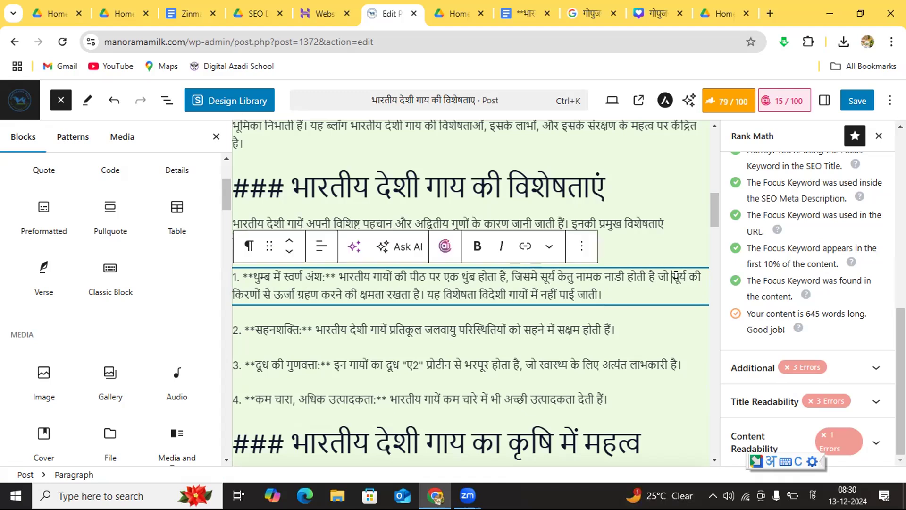
Step: Insert "स्वर्ण" before "किरणों" in the first feature point and remove the surplus space
left_click(698, 276)
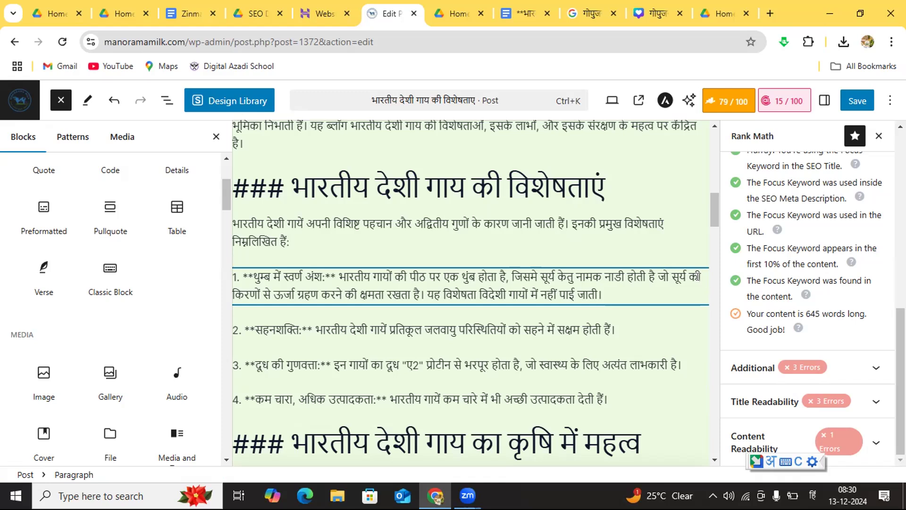
type("स्वर्ण")
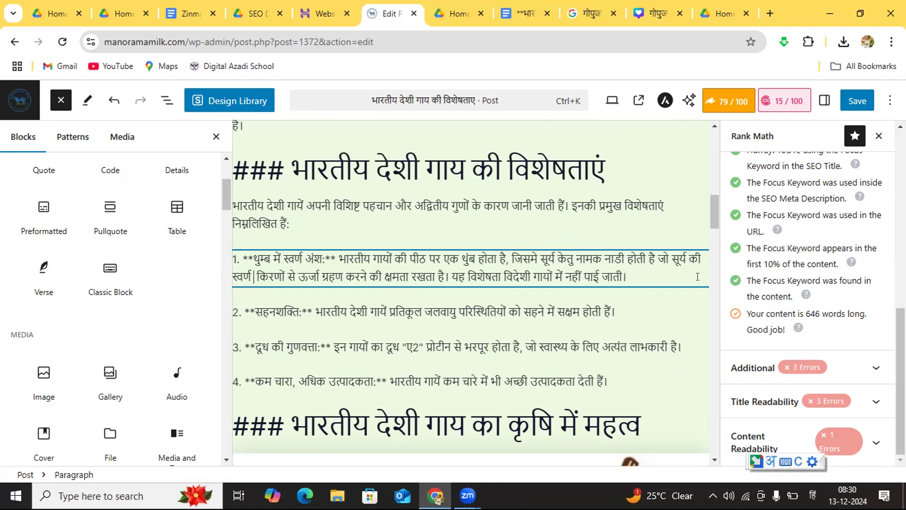
key("BackSpace")
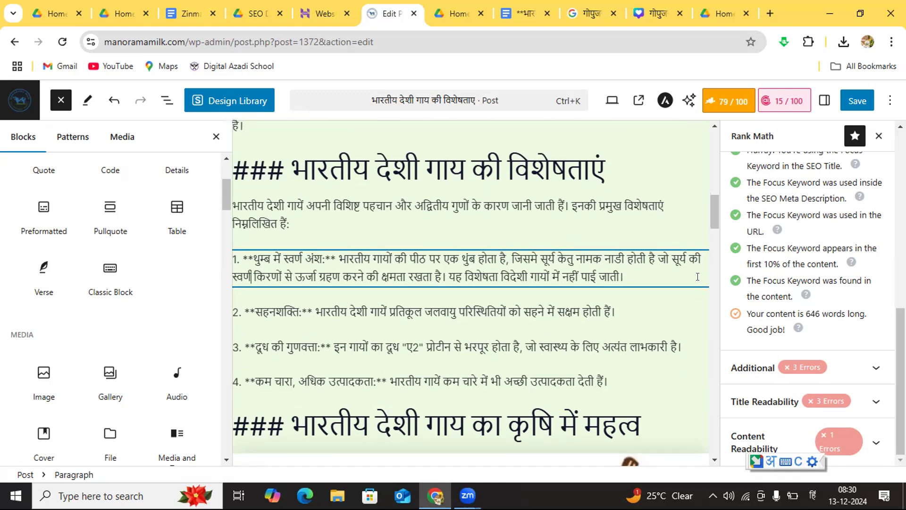
key("Right")
key("Right")
key("Right")
key("Right")
type("स्वर्ण")
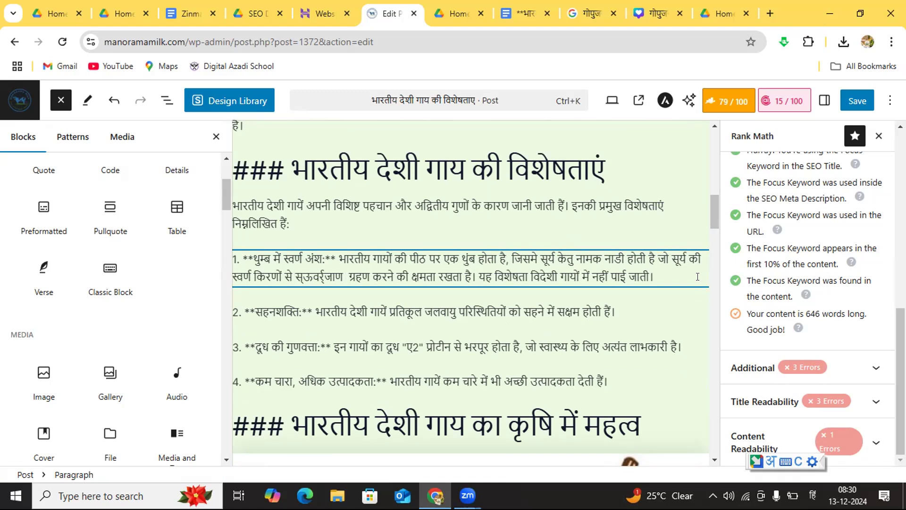
key("ctrl+z")
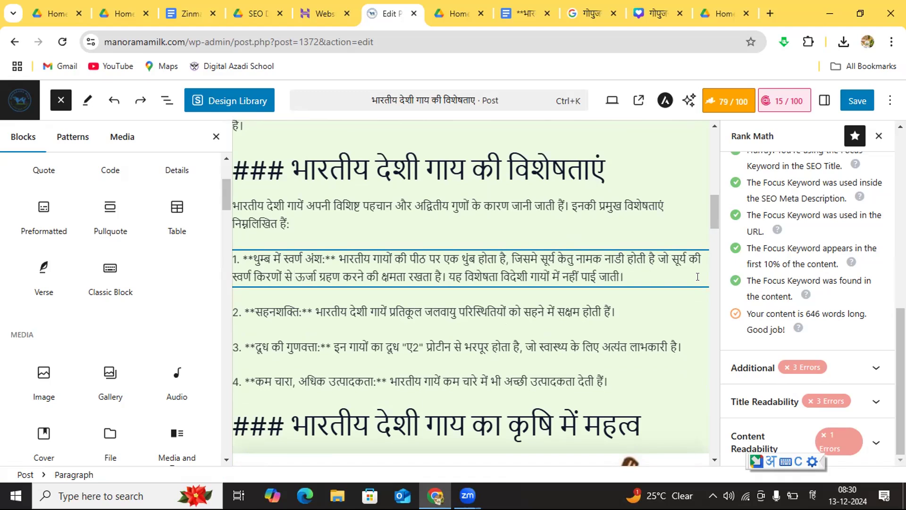
Step: Insert "स्वर्ण" before "ऊर्जा ग्रहण करने" in the first feature point
key("Right")
key("Right")
key("Right")
key("Right")
key("Right")
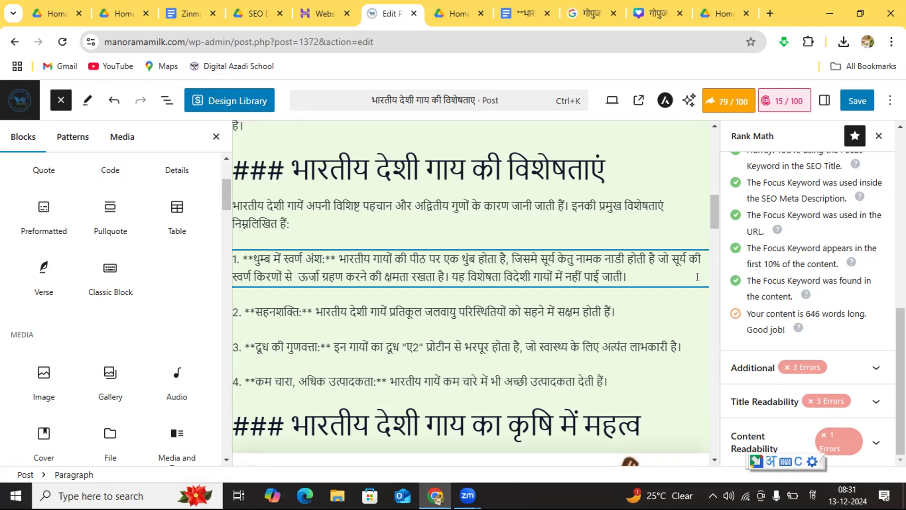
type("स्वर्ण")
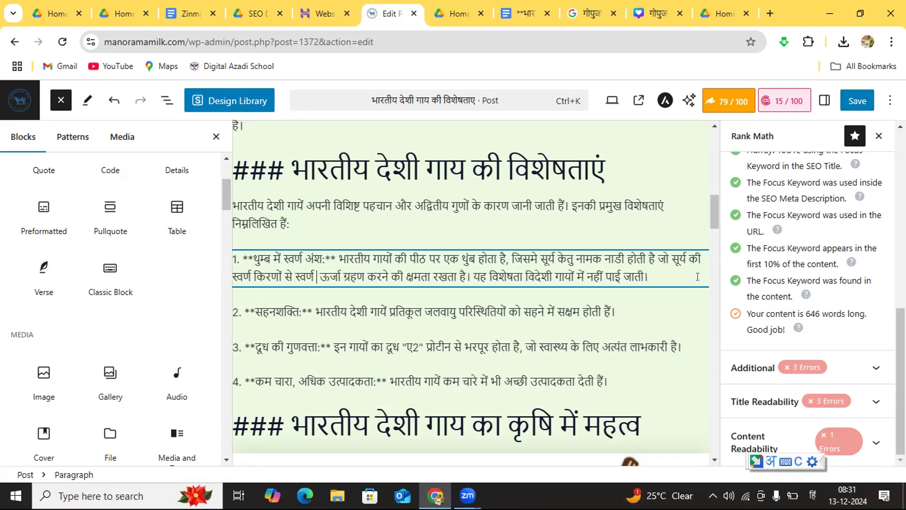
Step: Remove the surplus space before "ऊर्जा" in the first feature point
key("BackSpace")
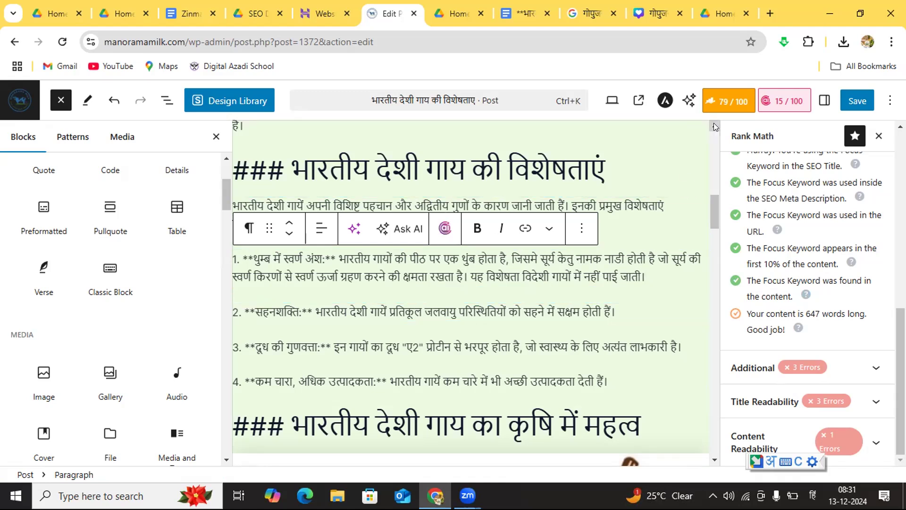
Step: Begin the paragraph on the desi cow's cultural importance with "भारत के इतिहास में", before "भारतीय समाज"
scroll(714, 123, "up", 4)
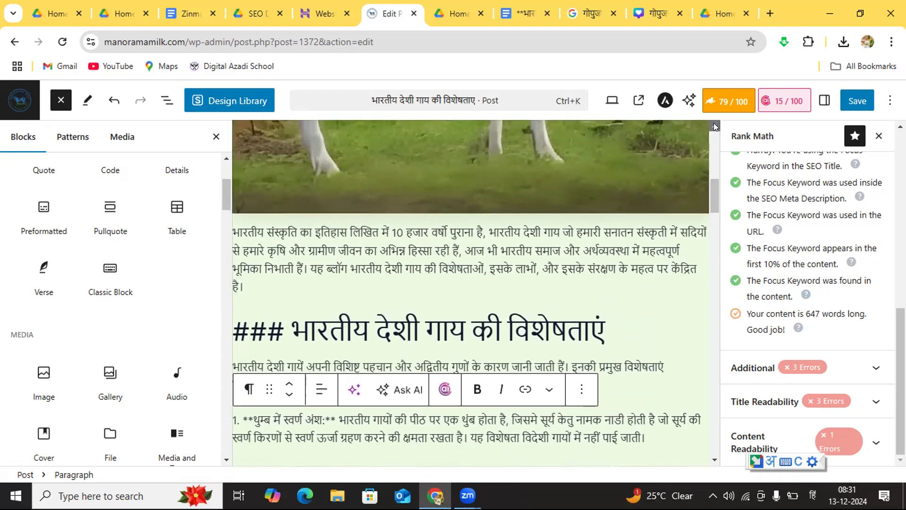
scroll(714, 123, "up", 5)
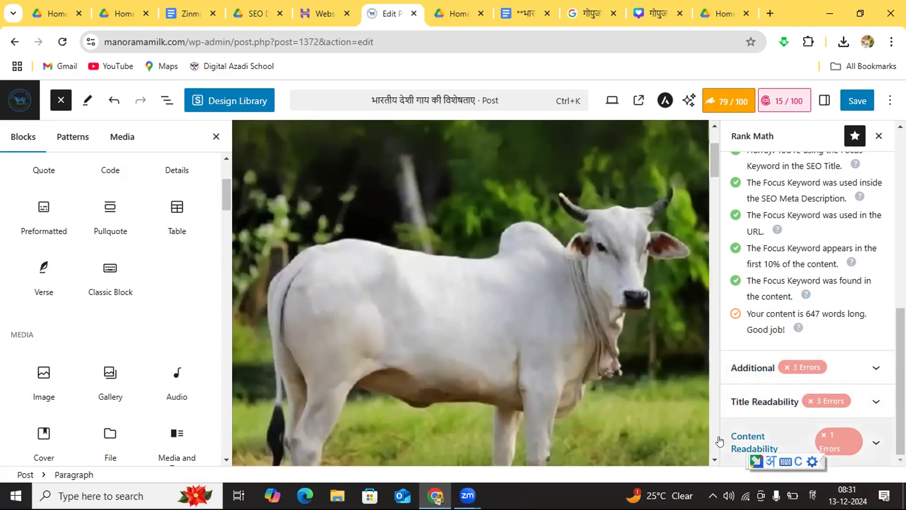
left_click(714, 459)
scroll(714, 458, "down", 11)
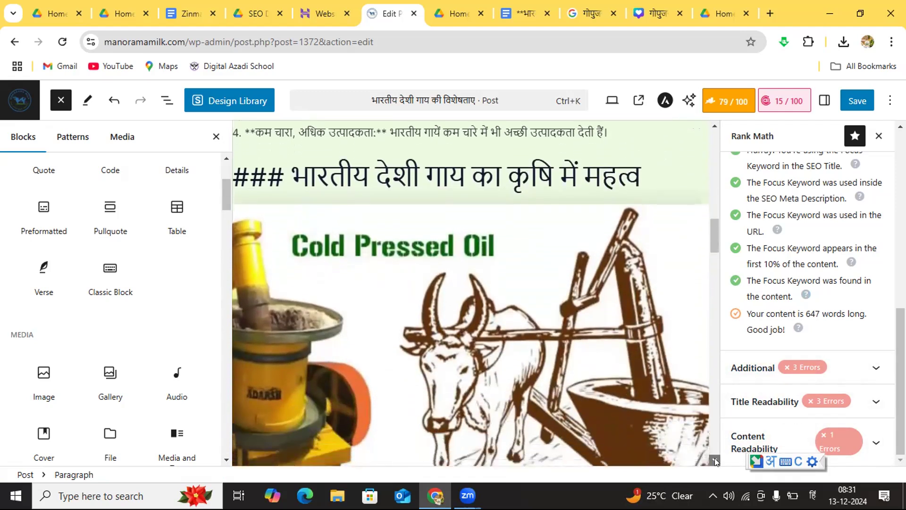
scroll(715, 458, "down", 8)
scroll(714, 458, "down", 6)
scroll(715, 458, "down", 5)
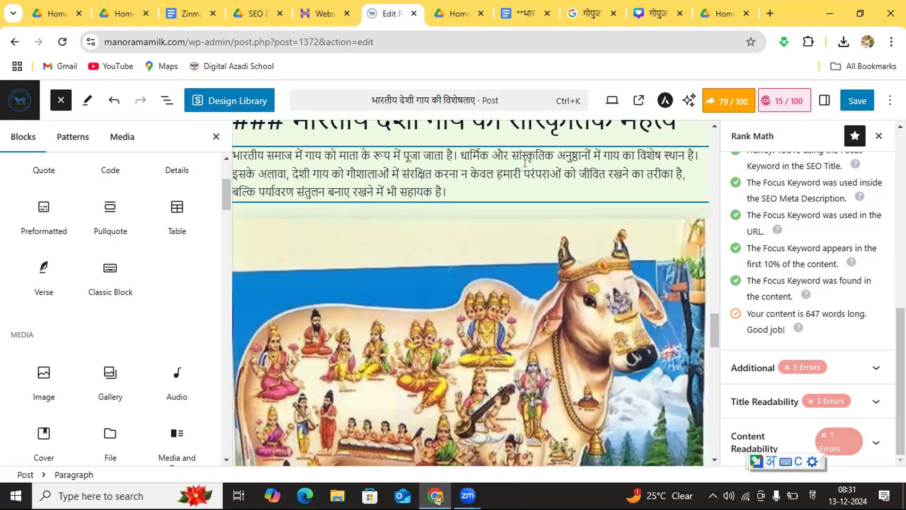
left_click(250, 155)
key("Left")
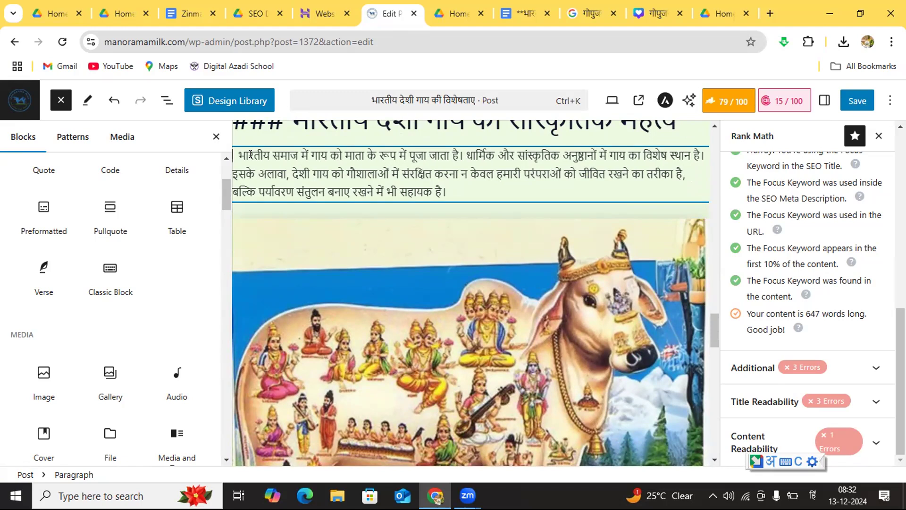
type("भारत")
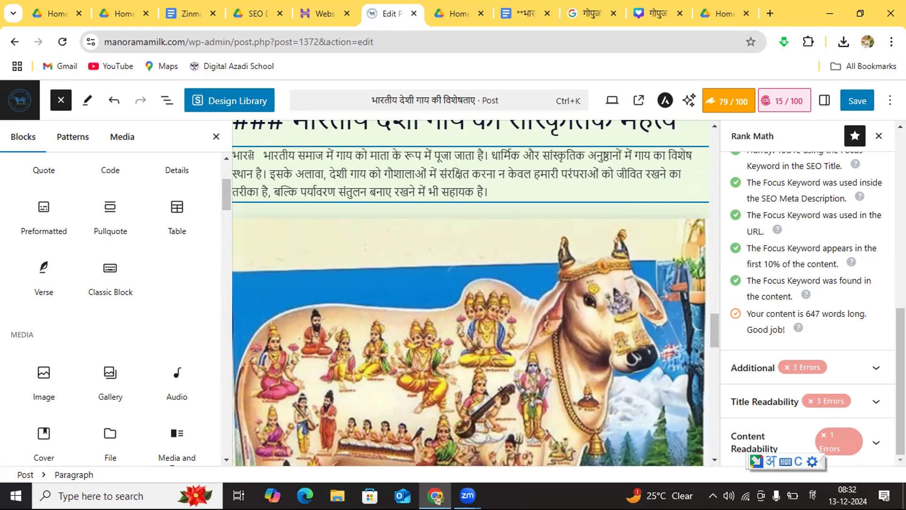
type(" के")
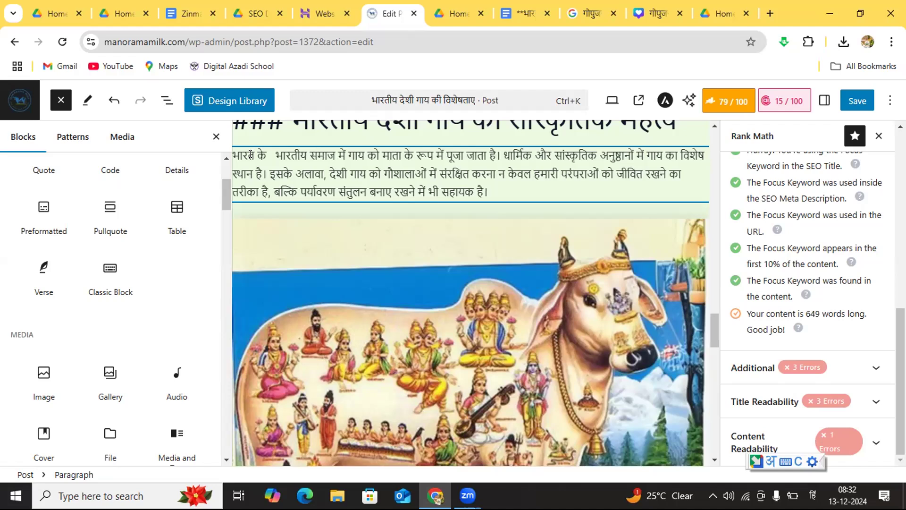
type("इतिहास में")
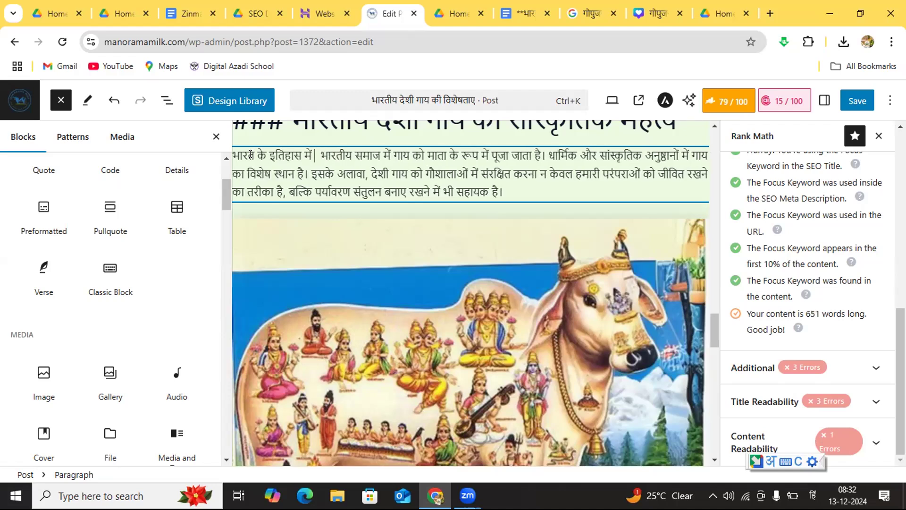
type(" बहुत")
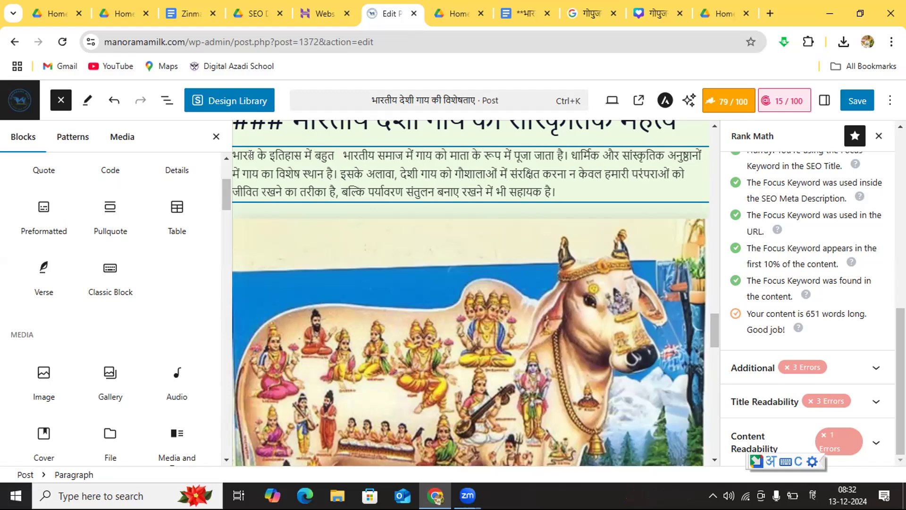
type(" से")
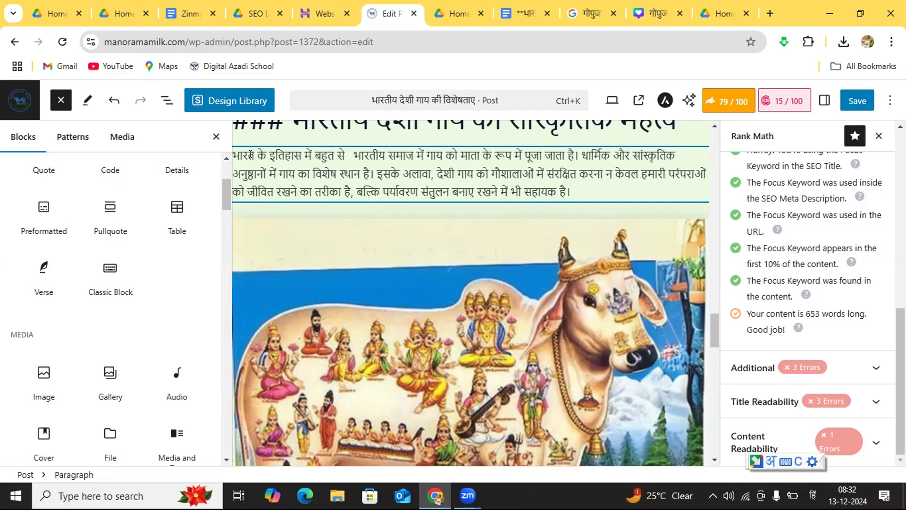
Step: Continue the new opening sentence after "इतिहास में" with "बहुत से महापुरुषों ने गौपालन कर के"
type("महापुरुषों")
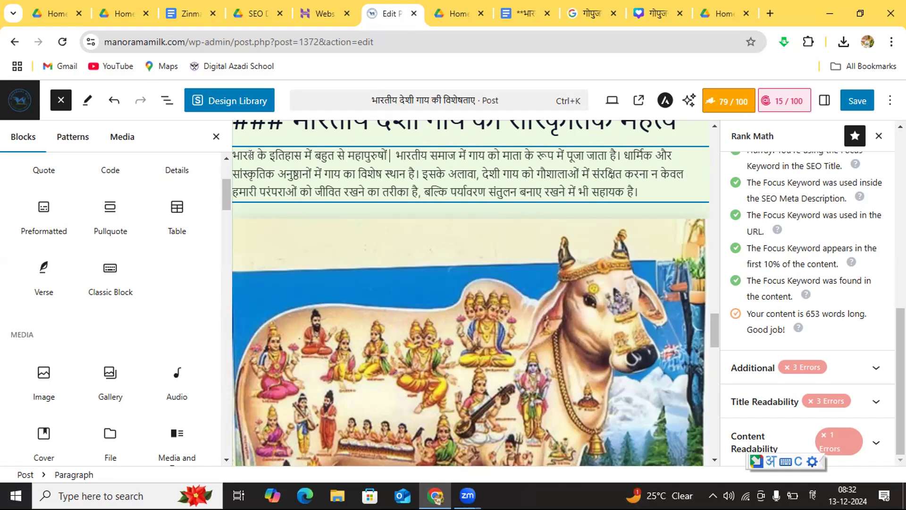
type(" ने")
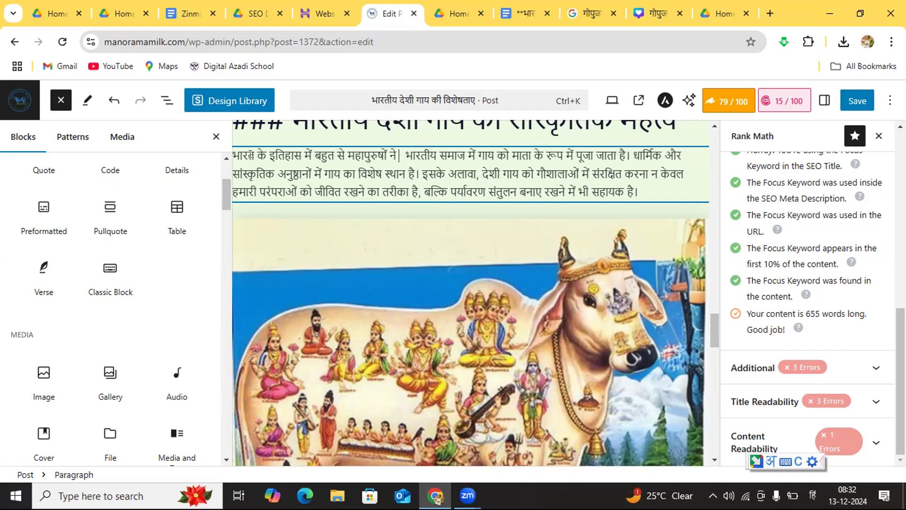
type("गौपालन")
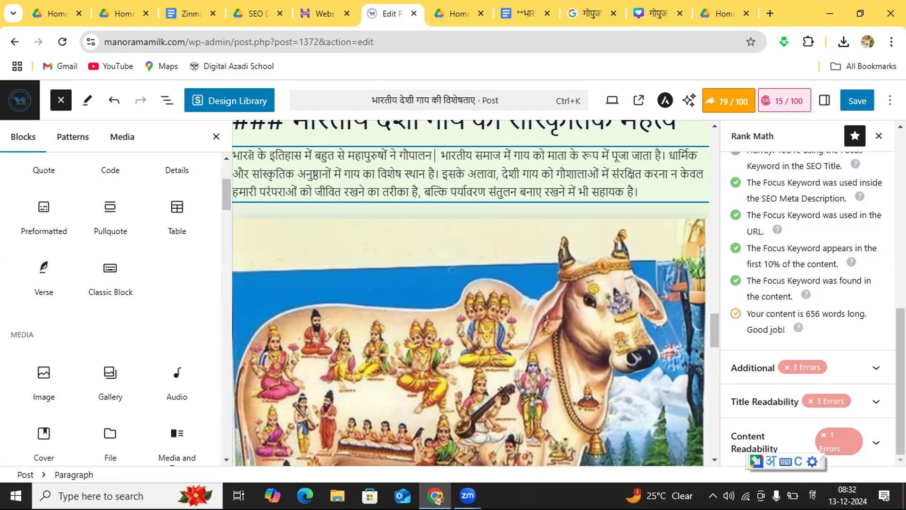
type(" कर के")
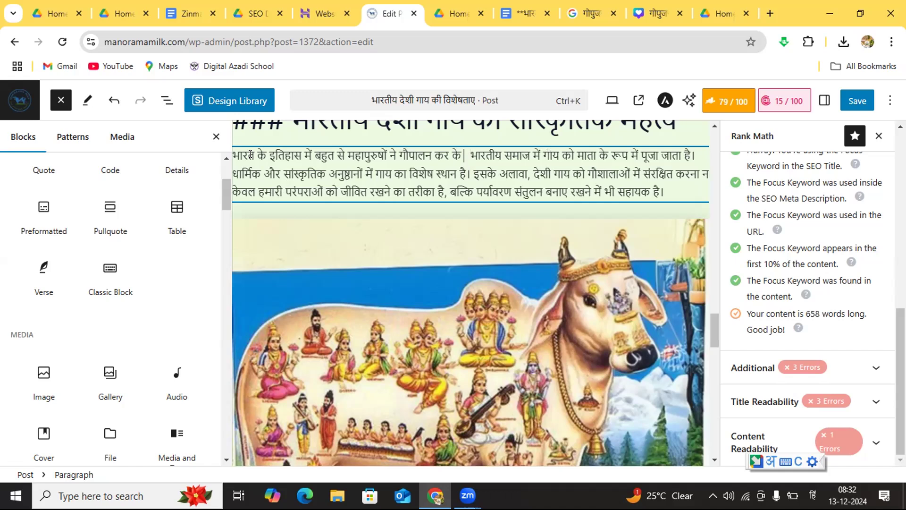
type(" आपने")
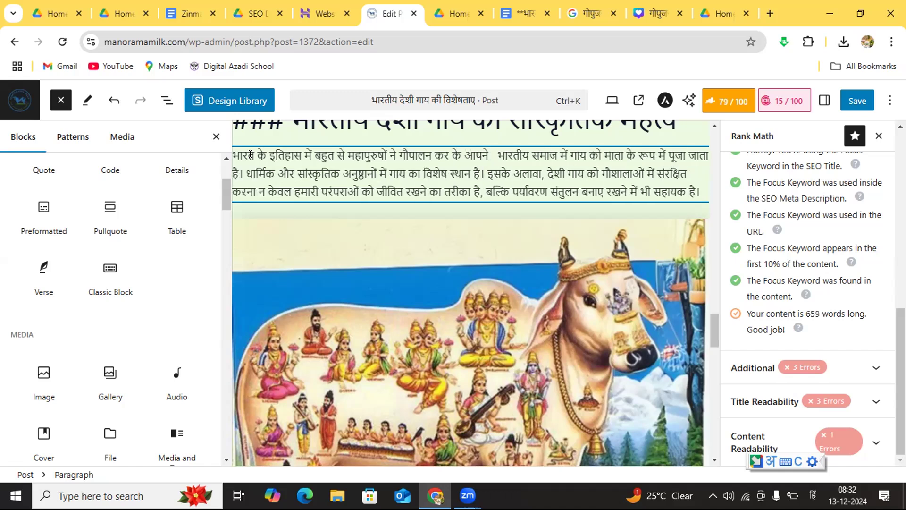
type(" आप")
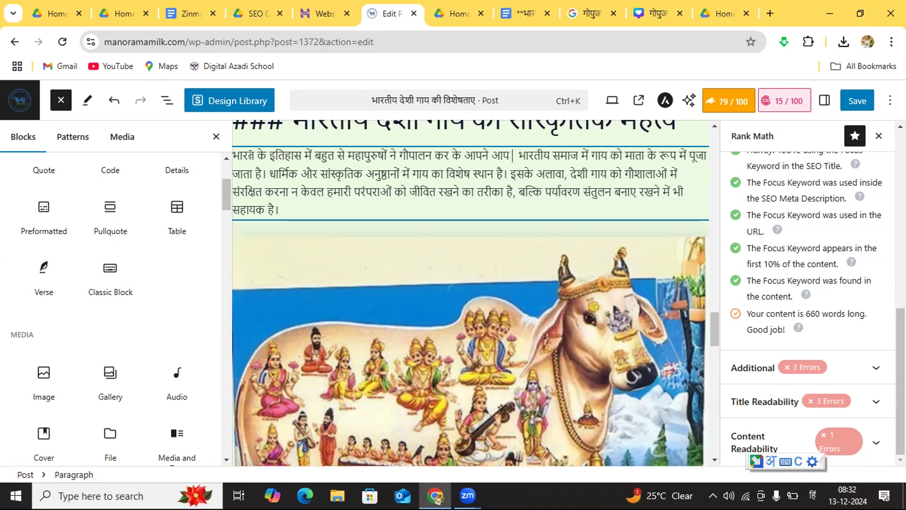
type(" को")
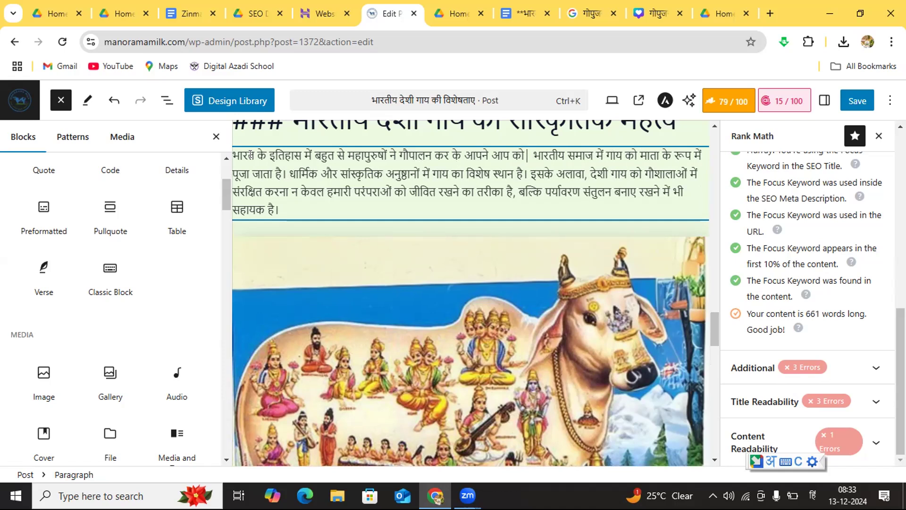
Step: Extend the sentence after "गौपालन कर के" with "आपने आप को महान बनाया है"
type("महान।")
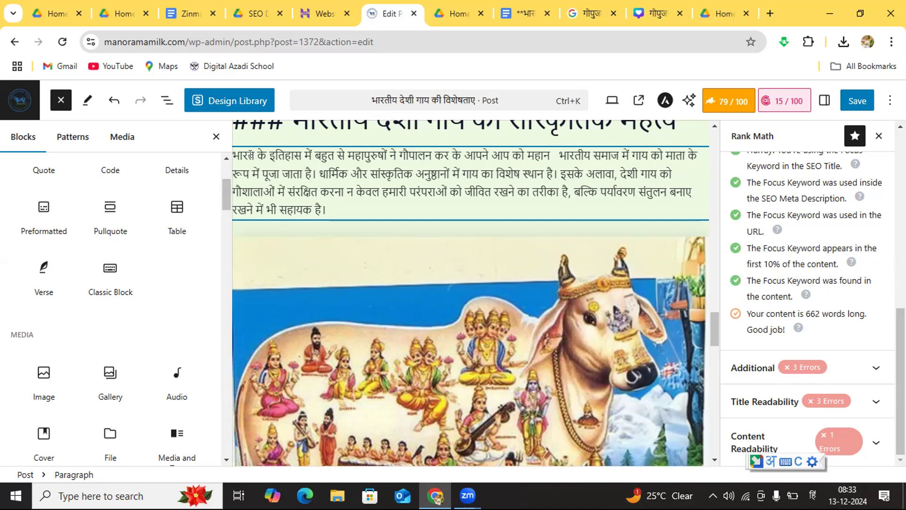
type(" बनाया है")
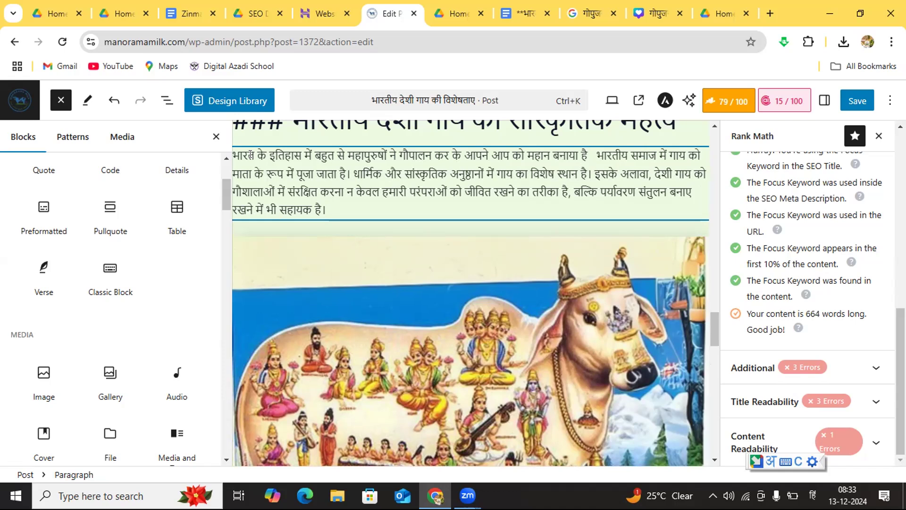
type(" जिसमे")
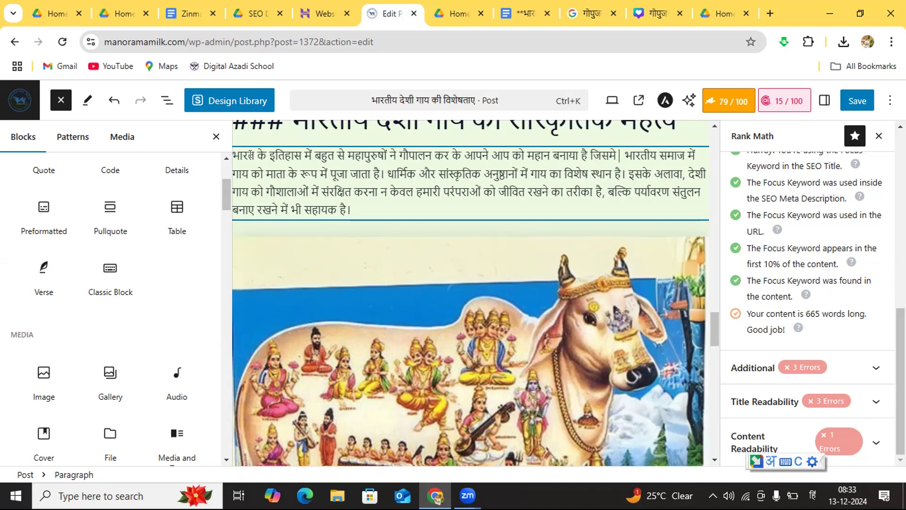
type(" राजा")
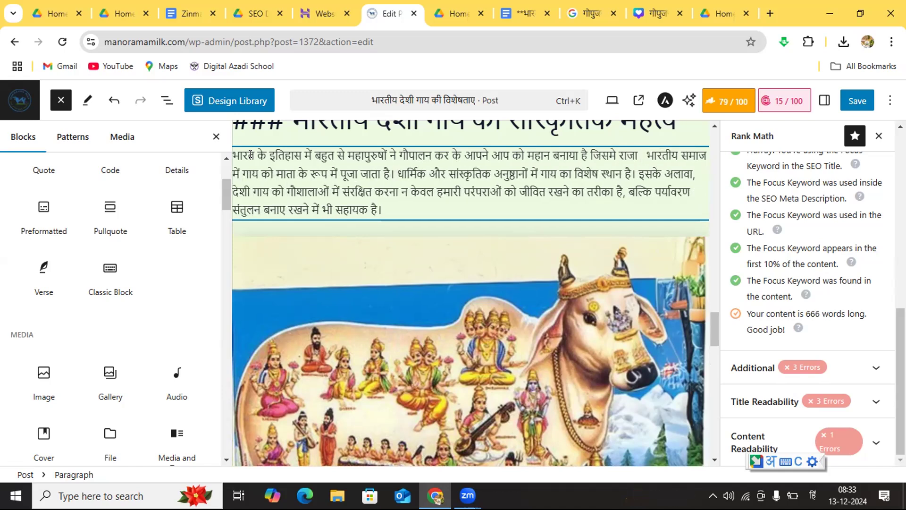
type(" दिलीप")
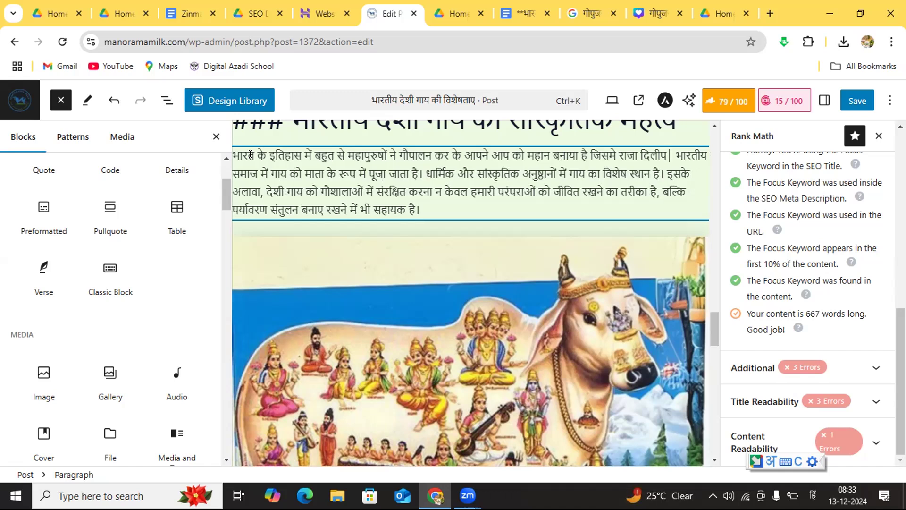
type(" राजा")
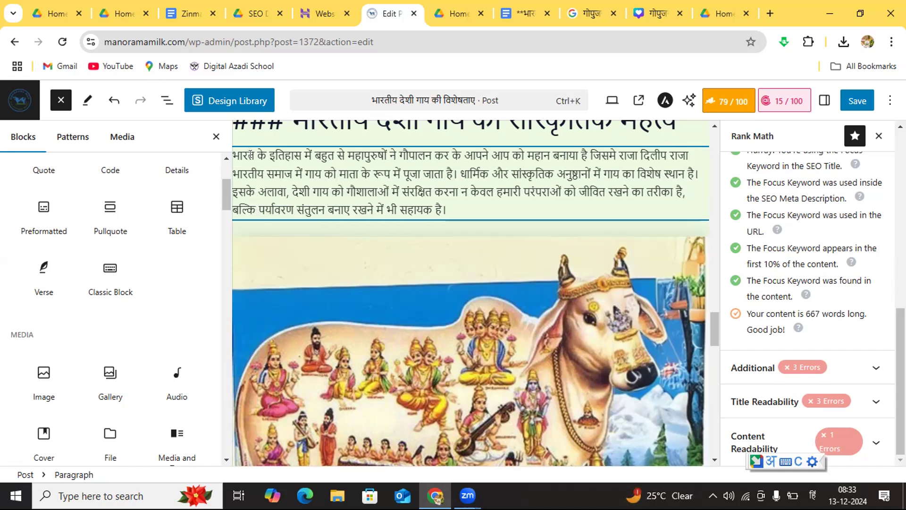
type(" जनक")
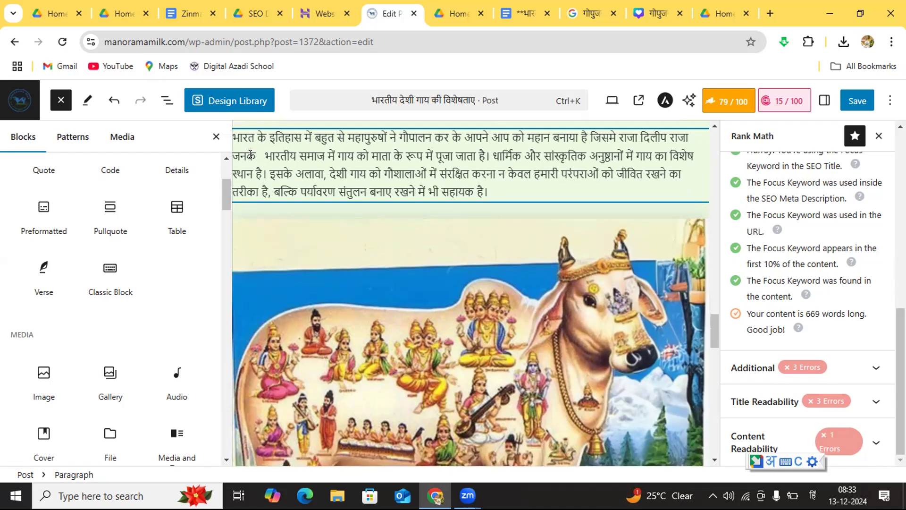
Step: Continue the list of examples after "राजा जनक" with "तथा भगवान कृष्ण ने भी"
type("तथा")
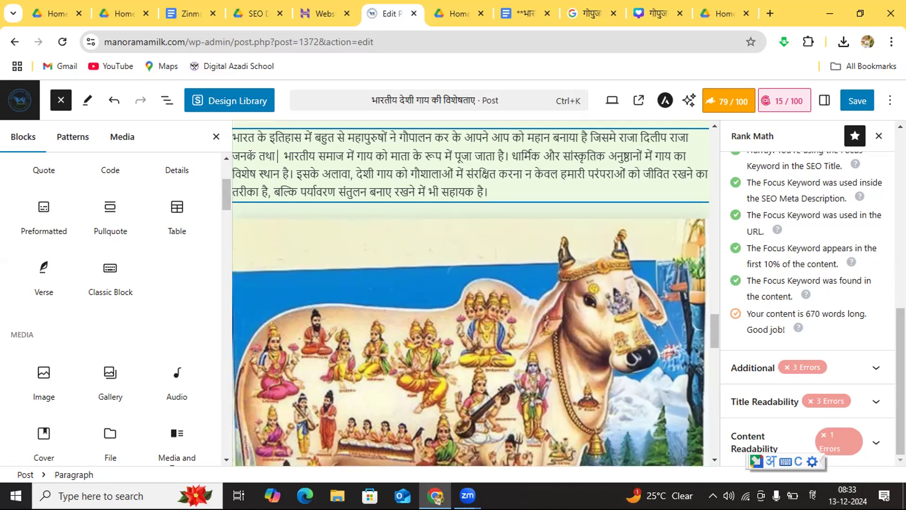
type("भगवान ")
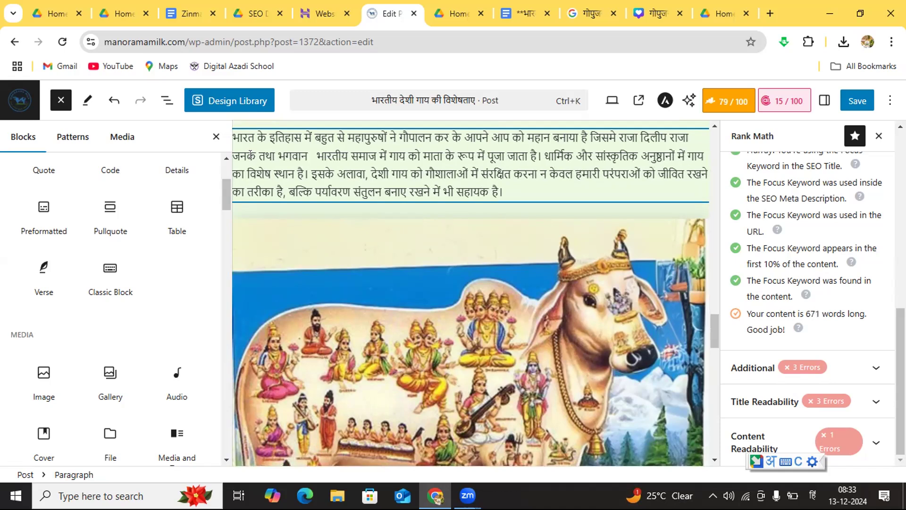
type("कृष्ण")
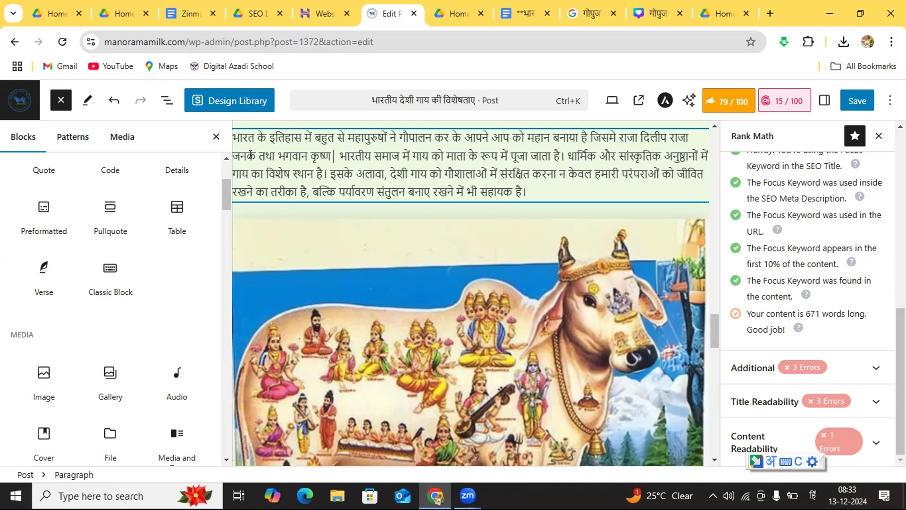
type(" ने")
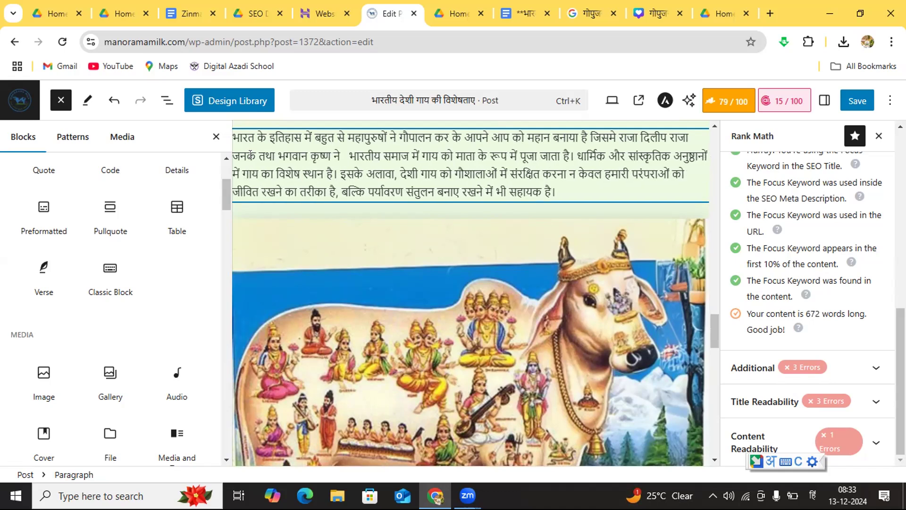
type(" भी ")
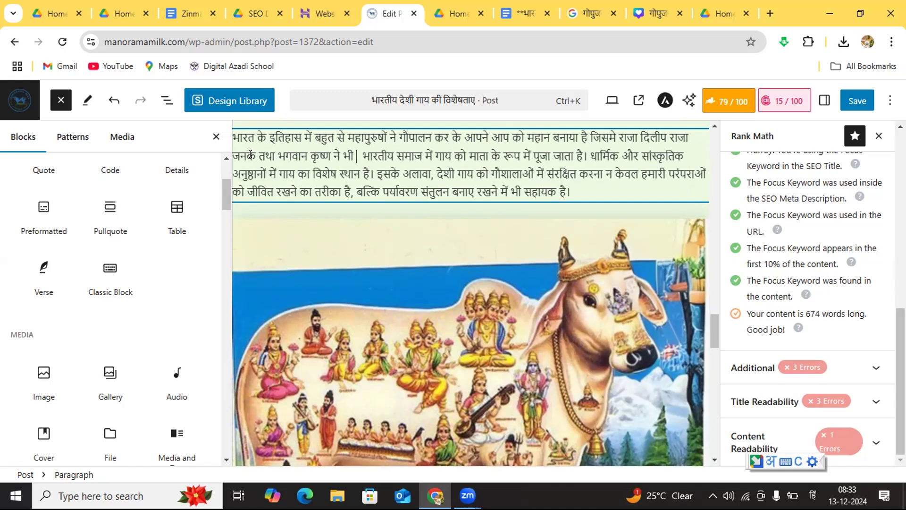
type("अपने")
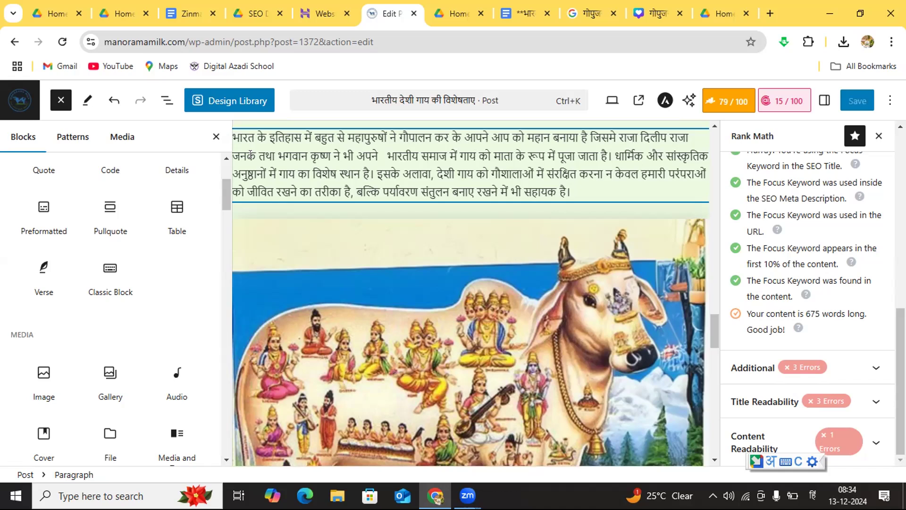
type(" बाल्यकाल ")
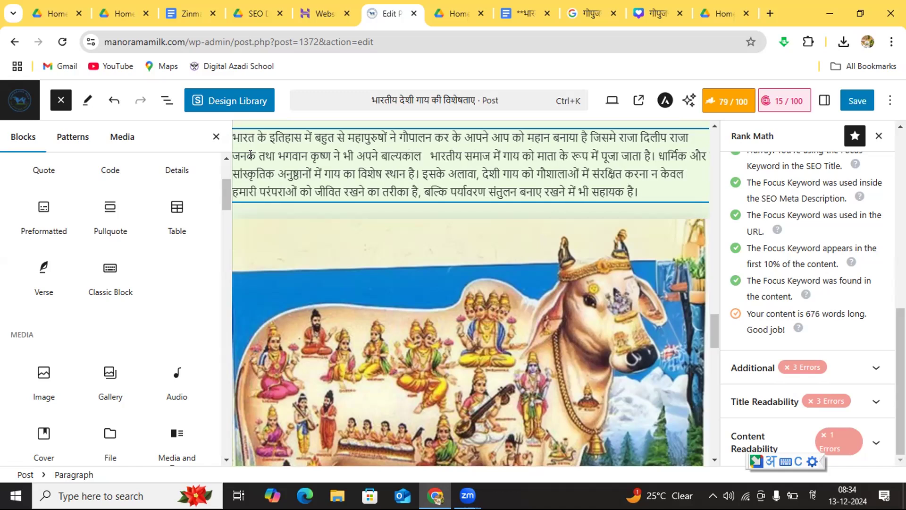
type("में")
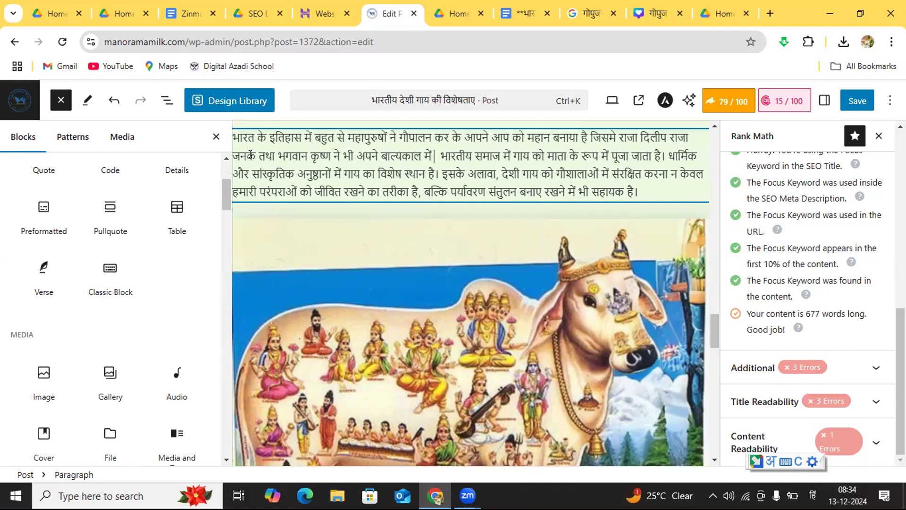
Step: Complete the clause about Krishna after "ने भी" with "अपने बाल्यकाल में गोपालन किया"
type("गोपालन")
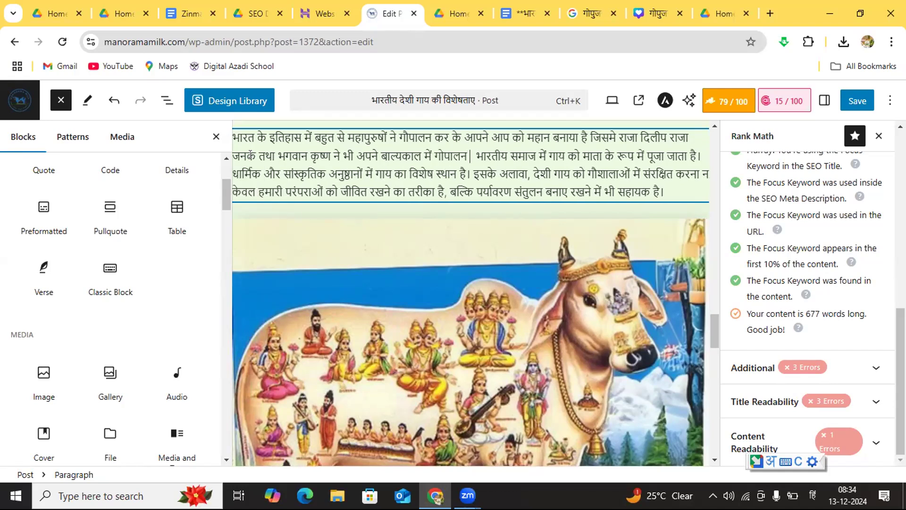
type("।")
type("किया ")
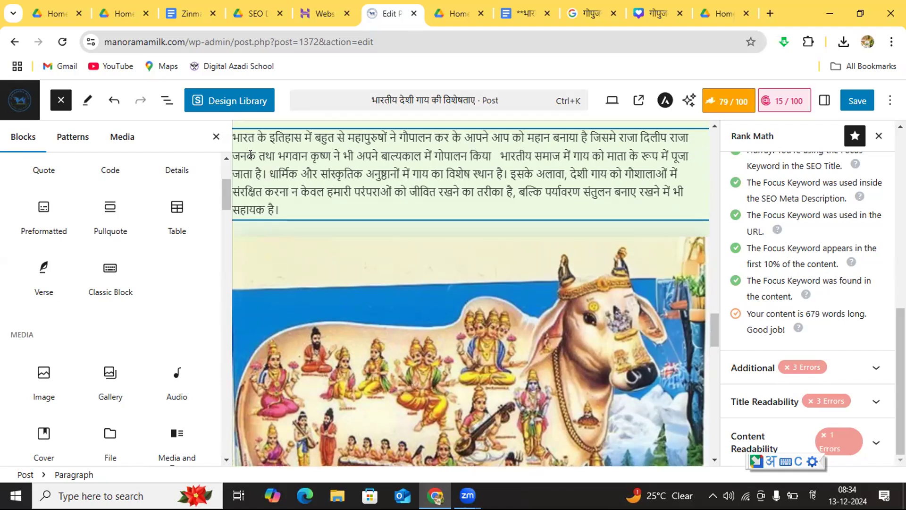
type("था")
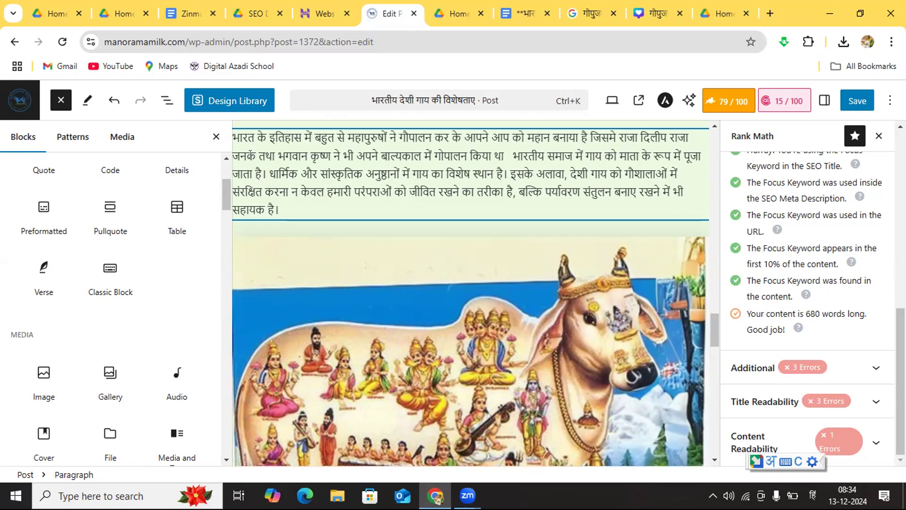
Step: Finish the Krishna clause after "गोपालन किया" with "था," and remove the extra spaces before "भारतीय समाज"
key("BackSpace")
key("BackSpace")
key("BackSpace")
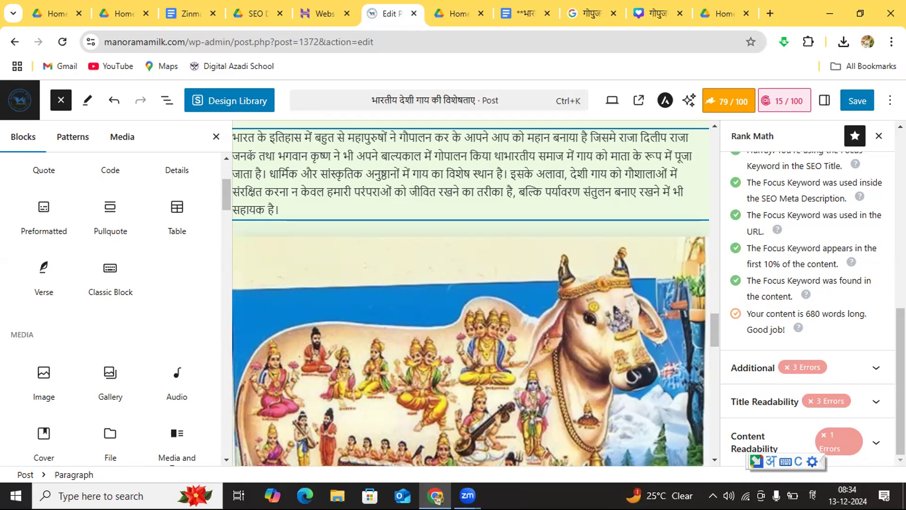
type(",")
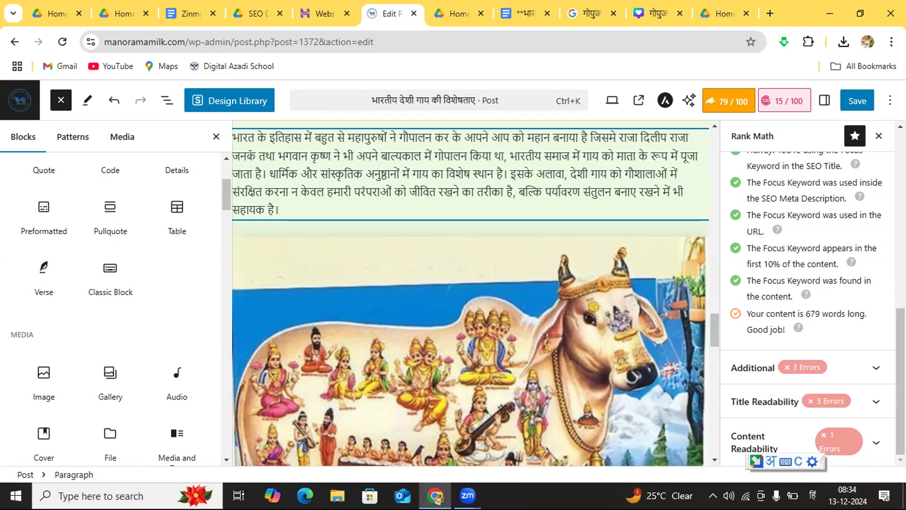
left_click(296, 202)
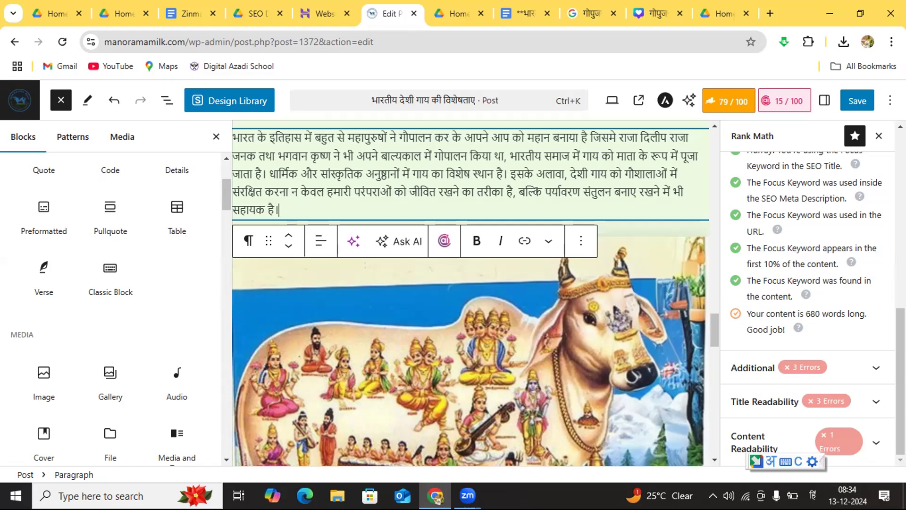
Step: Review Rank Math's additional SEO checks and read through the post's sections from the title onward
left_click(716, 122)
left_click_drag(715, 122, 714, 122)
left_click_drag(715, 460, 715, 461)
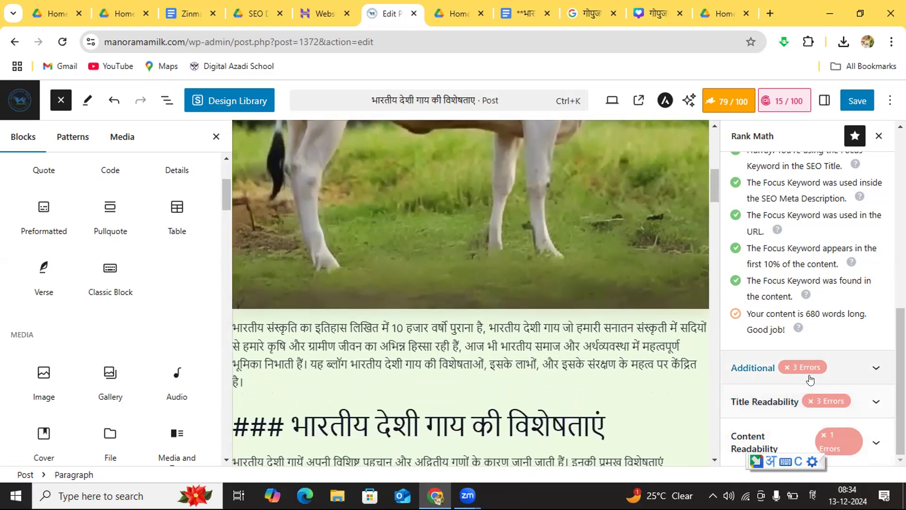
left_click(871, 368)
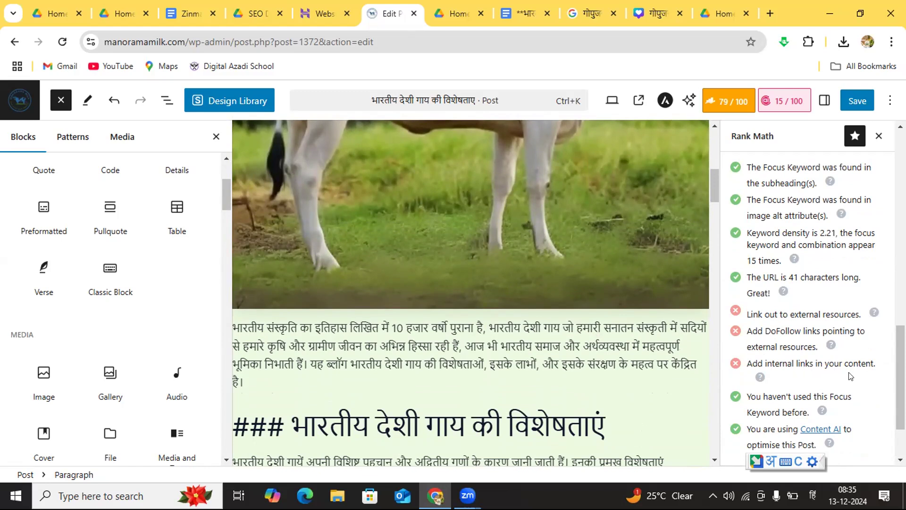
left_click(901, 126)
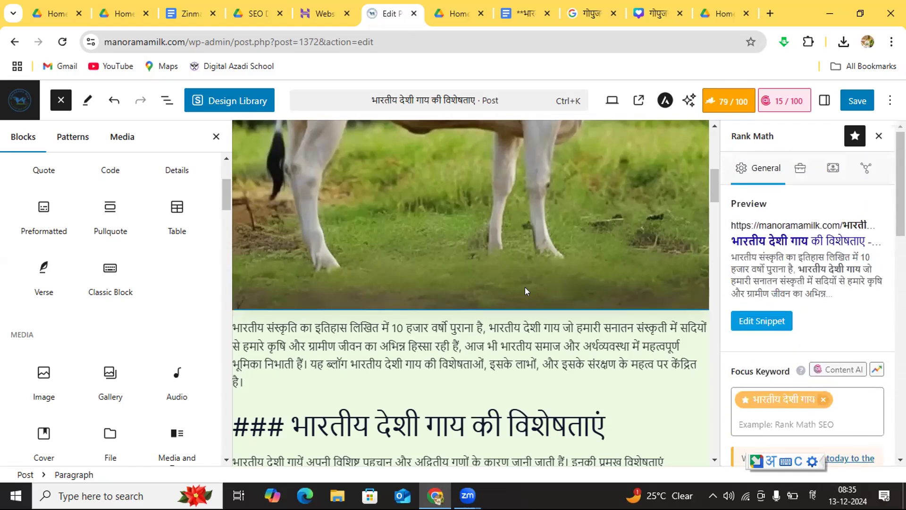
left_click(714, 461)
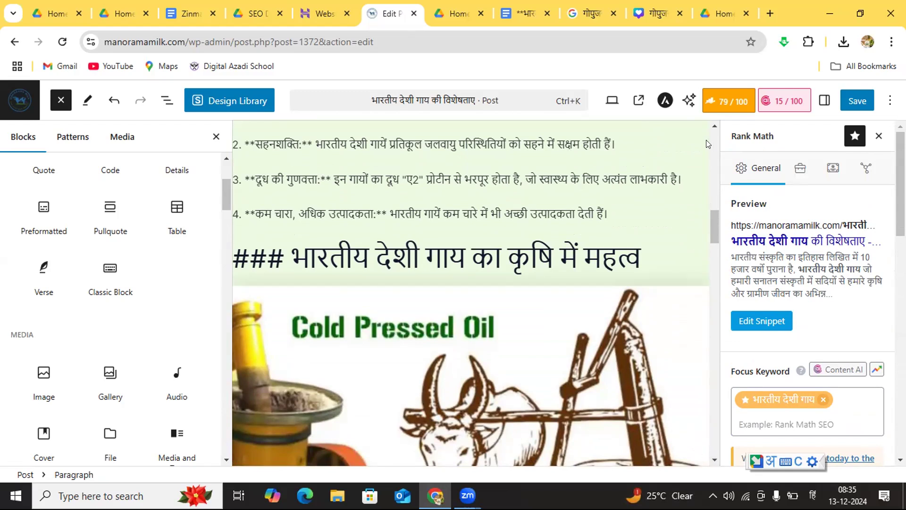
left_click(715, 129)
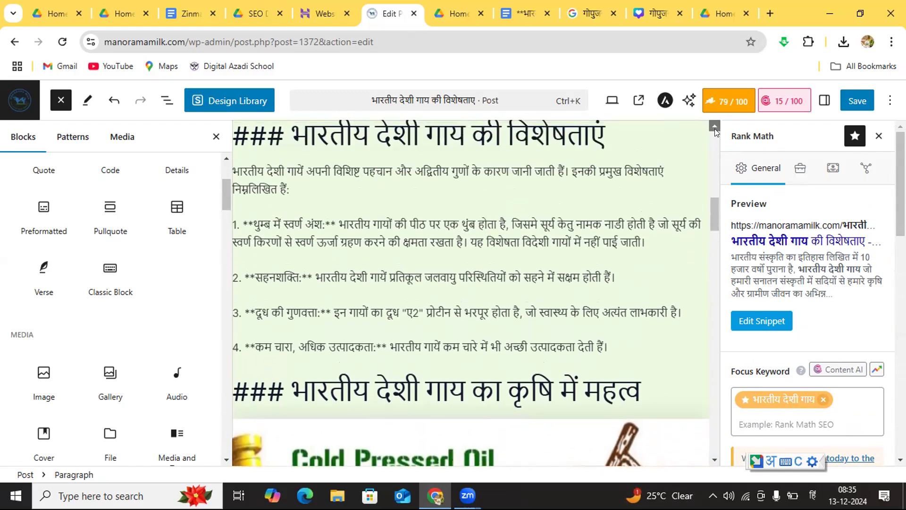
left_click_drag(714, 128, 714, 128)
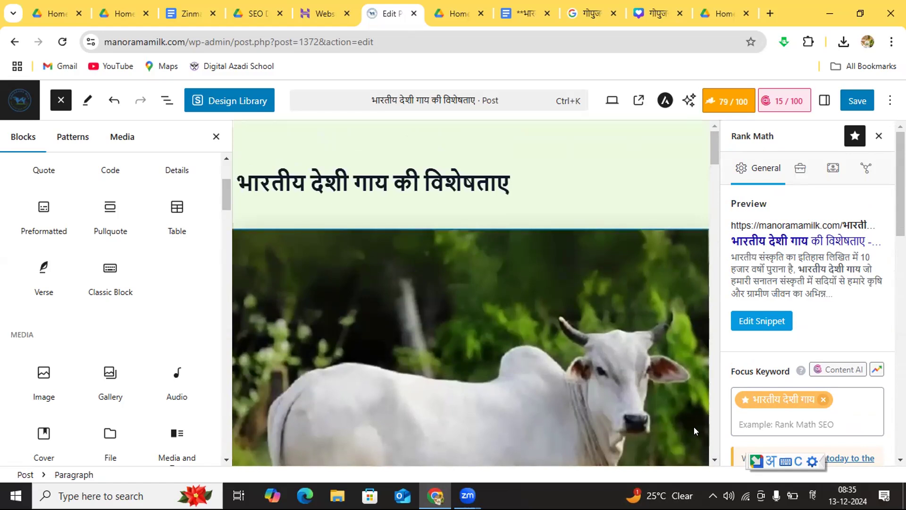
left_click_drag(712, 456, 714, 460)
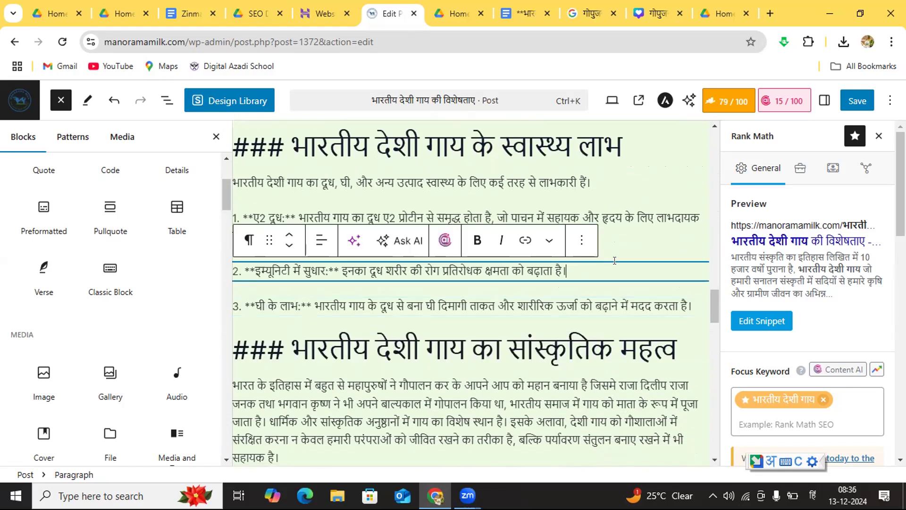
left_click_drag(714, 460, 715, 460)
left_click_drag(714, 122, 714, 124)
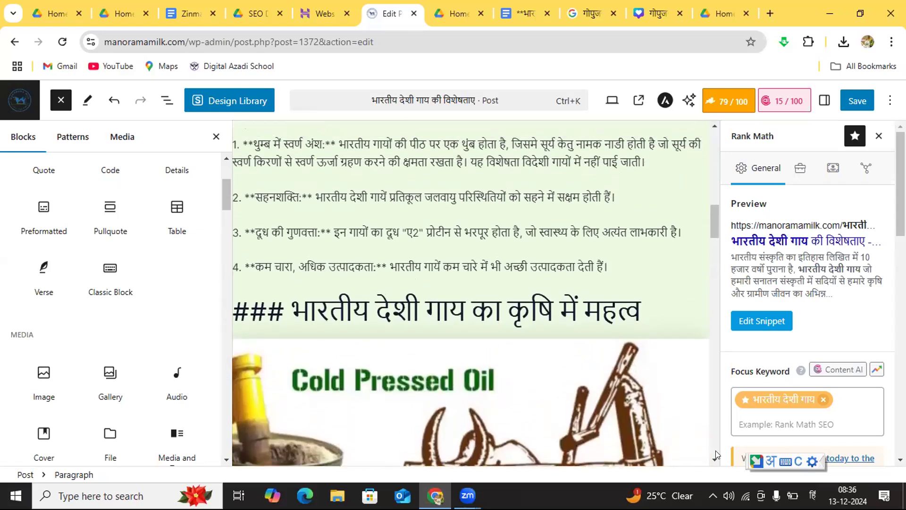
Step: Start a new paragraph below the मेटा विवरण text at the post's end with "भारतीय देशी गाय का दूध"
left_click_drag(715, 459, 714, 459)
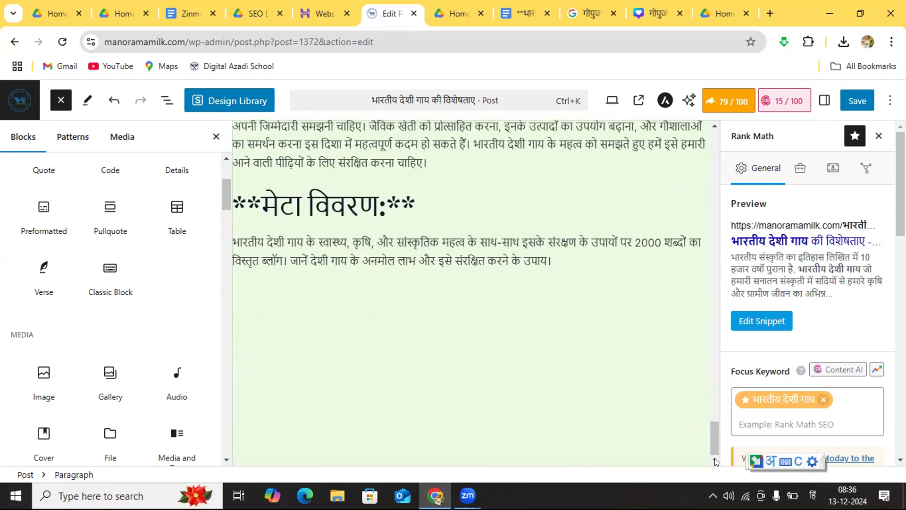
left_click(430, 302)
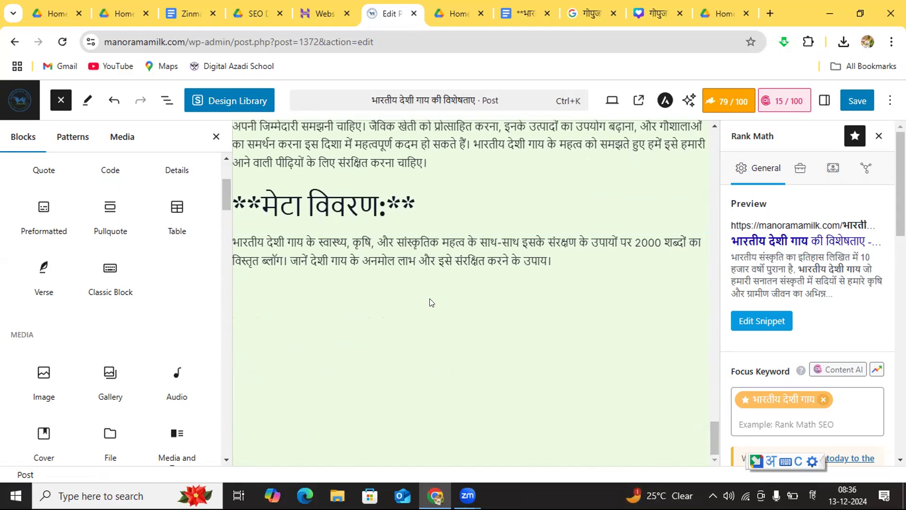
left_click(396, 309)
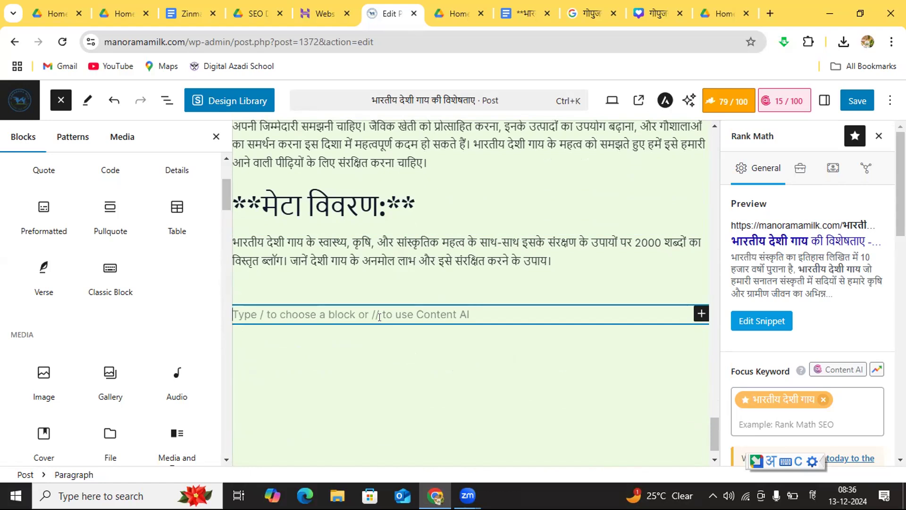
type("देशी ")
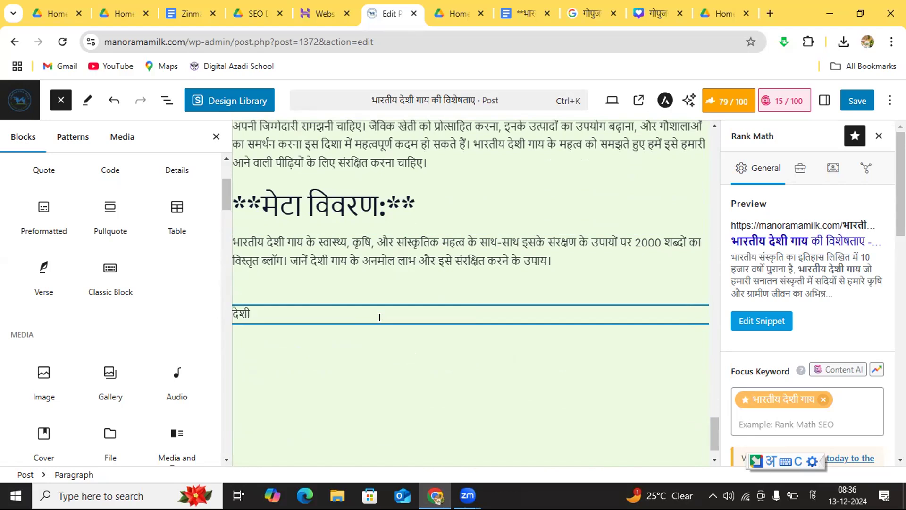
type("गाय का")
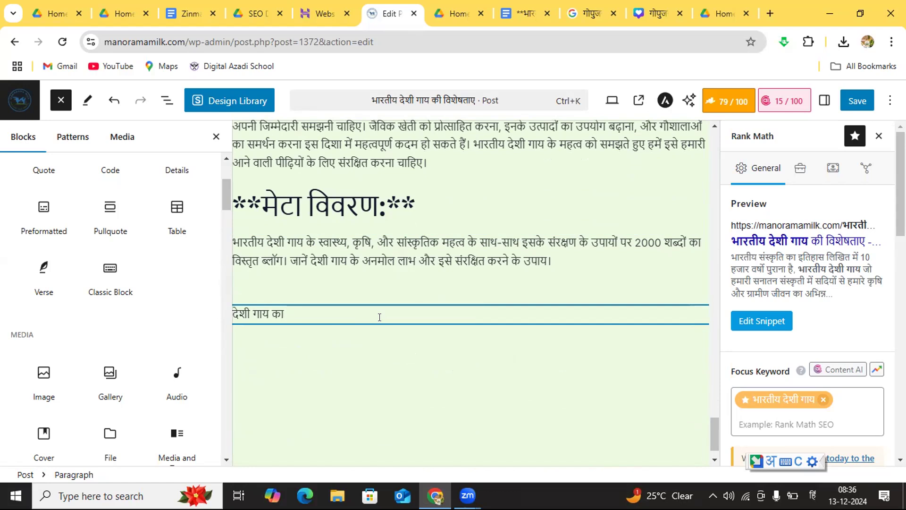
type("दूध")
key("ctrl+Left")
key("ctrl+Left")
type("भारतीय")
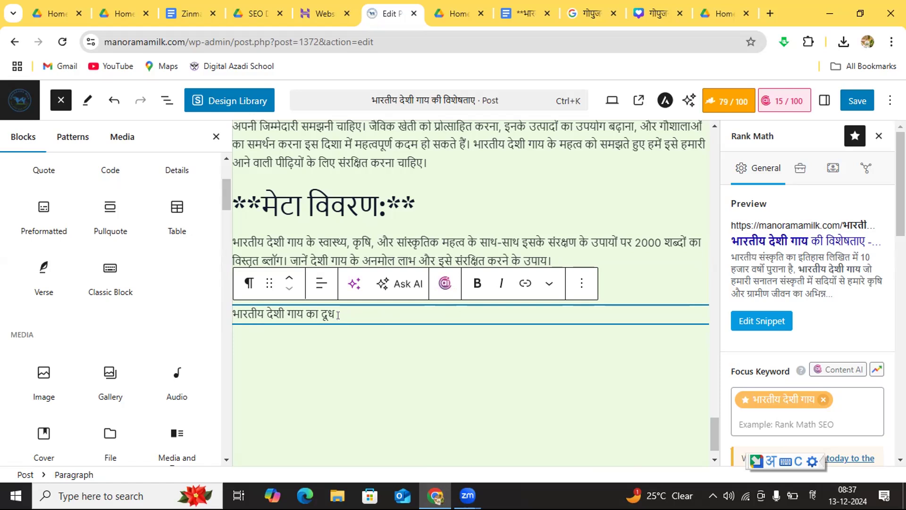
Step: Continue the new closing paragraph after "दूध" with "के बारे में अधिक जानने के लिए पढ़े"
type("के")
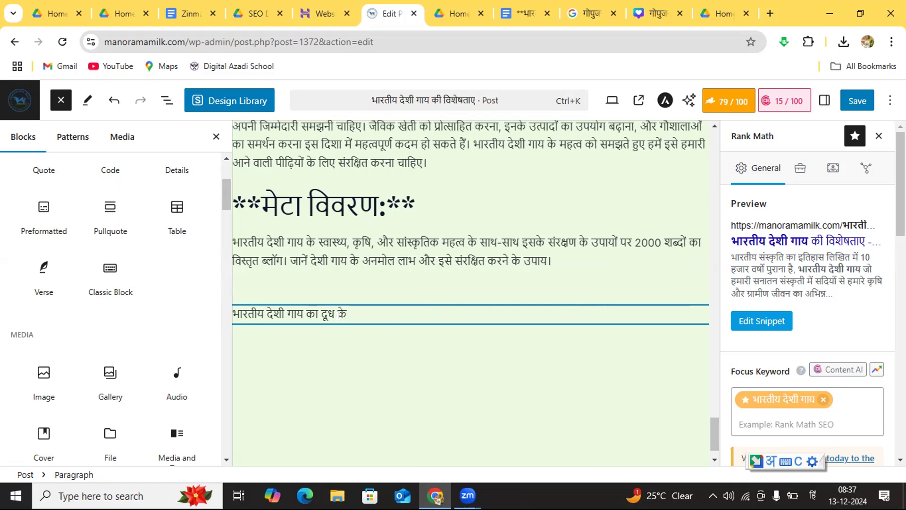
type(" बारे में")
type("अधिक जानने के")
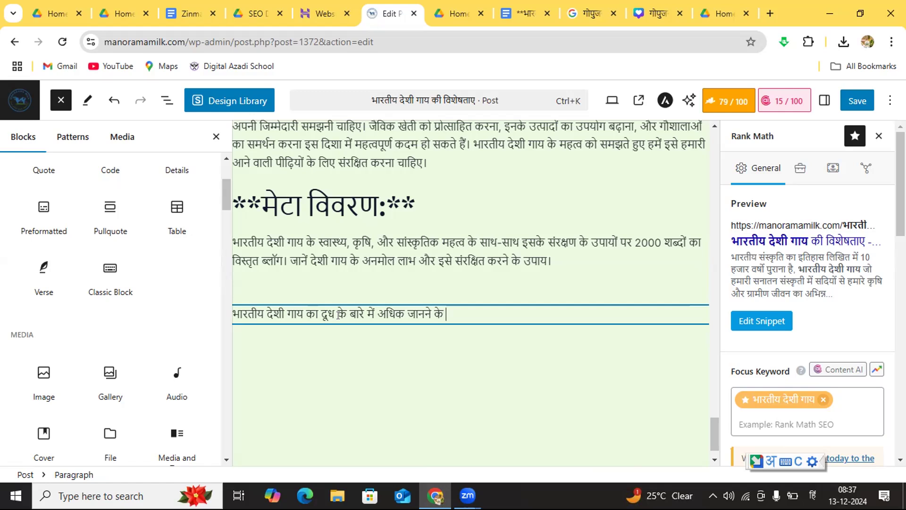
type(" लिए")
type("पढ़े")
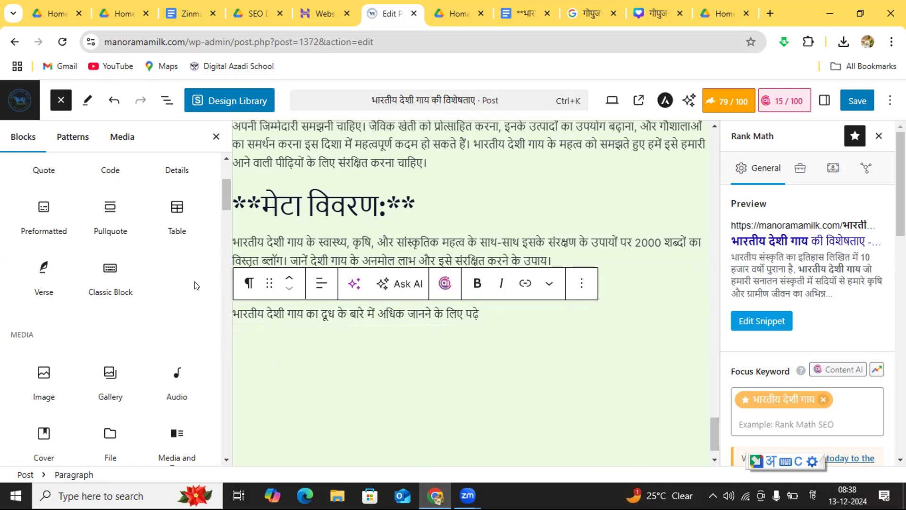
Step: Insert a Buttons block directly below the closing "पढ़े" paragraph
left_click(227, 460)
left_click(227, 460)
left_click(227, 460)
left_click(227, 460)
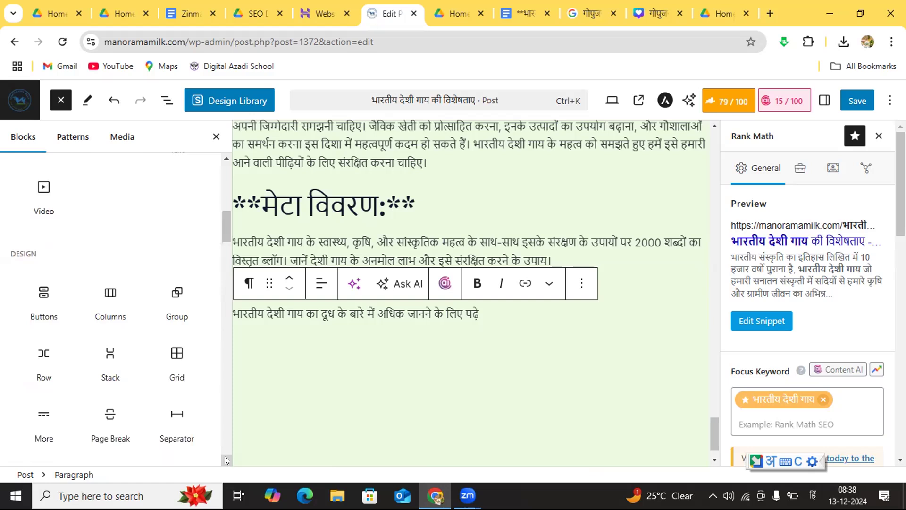
left_click(32, 286)
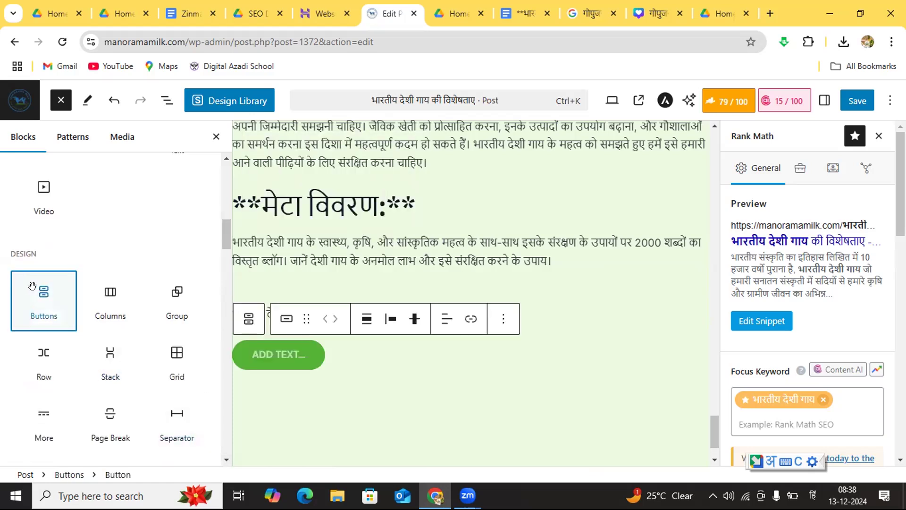
left_click(292, 350)
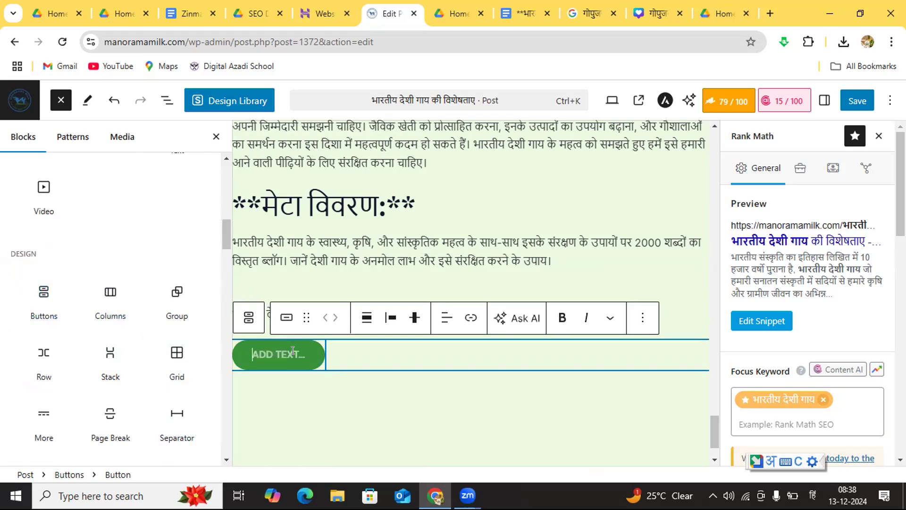
left_click(418, 207)
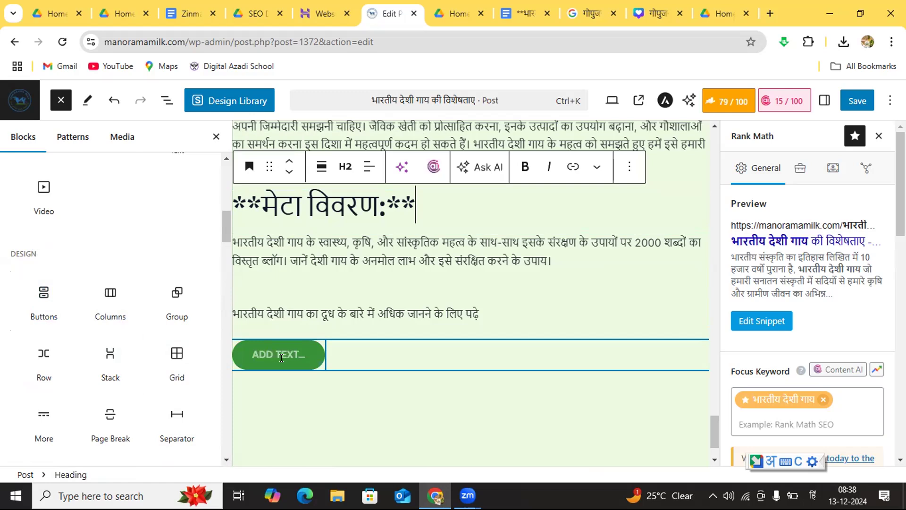
Step: Label the new button "देशी गाय का दूध"
left_click(281, 357)
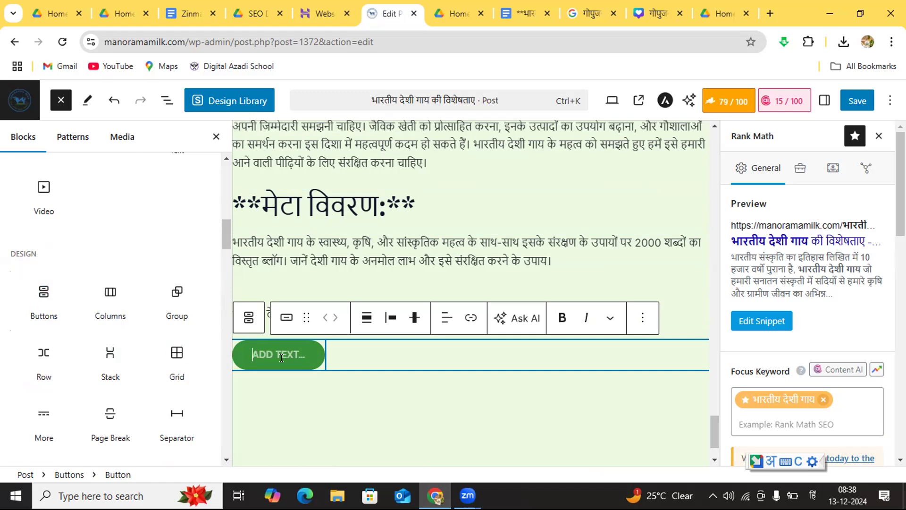
type("देशी")
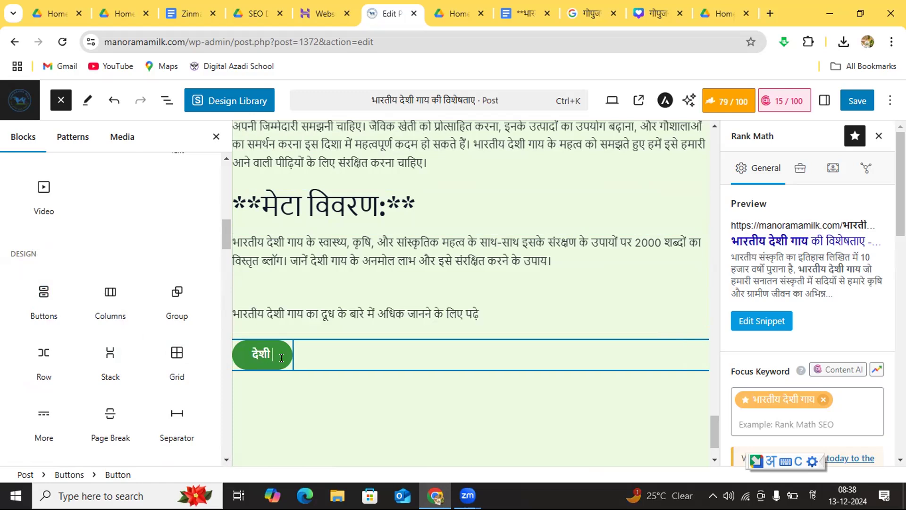
type(" गाय")
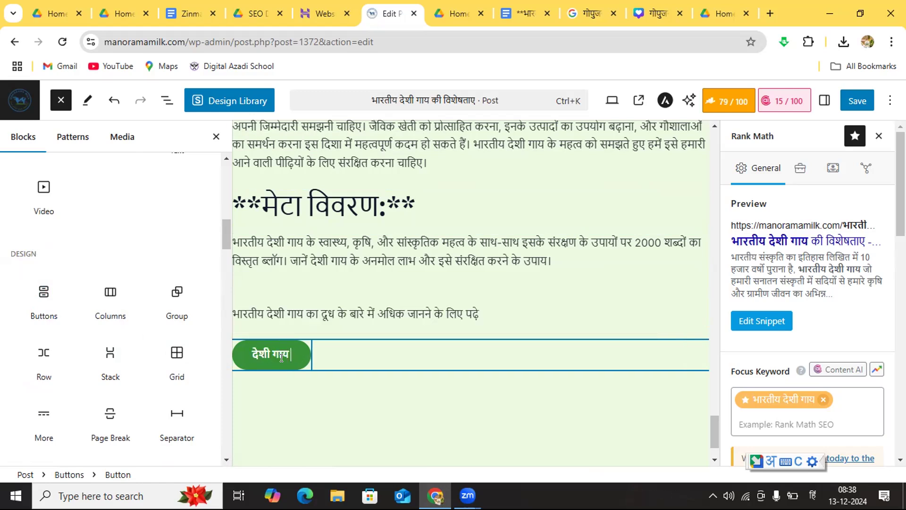
type(" का")
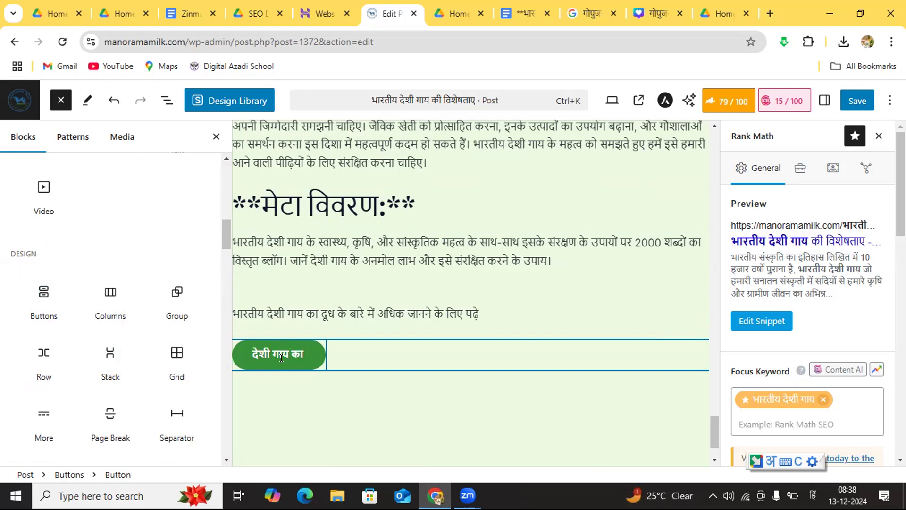
type(" दूध")
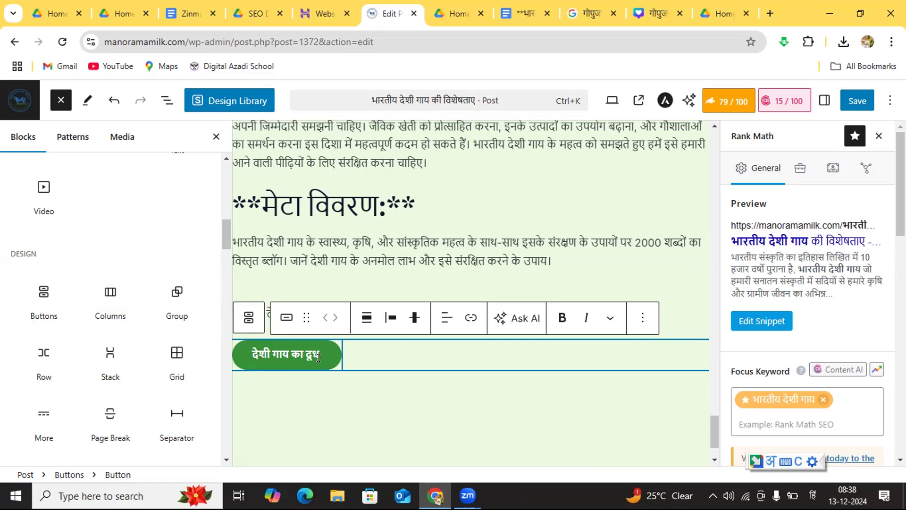
Step: Open the link entry of the "देशी गाय का दूध" button, leave it empty and save the post
left_click(289, 388)
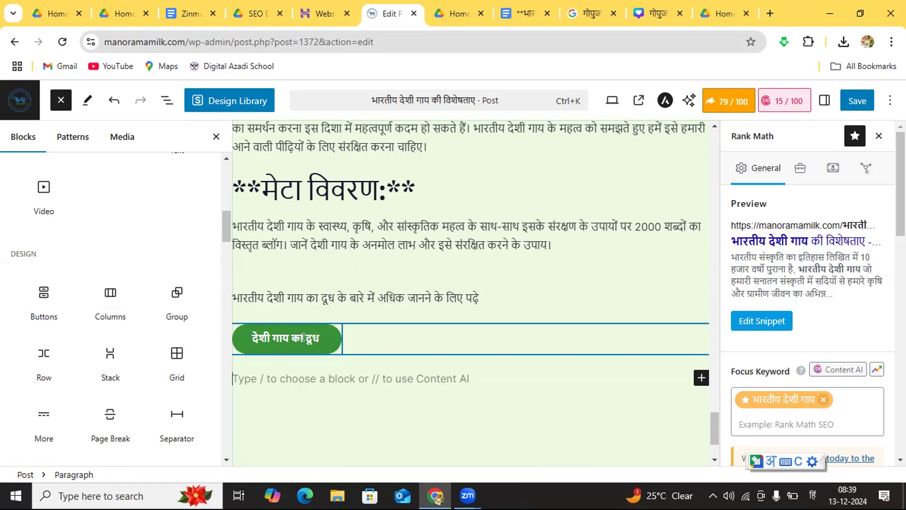
left_click(325, 338)
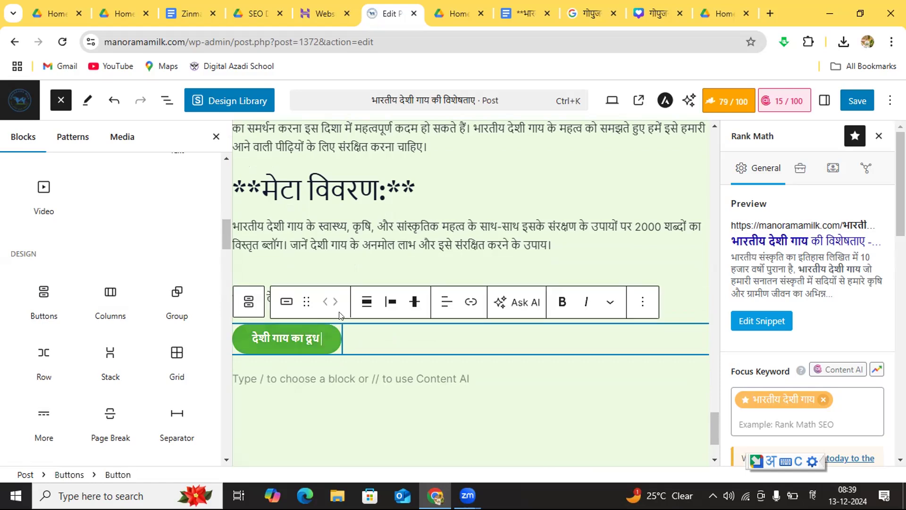
left_click(466, 304)
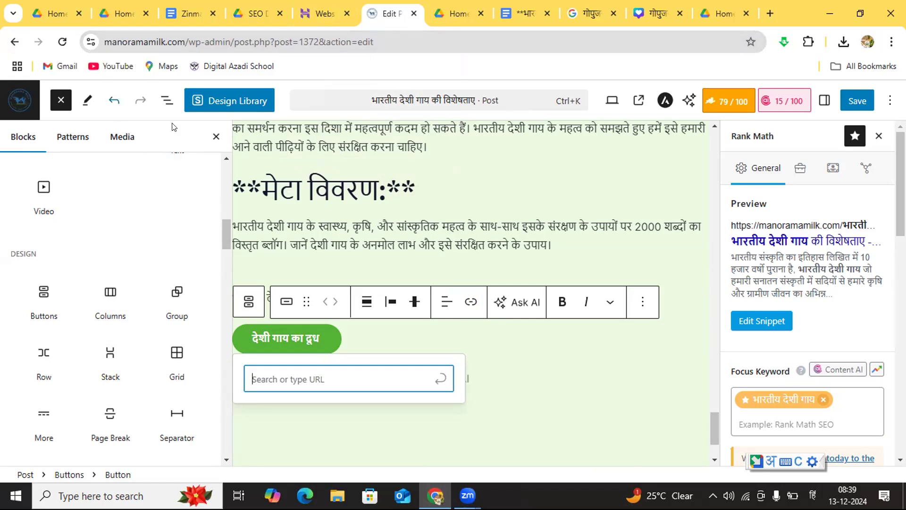
left_click(559, 374)
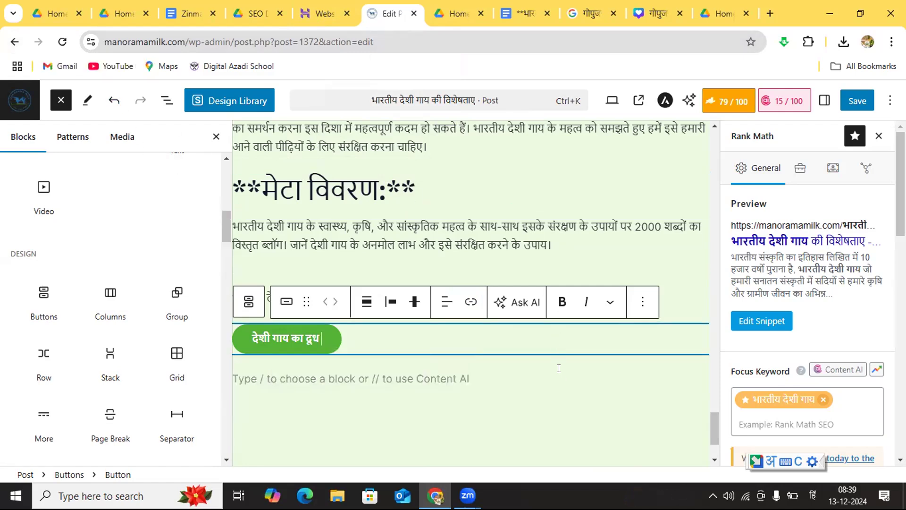
left_click(855, 102)
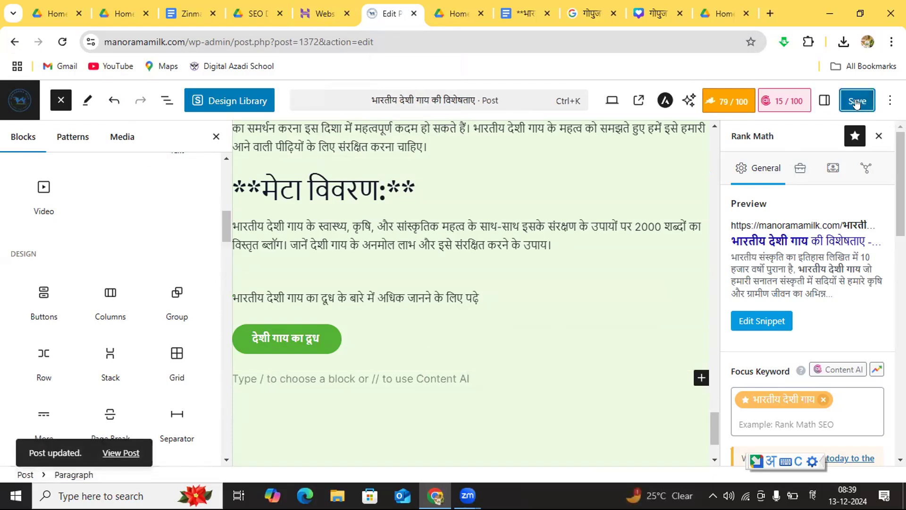
Step: Save the post, switch to Hostinger and open the Posts list in the WordPress admin of manoramamilk.com
left_click(857, 103)
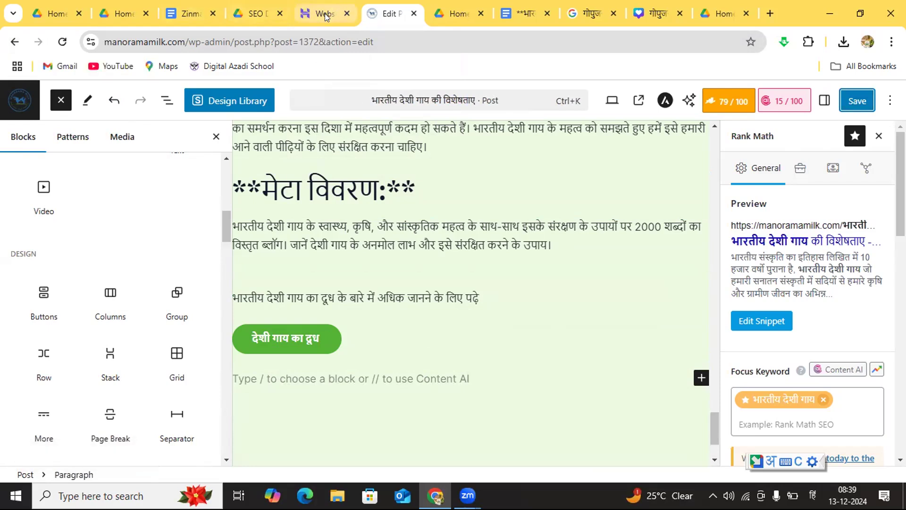
mouse_move(325, 16)
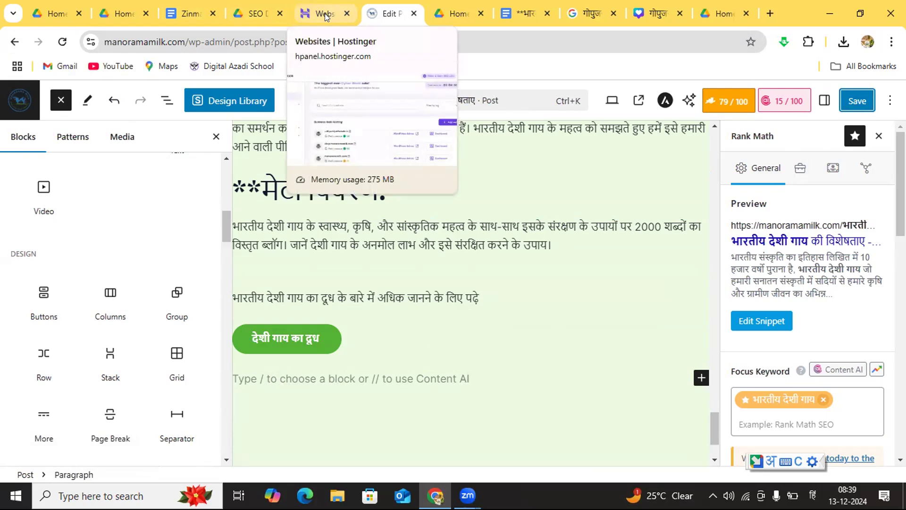
left_click(325, 16)
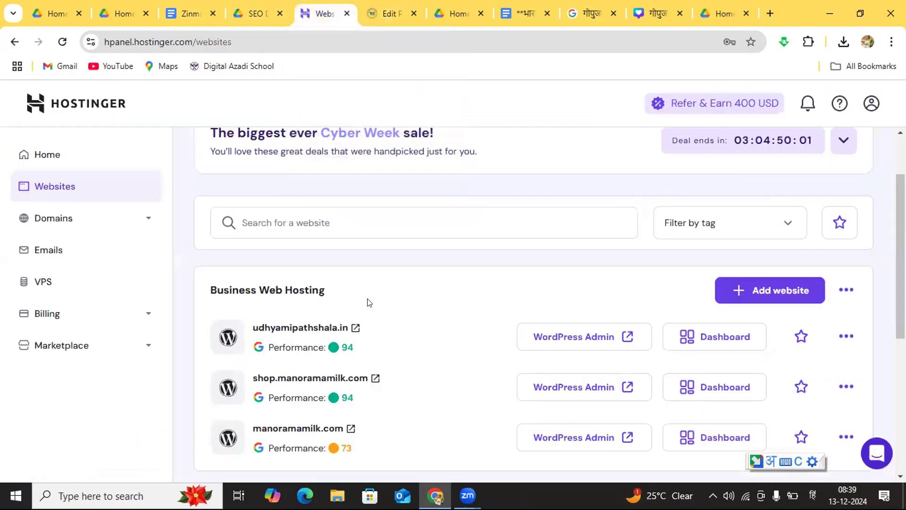
left_click(569, 437)
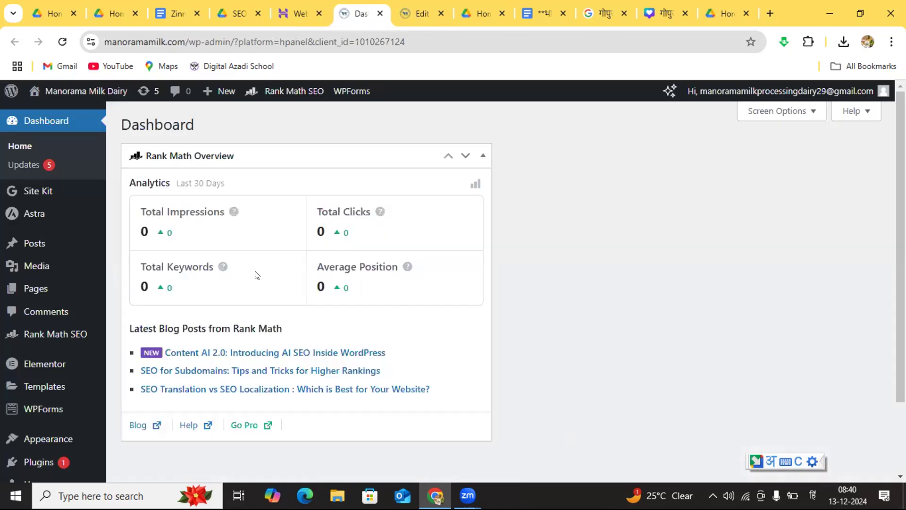
left_click(38, 241)
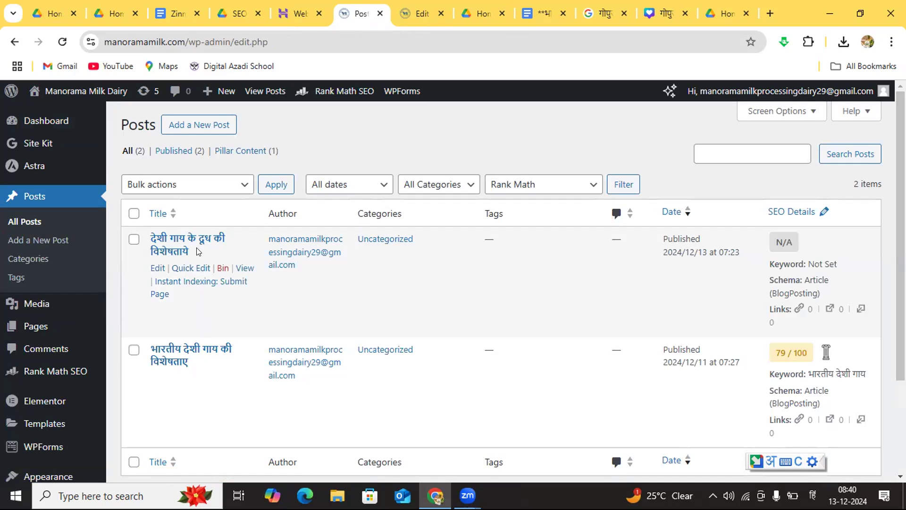
Step: Open the post "देशी गाय के दूध की विशेषताये" for editing and copy its full page address
left_click(134, 239)
key("Return")
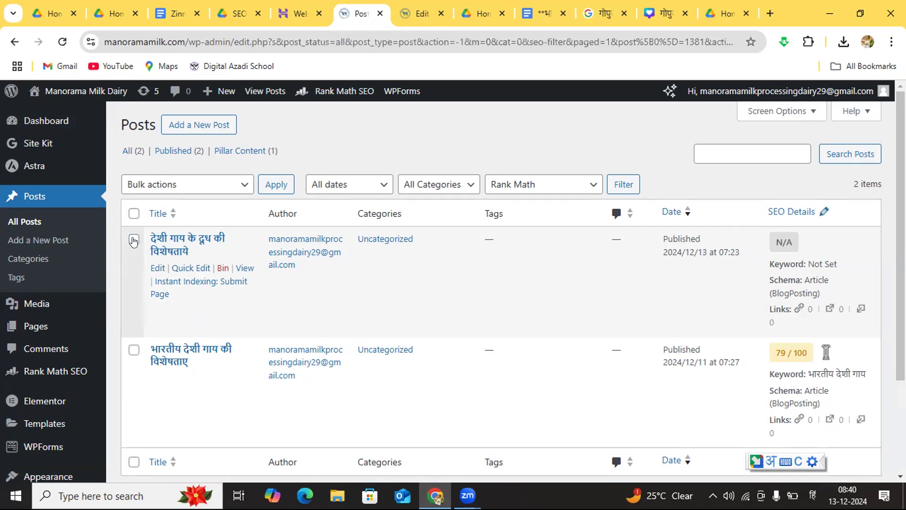
left_click(162, 238)
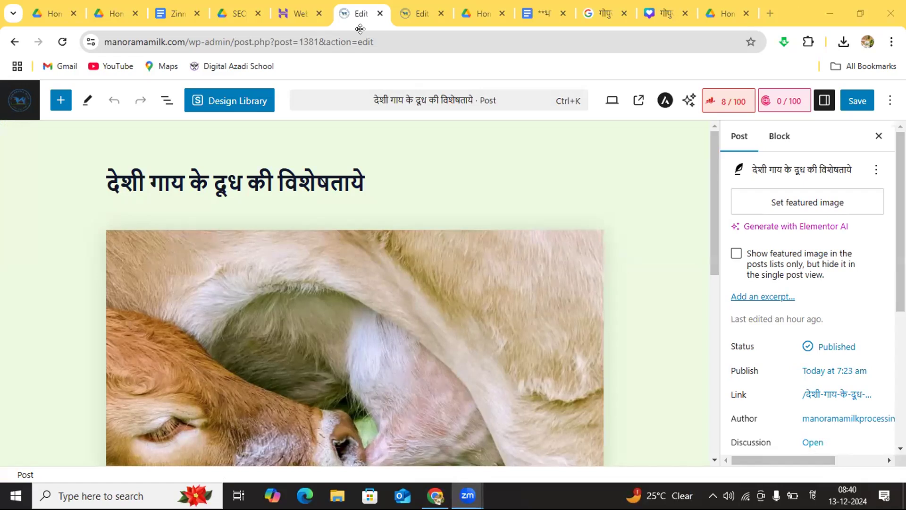
left_click(381, 38)
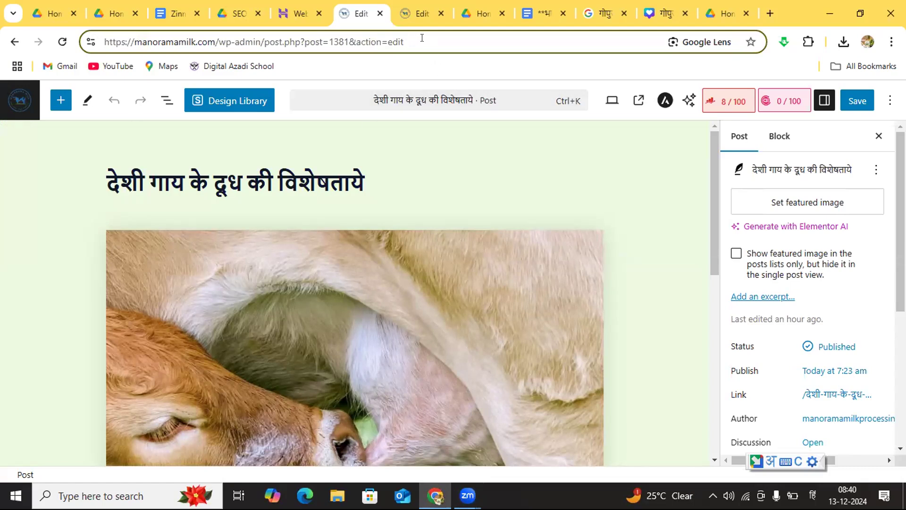
left_click_drag(418, 37, 103, 42)
key("ctrl+c")
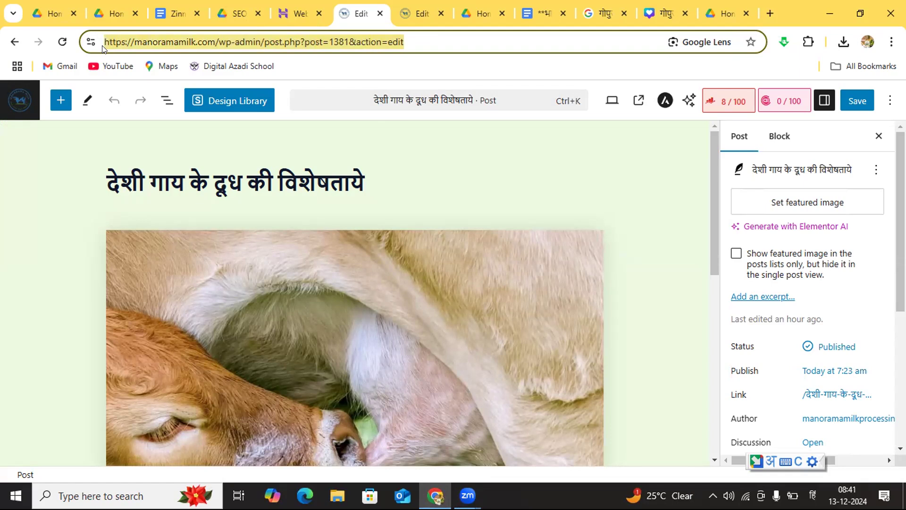
Step: Link the "देशी गाय का दूध" button in the "भारतीय देशी गाय की विशेषताए" post to the copied post=1381 edit address and save the post
left_click(415, 13)
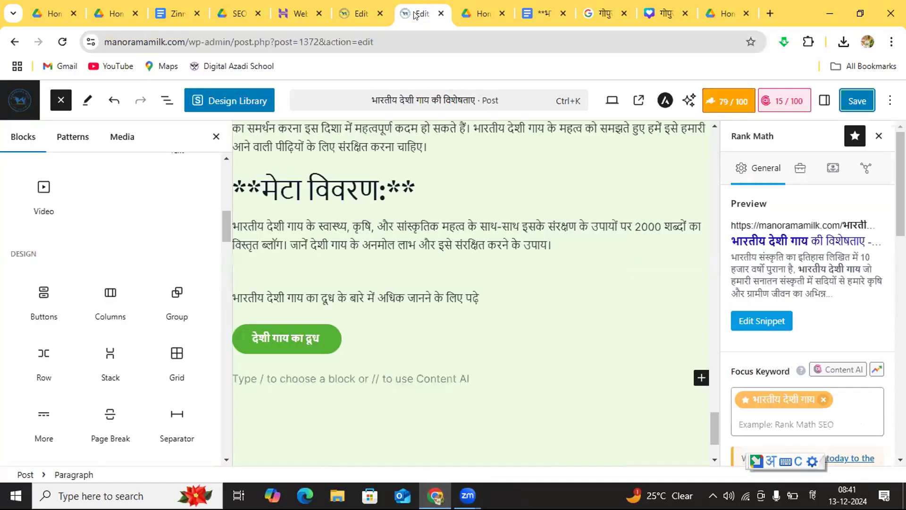
left_click(319, 338)
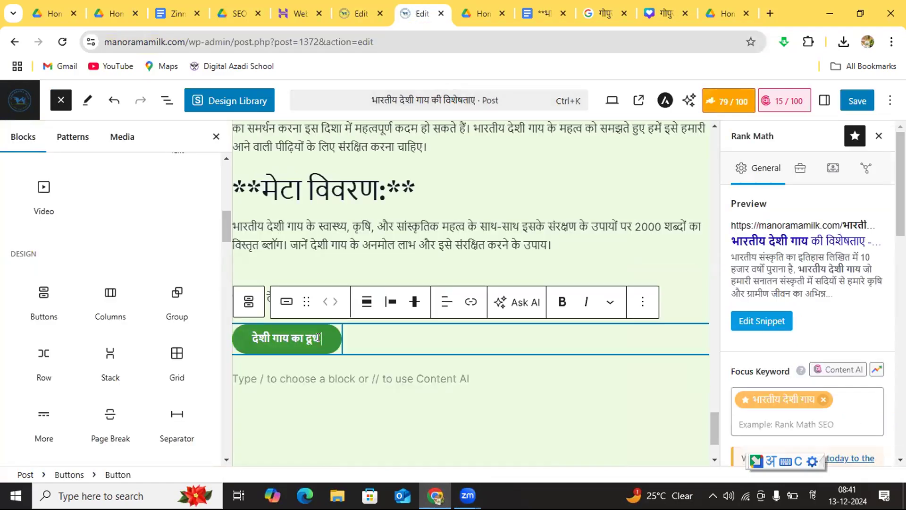
left_click(465, 303)
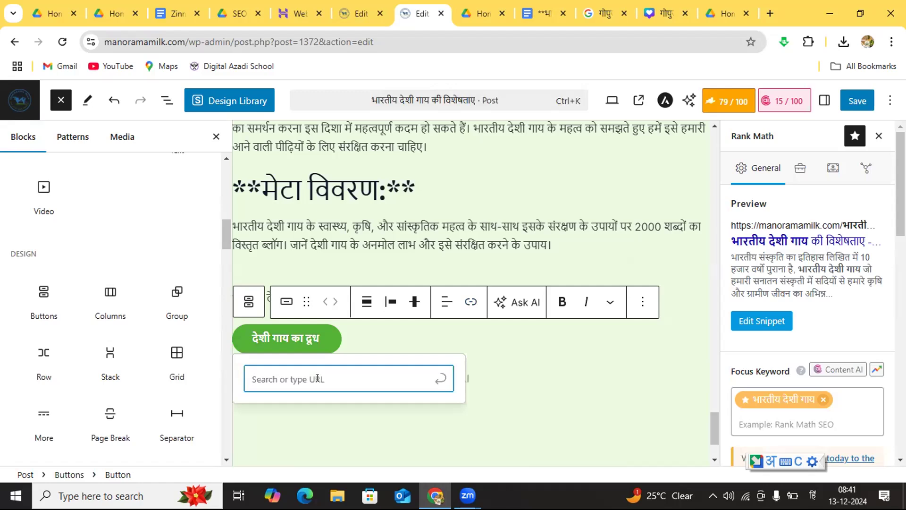
key("ctrl+v")
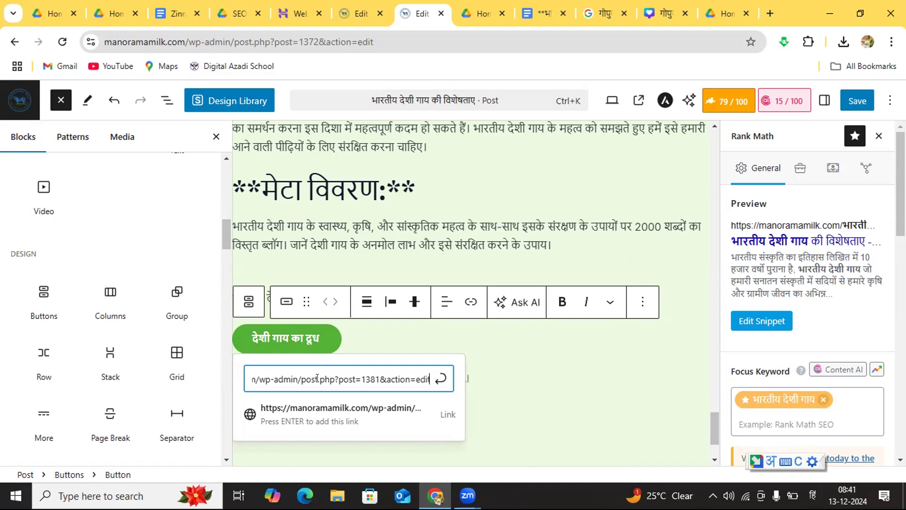
key("Return")
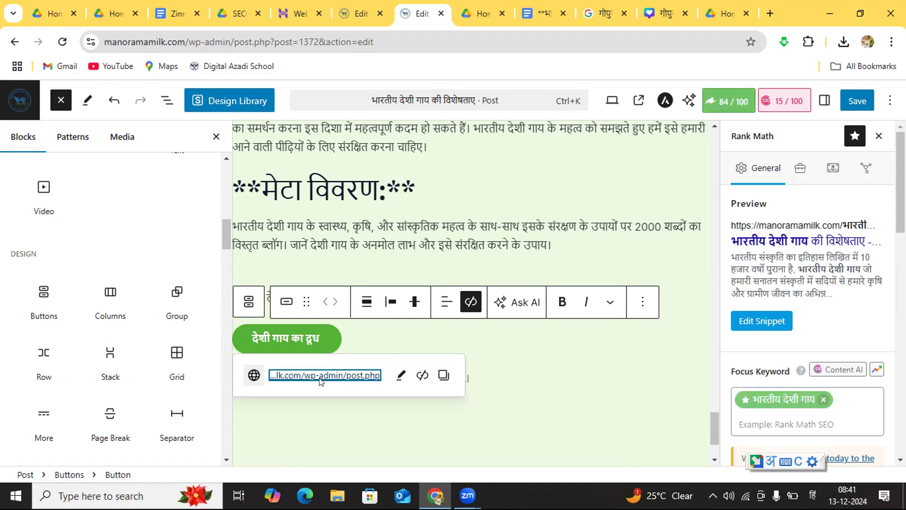
left_click(503, 370)
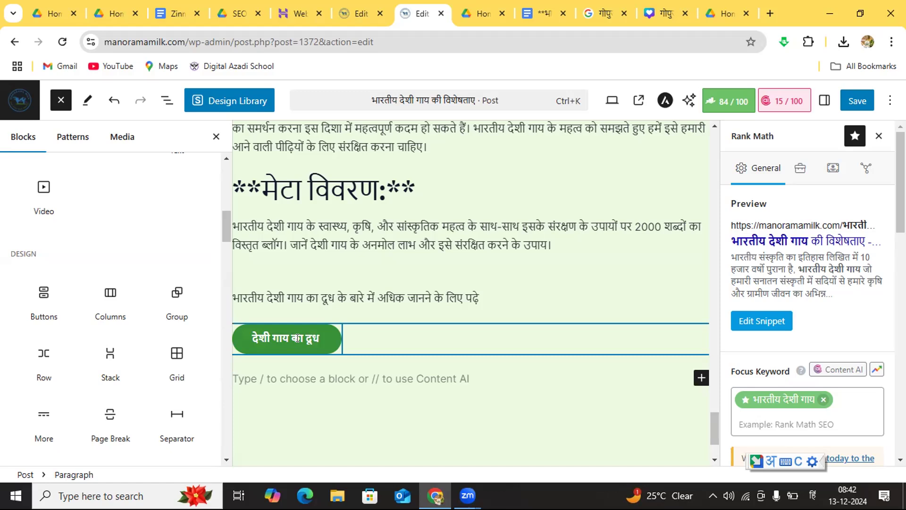
left_click(857, 103)
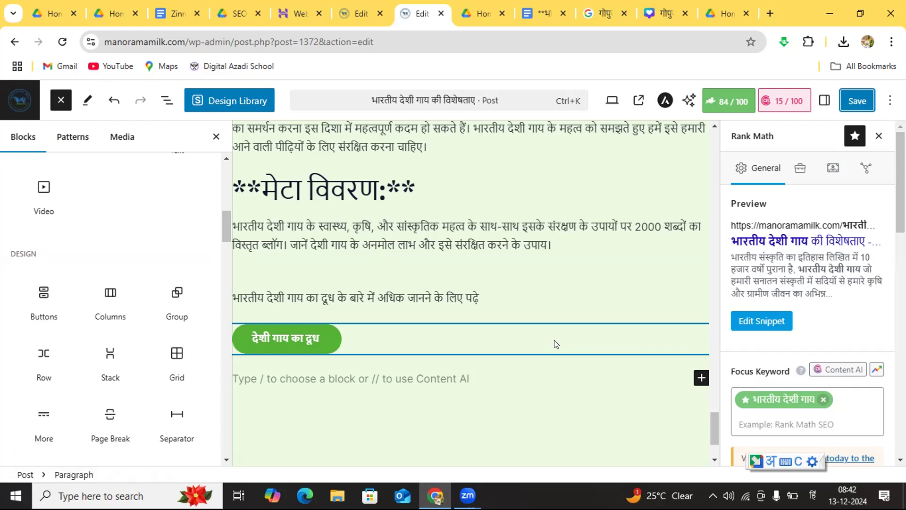
Step: Insert a second Buttons block below the "देशी गाय का दूध" button, label it "देशी गाय" and save the post
left_click(367, 377)
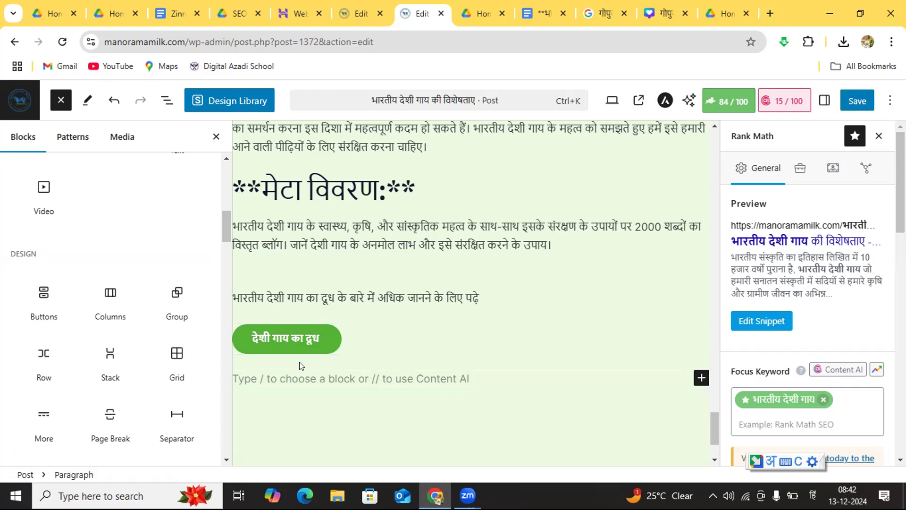
left_click(36, 317)
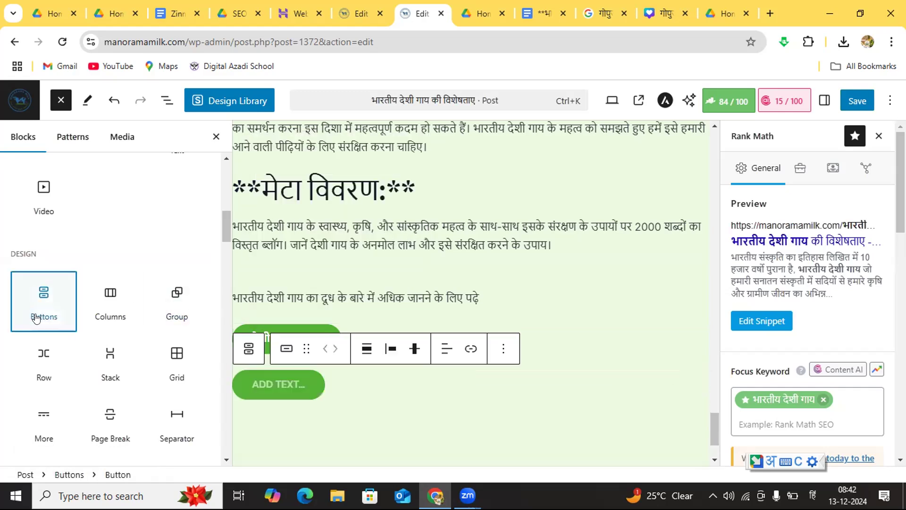
left_click(271, 380)
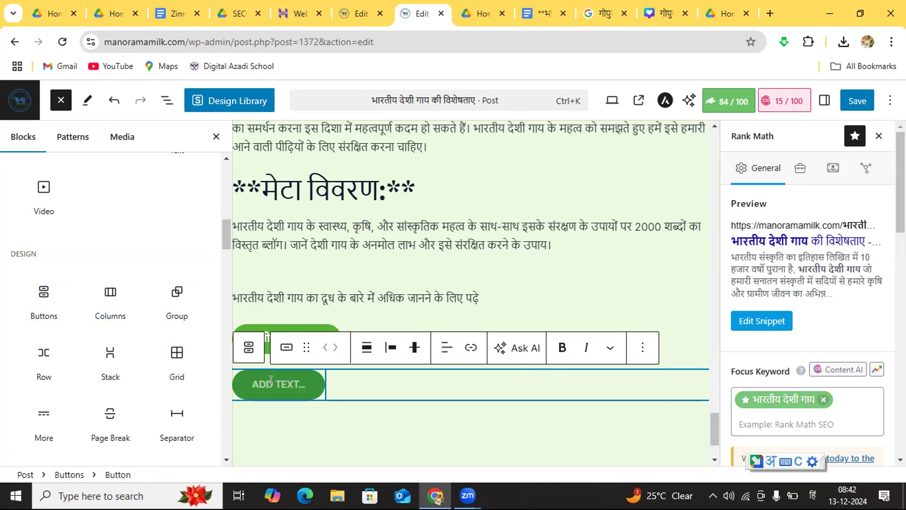
type("देशी")
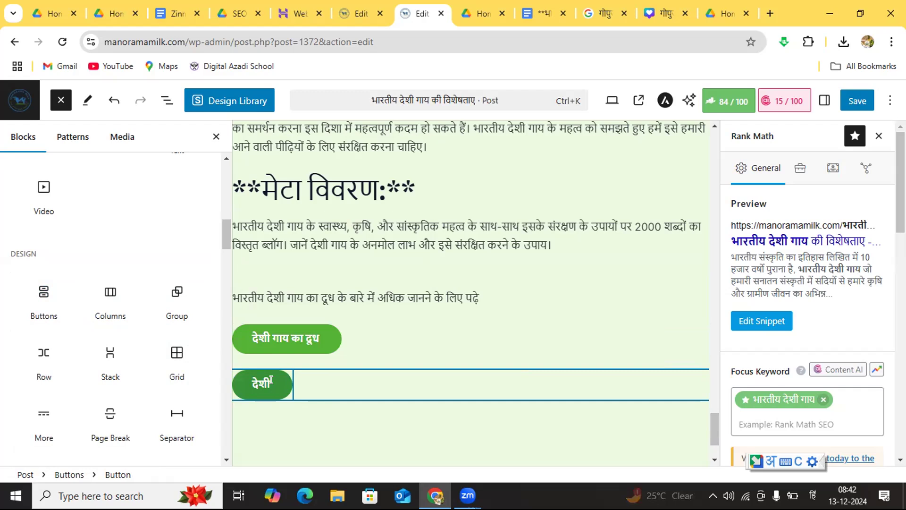
type("गाय")
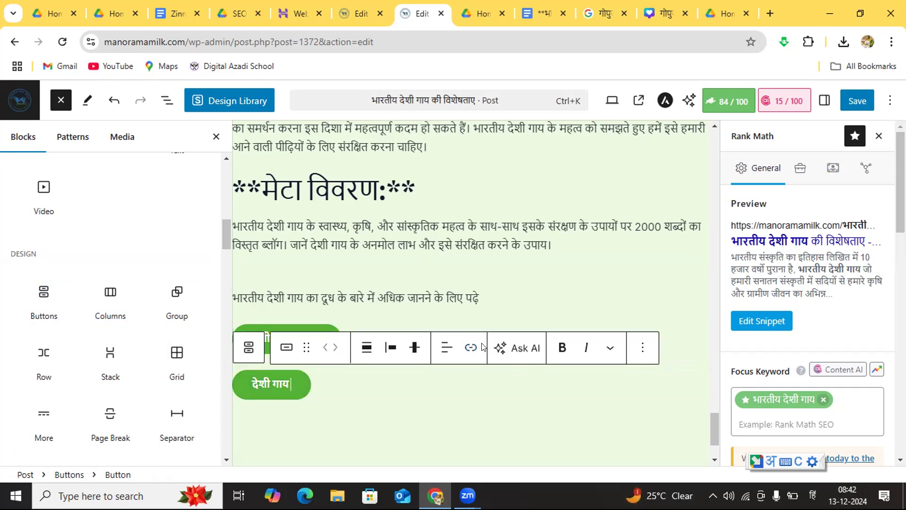
left_click(856, 100)
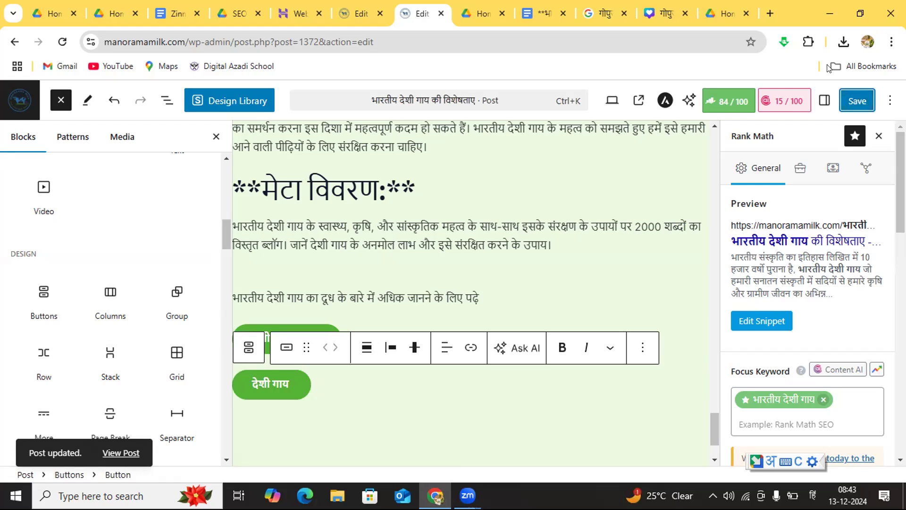
Step: Search Google for "देशी गाय" in a new browser tab
left_click(768, 15)
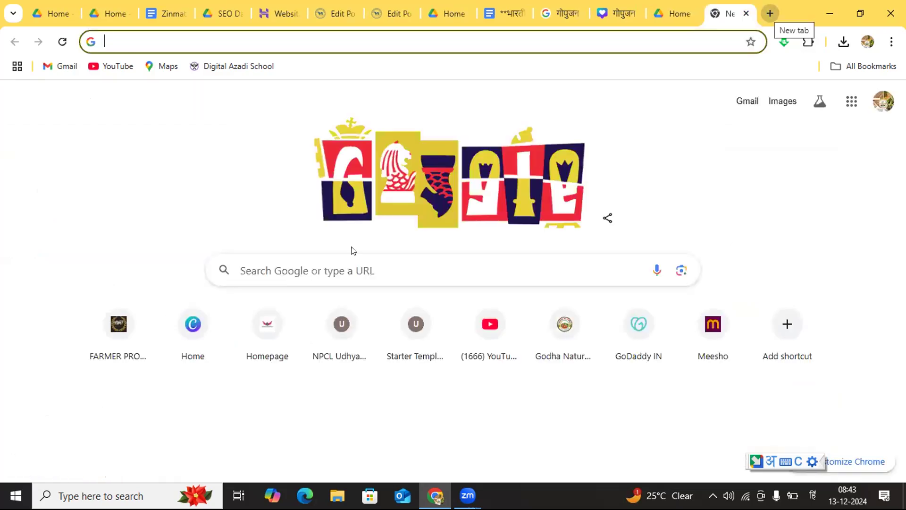
left_click(326, 263)
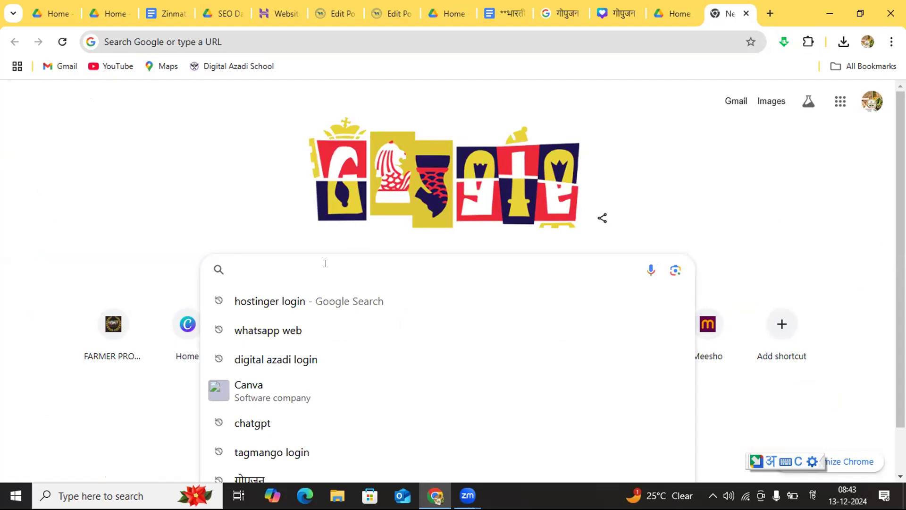
type("देशी ")
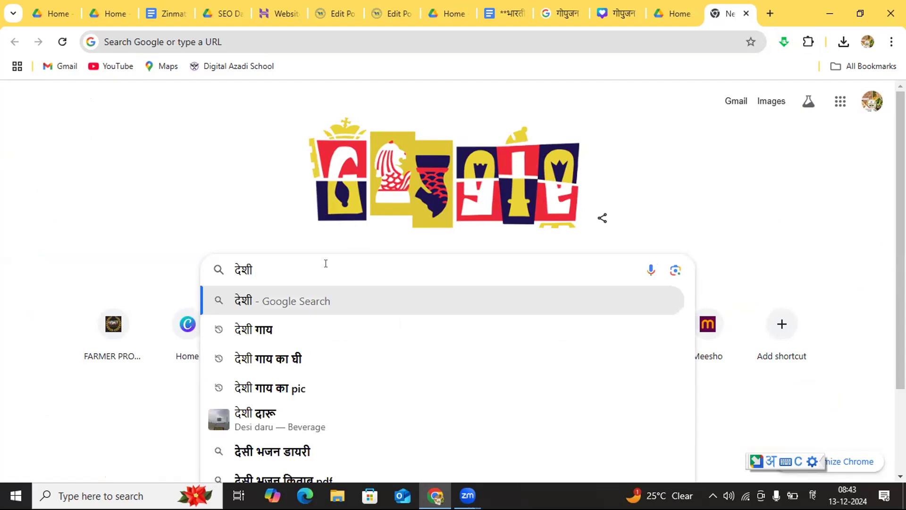
type("गाय")
key("Return")
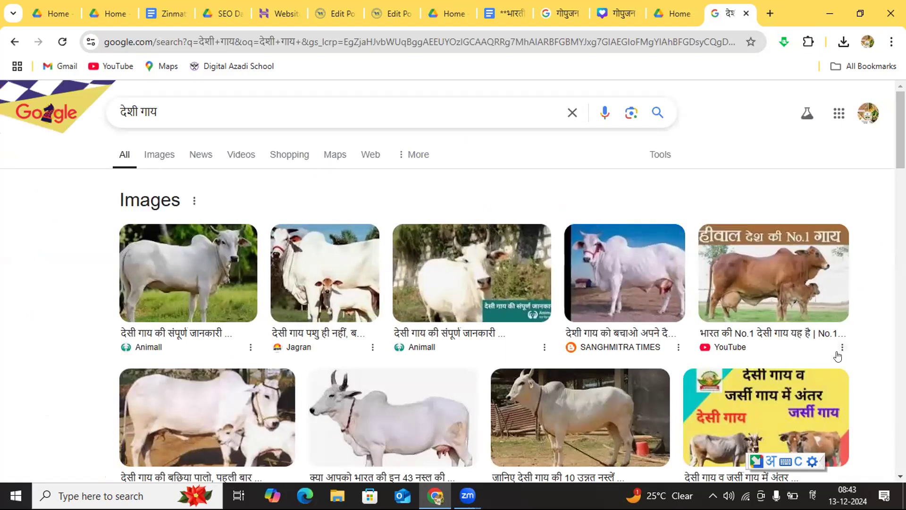
Step: Examine the Google results for "देशी गाय" down to the related searches, looking for an external site to link
scroll(835, 354, "down", 3)
scroll(453, 283, "down", 8)
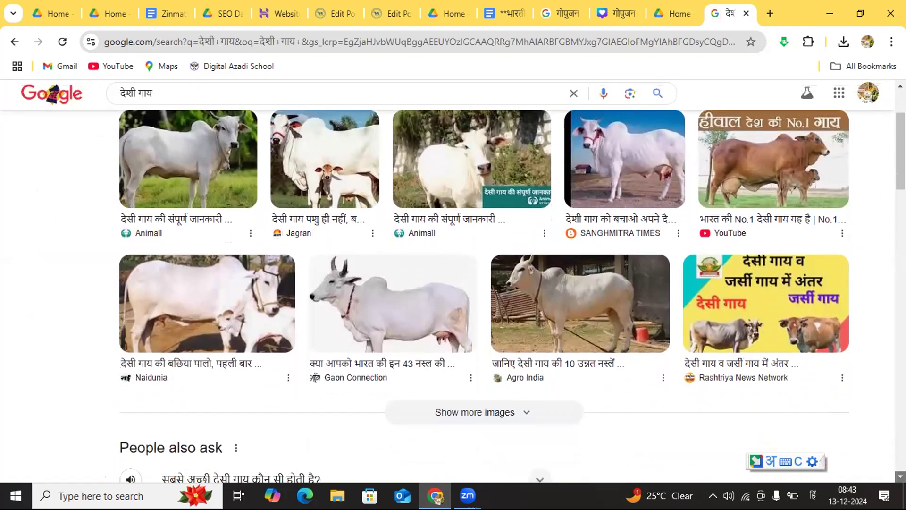
scroll(453, 297, "down", 4)
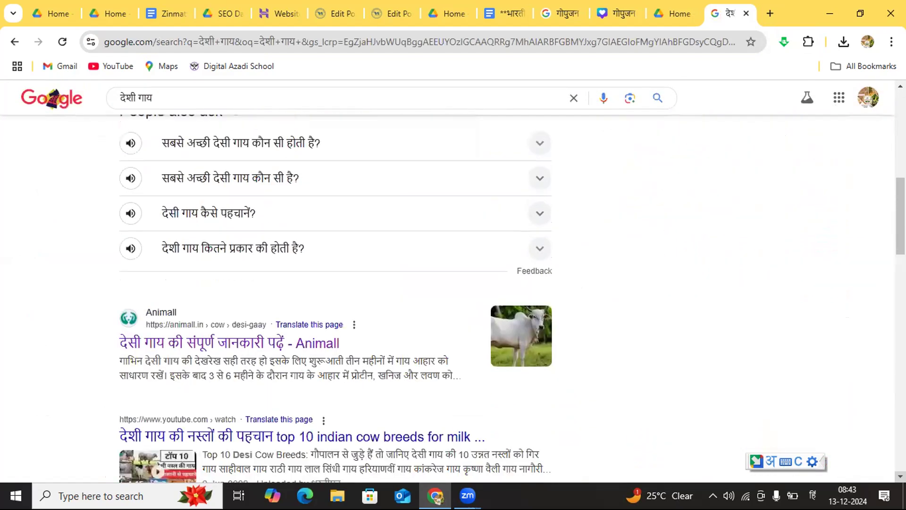
scroll(239, 340, "down", 3)
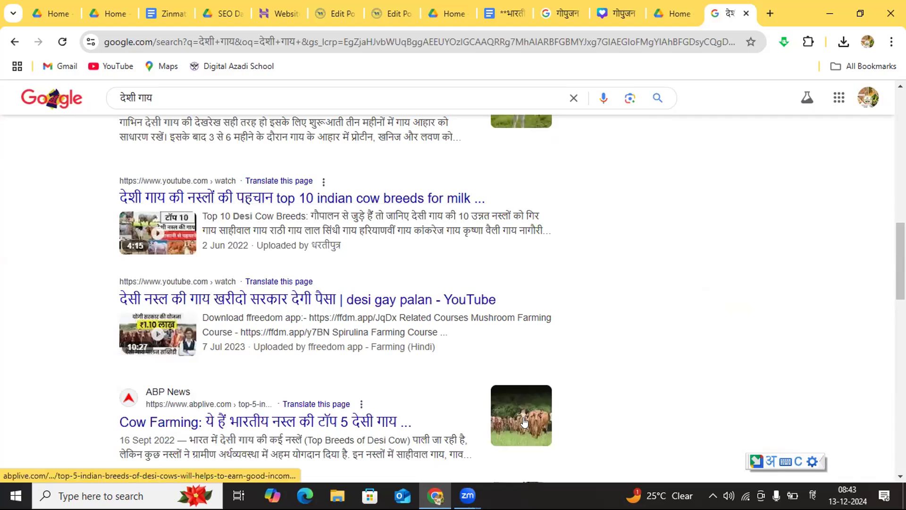
left_click(901, 477)
left_click(900, 477)
left_click(901, 477)
left_click(900, 476)
left_click(900, 477)
left_click(900, 477)
left_click(900, 477)
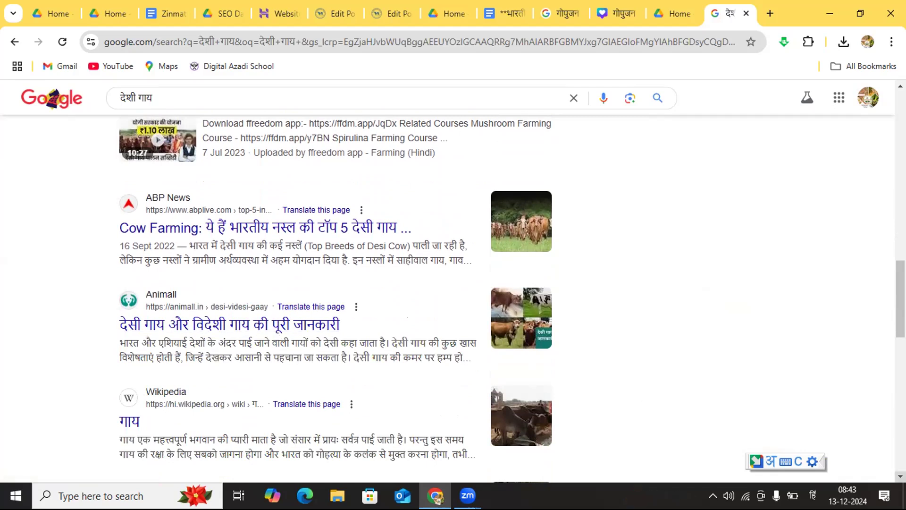
scroll(335, 298, "down", 5)
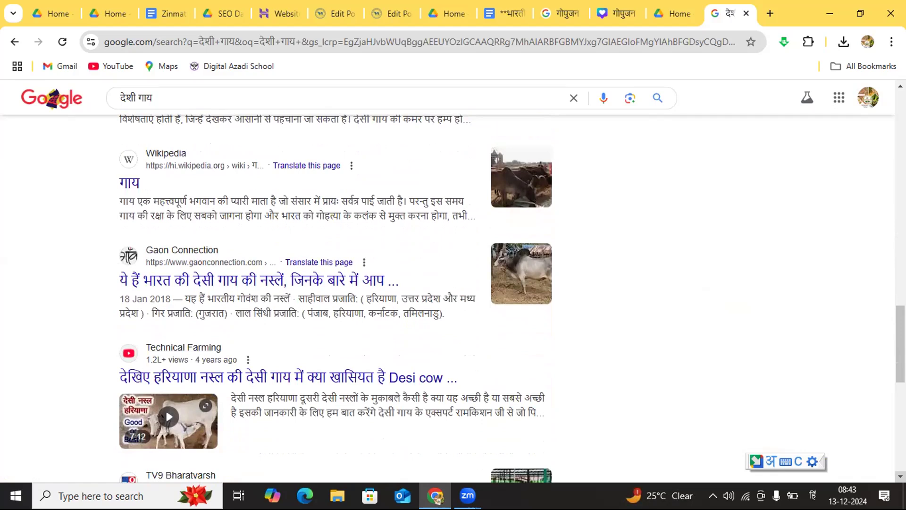
scroll(335, 297, "down", 2)
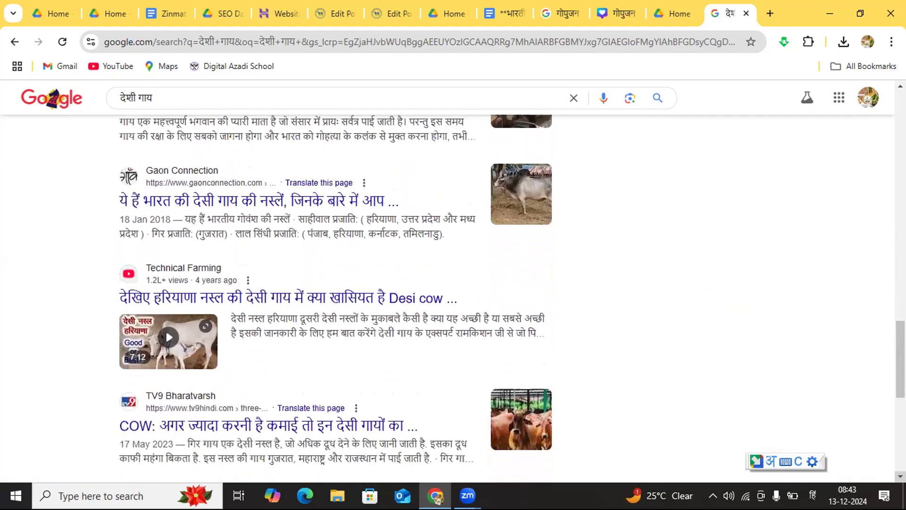
scroll(335, 298, "down", 4)
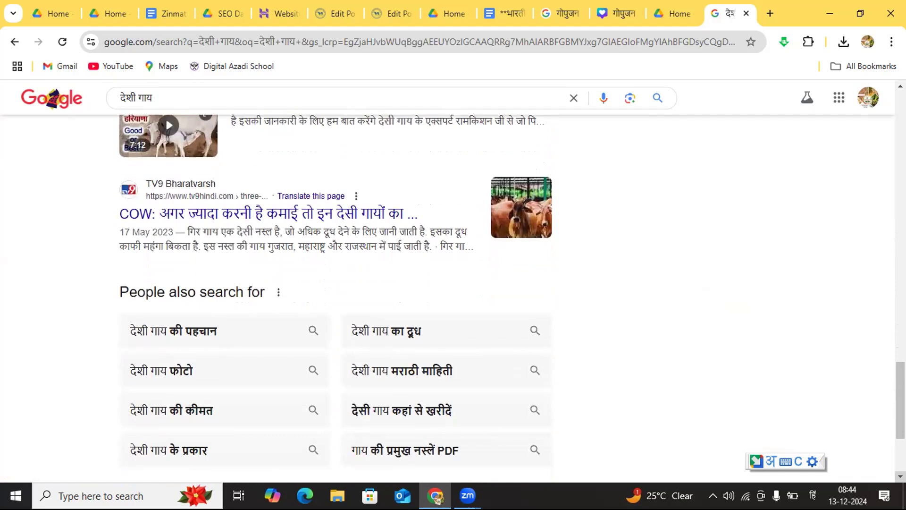
scroll(335, 297, "down", 4)
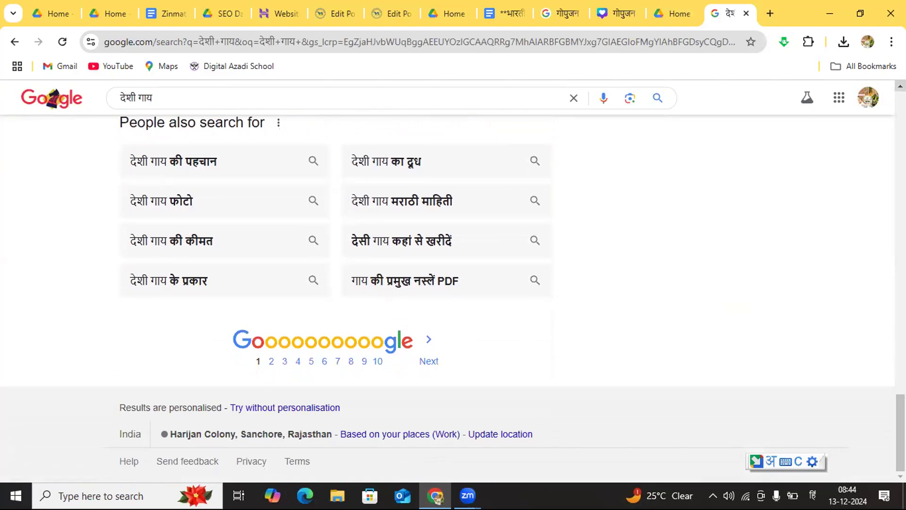
left_click(901, 86)
scroll(900, 86, "up", 16)
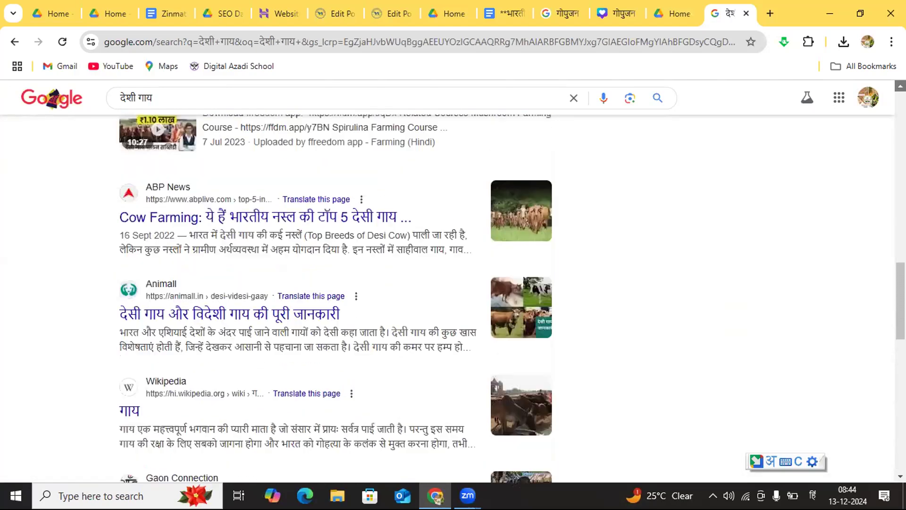
scroll(901, 86, "up", 12)
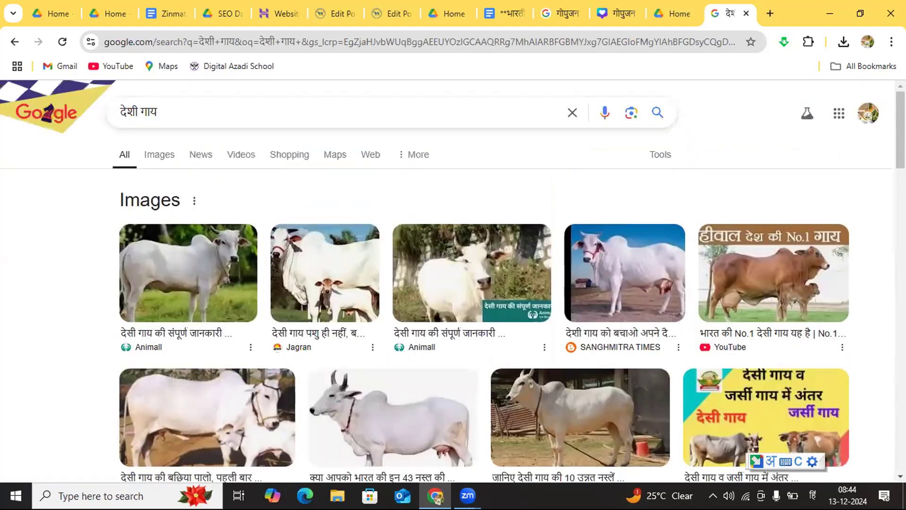
Step: Search Google for "पथमेड़ा" instead and open the श्री गोधाम महातीर्थ पथमेड़ा website from the results
left_click(228, 112)
key("BackSpace")
key("BackSpace")
key("BackSpace")
key("BackSpace")
key("BackSpace")
key("BackSpace")
key("BackSpace")
key("BackSpace")
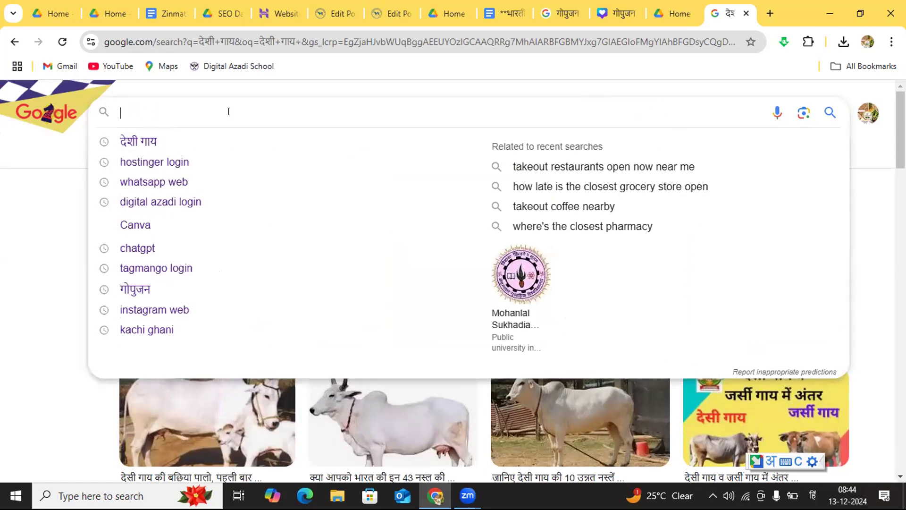
type("पथमेड़ा")
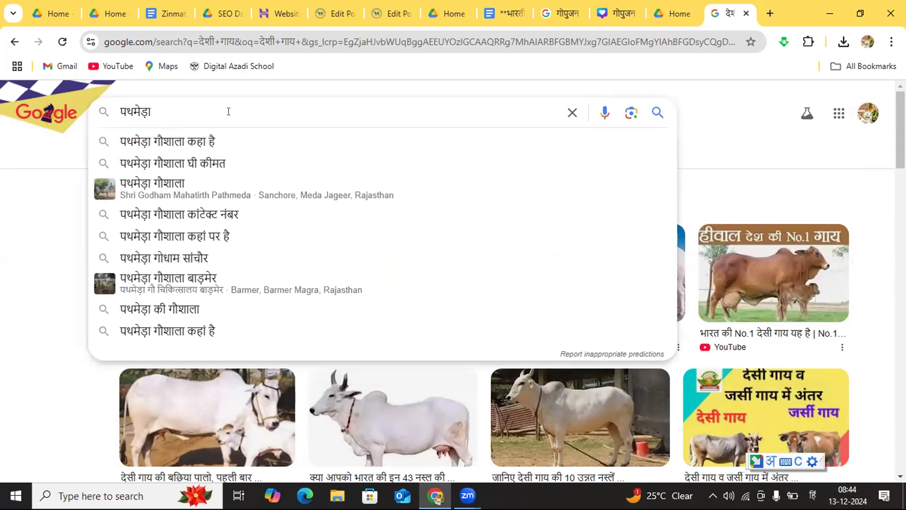
key("Return")
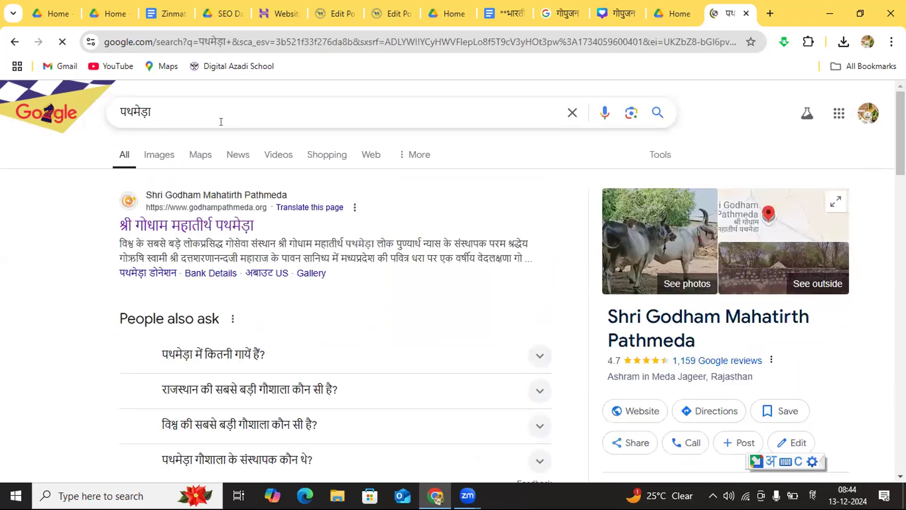
left_click(211, 221)
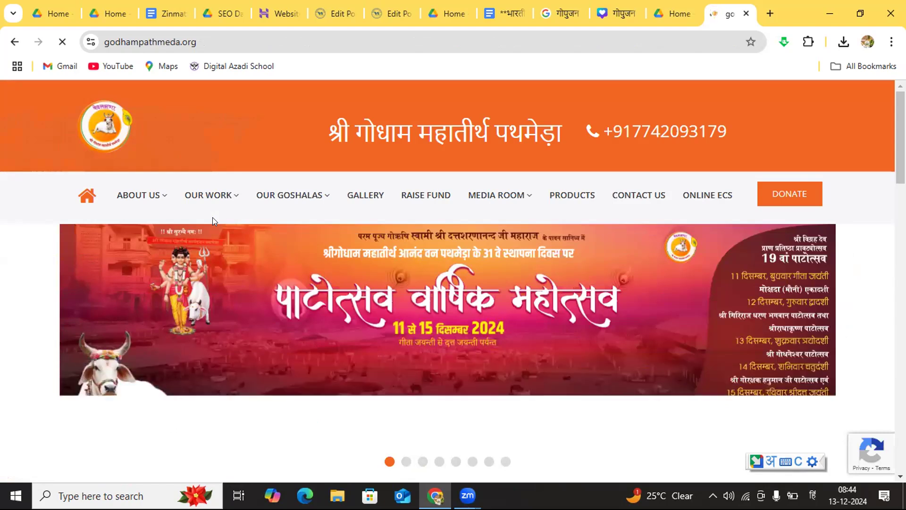
Step: Open the site's Panchgavya Parishkaran And Viniyog page, then open its Products store
mouse_move(275, 199)
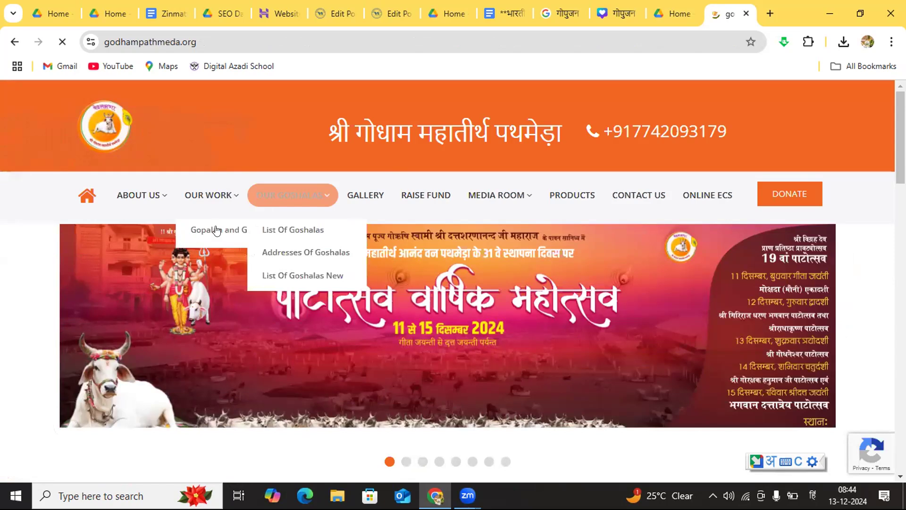
mouse_move(209, 210)
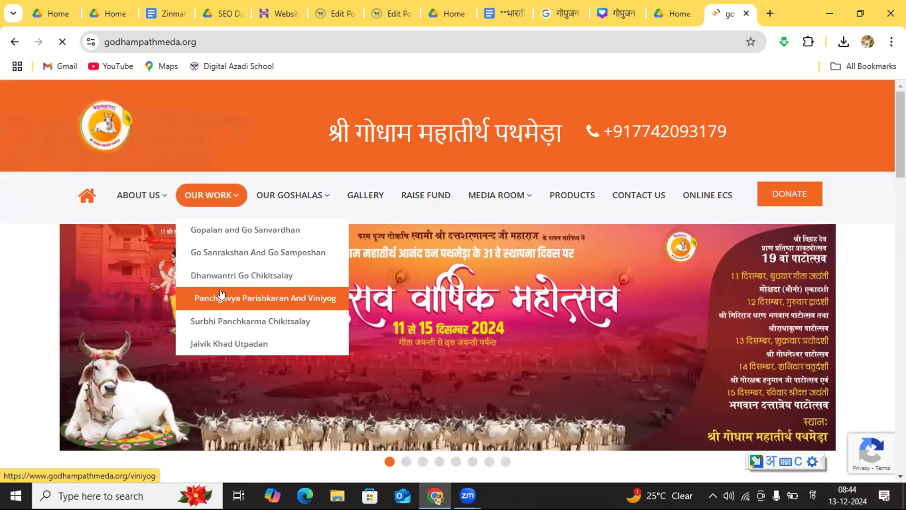
left_click(221, 293)
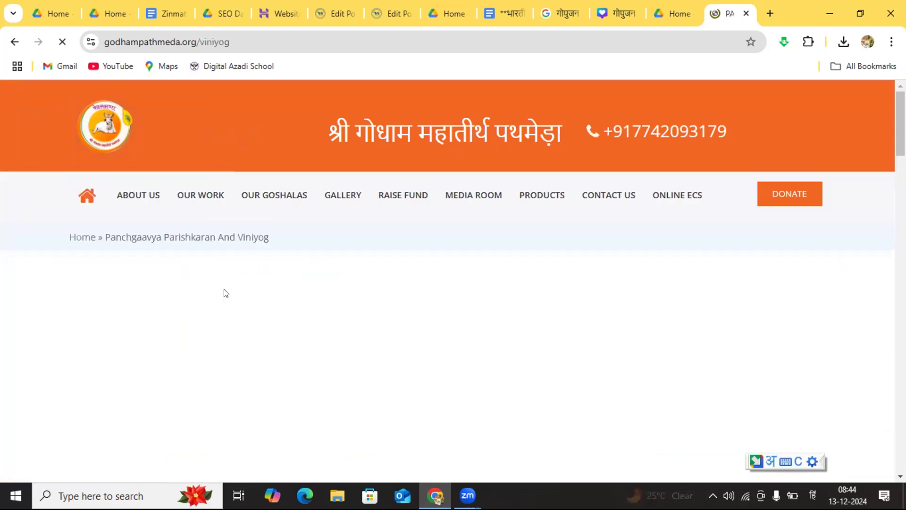
left_click(205, 200)
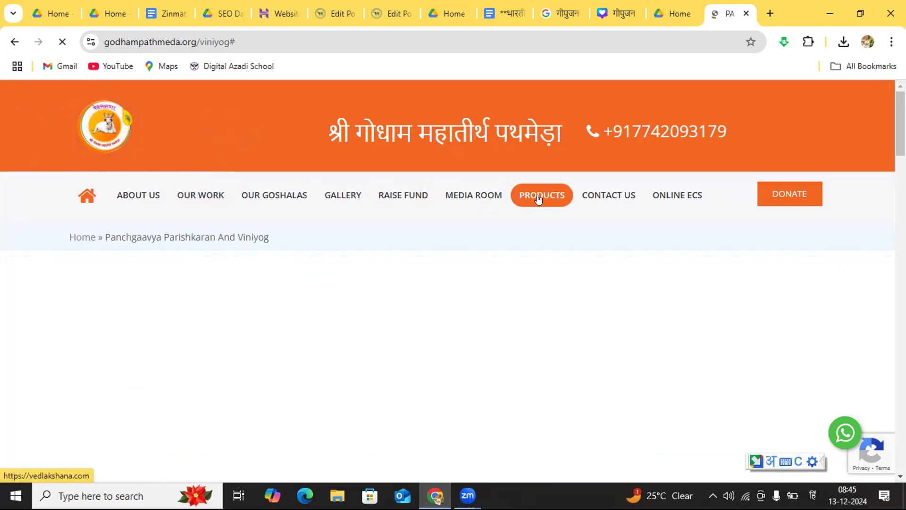
left_click(538, 197)
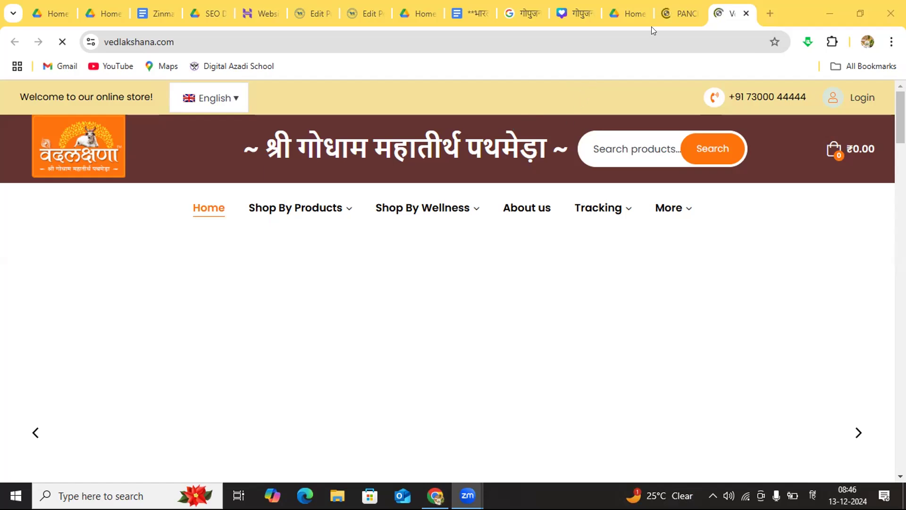
Step: Return to the Panchgaavya Parishkaran And Viniyog page and copy its full web address
left_click(673, 10)
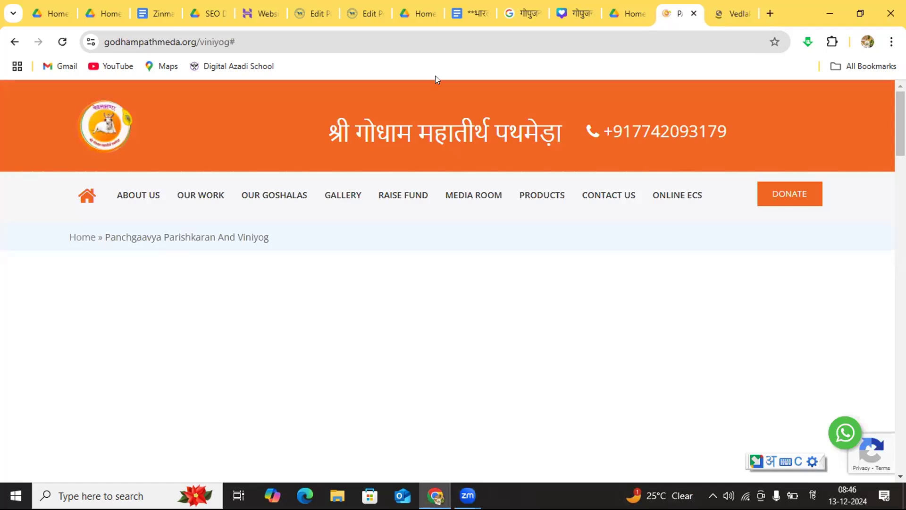
left_click(253, 35)
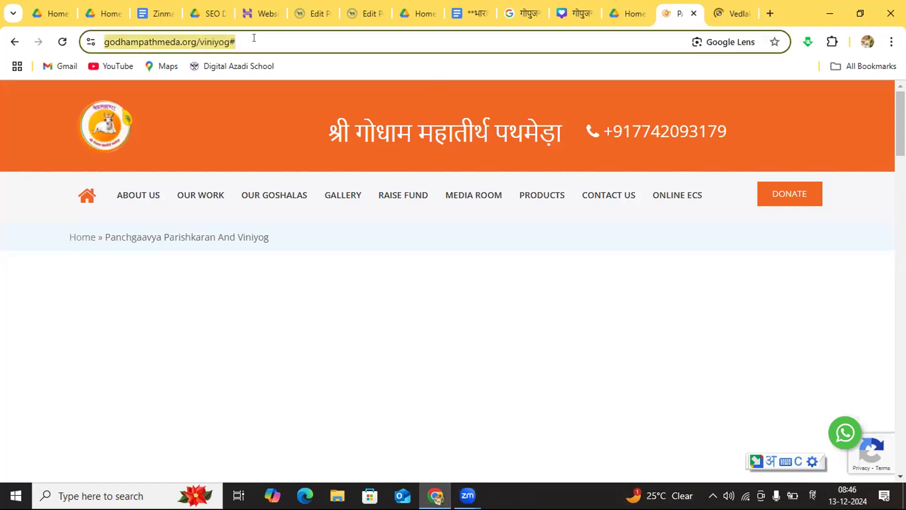
left_click(254, 38)
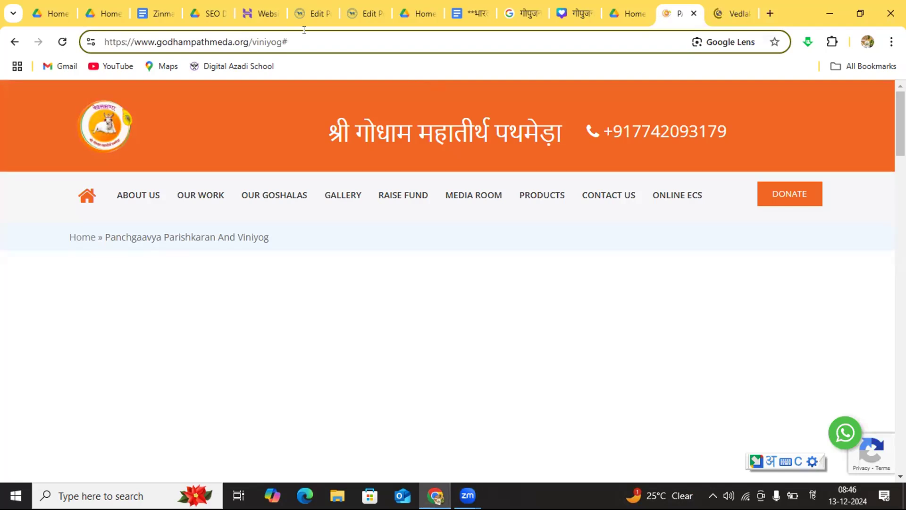
left_click_drag(304, 37, 99, 31)
key("ctrl+c")
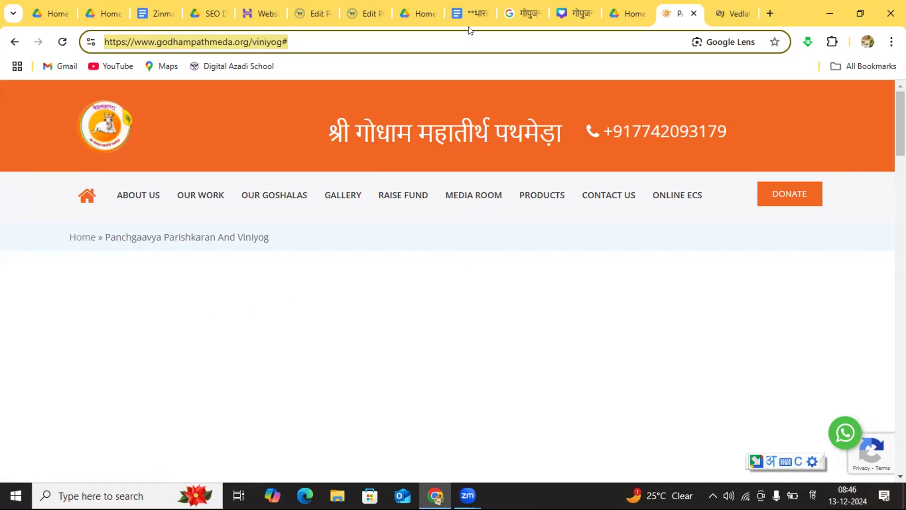
Step: Go back to the "भारतीय देशी गाय की विशेषताए" post and extend the second button's label to "देशी गाय की जानकारी"
left_click(371, 12)
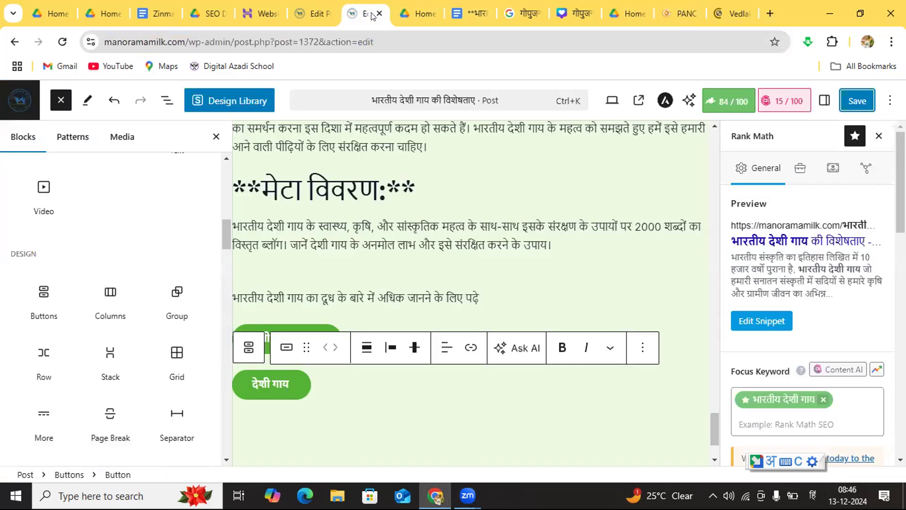
left_click(282, 383)
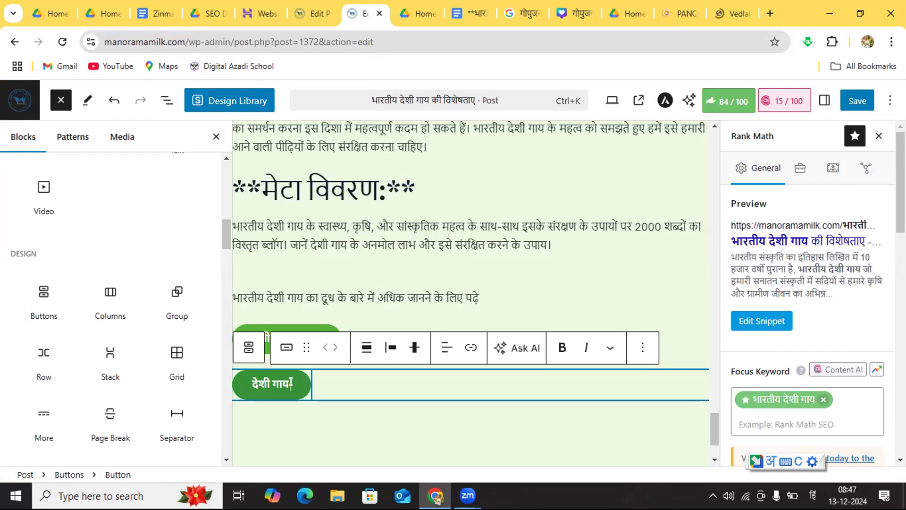
type("की")
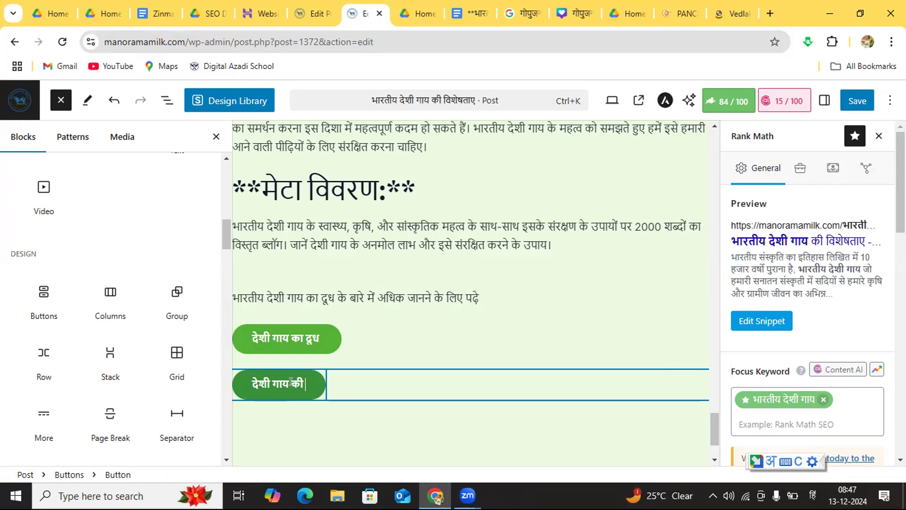
type("जानकारी")
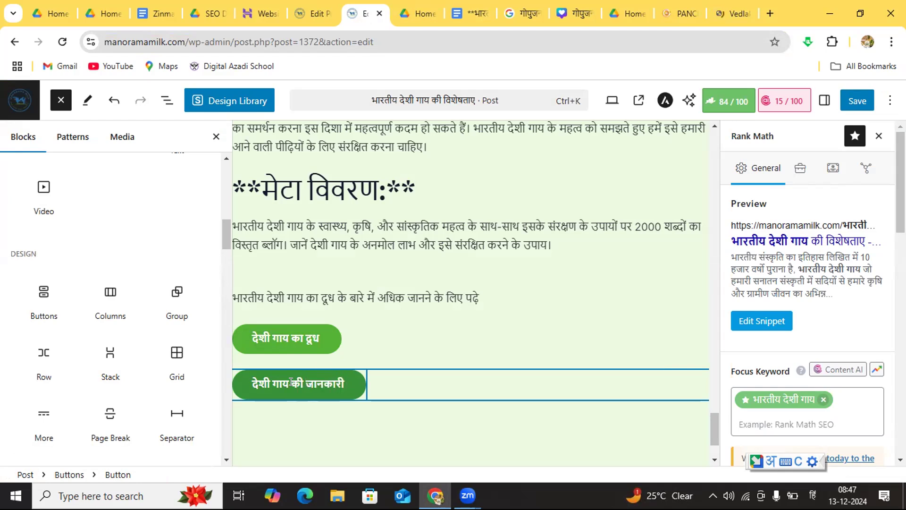
left_click(334, 405)
left_click(336, 367)
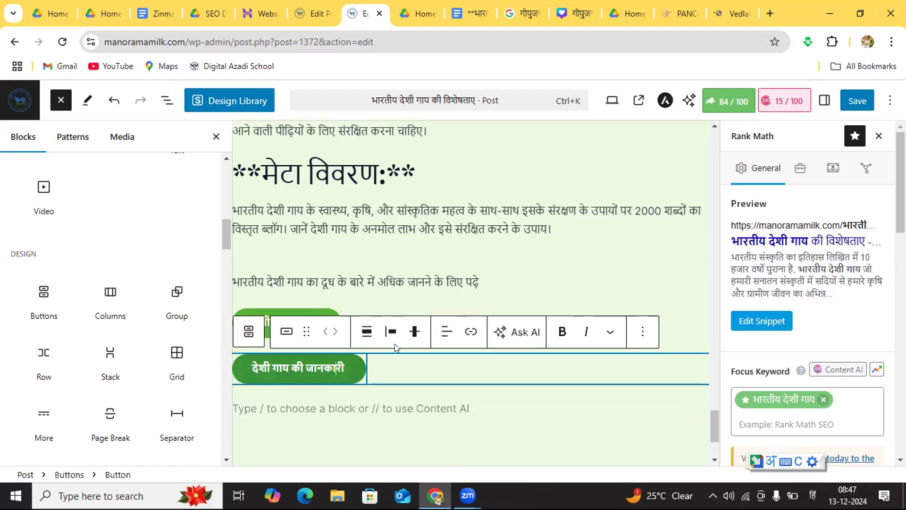
left_click(471, 331)
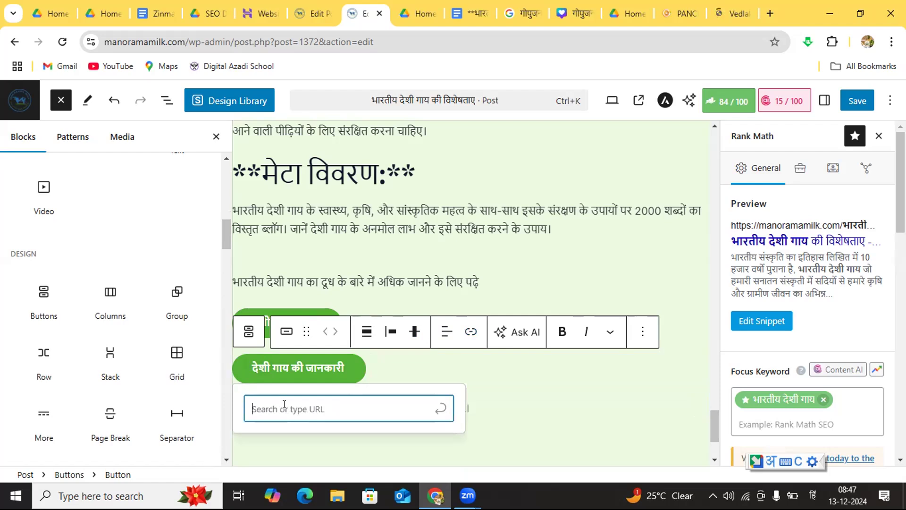
key("ctrl+v")
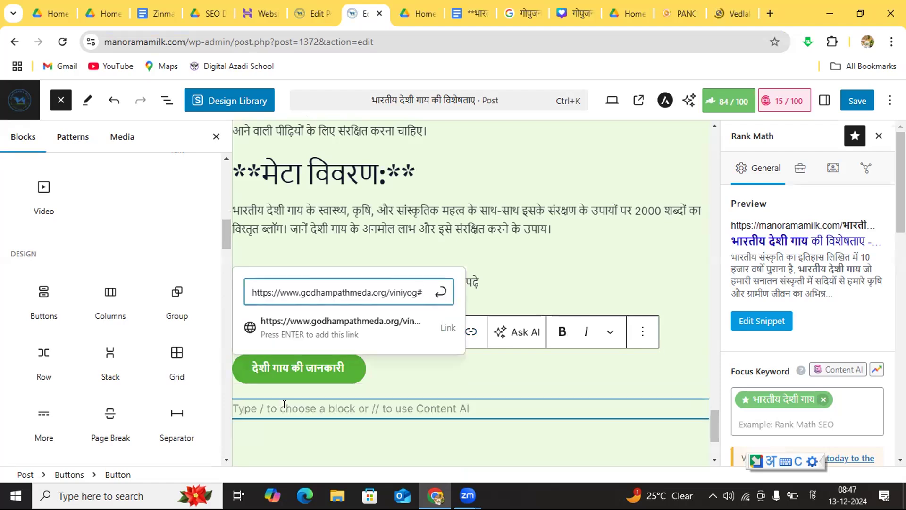
key("Return")
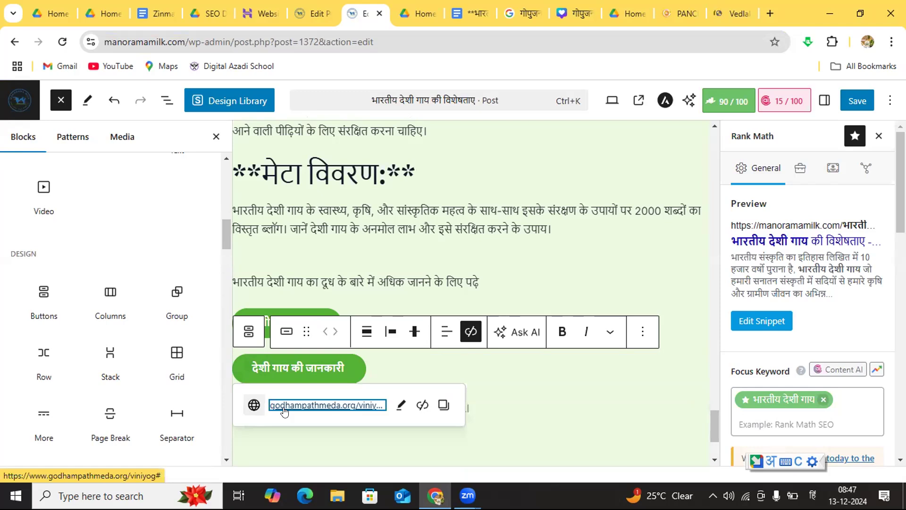
left_click(483, 409)
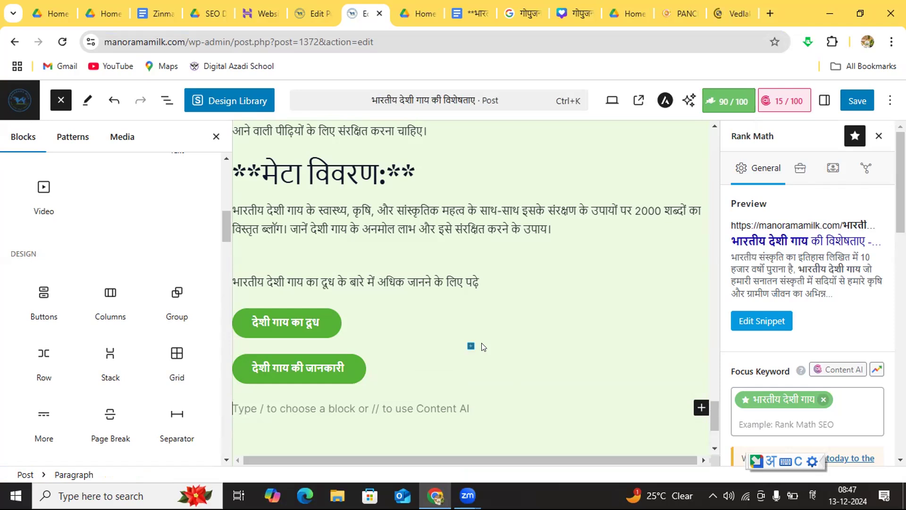
left_click(482, 347)
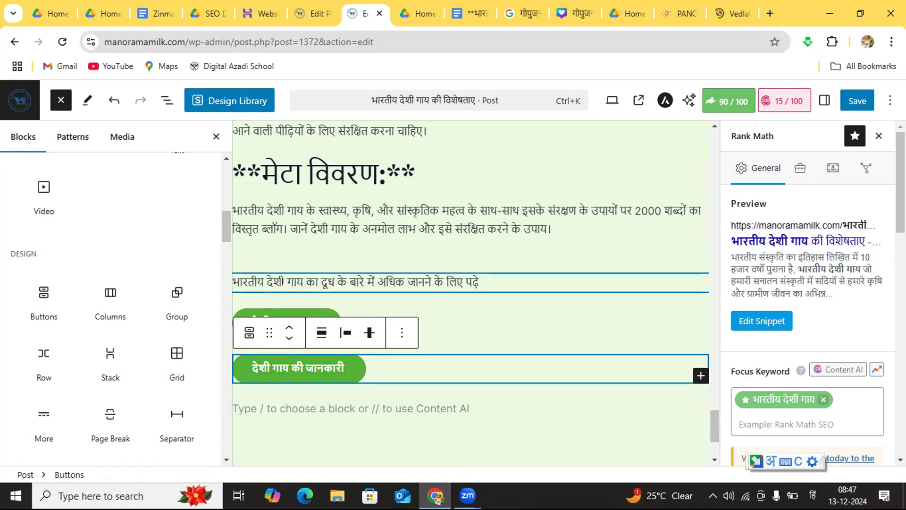
Step: Reword the paragraph above the buttons to "भारतीय देशी गाय और गाय के दूध के बारे में अधिक जानने के लिए पढ़े -"
left_click(315, 281)
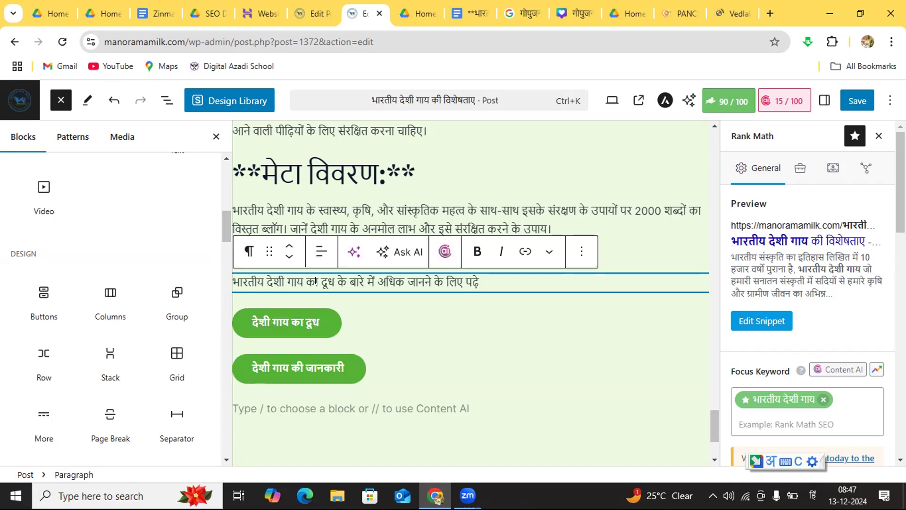
key("BackSpace")
key("BackSpace")
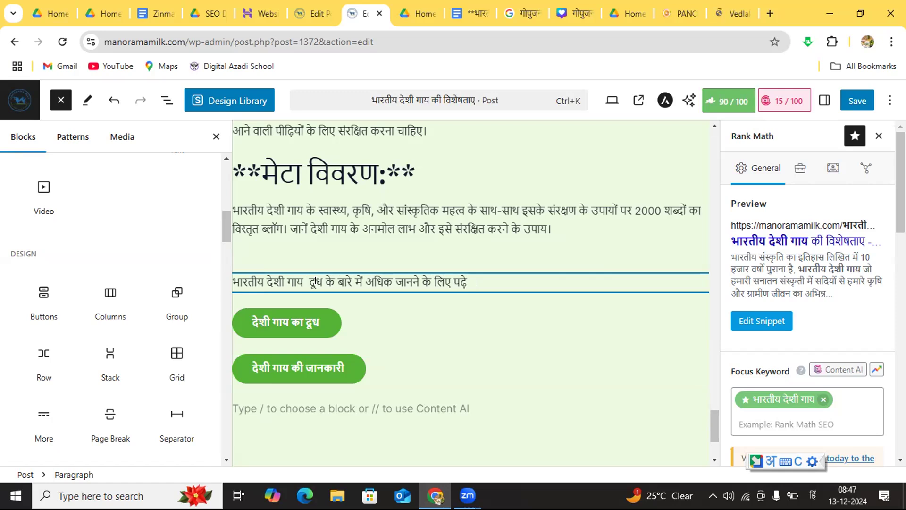
type("और")
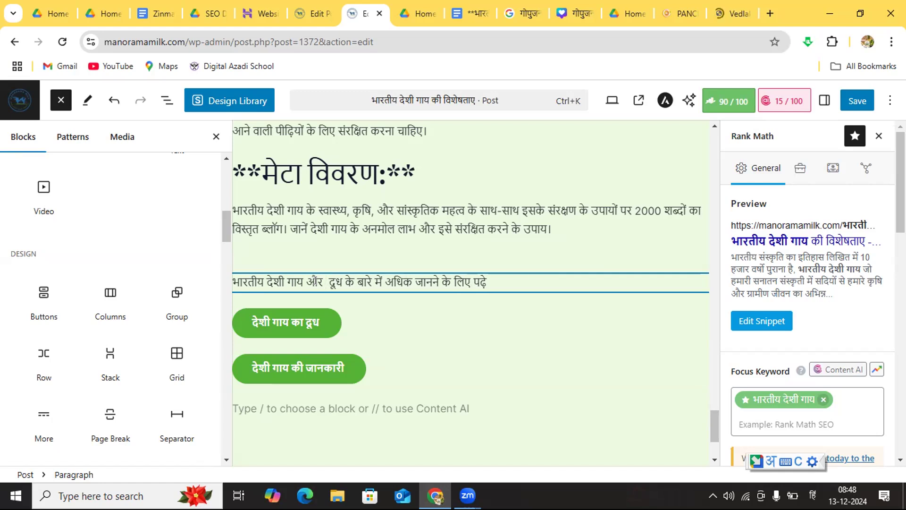
type(" गाय के")
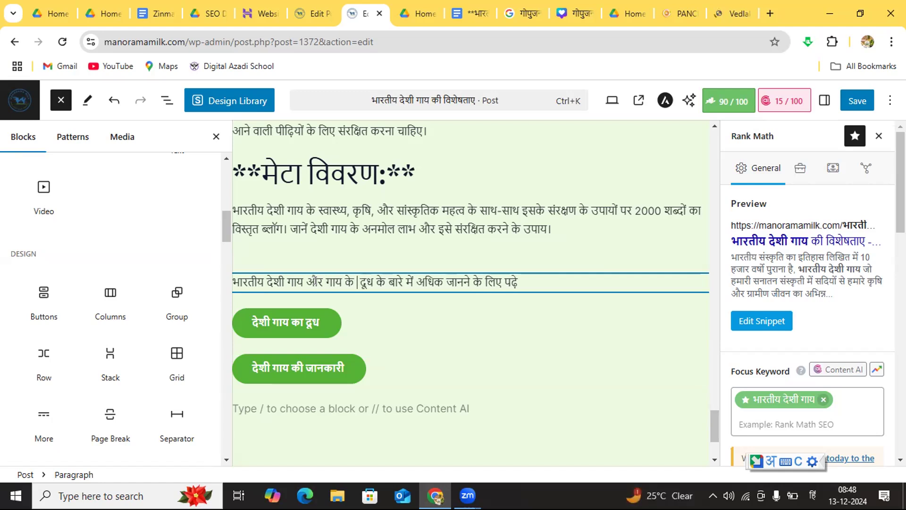
key("Delete")
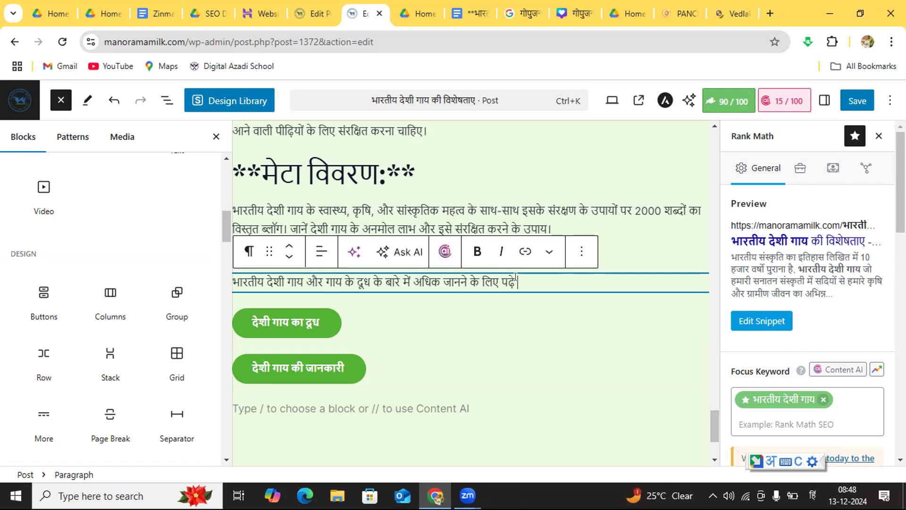
type("-")
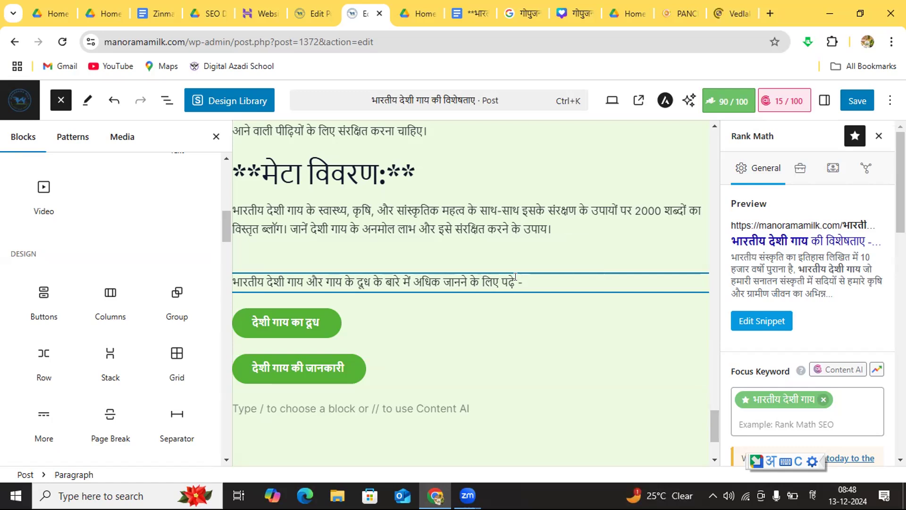
Step: Save the updated "भारतीय देशी गाय की विशेषताए" post
left_click(538, 322)
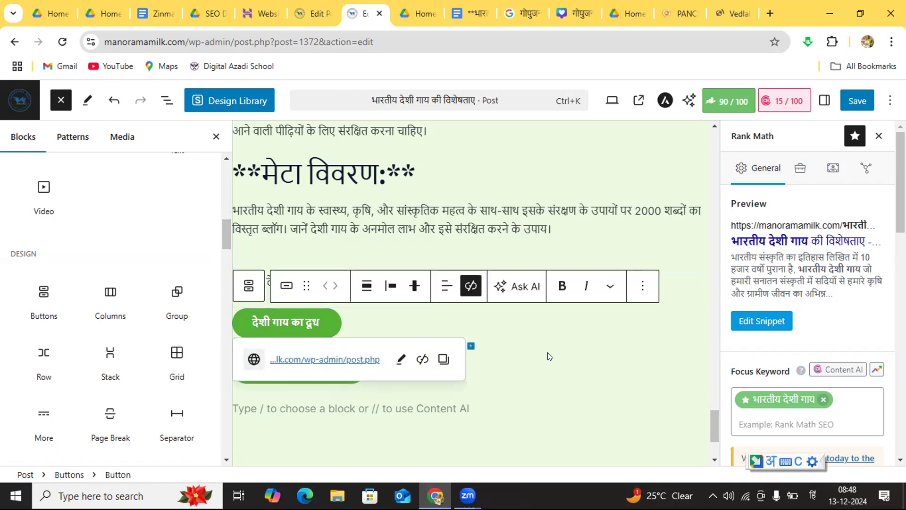
left_click(852, 91)
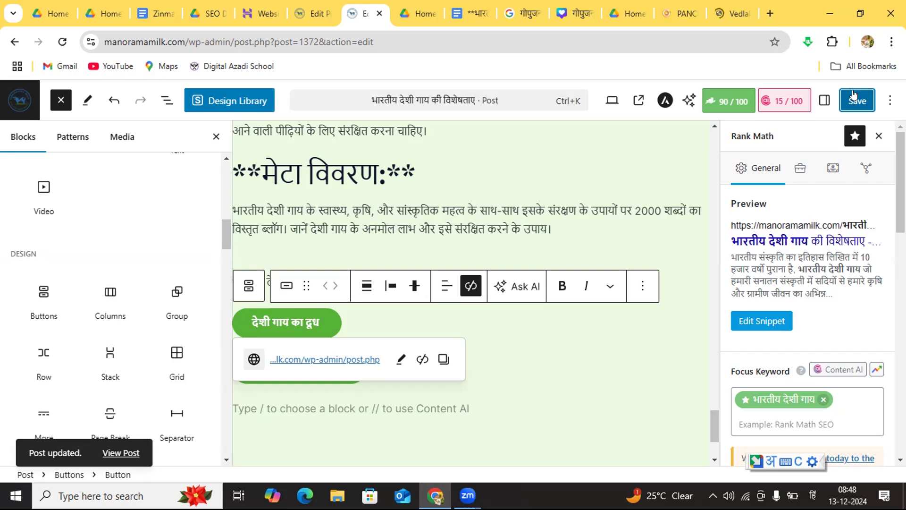
left_click(685, 334)
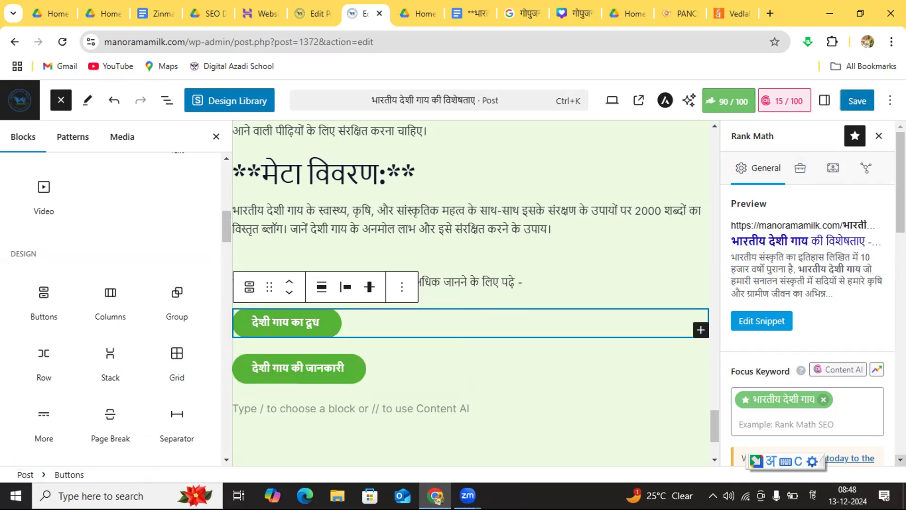
Step: Review the post's Basic SEO and Additional checks in Rank Math, then expand the Title Readability checks
scroll(900, 459, "down", 3)
scroll(900, 459, "down", 3)
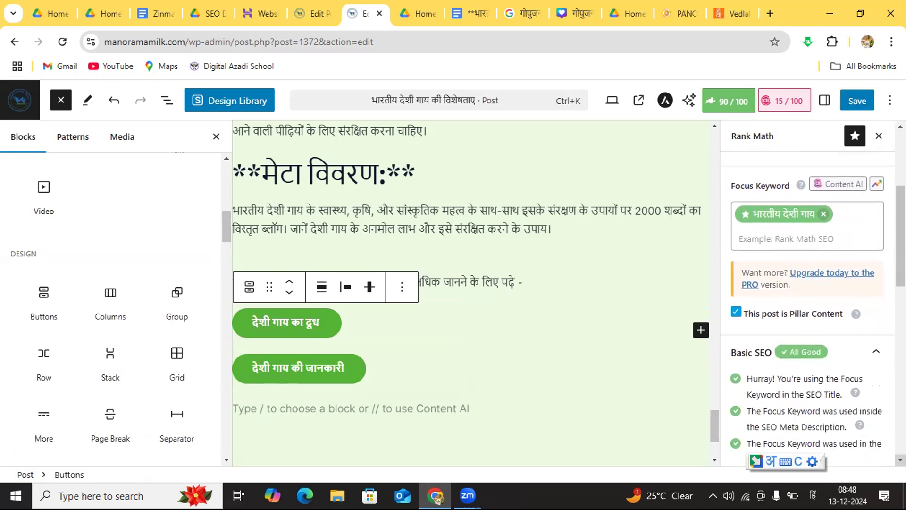
scroll(884, 428, "down", 5)
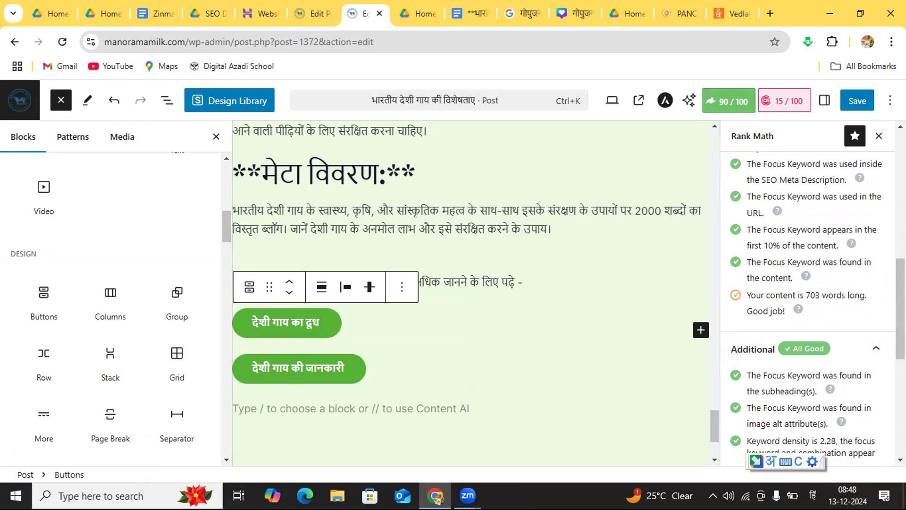
scroll(900, 459, "down", 6)
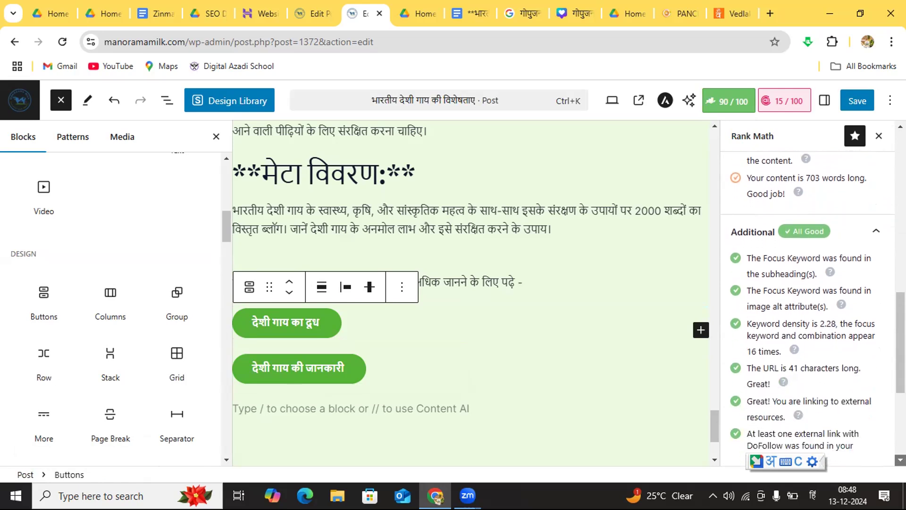
scroll(900, 459, "down", 2)
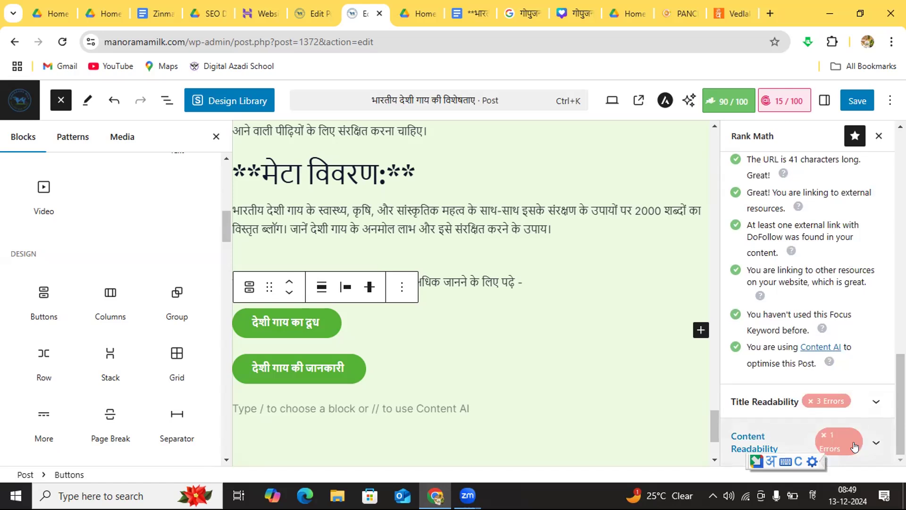
left_click(874, 401)
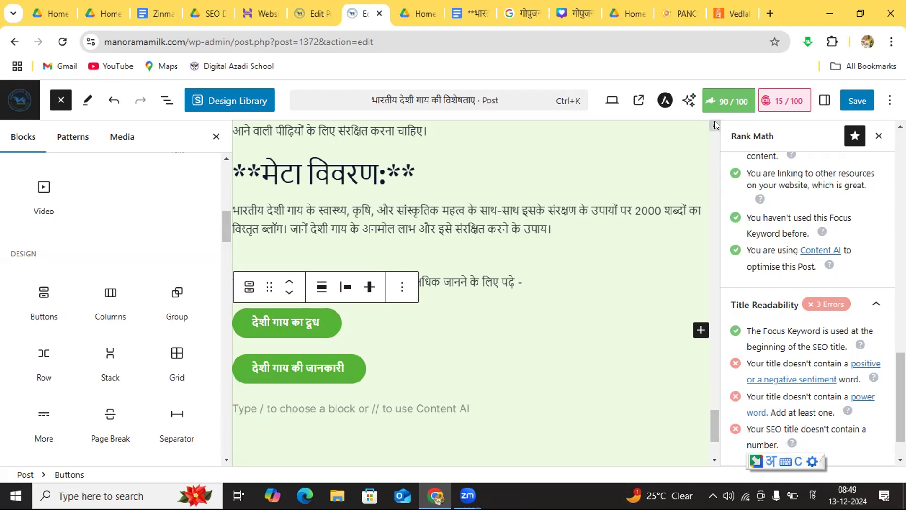
Step: Look through the post's text, headings and images up to its title and back down to the health benefits section
scroll(714, 124, "up", 3)
scroll(715, 122, "up", 10)
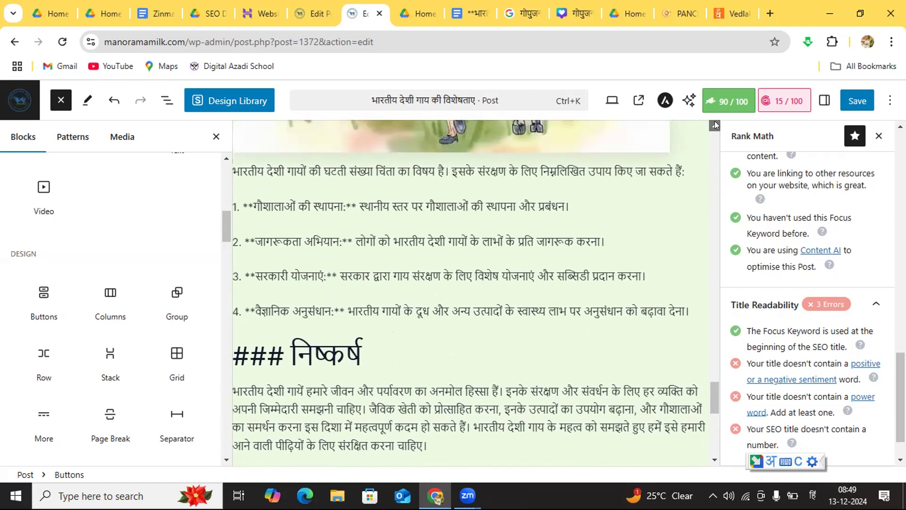
scroll(715, 124, "up", 10)
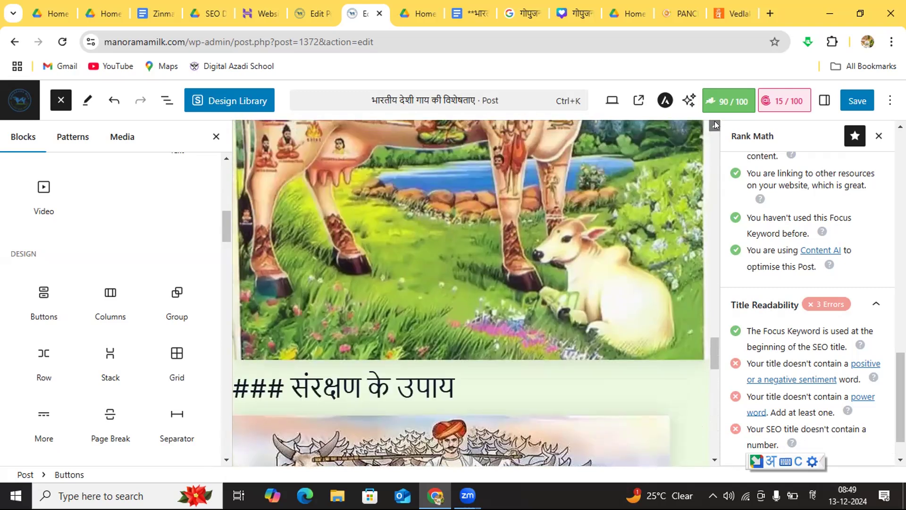
scroll(714, 123, "up", 10)
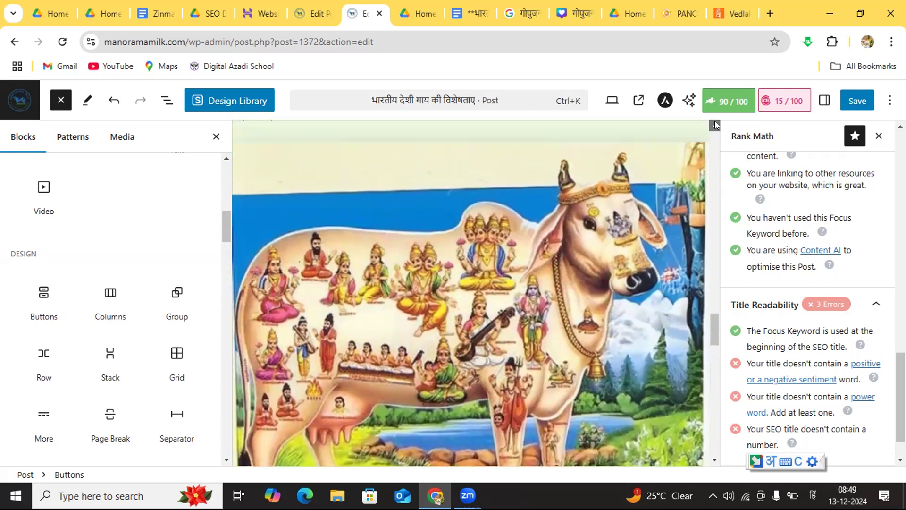
scroll(715, 122, "up", 10)
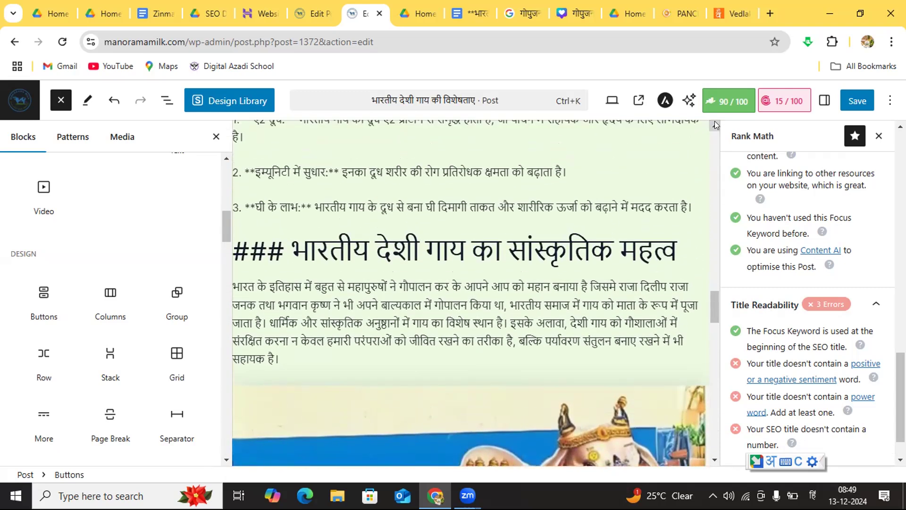
scroll(715, 123, "up", 10)
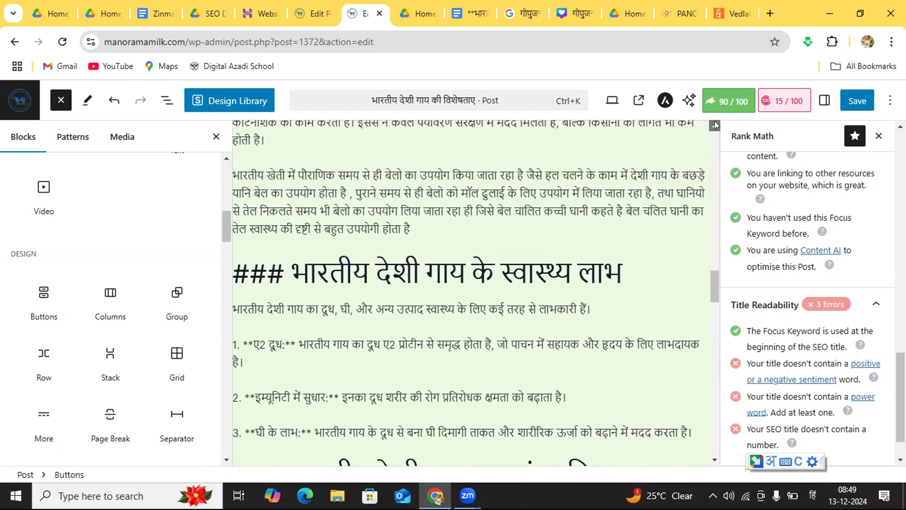
scroll(714, 121, "up", 10)
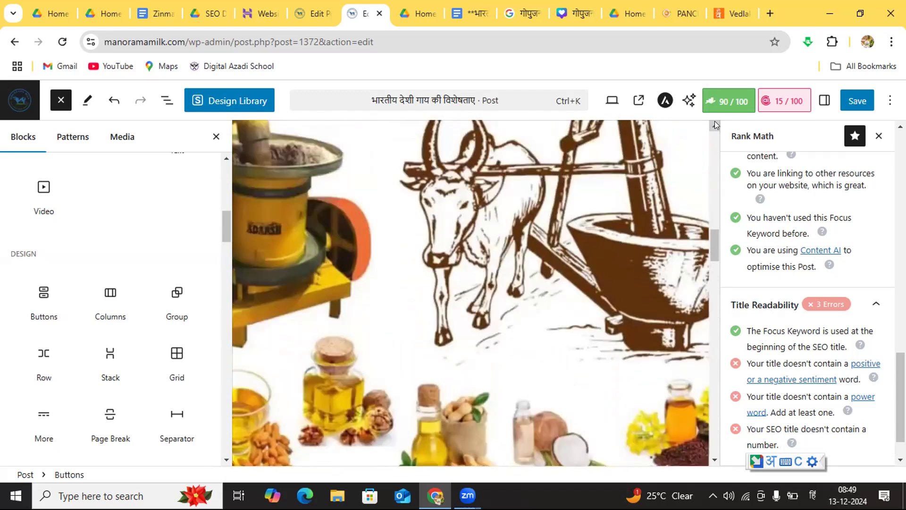
scroll(714, 120, "up", 10)
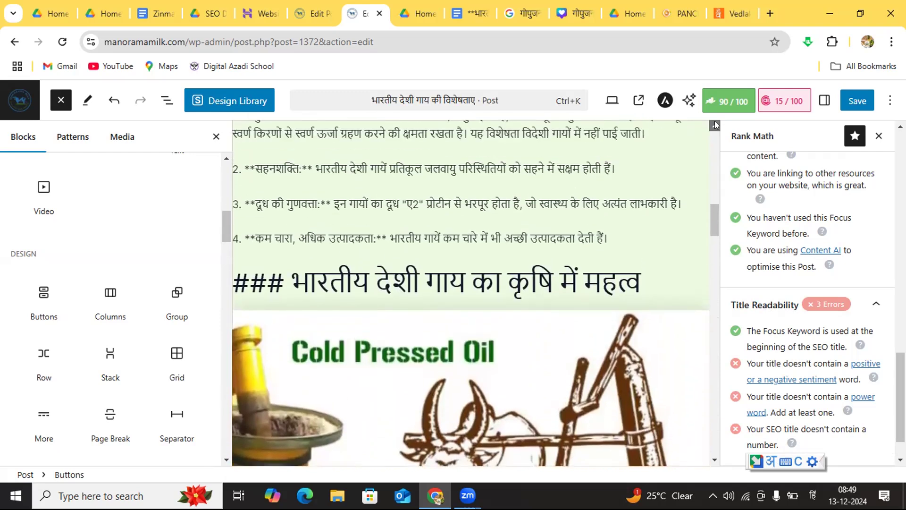
scroll(714, 121, "up", 10)
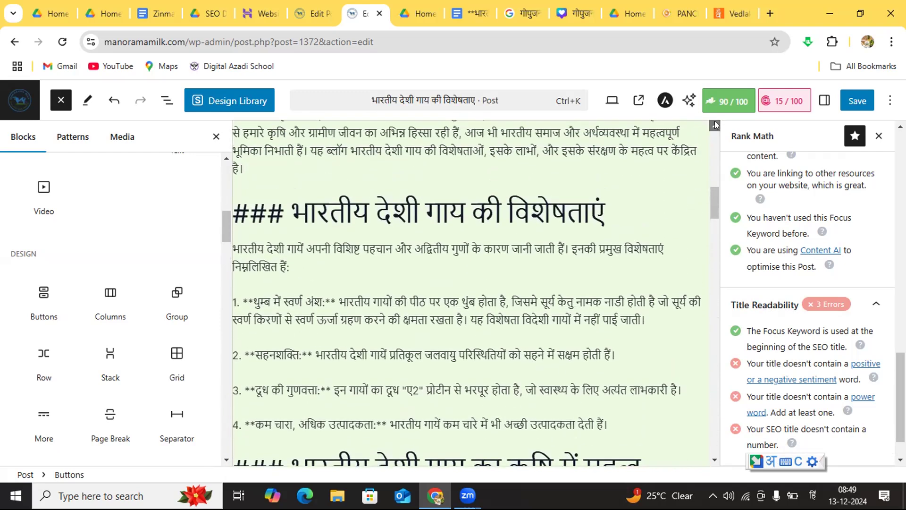
scroll(714, 121, "up", 1)
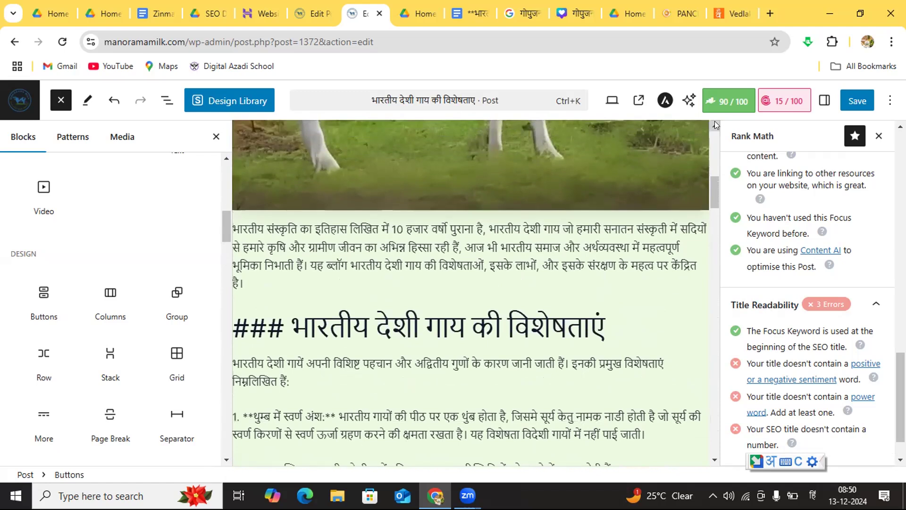
scroll(714, 121, "up", 5)
scroll(714, 121, "up", 9)
scroll(714, 124, "up", 1)
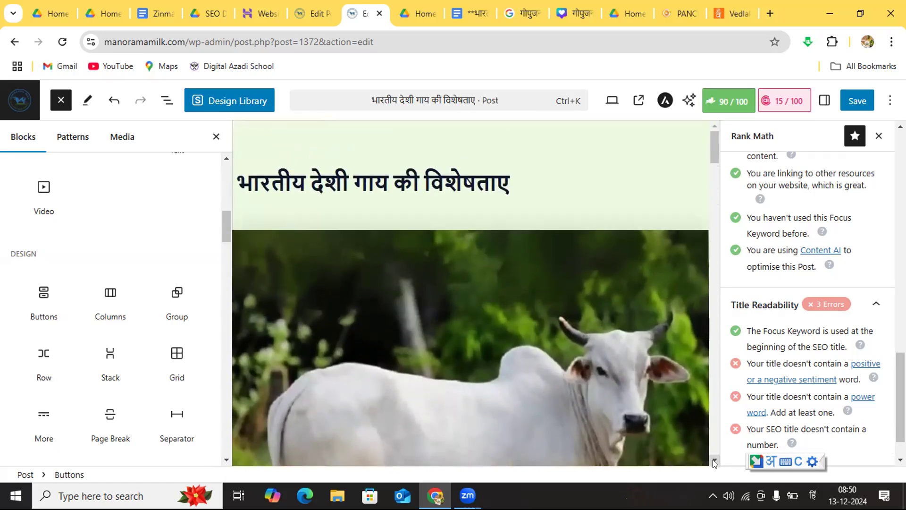
scroll(712, 459, "down", 8)
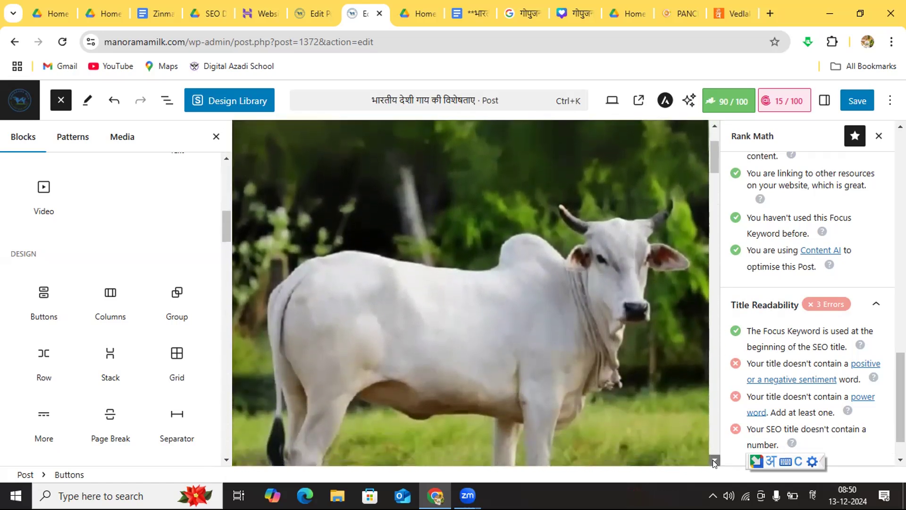
scroll(712, 459, "down", 6)
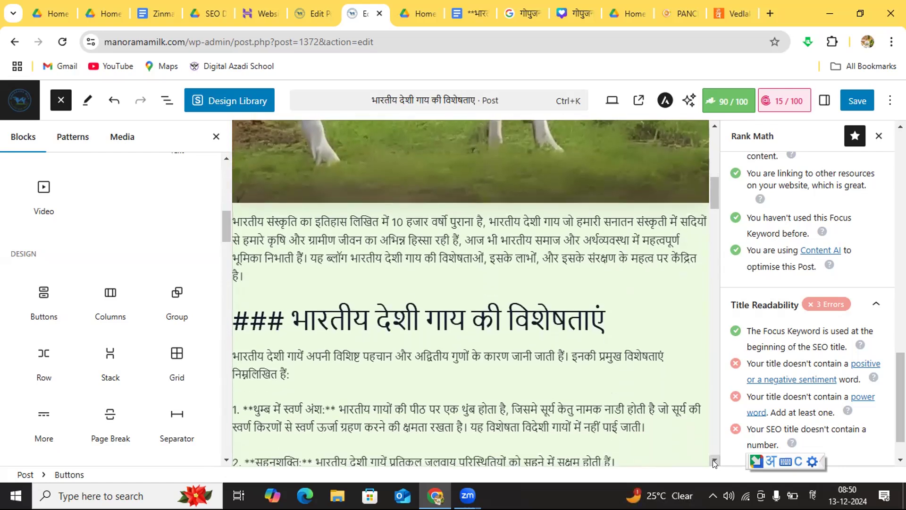
scroll(712, 460, "down", 12)
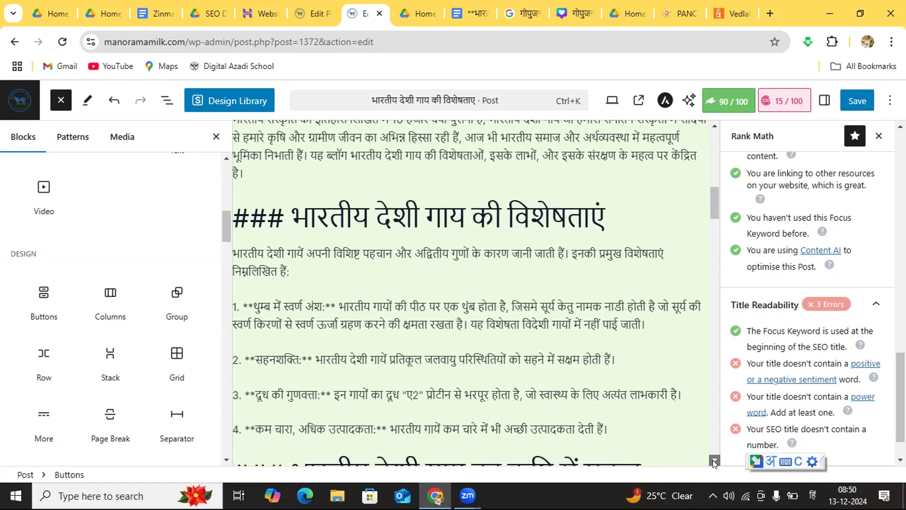
scroll(712, 459, "down", 14)
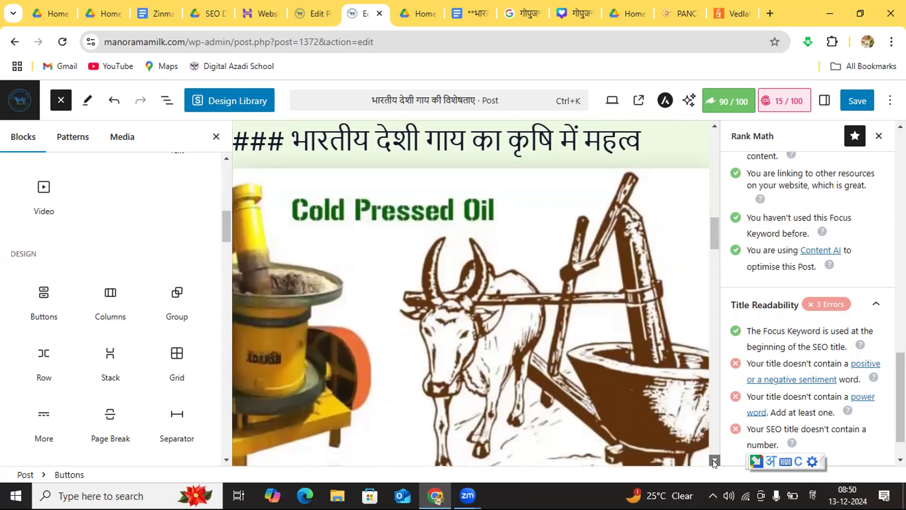
scroll(713, 460, "down", 12)
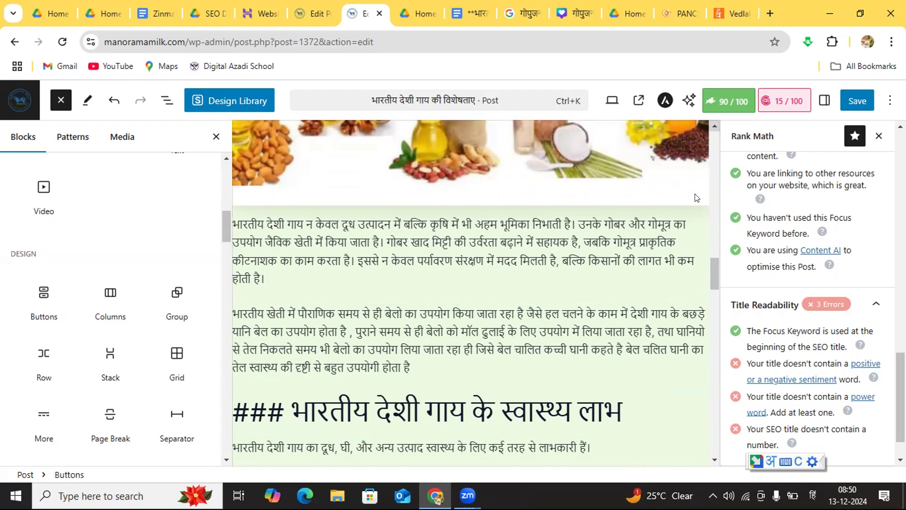
Step: Replace "10 हजार" with "10000" in the opening paragraph below the white cow image
scroll(697, 198, "up", 1)
scroll(697, 198, "up", 10)
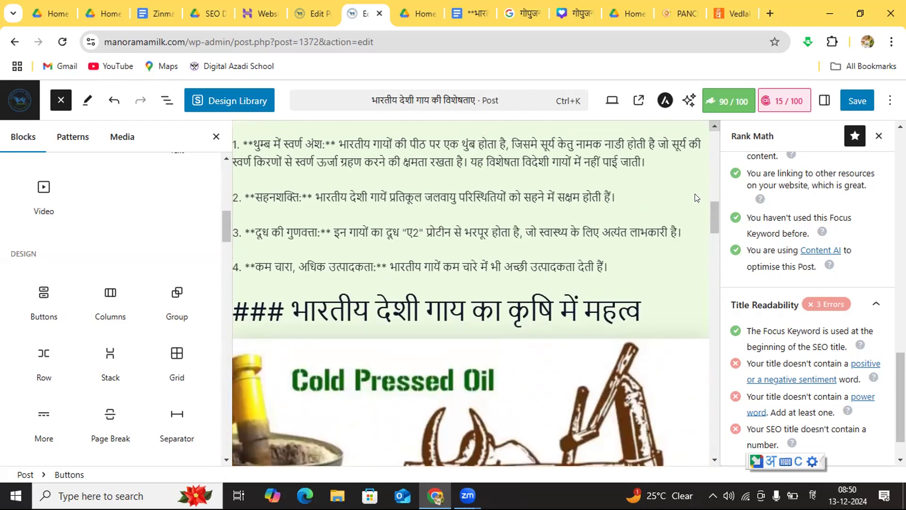
scroll(696, 197, "up", 8)
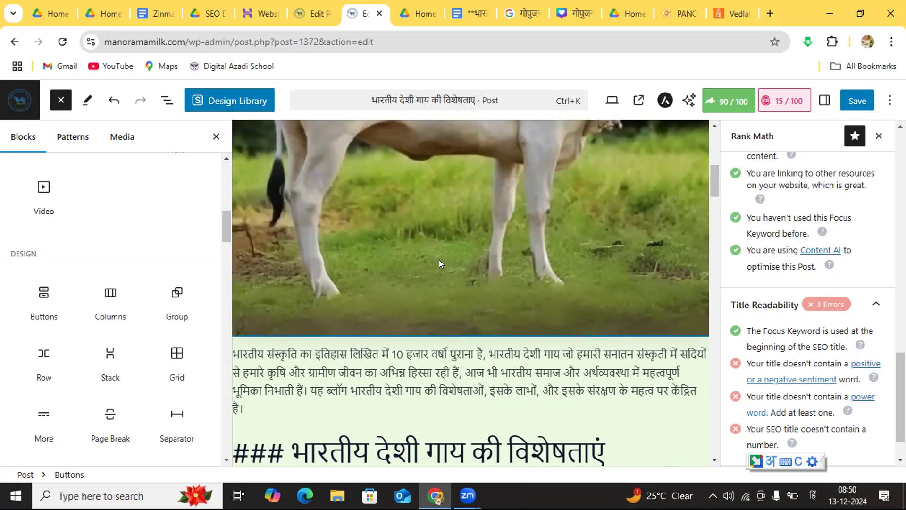
left_click(399, 351)
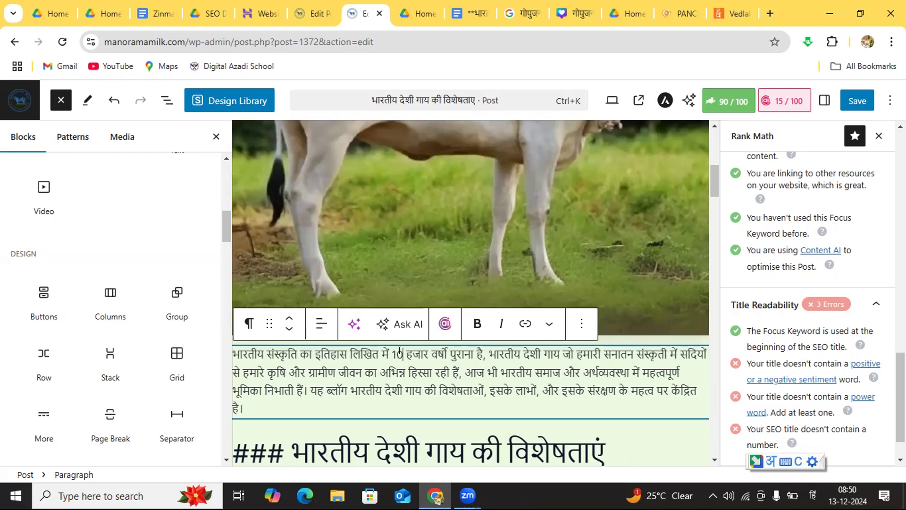
key("Right")
key("Right")
key("Right")
key("Right")
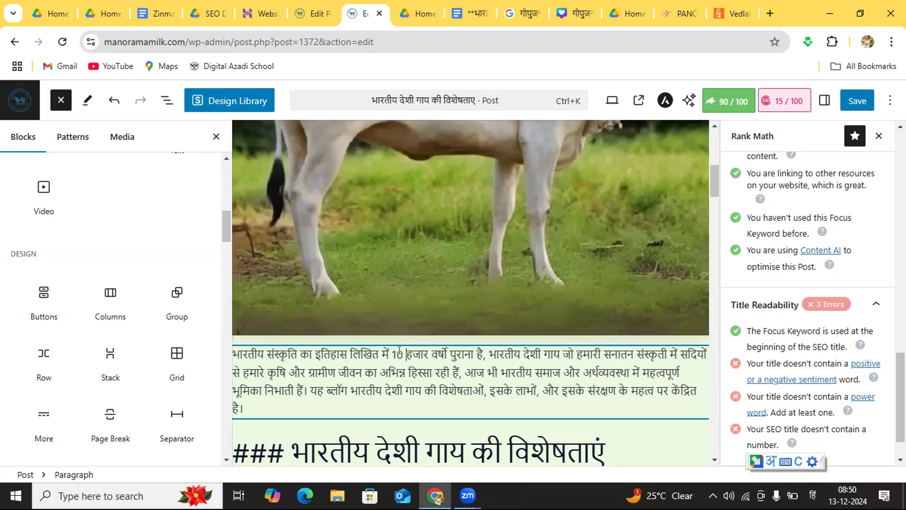
key("BackSpace")
key("BackSpace")
key("BackSpace")
key("BackSpace")
key("BackSpace")
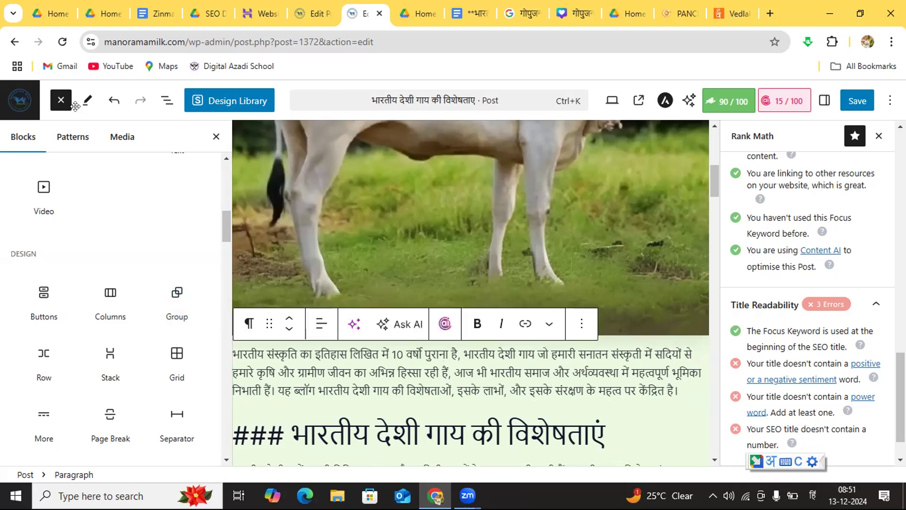
type("000")
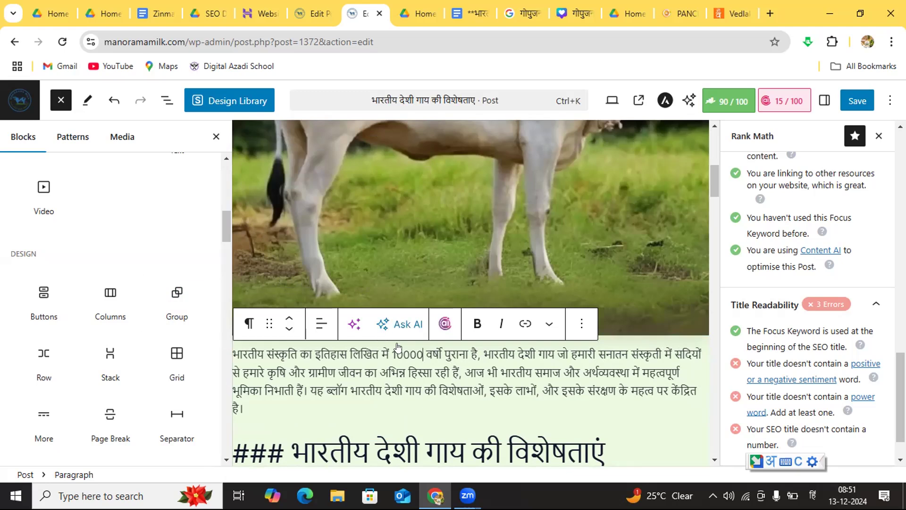
Step: Save the post with its edited opening paragraph
left_click(616, 433)
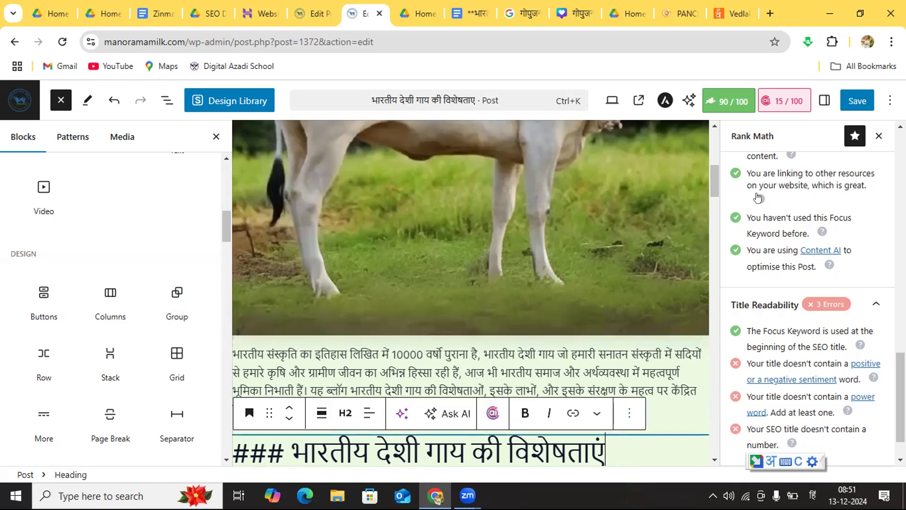
left_click(856, 101)
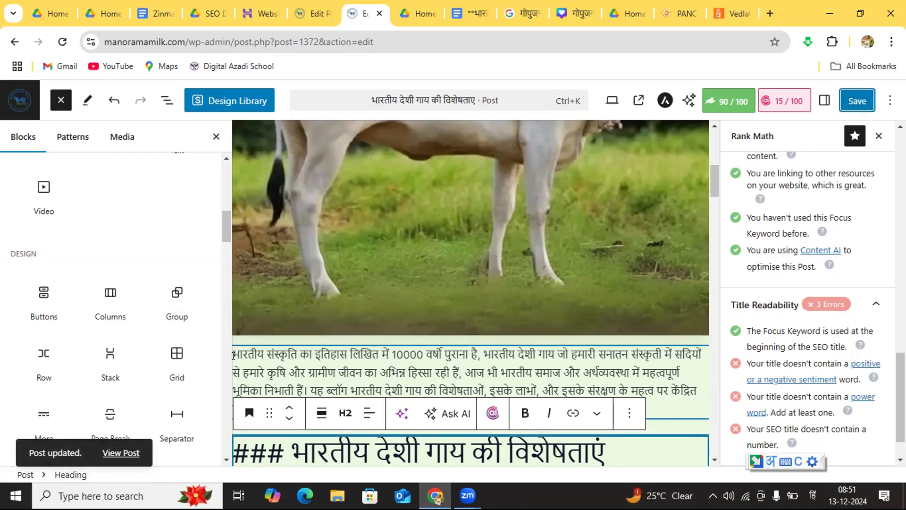
left_click(422, 355)
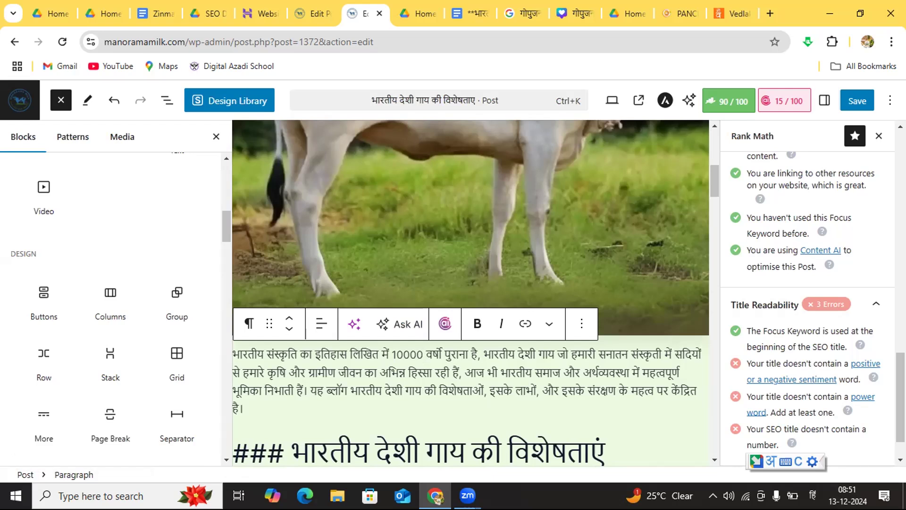
Step: Insert 25 before "विशेषताएं" in the "### भारतीय देशी गाय की विशेषताएं" heading below the opening paragraph and save the post
scroll(772, 380, "down", 1)
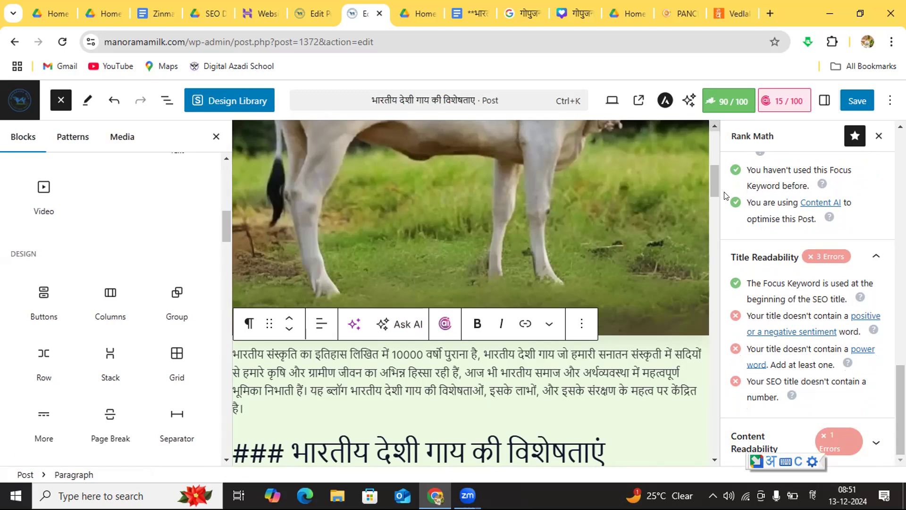
scroll(725, 196, "up", 5)
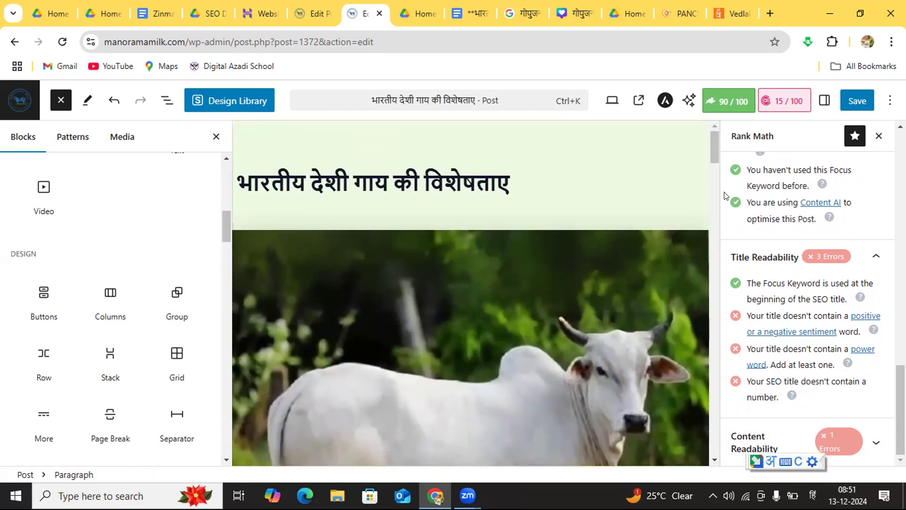
left_click(380, 190)
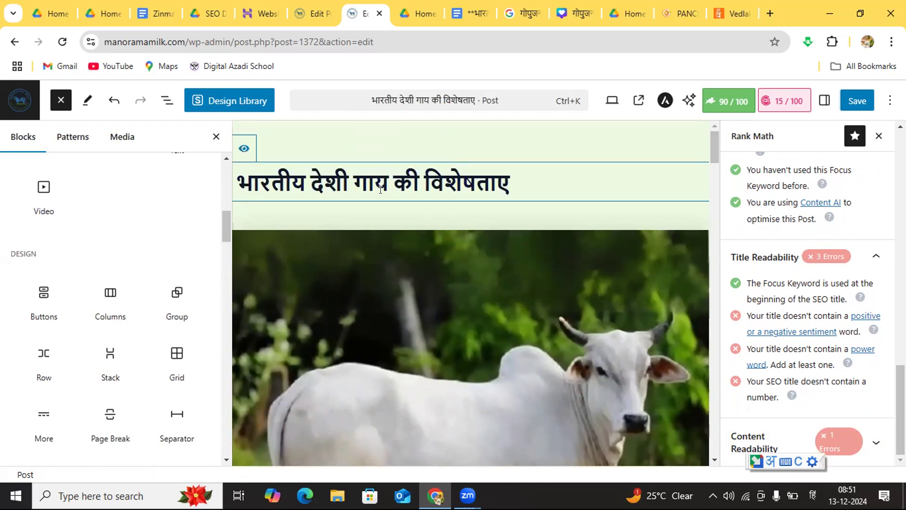
left_click(715, 459)
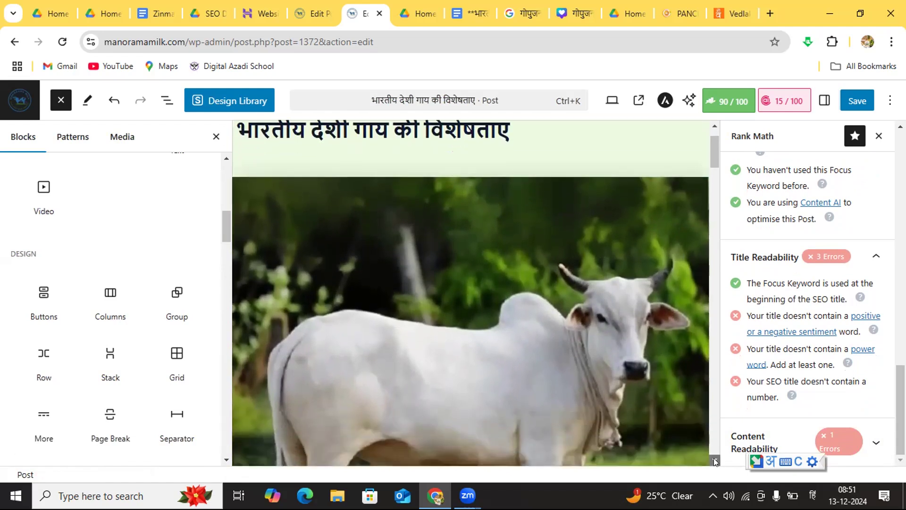
left_click(715, 461)
left_click(714, 461)
left_click(715, 460)
left_click(714, 461)
left_click(714, 461)
left_click(714, 461)
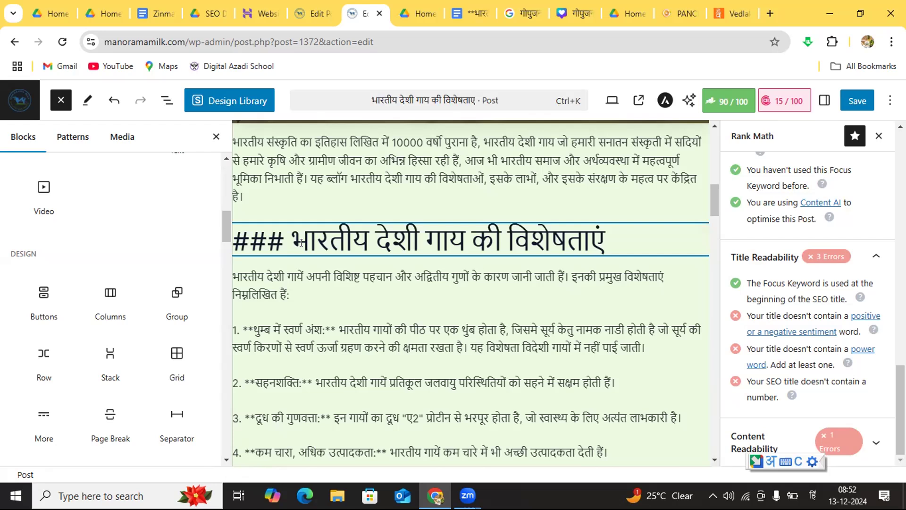
left_click(498, 232)
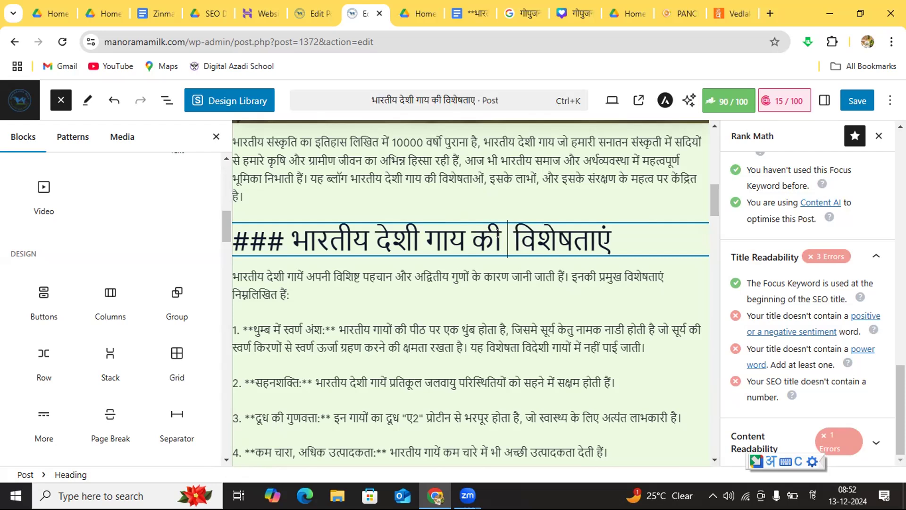
type("25")
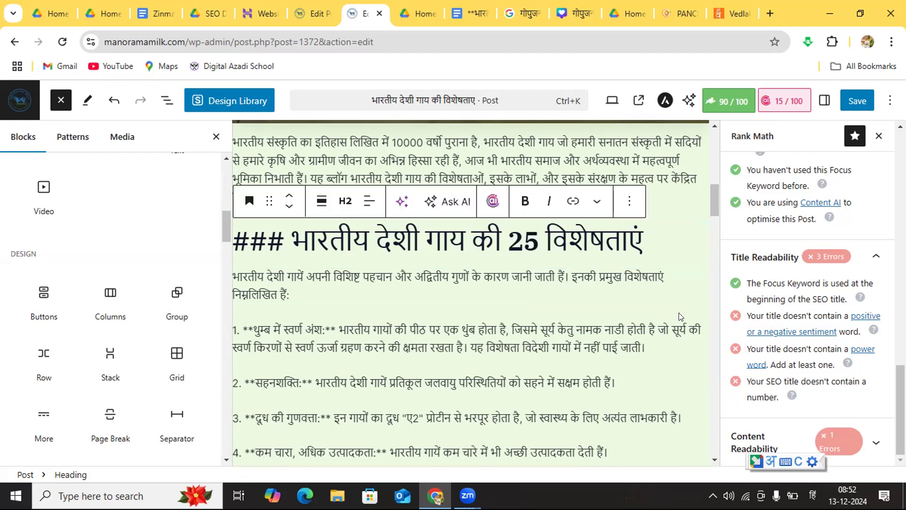
left_click(676, 450)
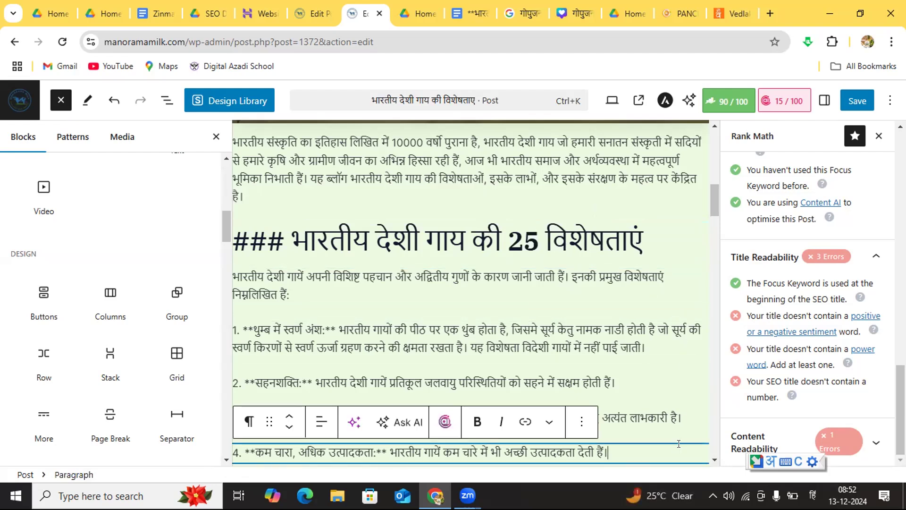
left_click(848, 102)
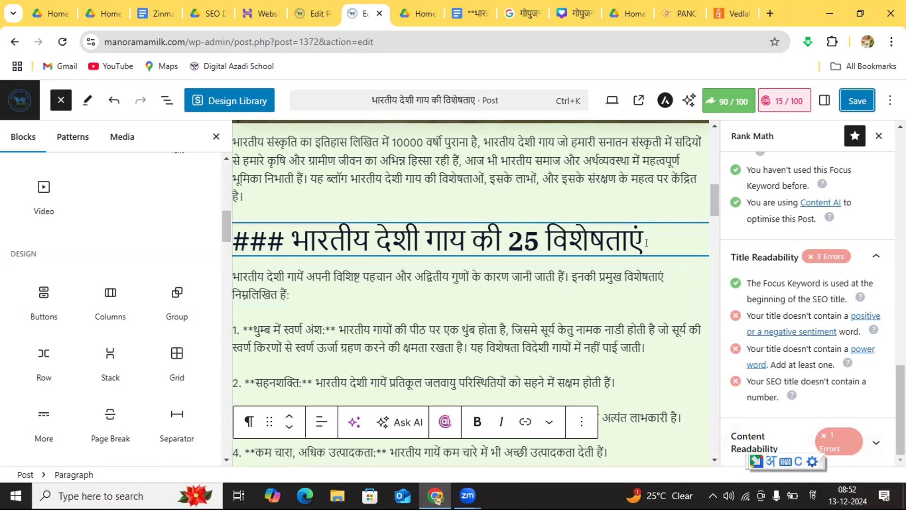
Step: Change the number in the "भारतीय देशी गाय की 25 विशेषताएं" heading to 5 and save the post
left_click(715, 458)
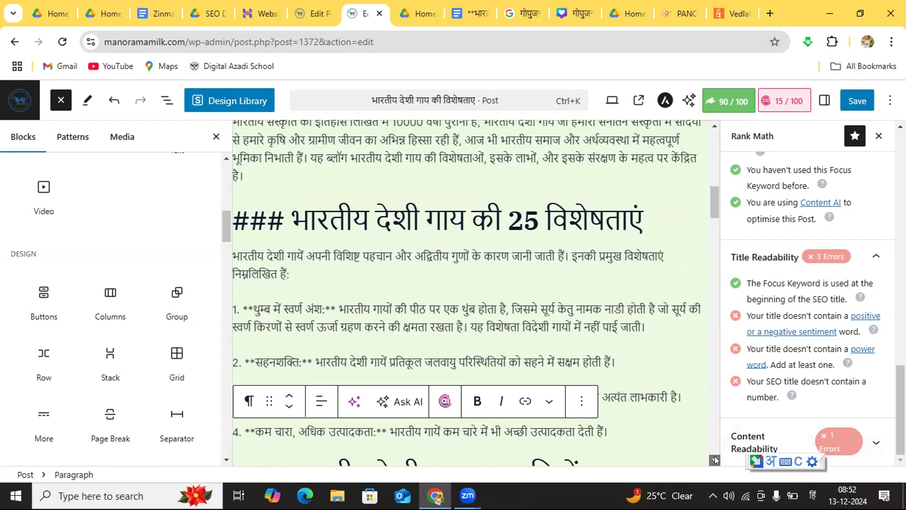
left_click(715, 457)
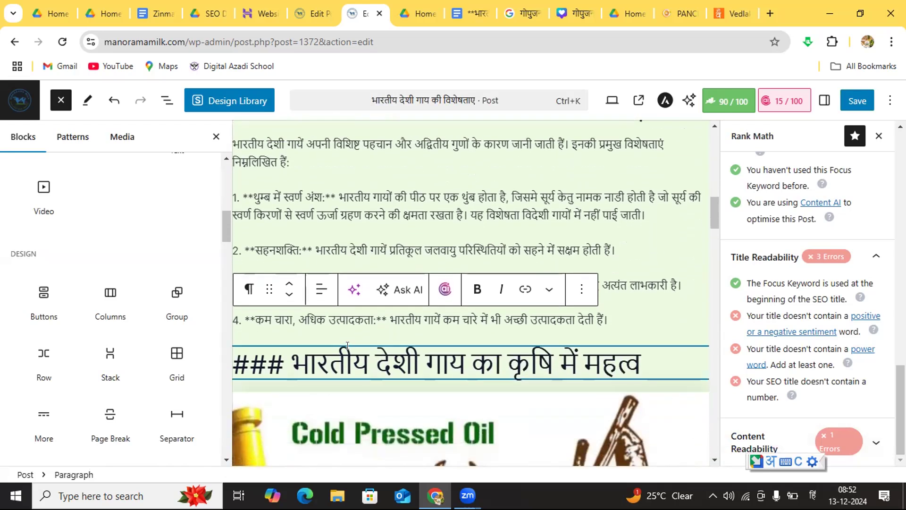
left_click(715, 125)
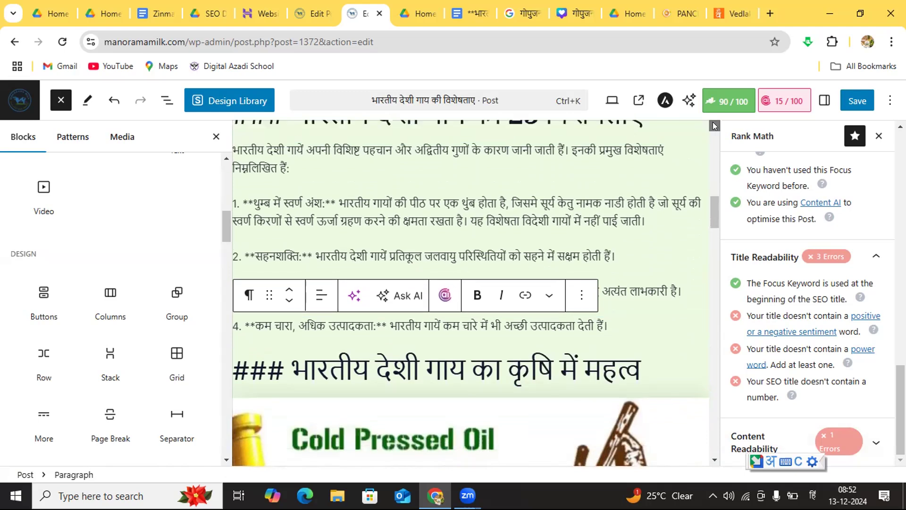
left_click(714, 126)
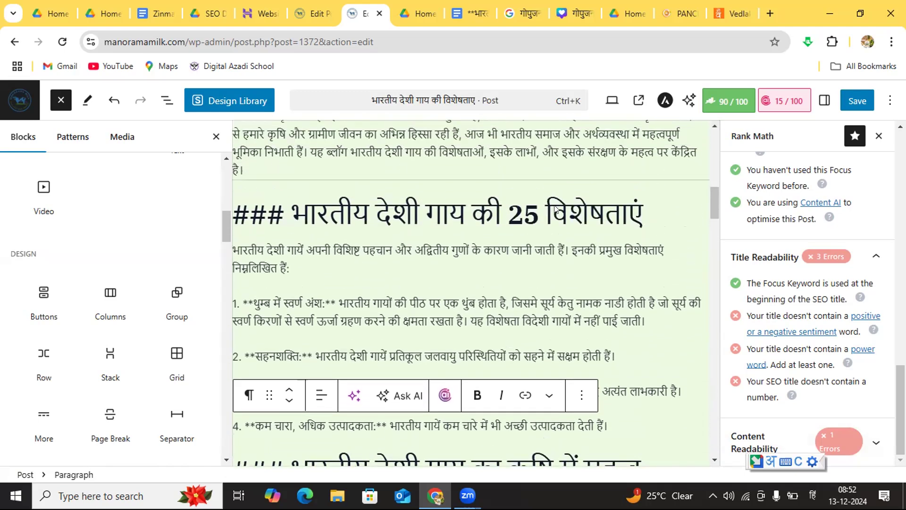
left_click(524, 211)
key("BackSpace")
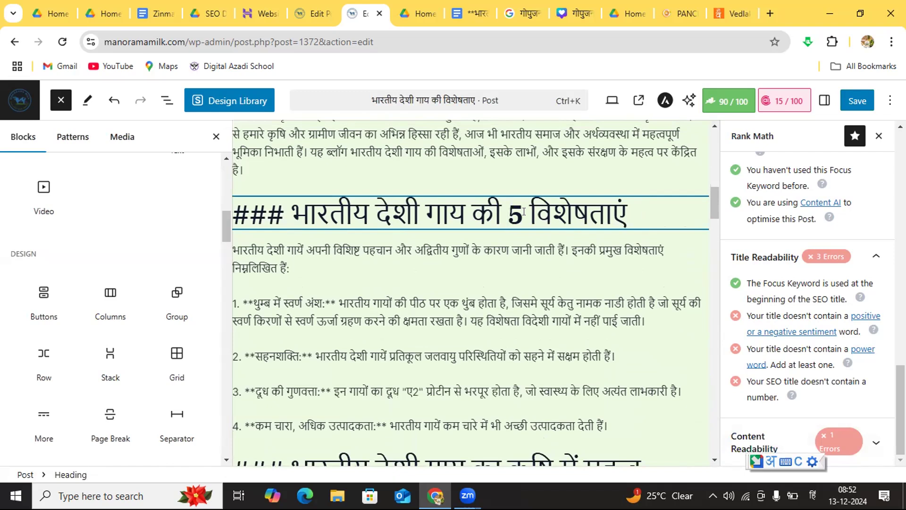
left_click(845, 94)
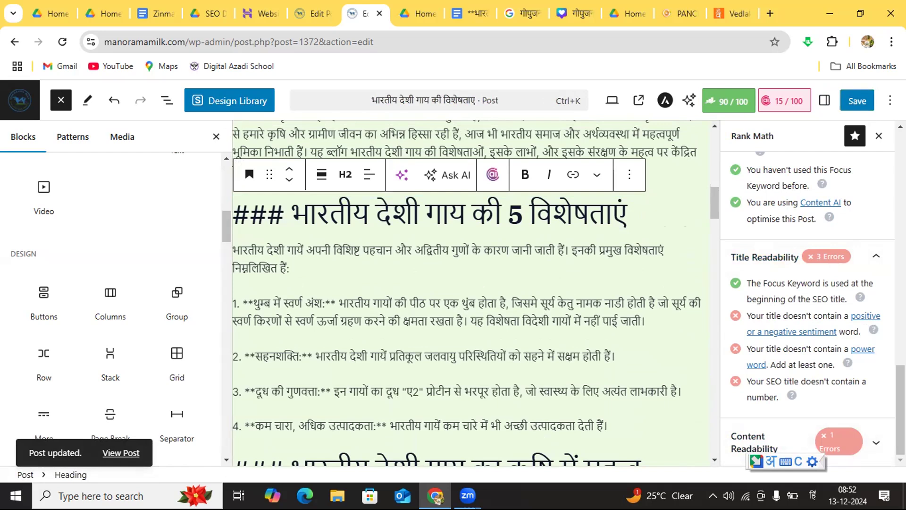
Step: Review the Rank Math checks from the expanded Content Readability section up to the snippet preview, and save the post again
left_click(834, 442)
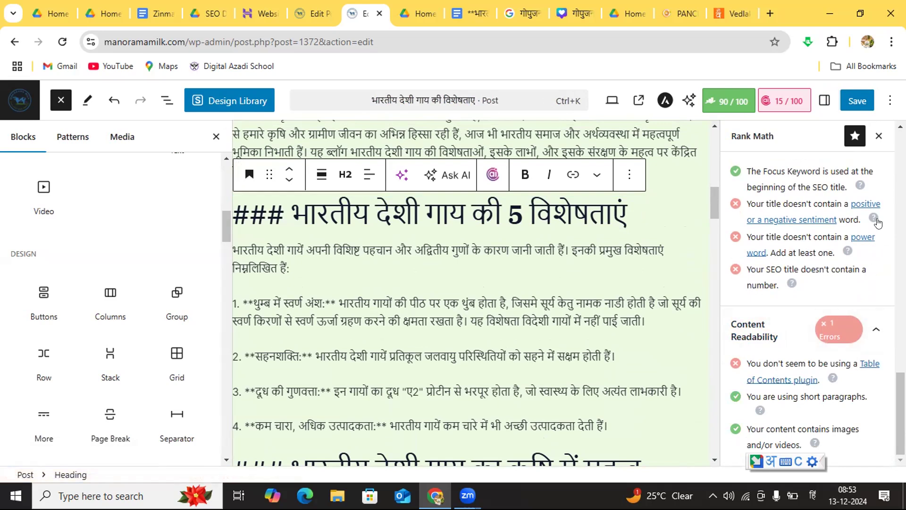
scroll(807, 302, "up", 5)
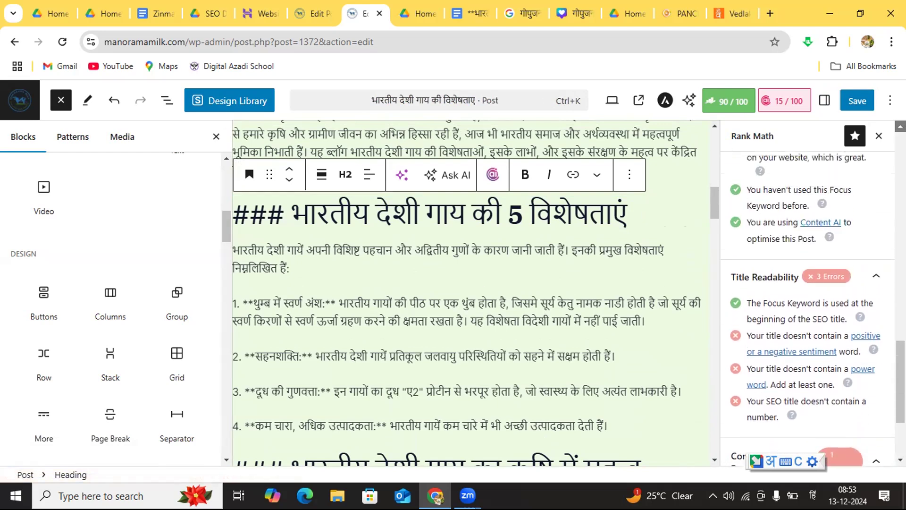
scroll(806, 288, "up", 5)
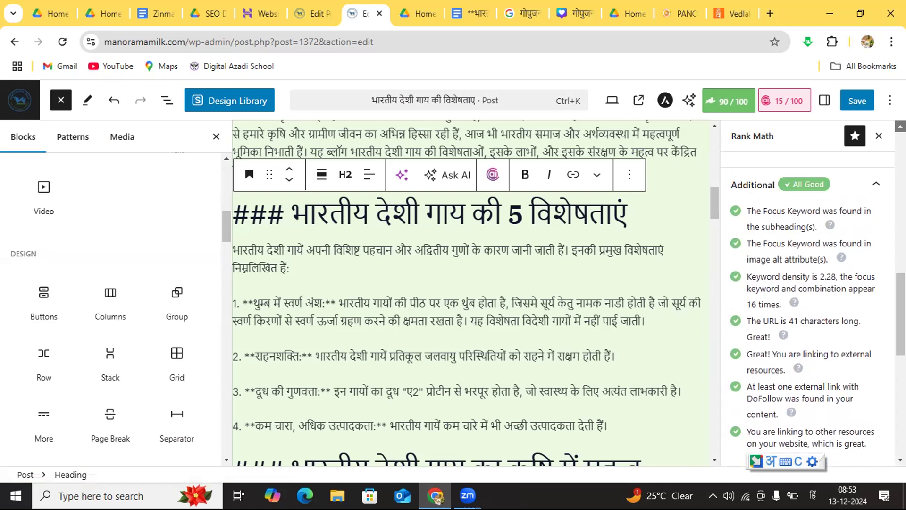
scroll(807, 288, "up", 5)
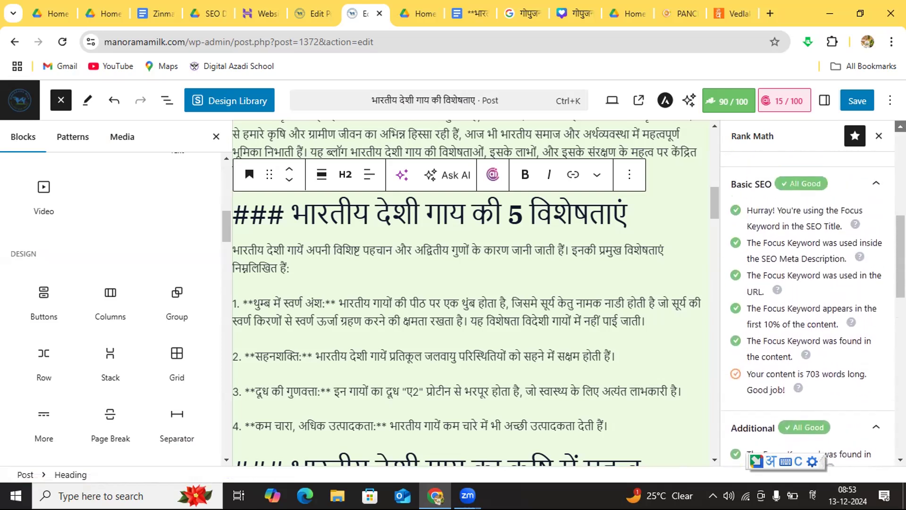
scroll(807, 288, "up", 1)
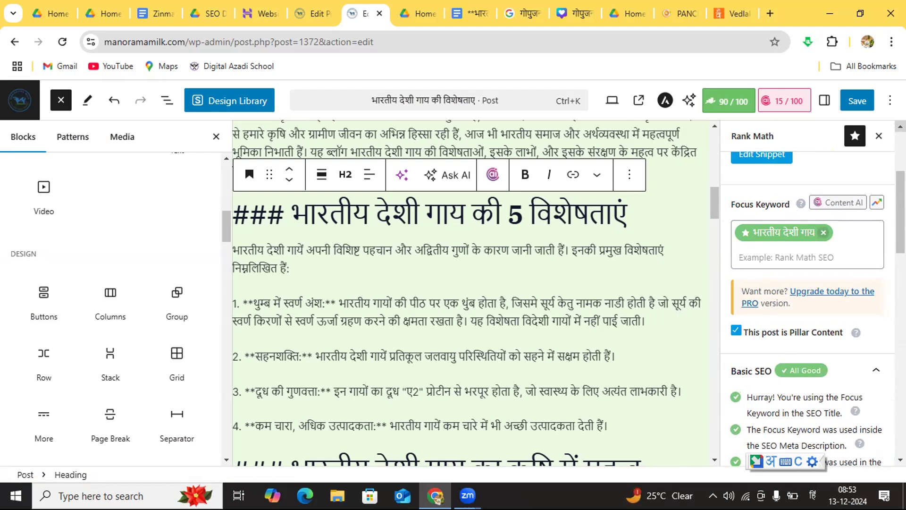
scroll(820, 156, "up", 3)
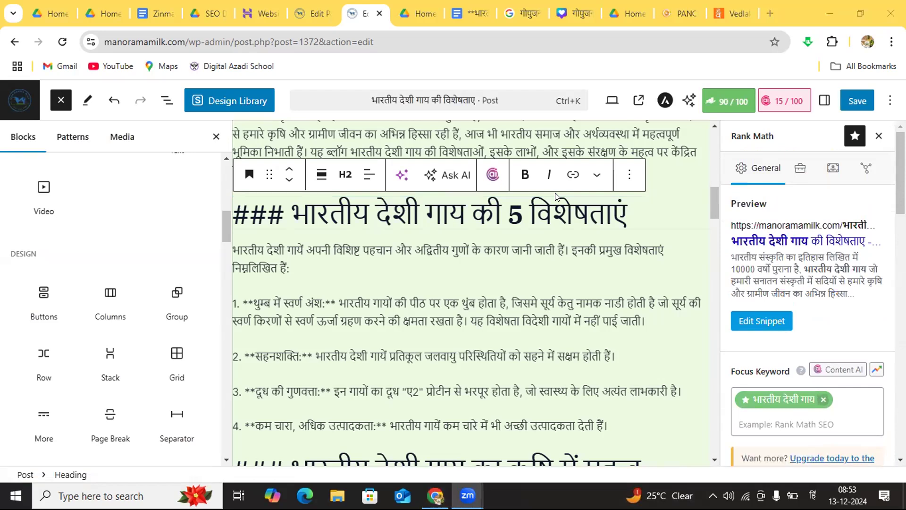
key("Down")
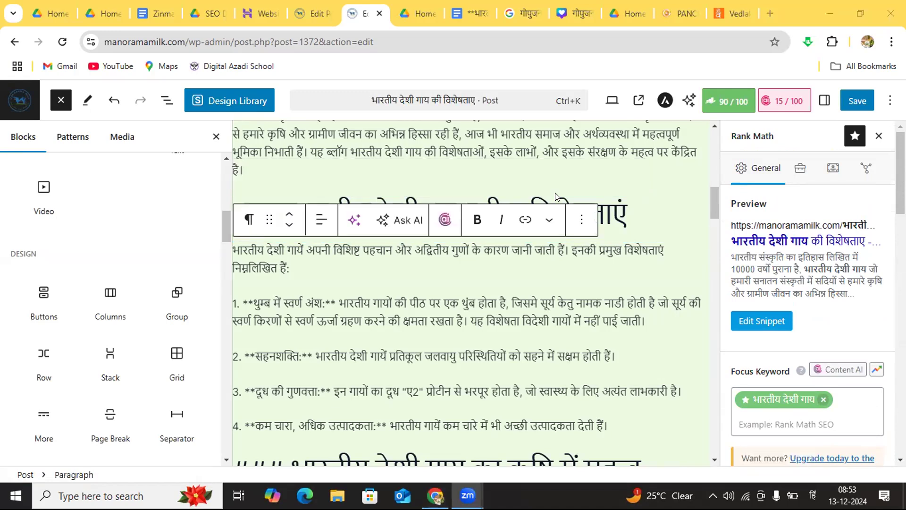
left_click(851, 102)
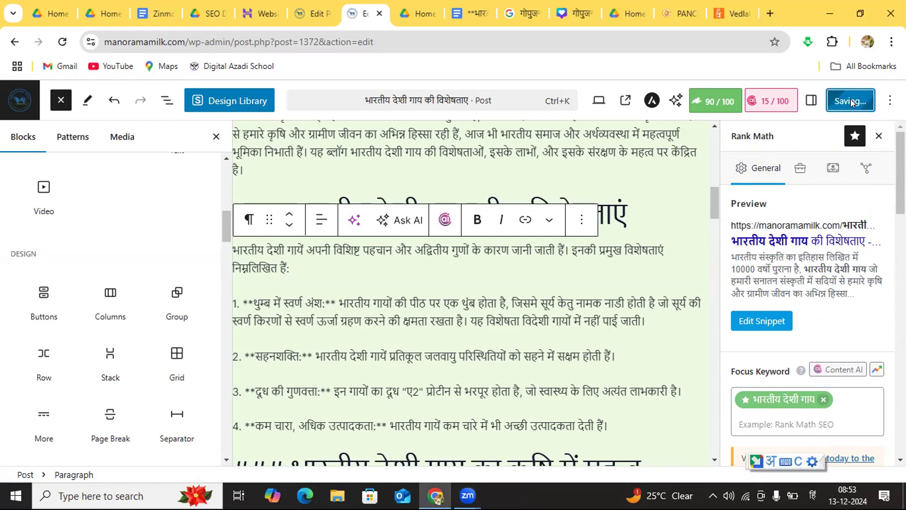